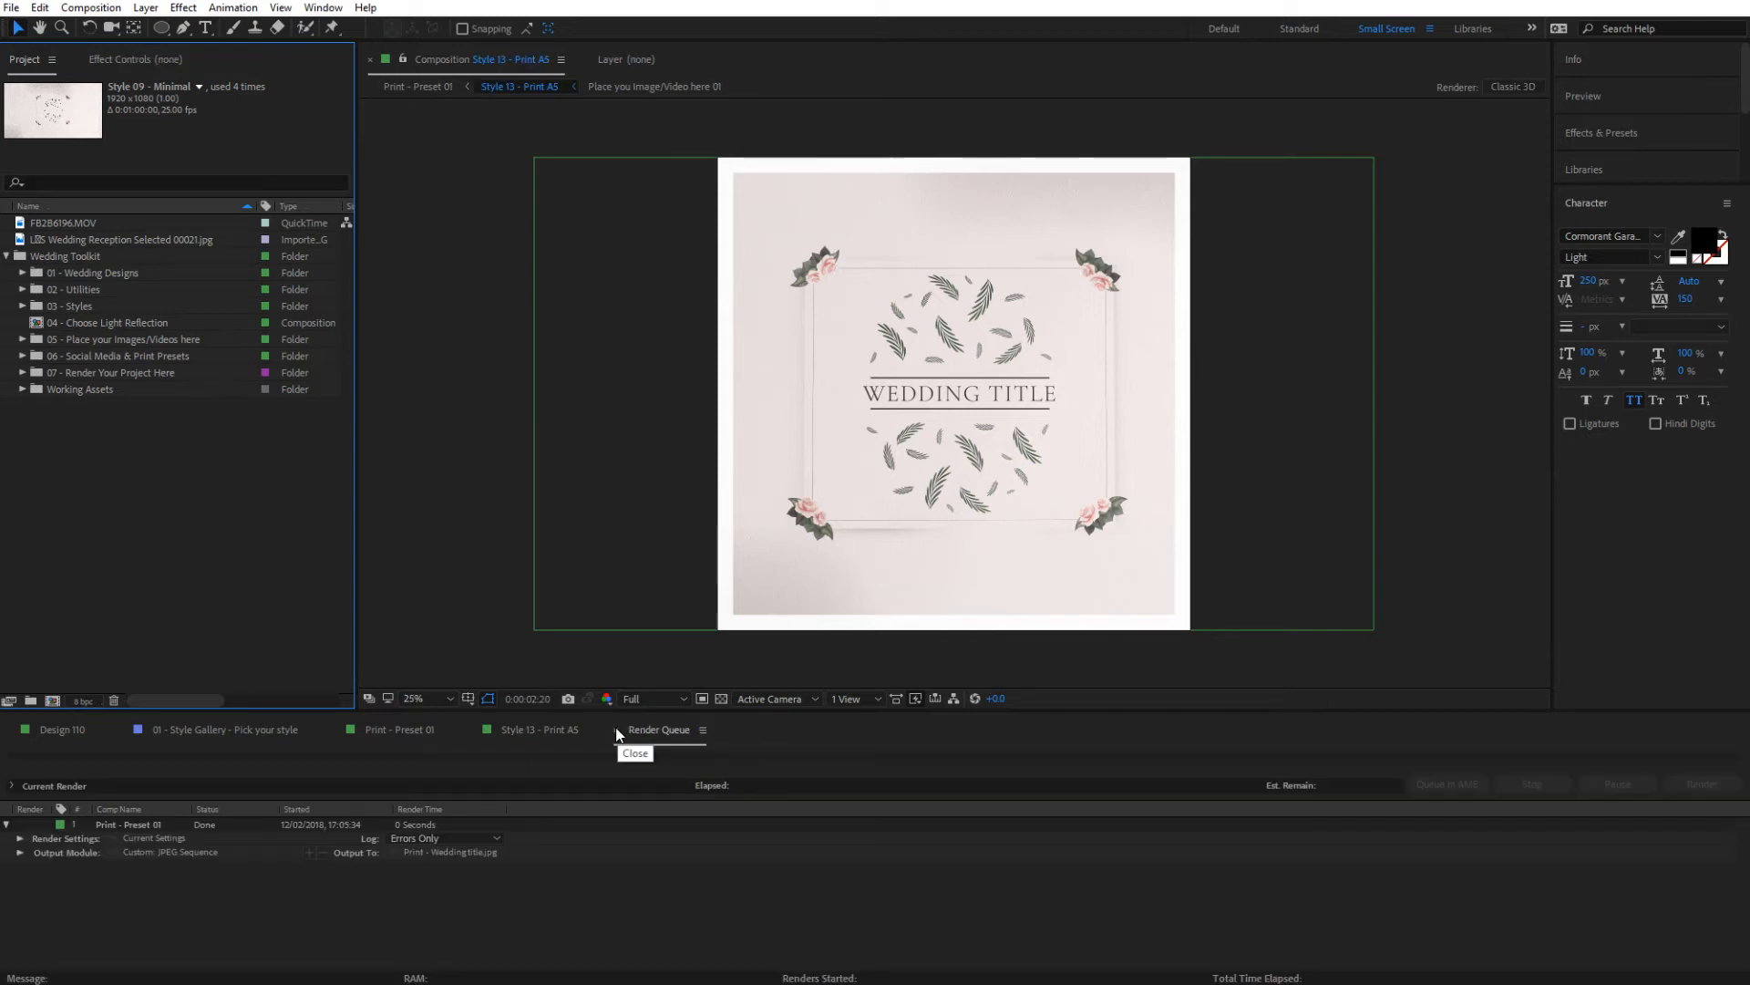
# Close the timelines of Style 13 - Print A5, Print - Preset 01 and 01 - Style Gallery - Pick your style
pyautogui.click(472, 729)
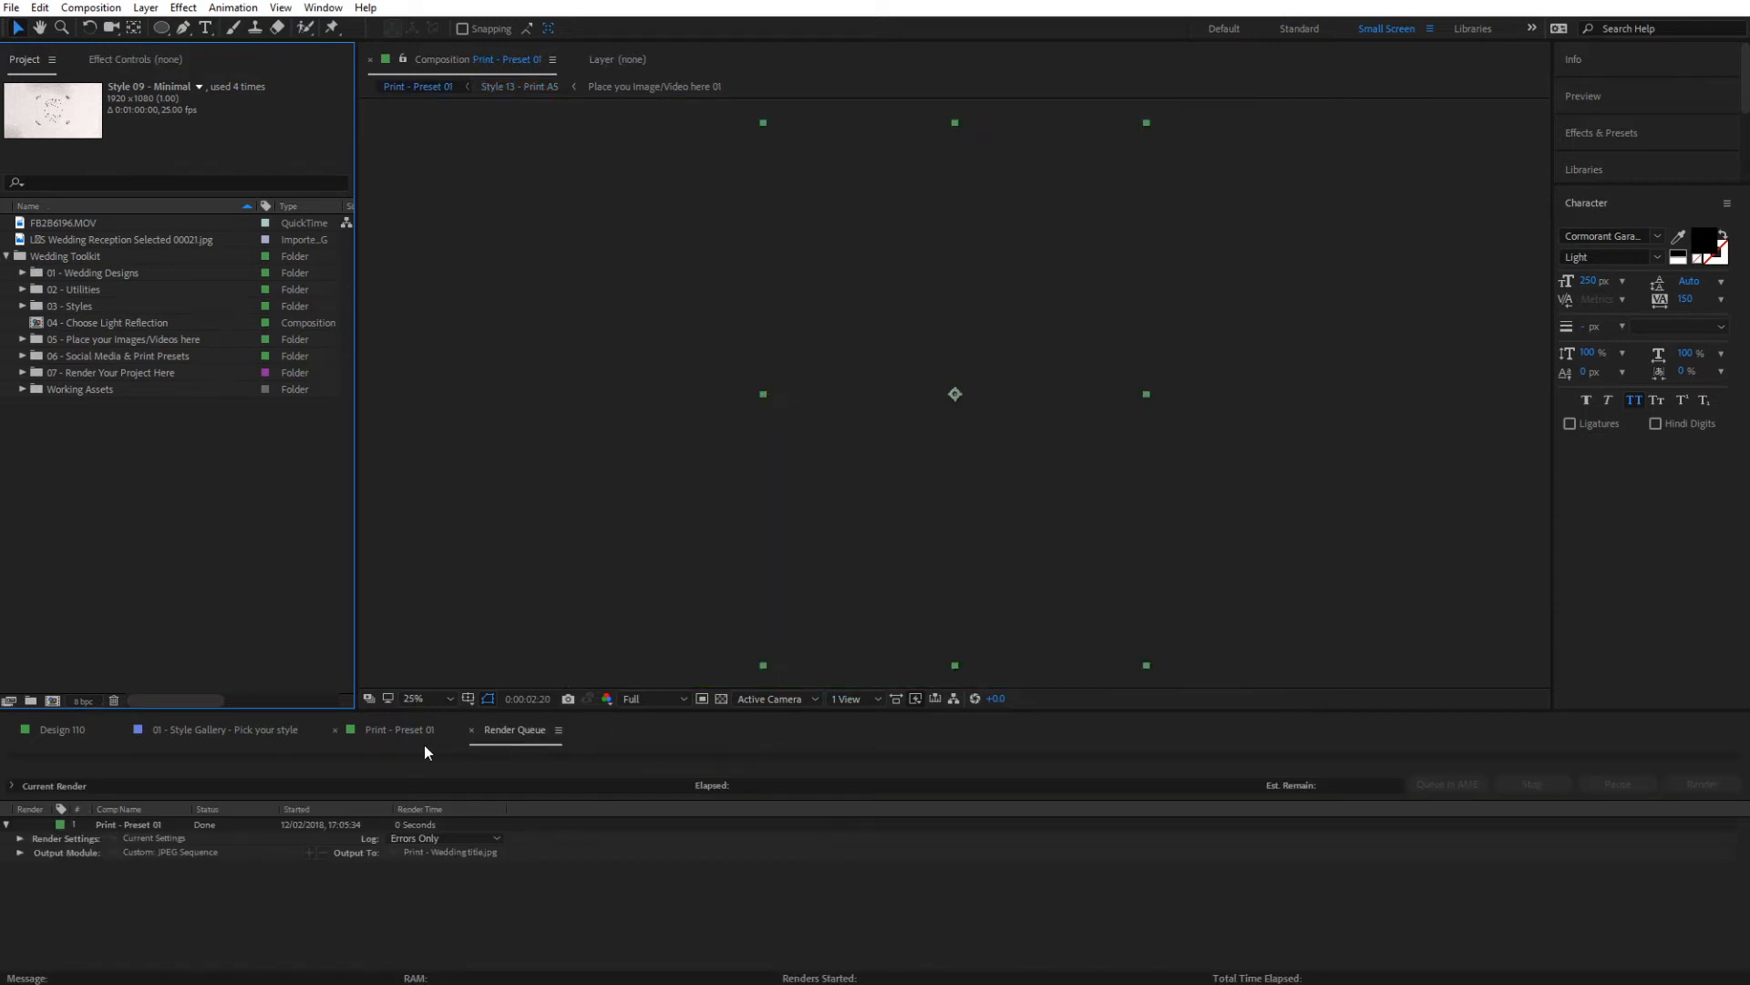
pyautogui.click(335, 730)
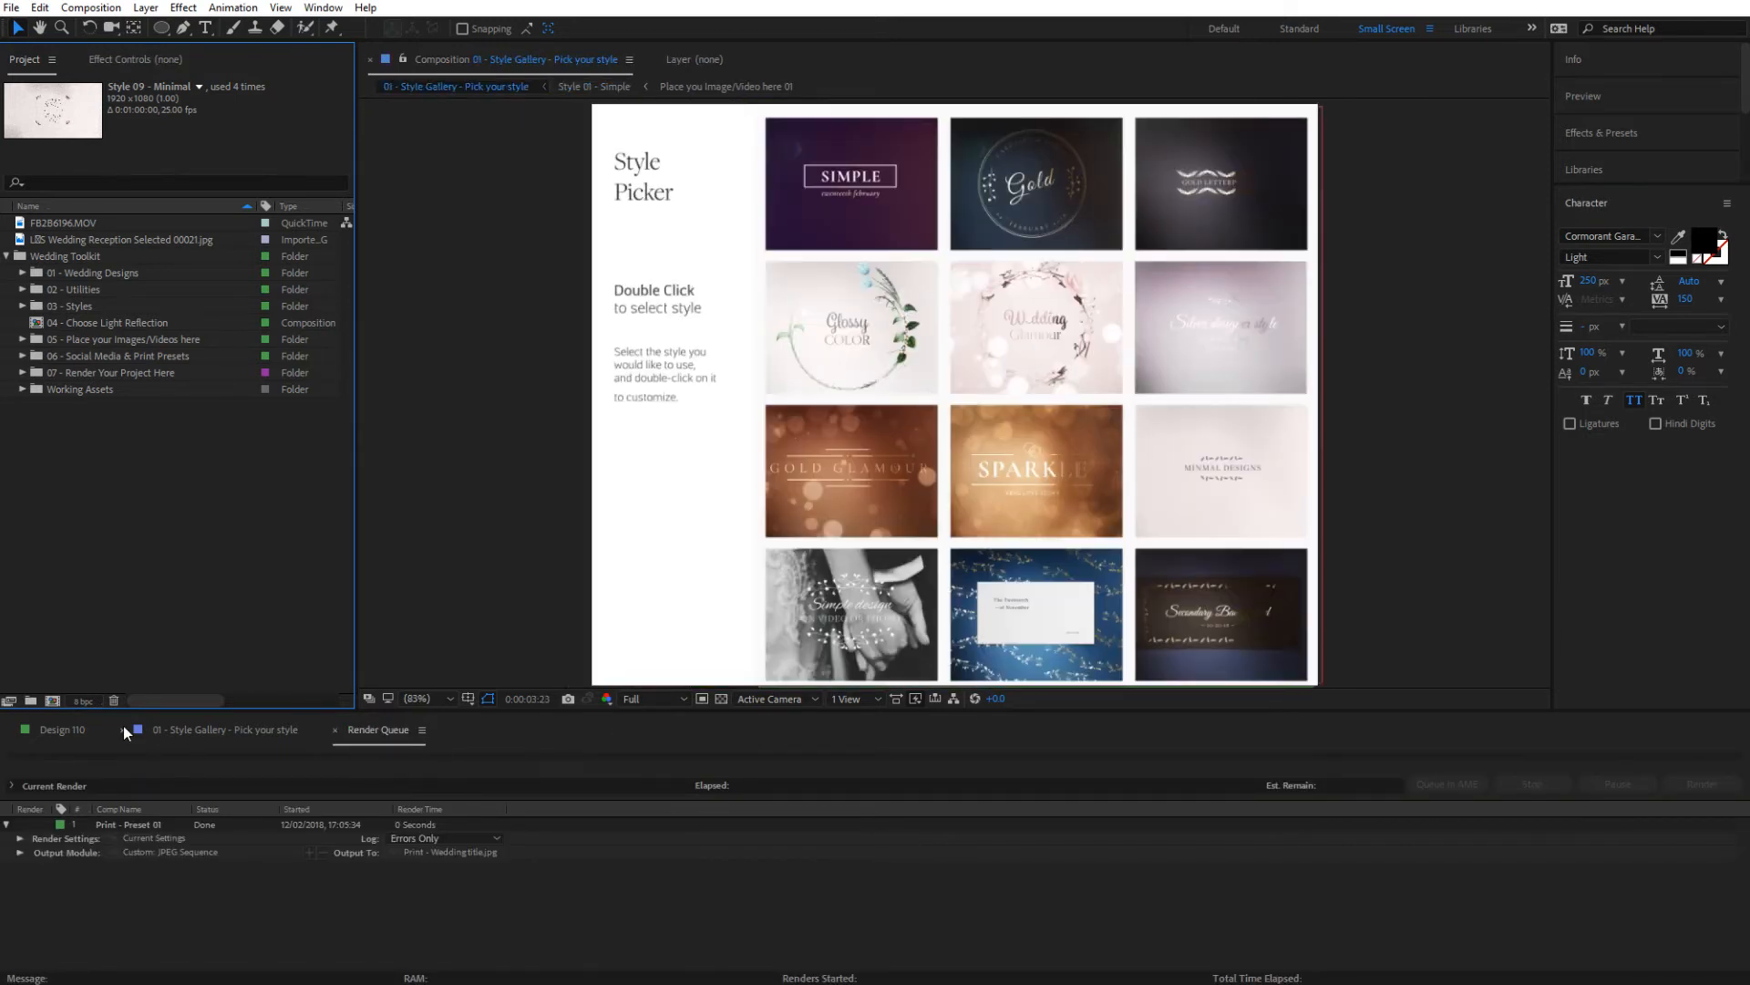
pyautogui.click(124, 729)
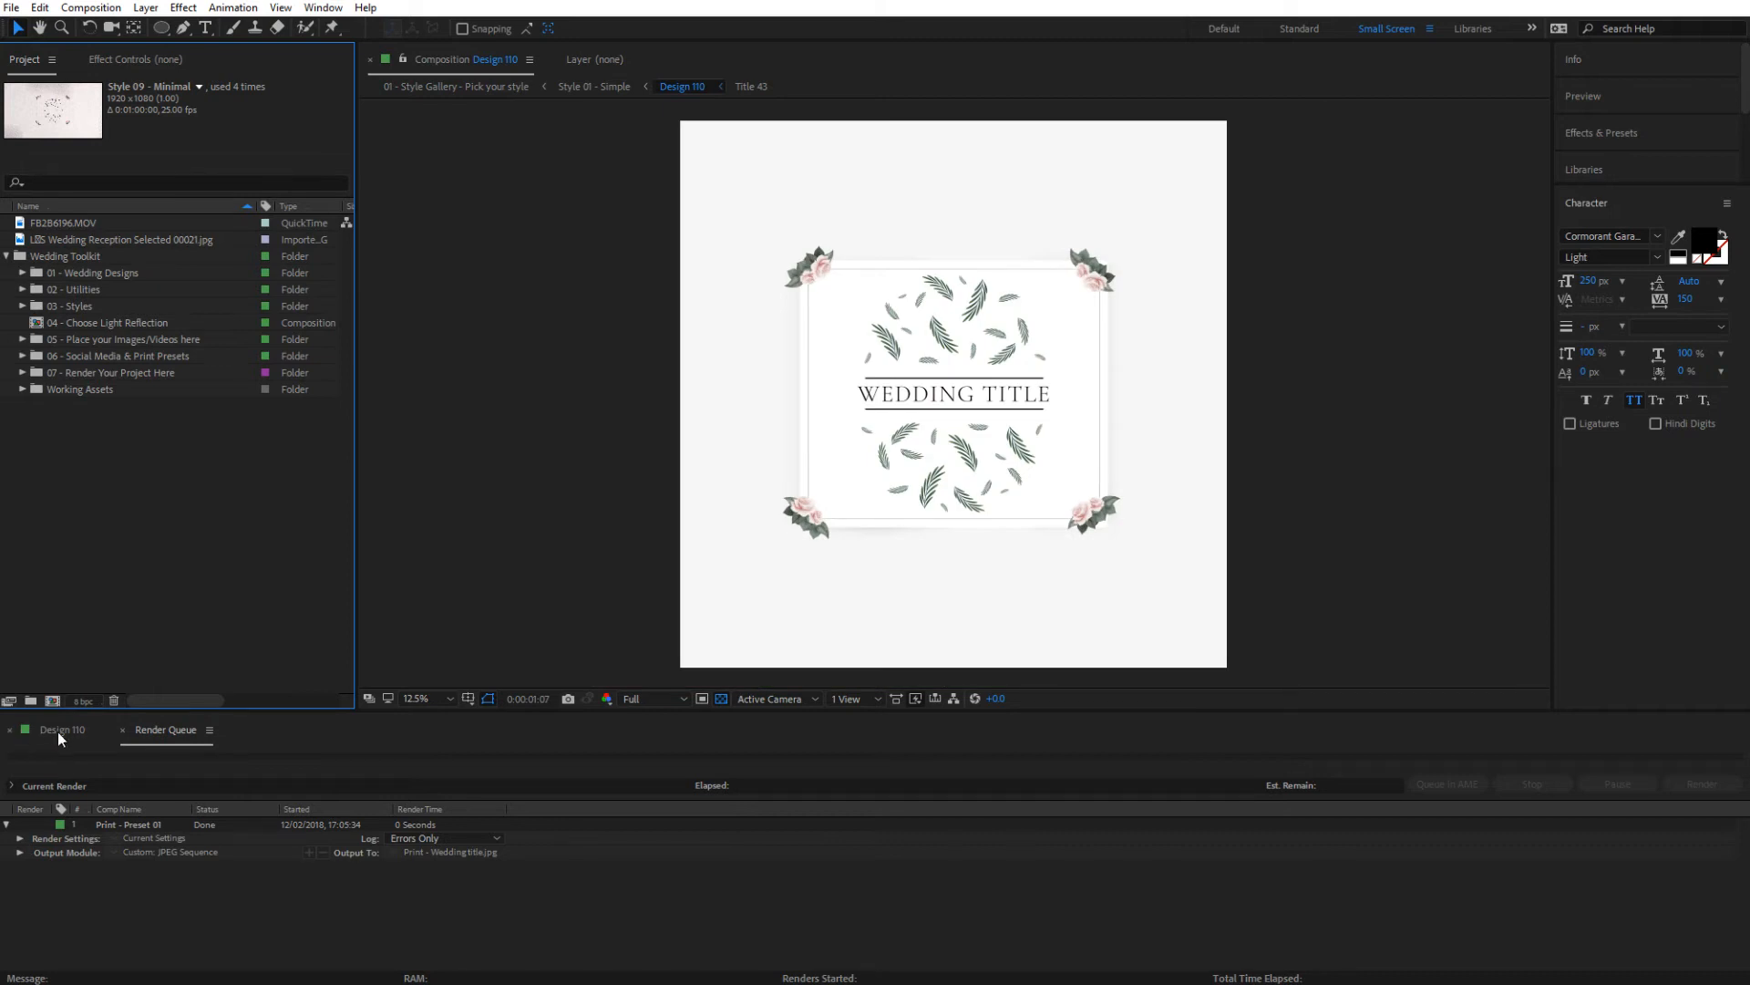
# Open the Render in Full HD and Render in 4k compositions from the 07 - Render Your Project Here folder
pyautogui.click(77, 374)
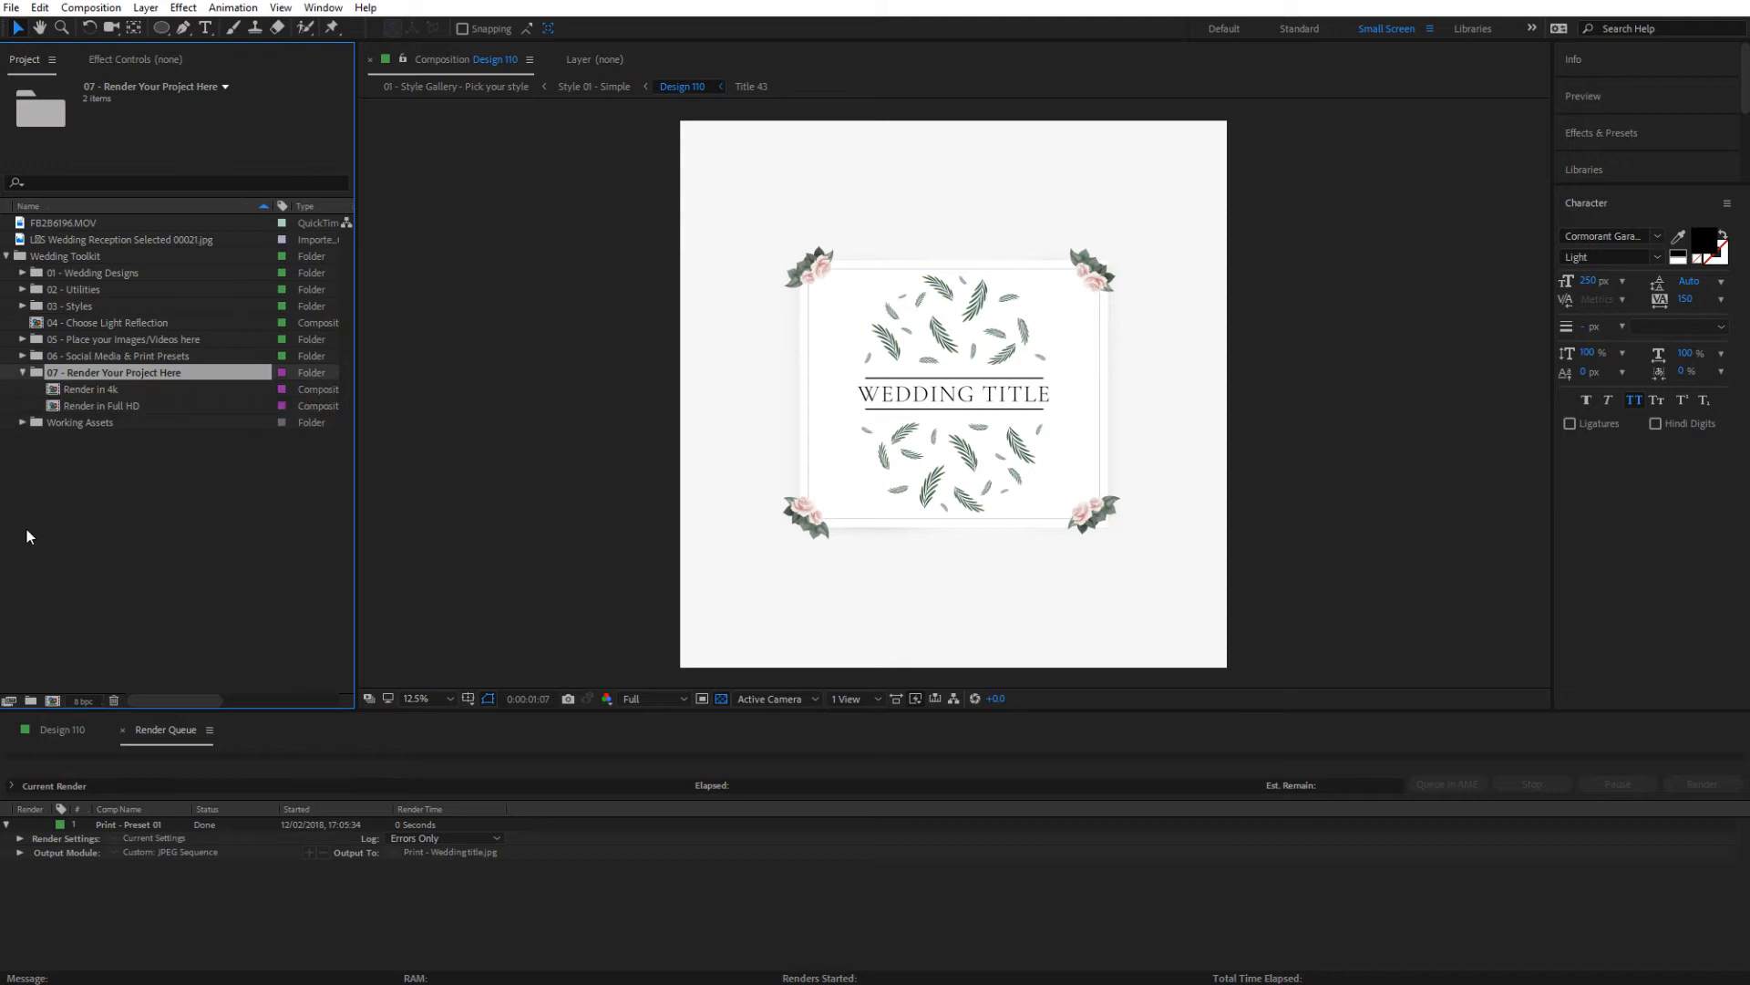
pyautogui.click(106, 407)
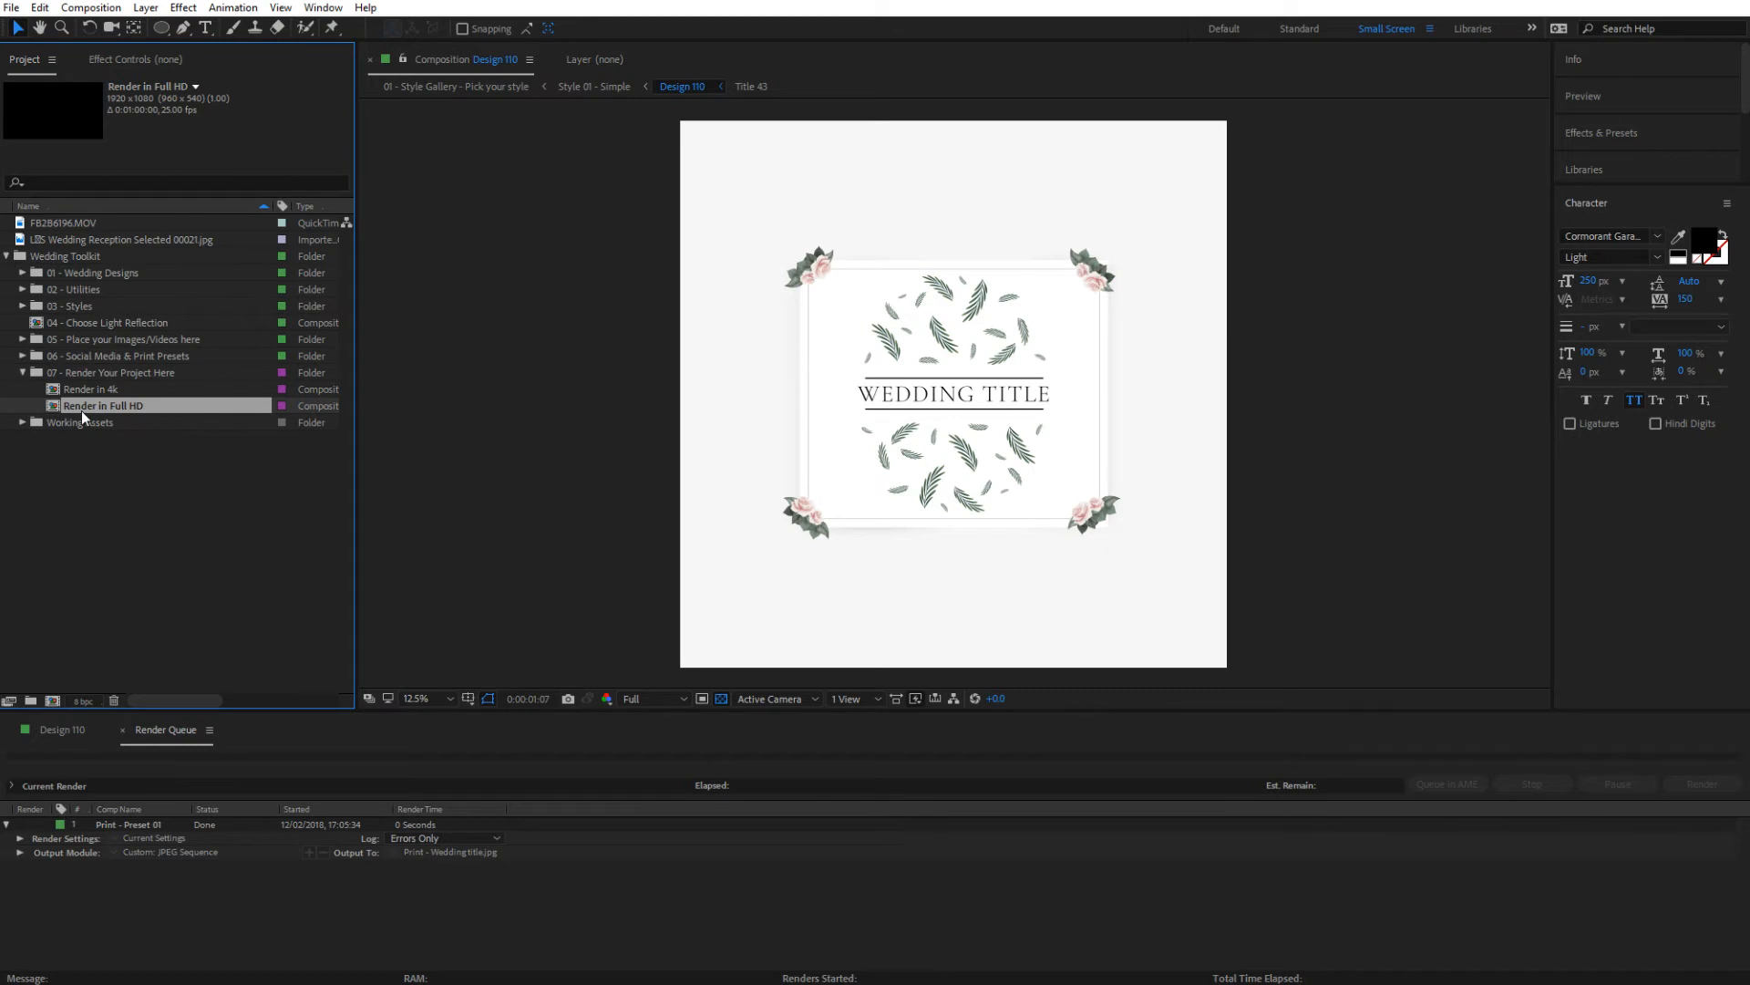
pyautogui.doubleClick(78, 408)
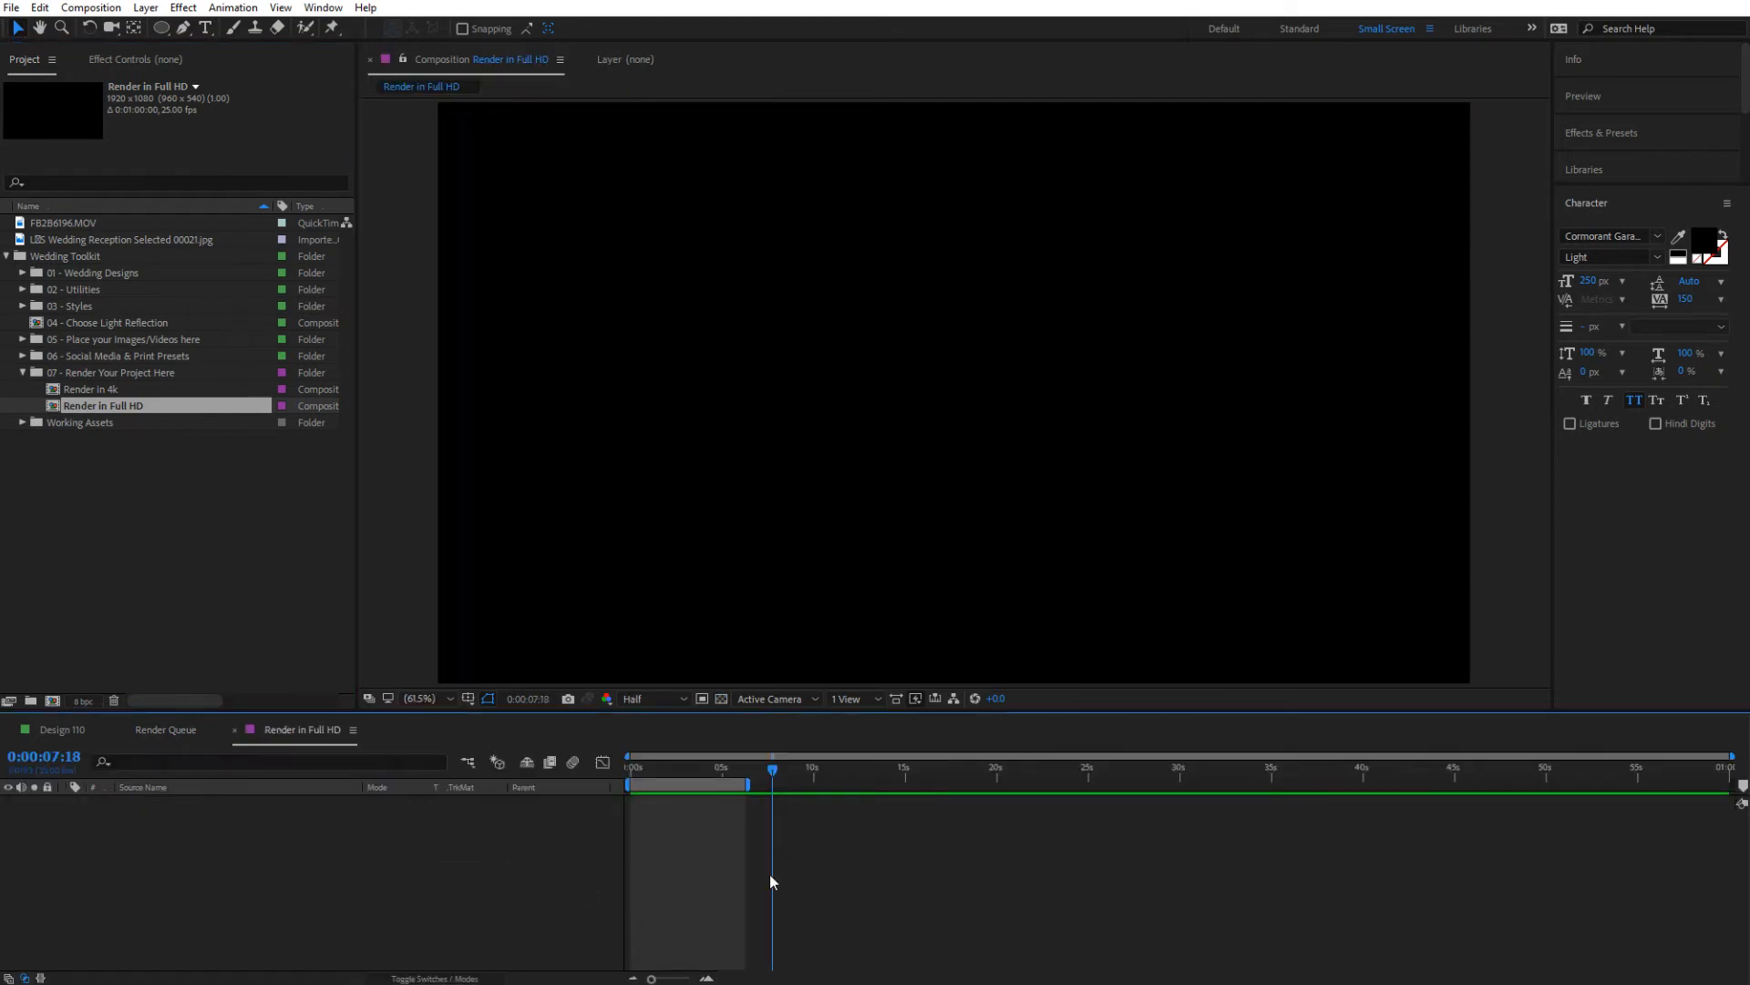
pyautogui.doubleClick(108, 390)
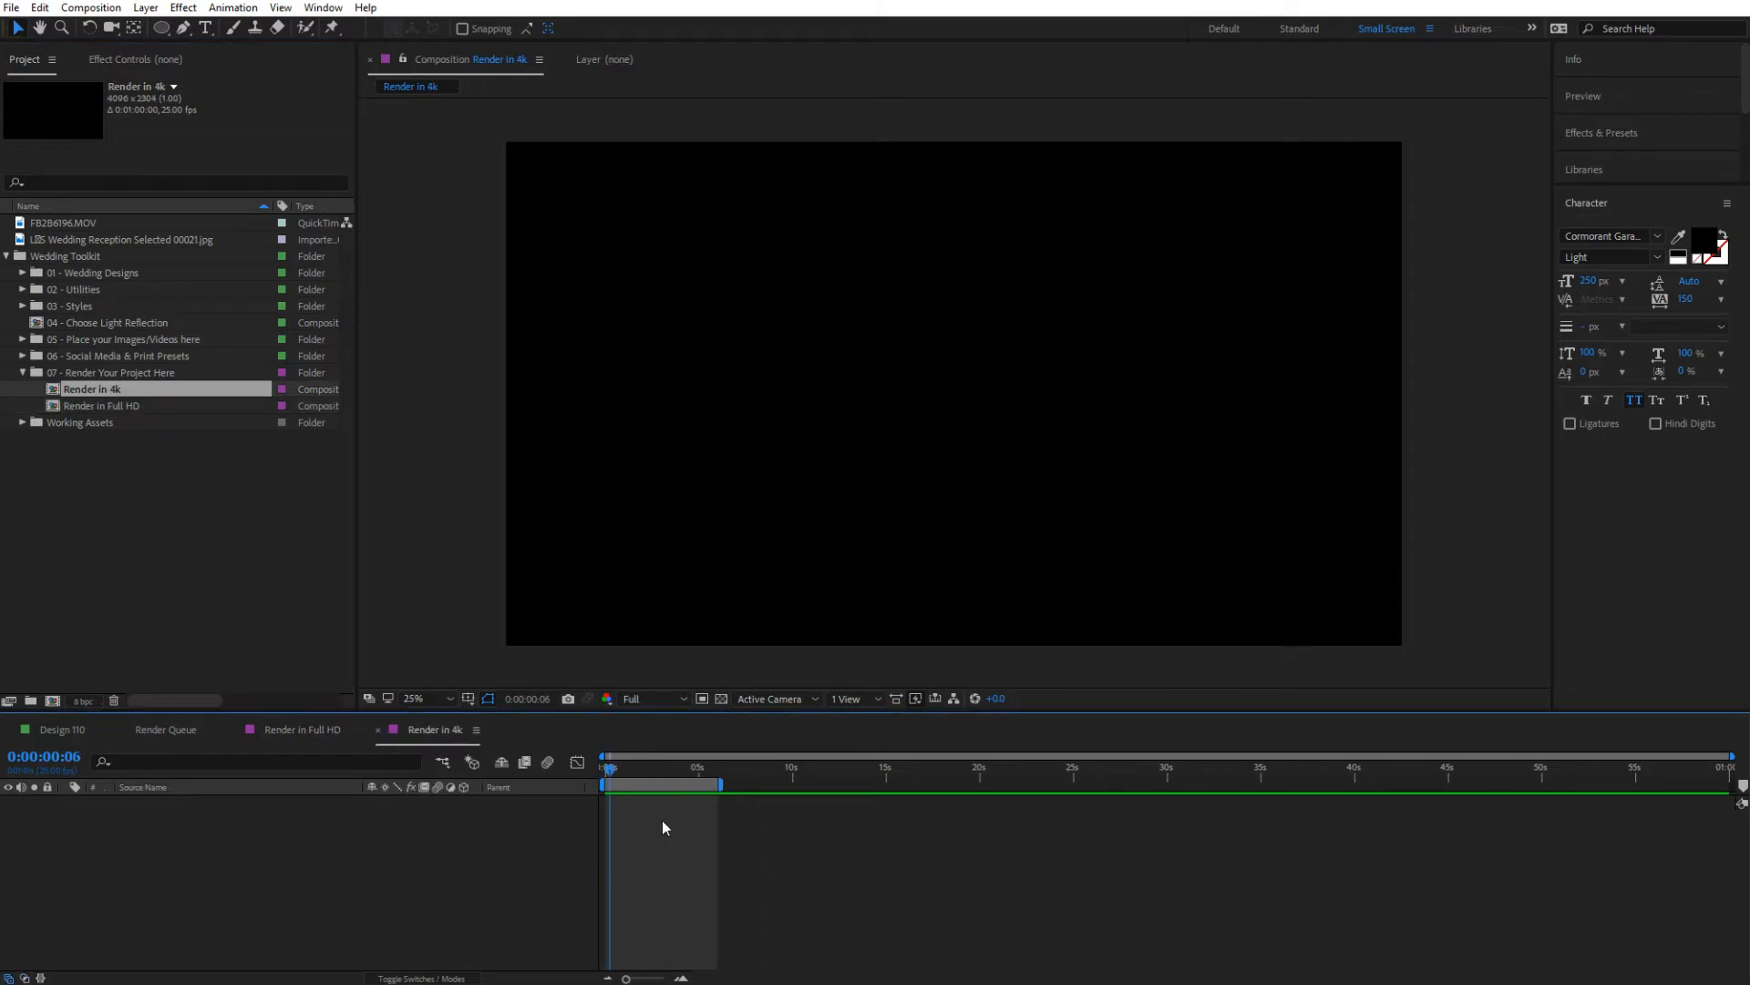
# Add the Style in 4K - 01 composition from the 4K Styles folder as a layer in Render in 4k
pyautogui.click(91, 310)
pyautogui.click(23, 306)
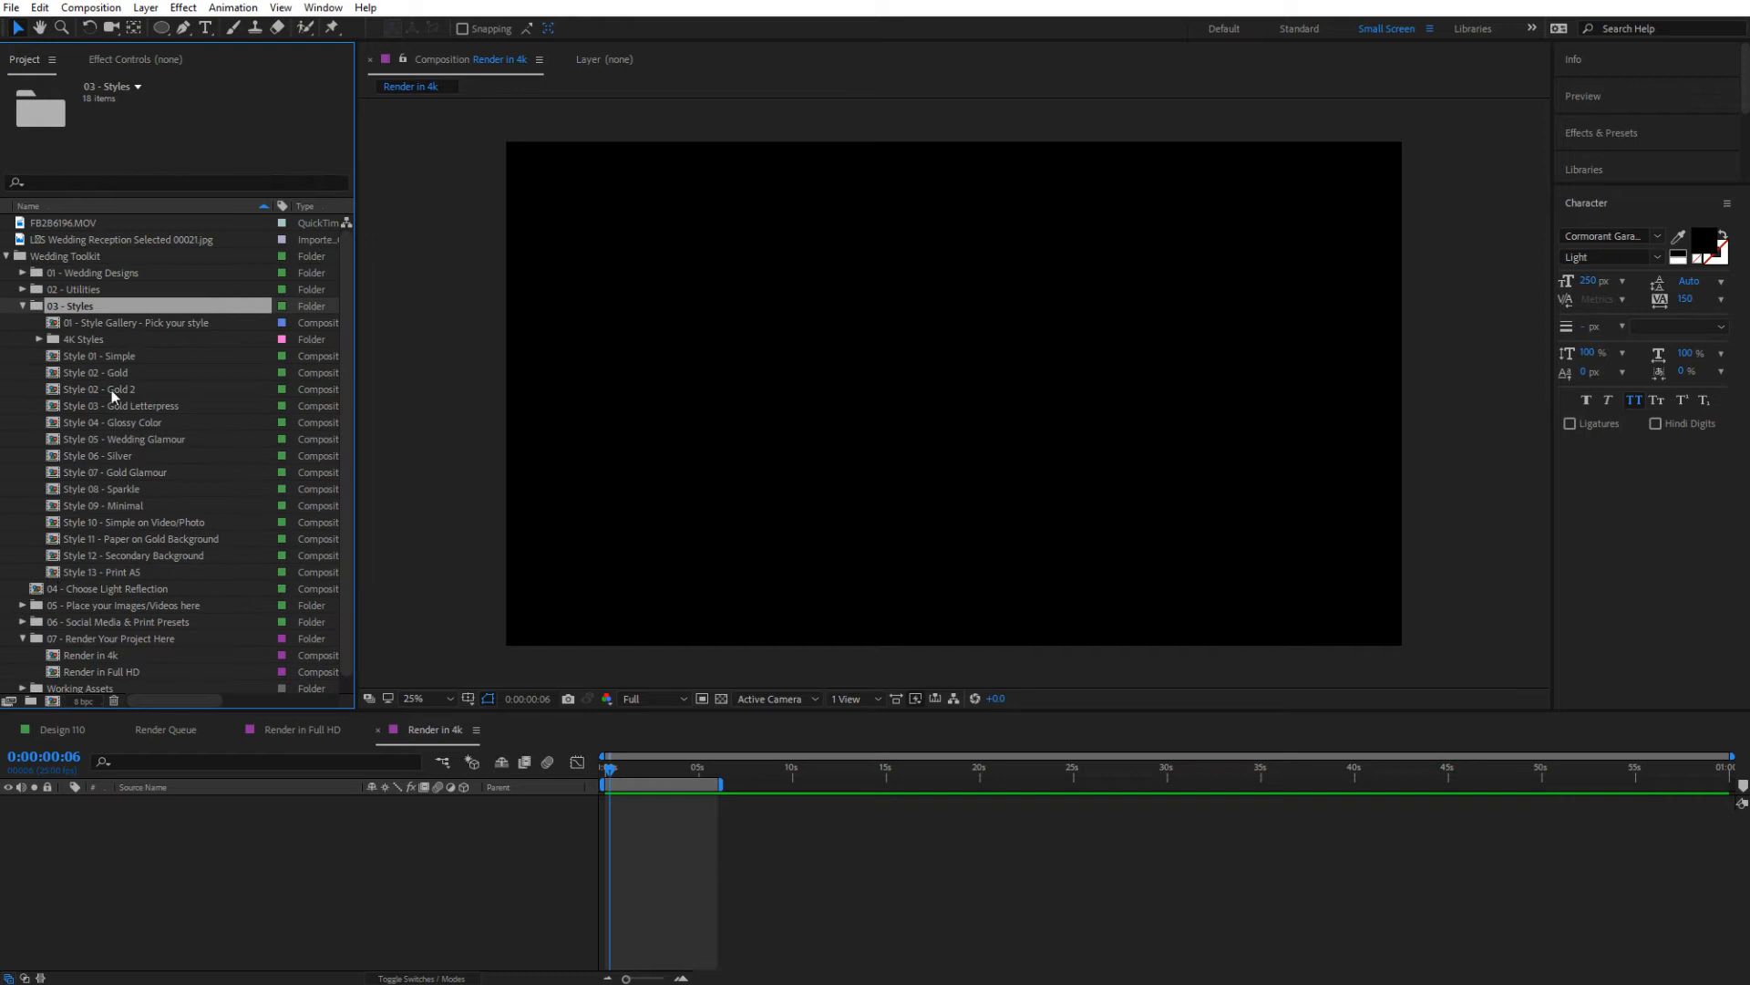
pyautogui.click(75, 341)
pyautogui.click(39, 339)
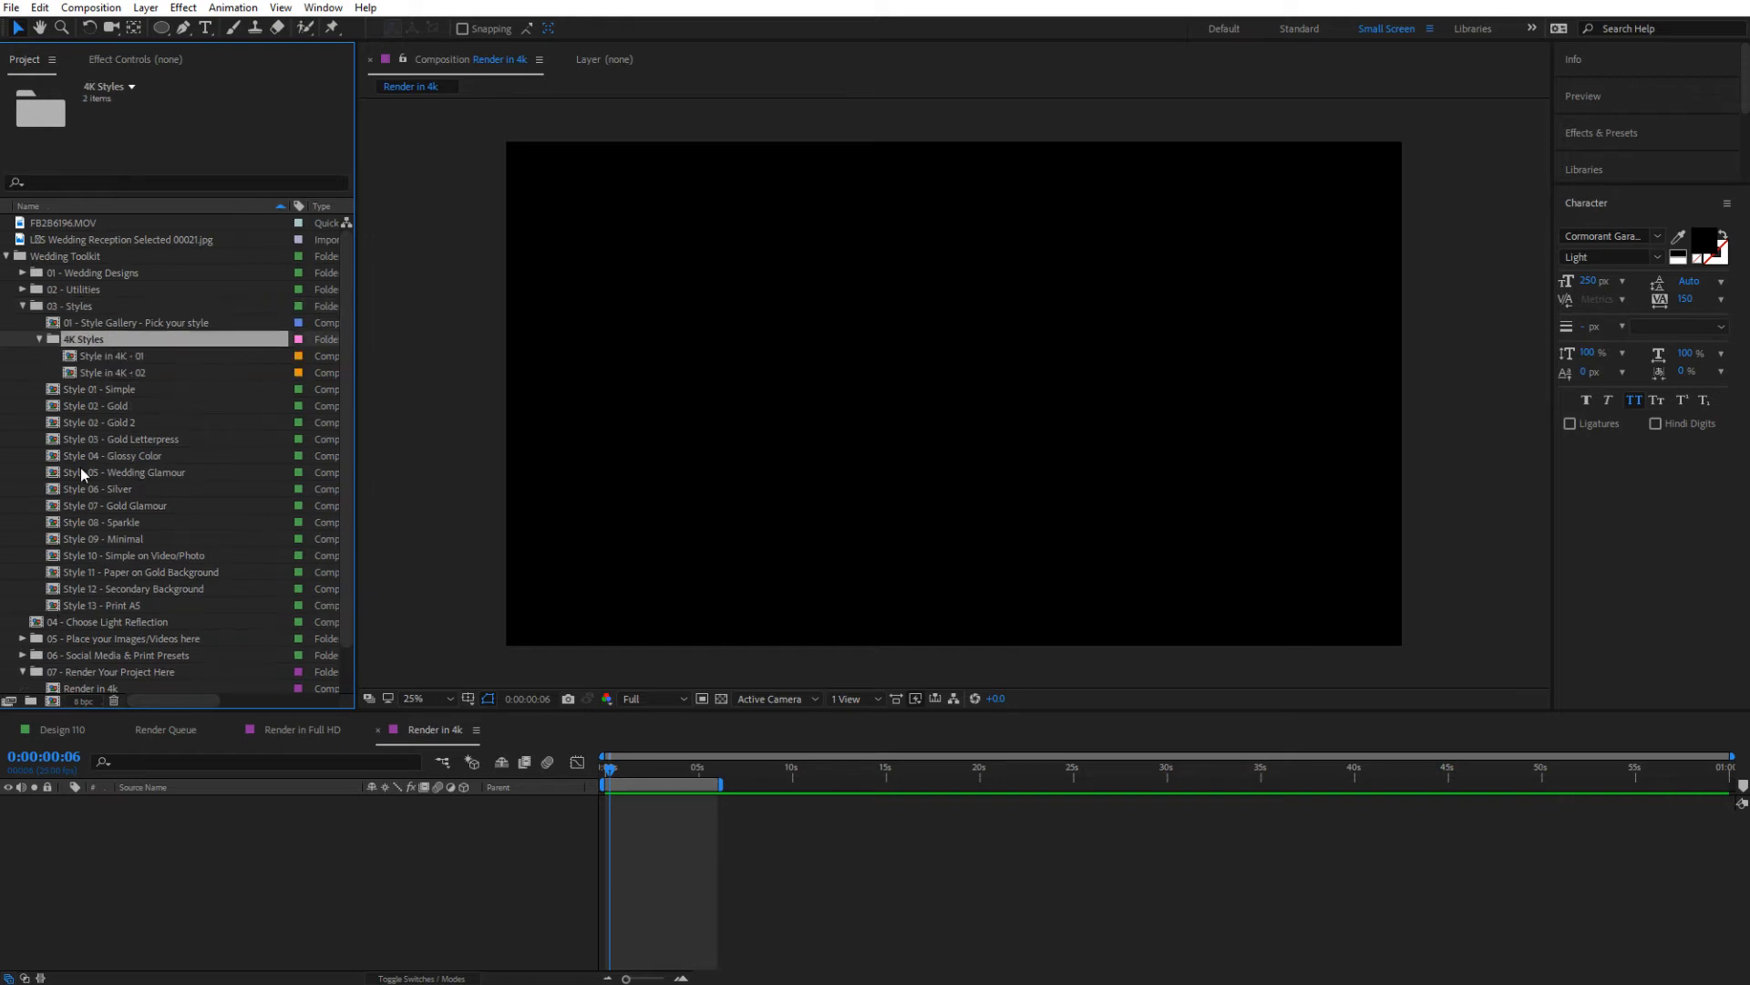
pyautogui.click(113, 357)
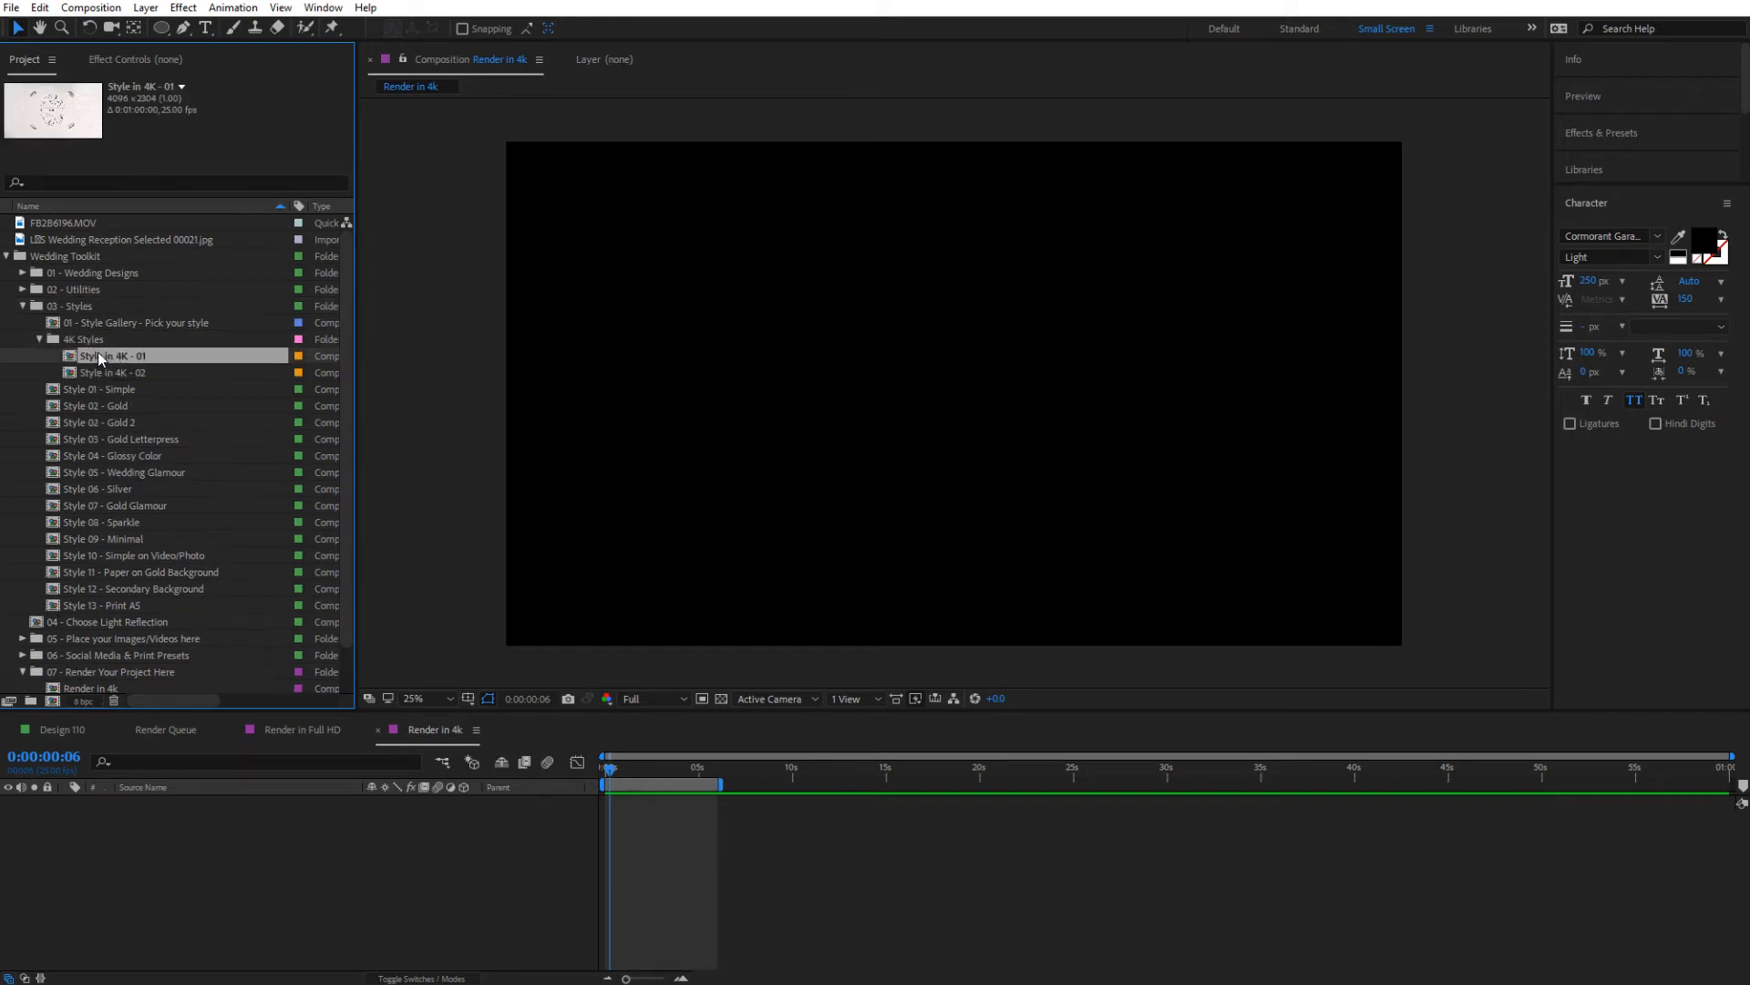
pyautogui.moveTo(97, 352); pyautogui.dragTo(255, 840)
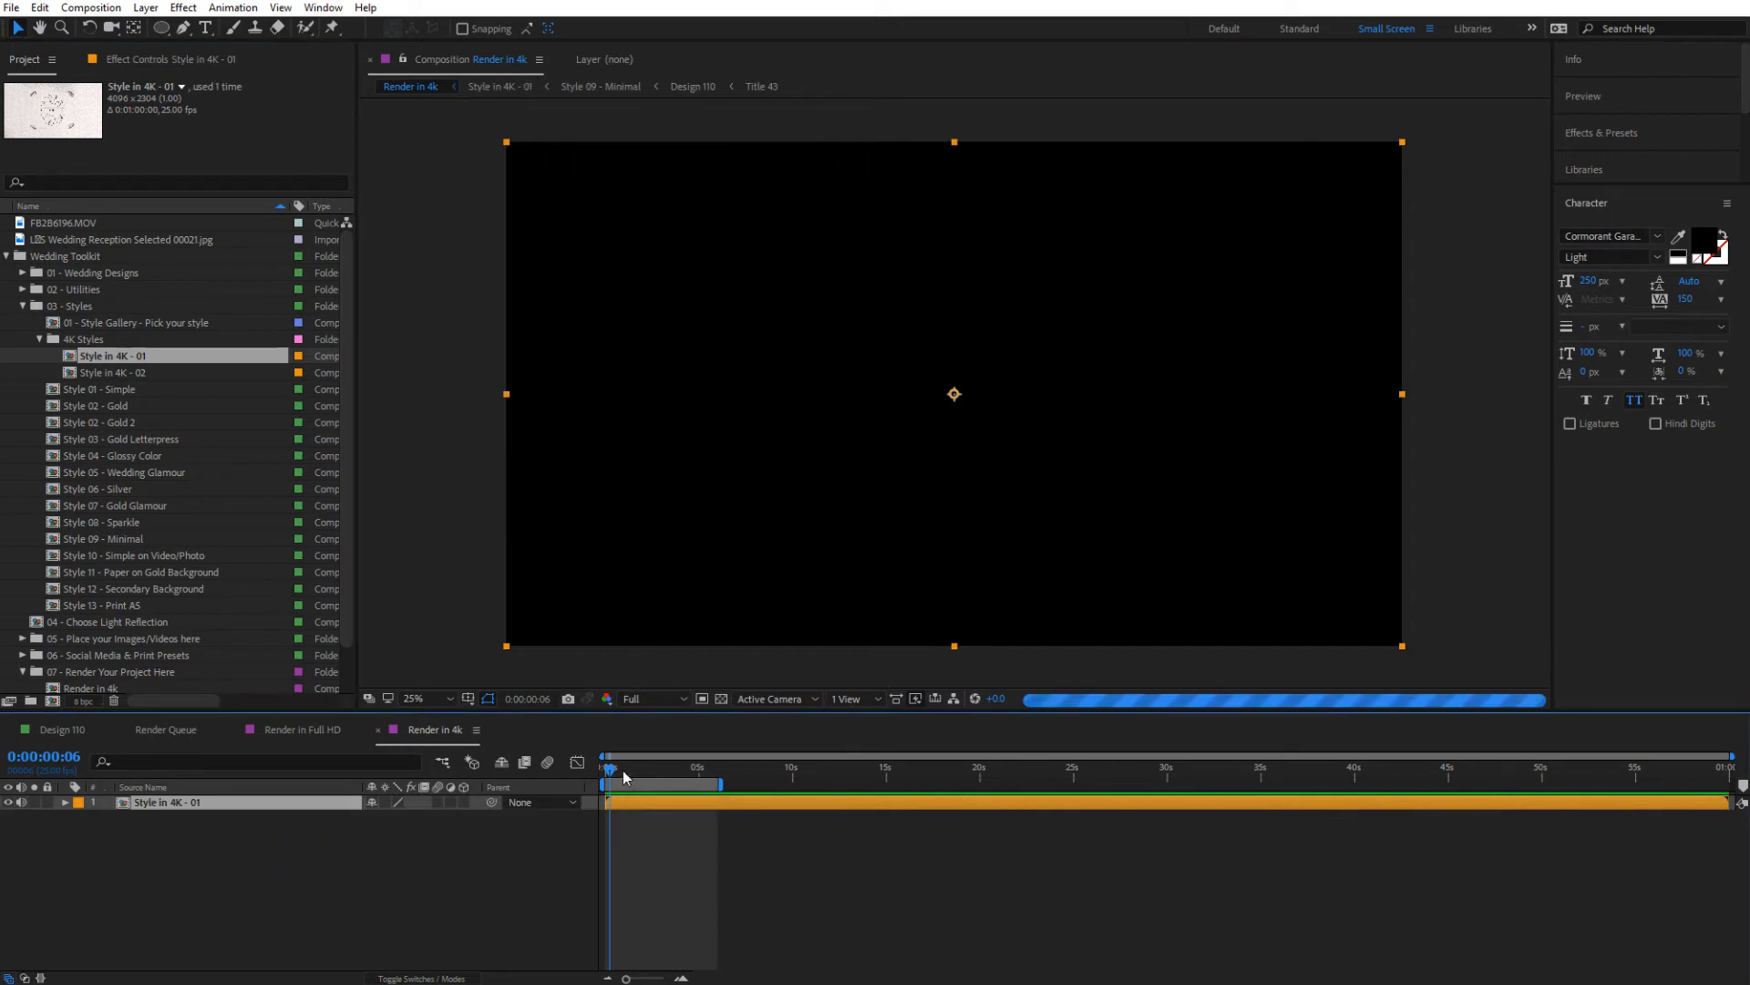
# Preview Render in 4k at 0:00:03:01 and shorten its work area to end at about 5 seconds
pyautogui.moveTo(622, 769); pyautogui.dragTo(630, 770)
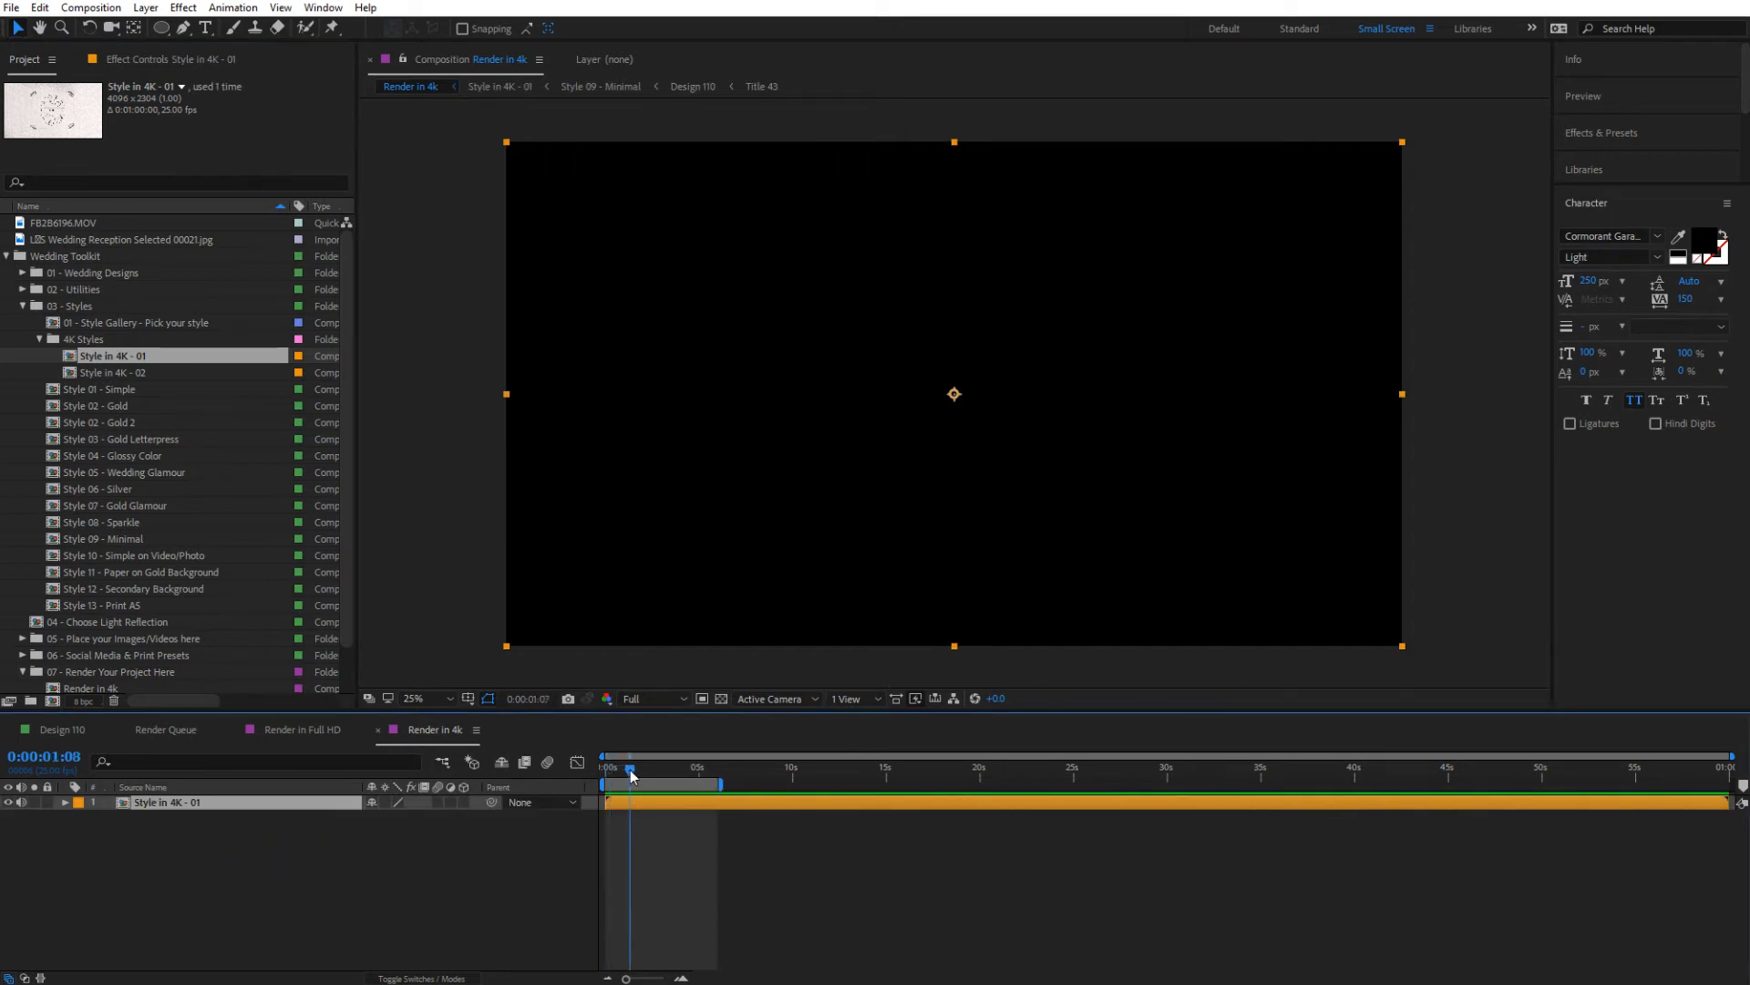
pyautogui.click(662, 769)
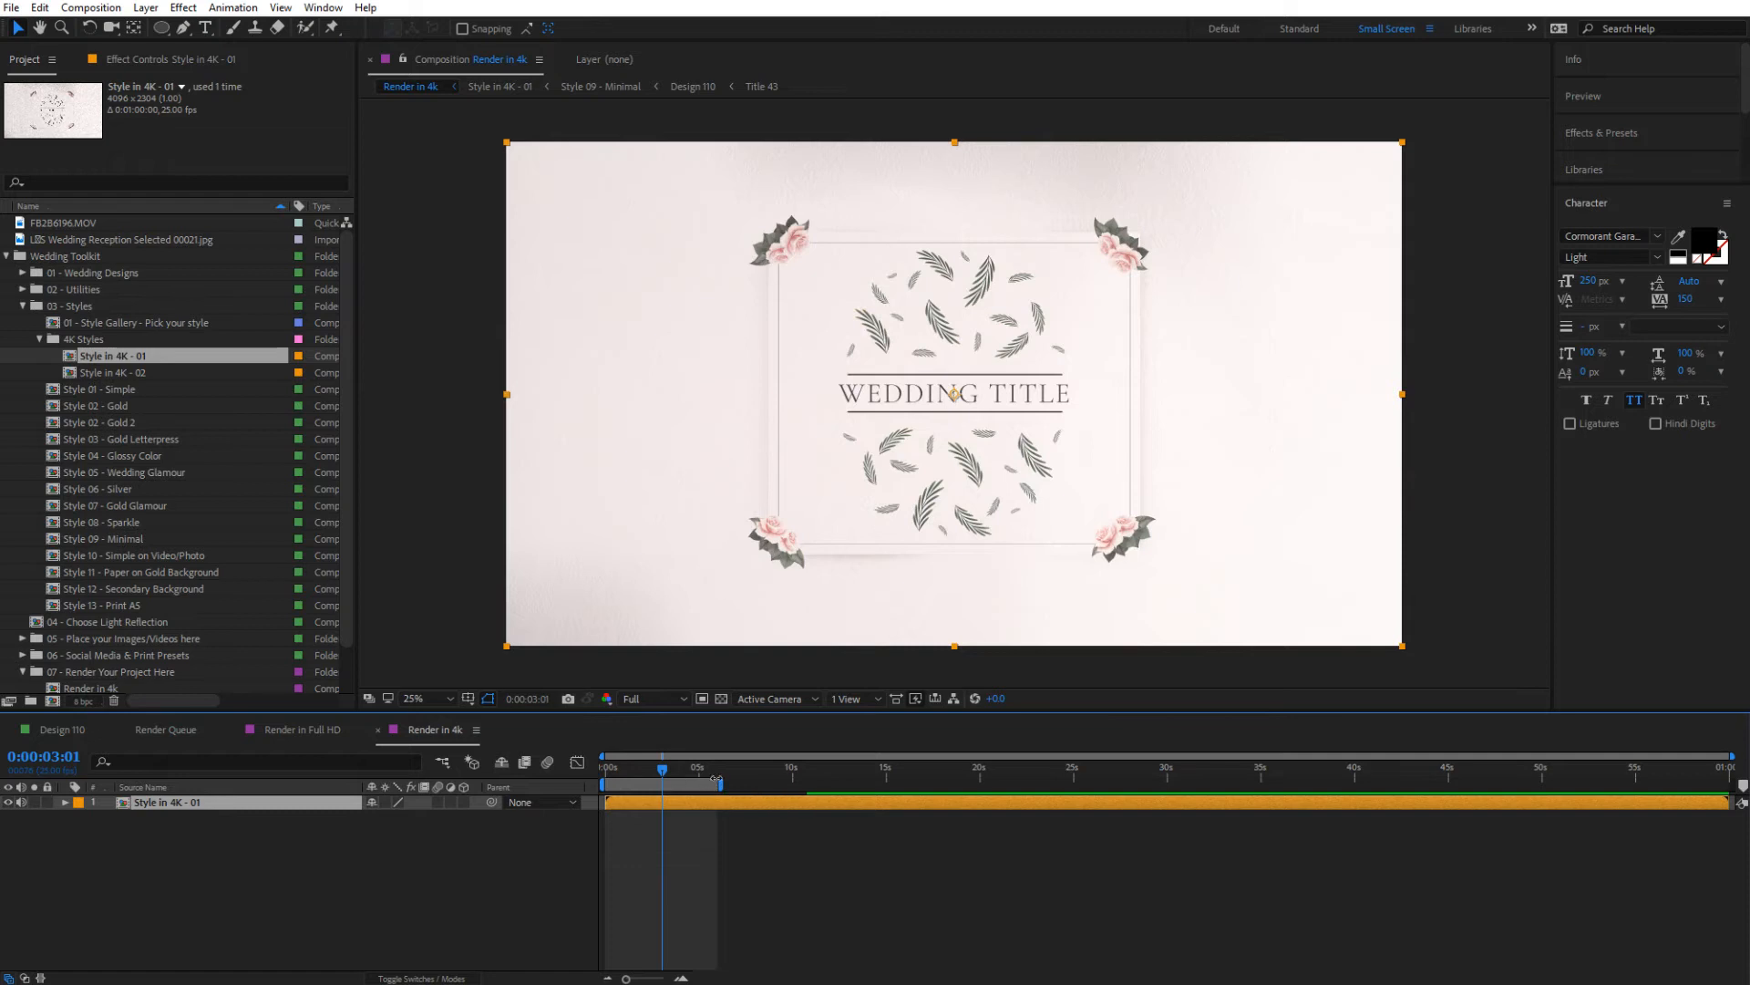
pyautogui.moveTo(722, 782); pyautogui.dragTo(706, 815)
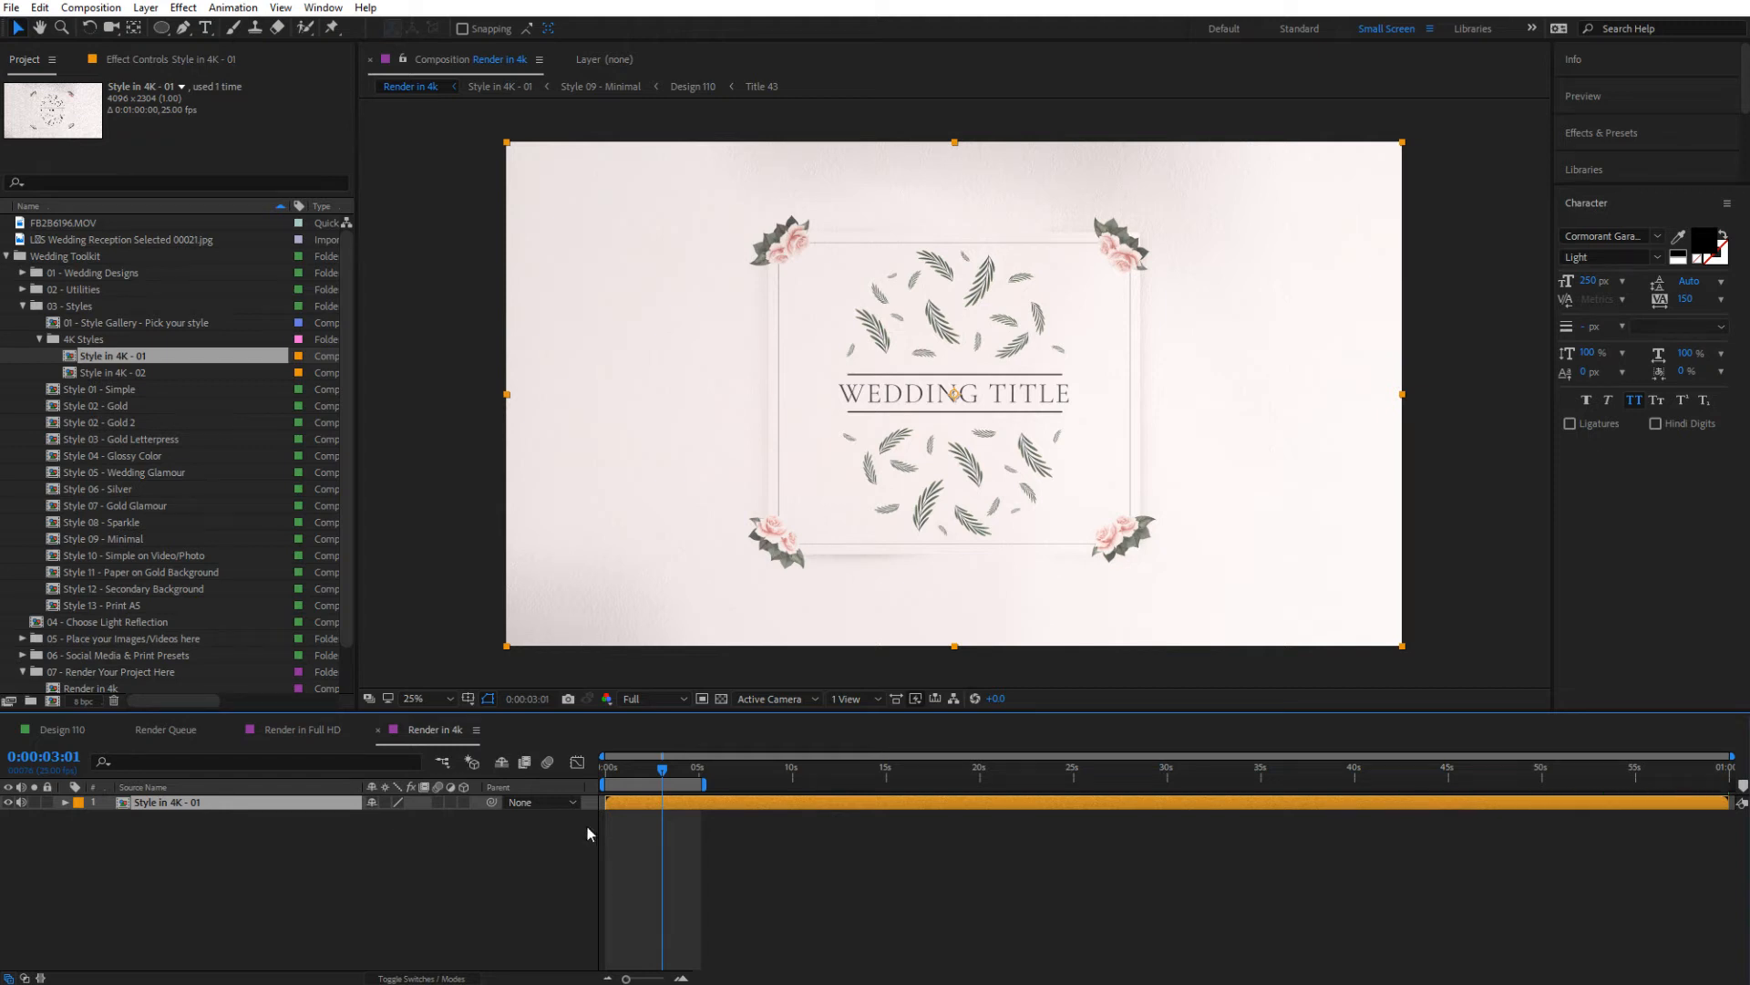
# Split the Style in 4K - 01 layer at 0:00:05:02 and remove the part after the split
pyautogui.click(702, 773)
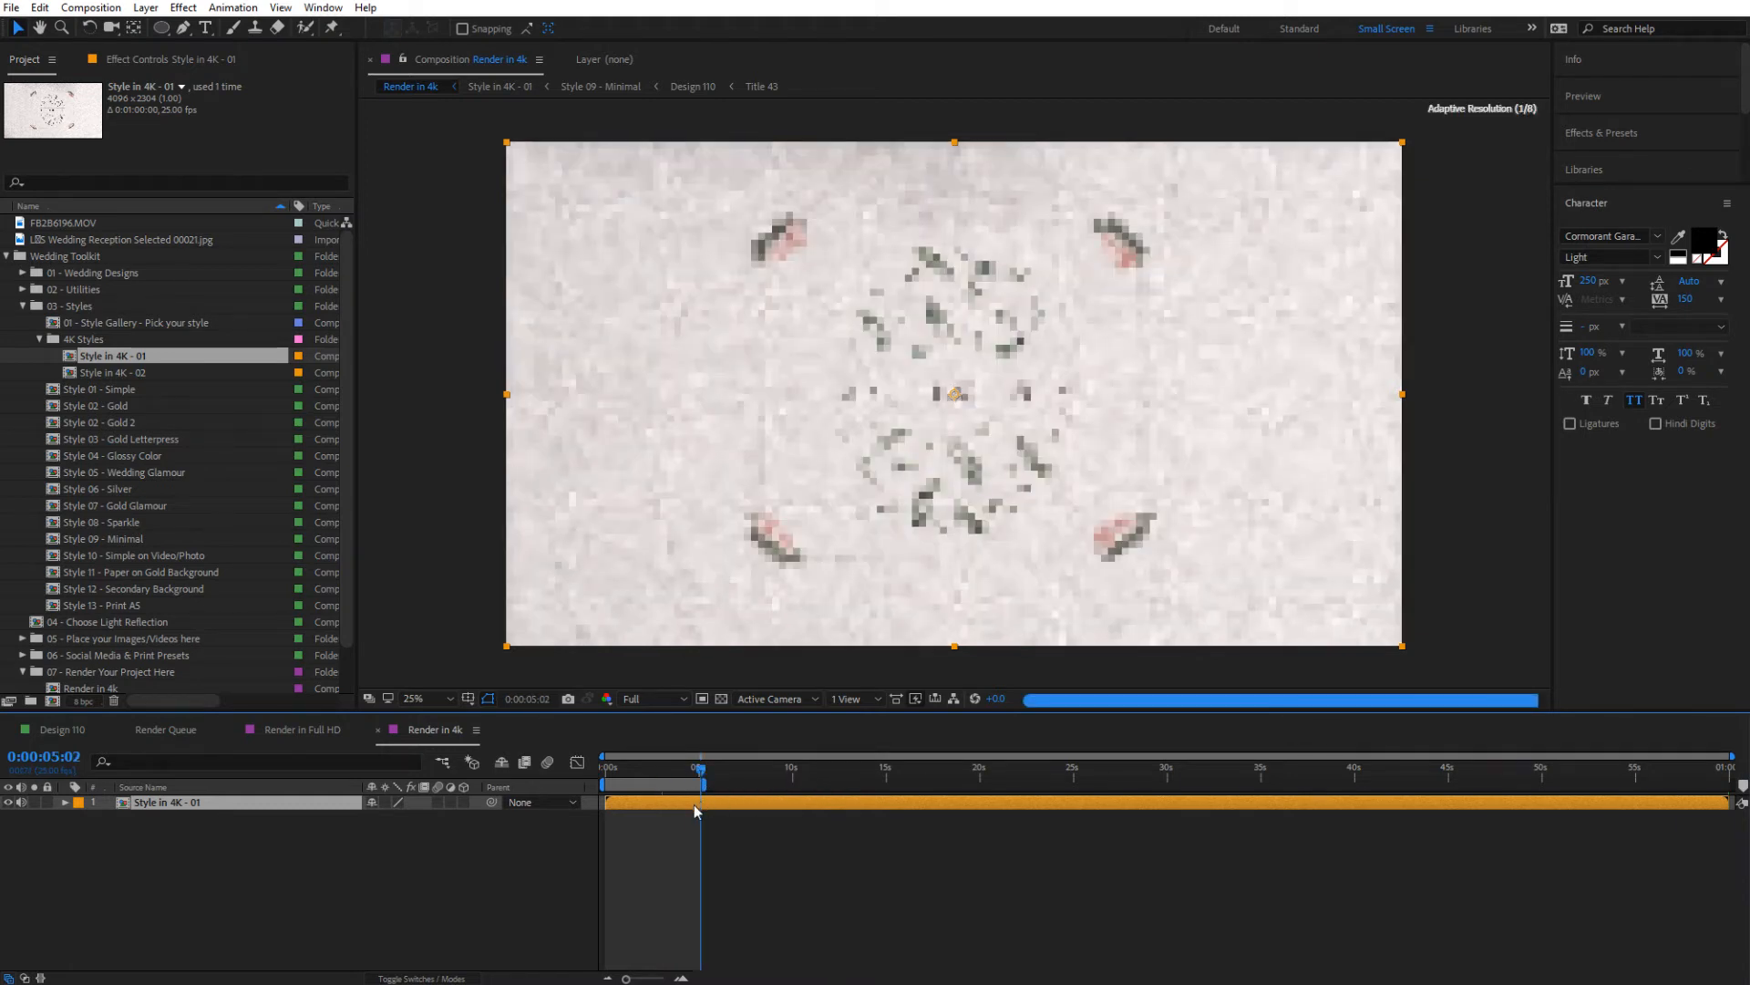
pyautogui.hotkey('ctrl', 'shift', 'd')
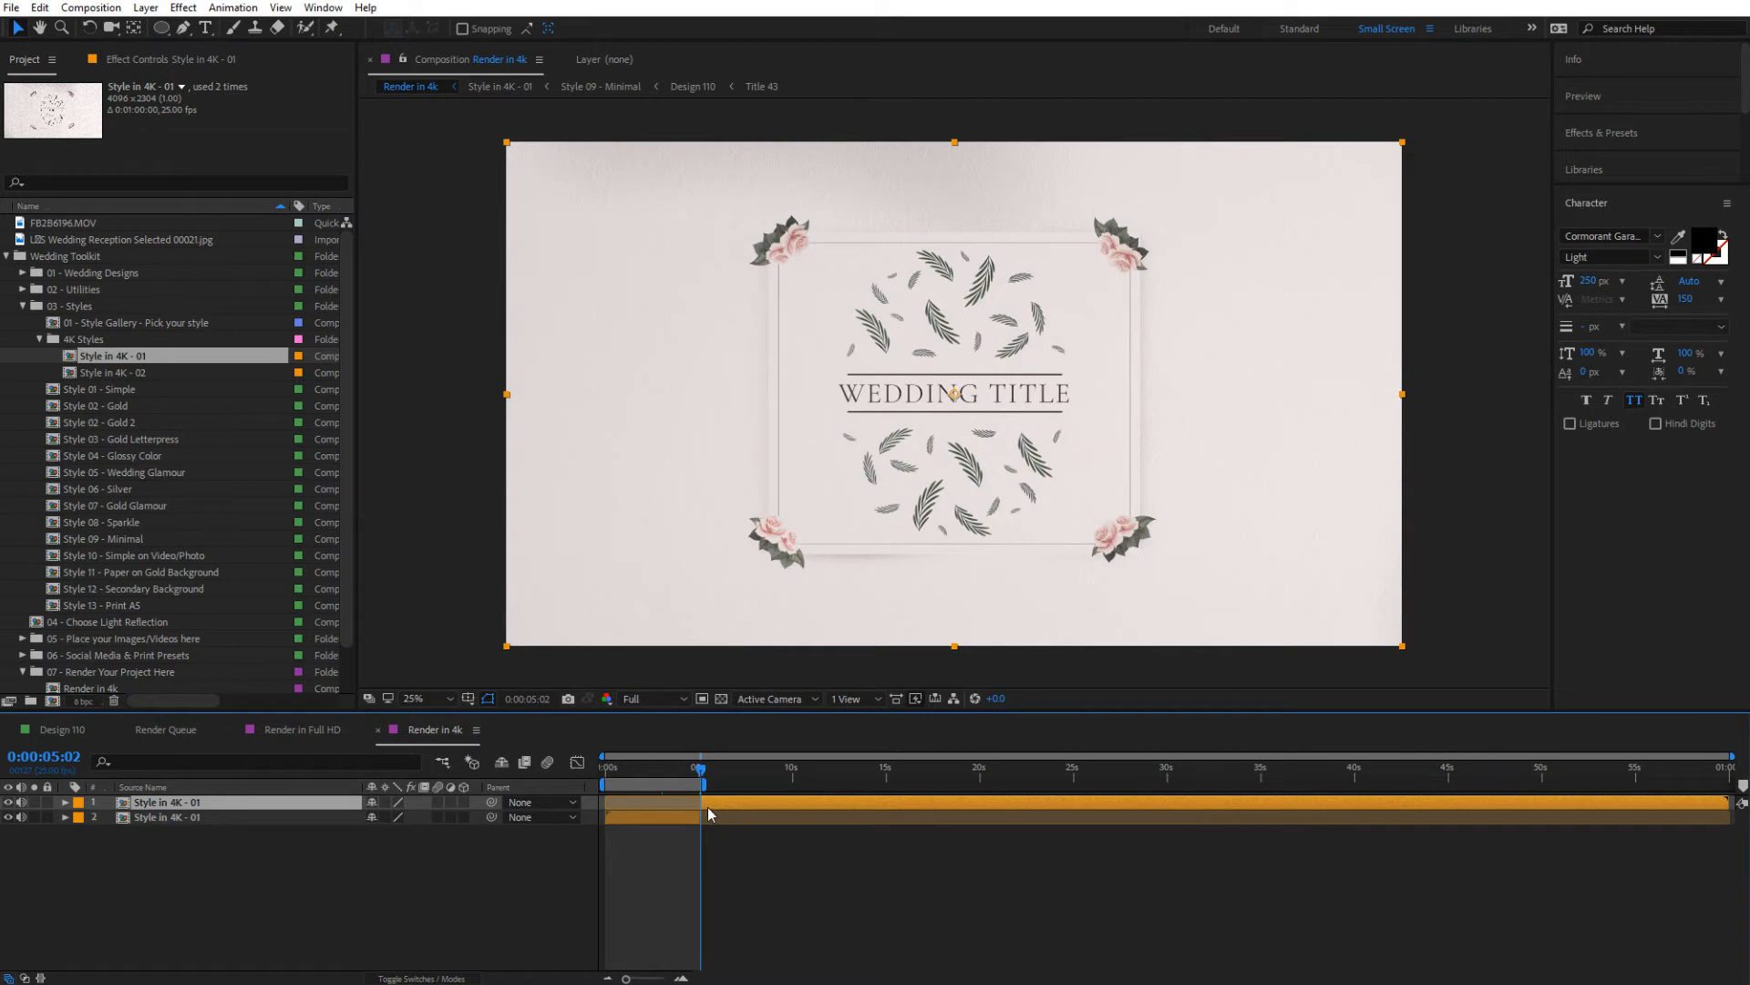
pyautogui.hotkey('ctrl', 'z')
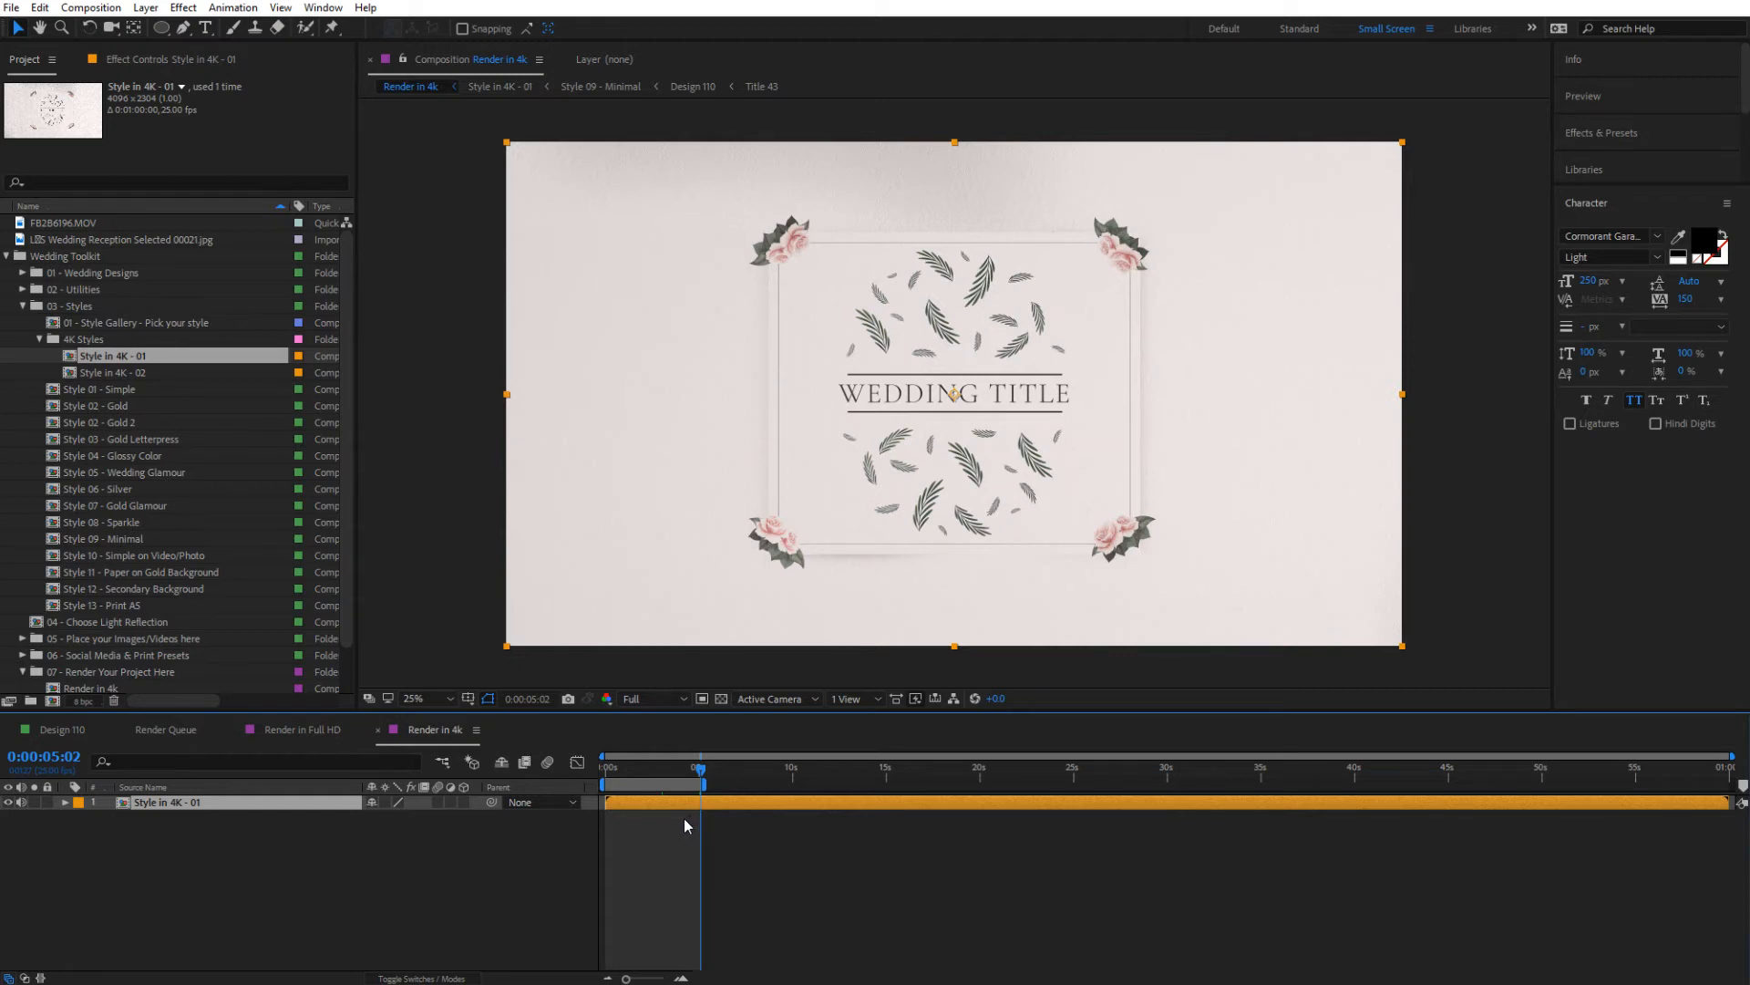
pyautogui.hotkey('ctrl', 'shift', 'd')
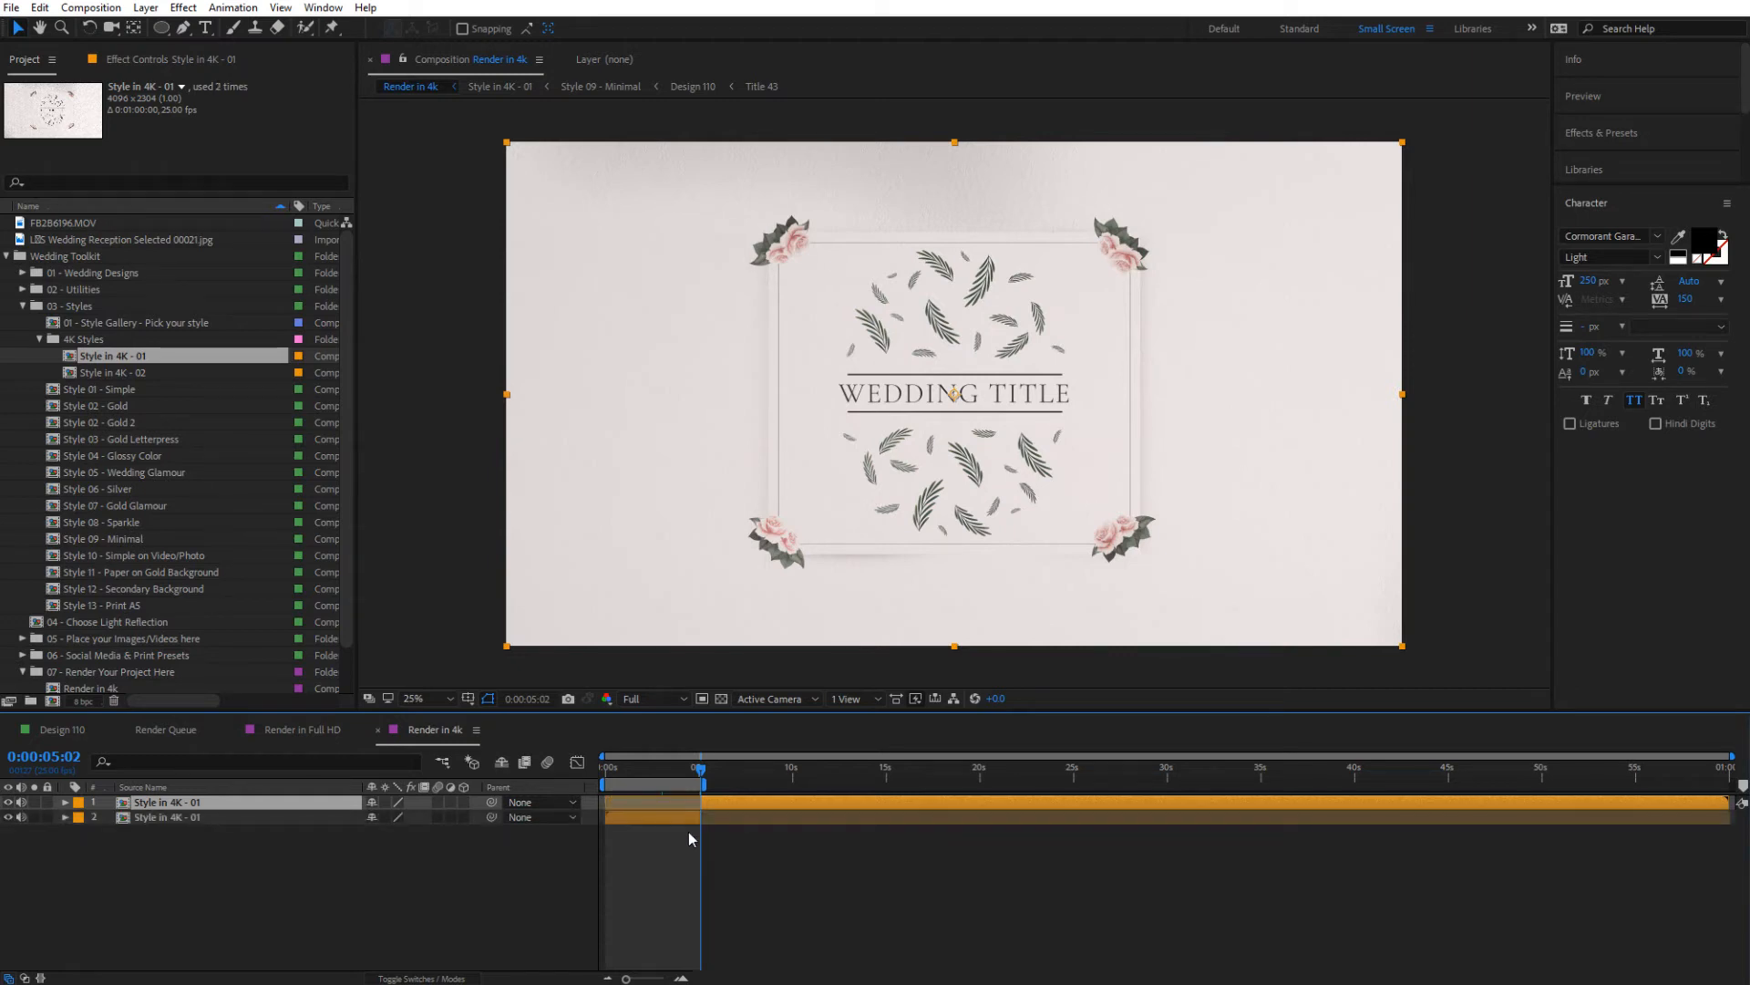
pyautogui.hotkey('ctrl', 'z')
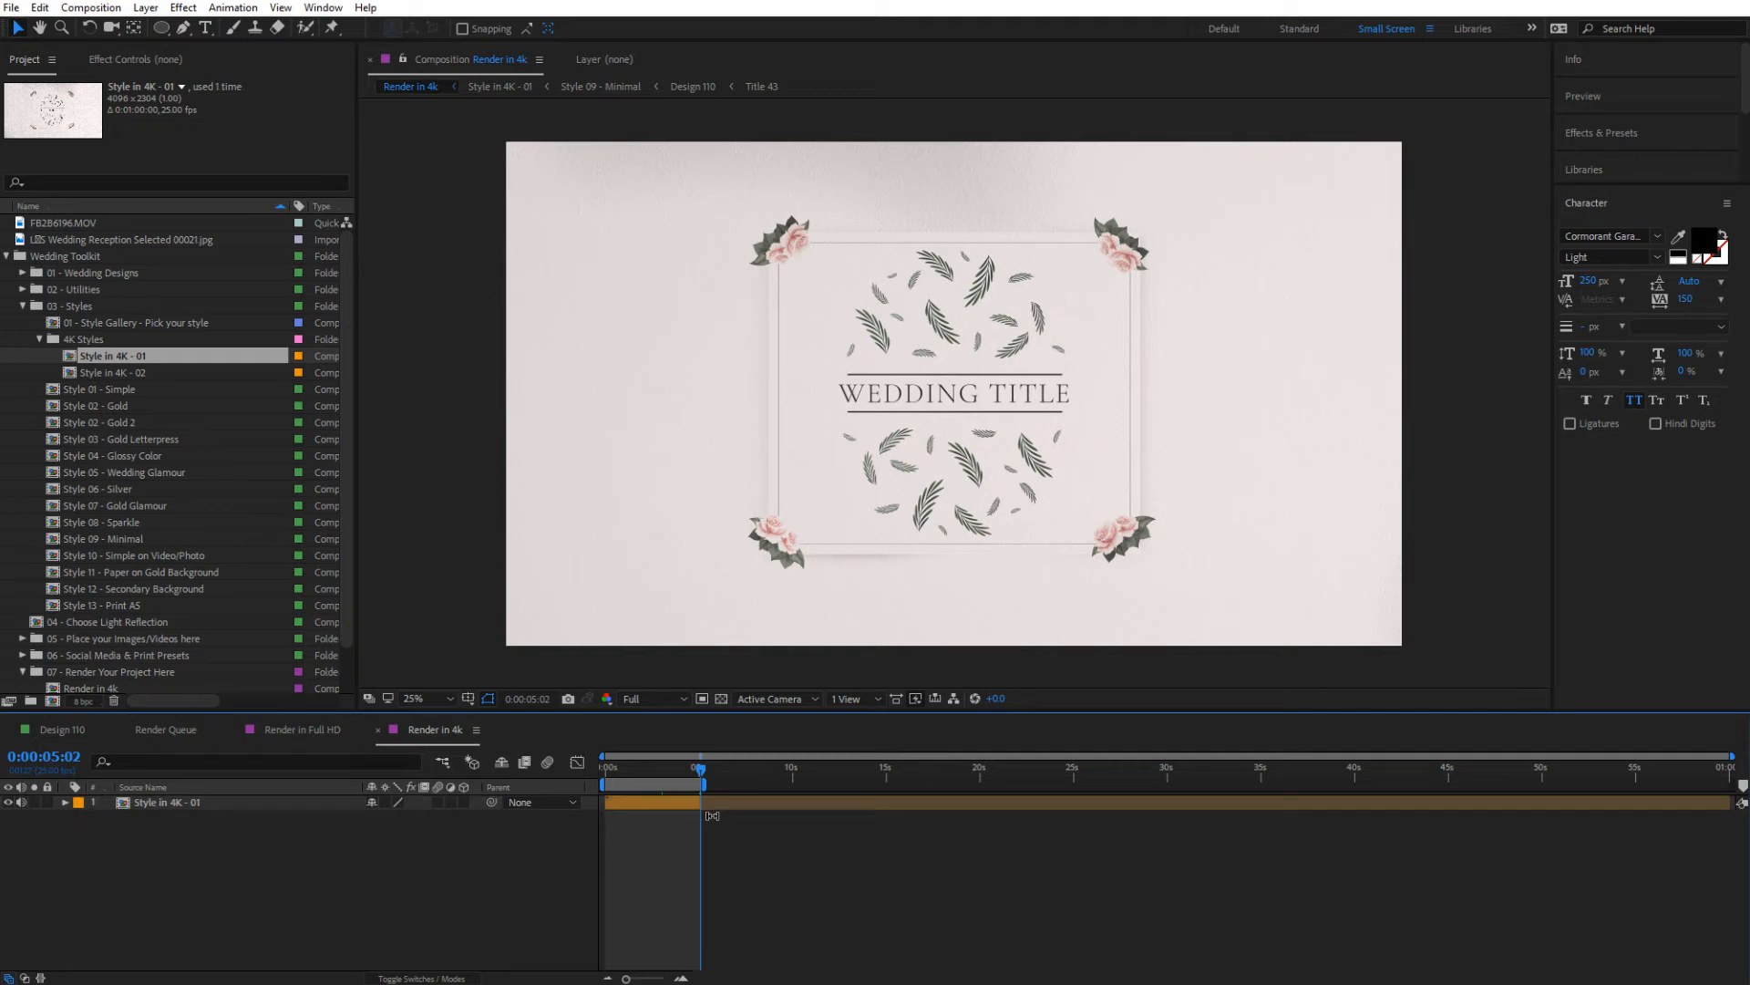
# Add Style in 4K - 02 as a layer starting at 0:00:05:02 and extend the work area to about 10 seconds
pyautogui.moveTo(112, 372); pyautogui.dragTo(700, 832)
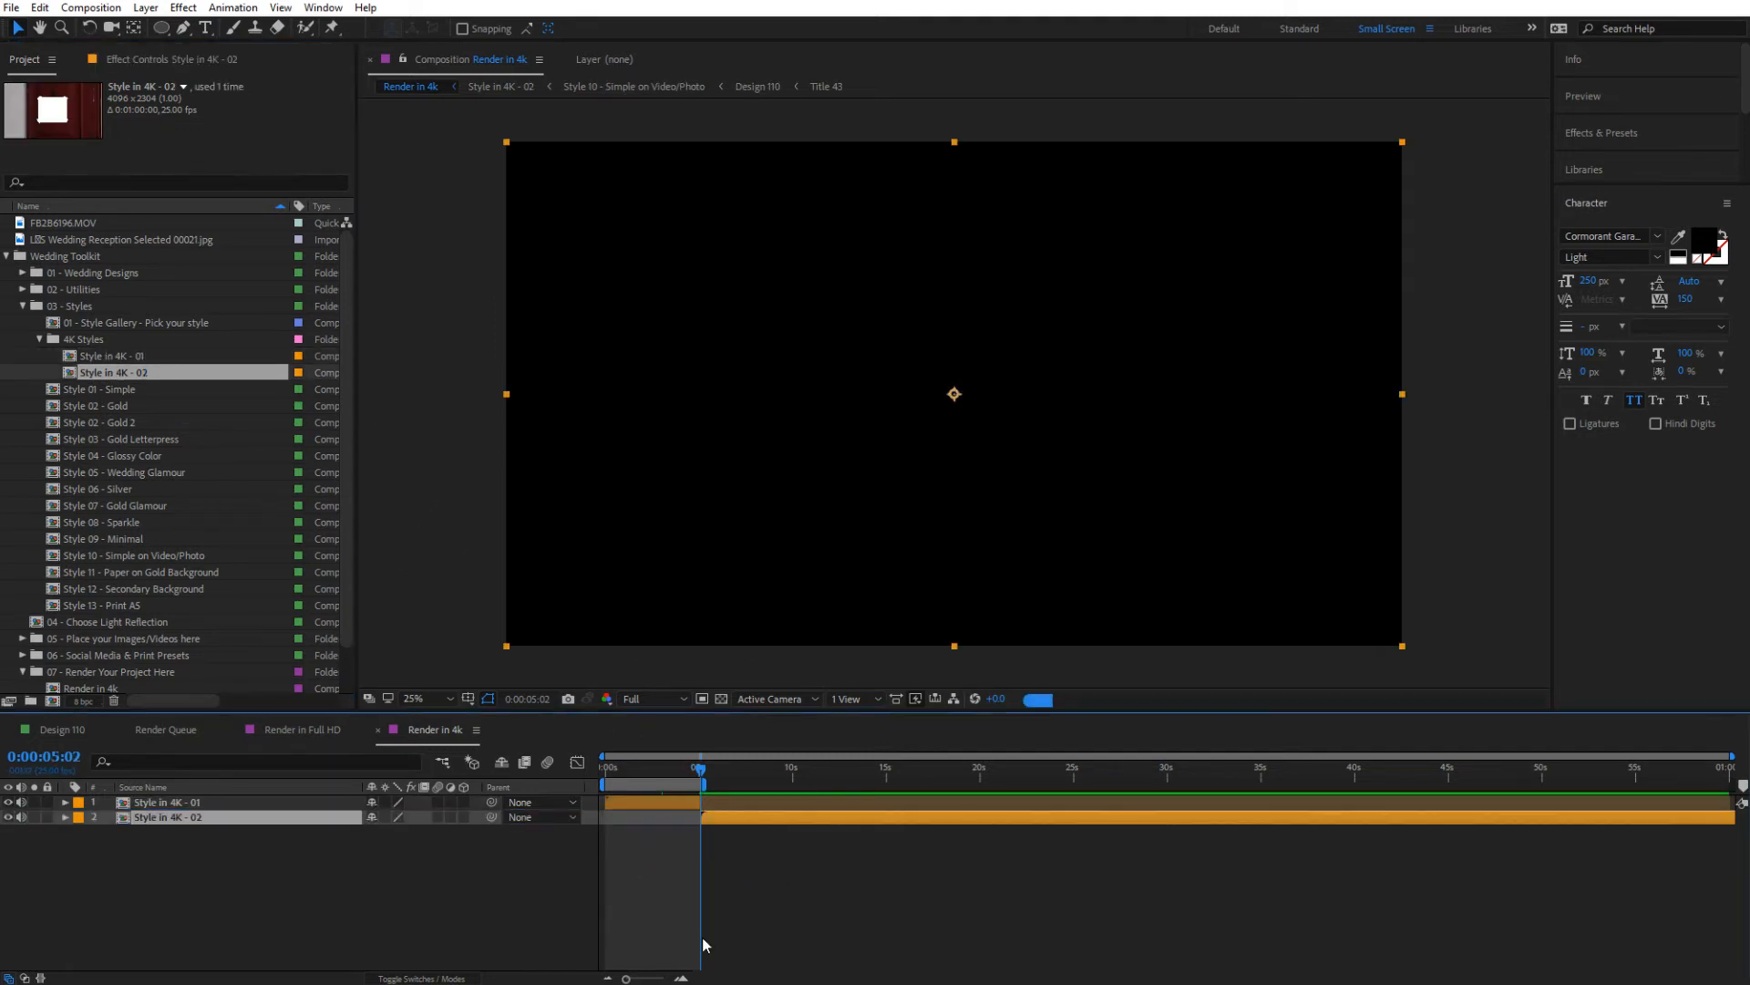
pyautogui.moveTo(702, 770); pyautogui.dragTo(800, 784)
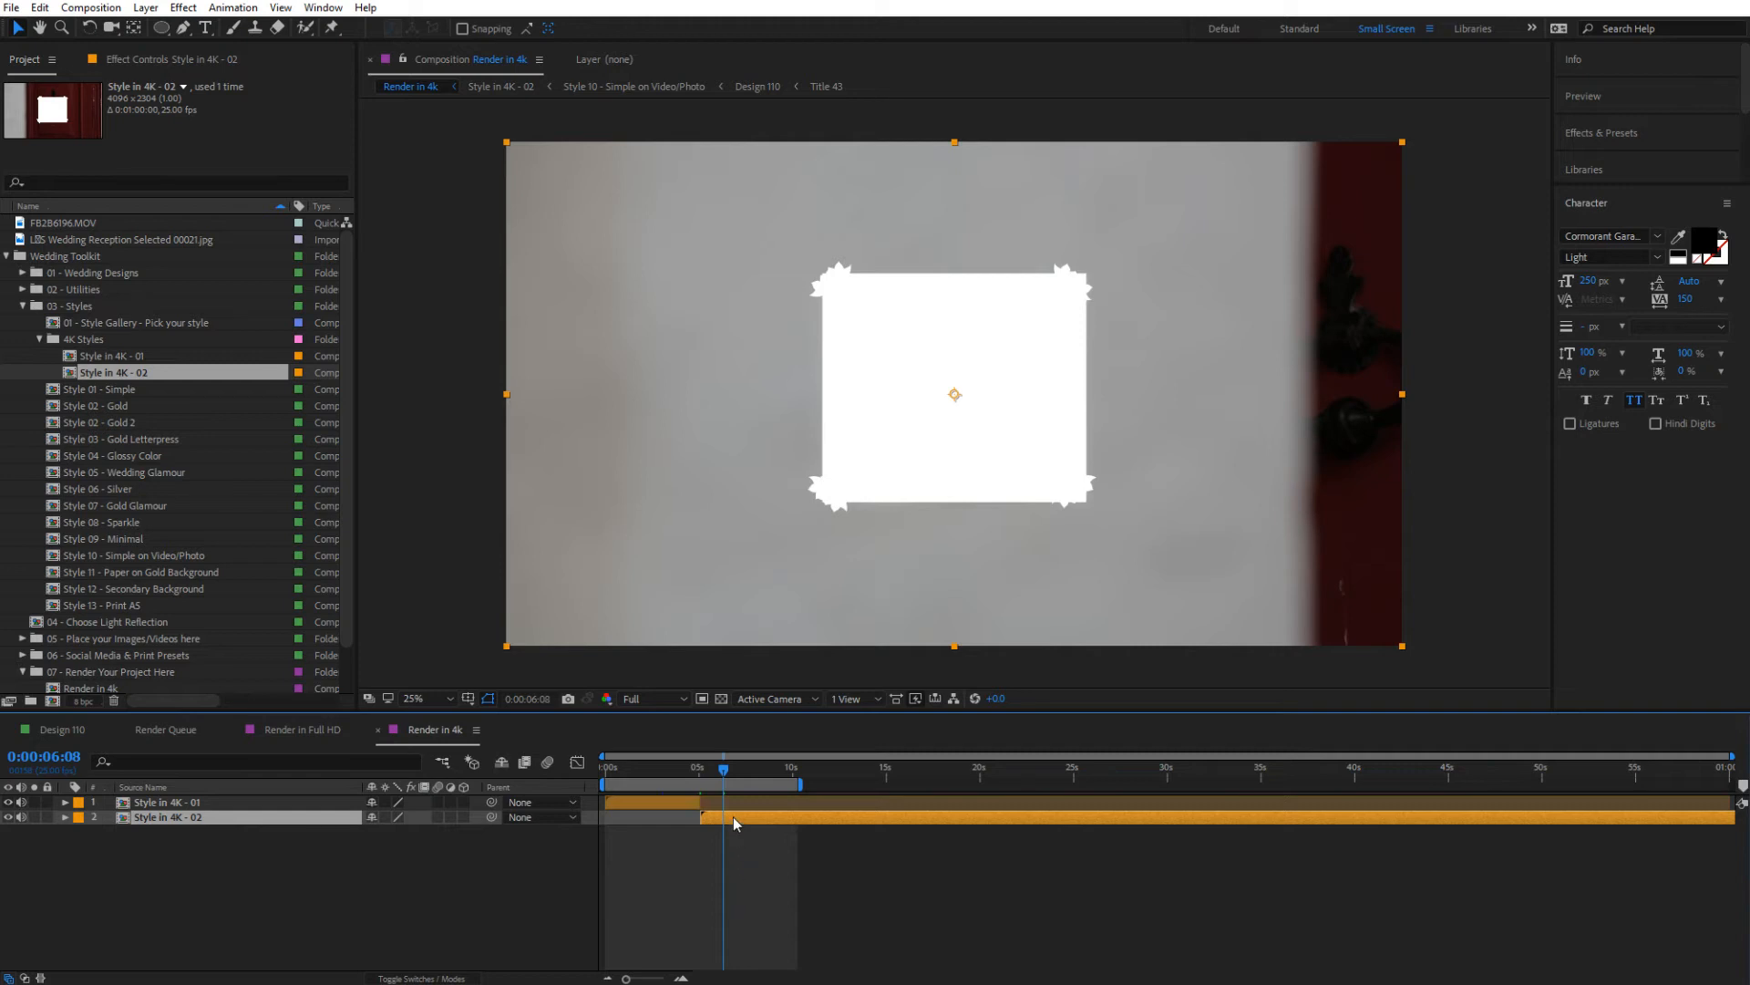
# Delete the Style in 4K - 02 layer and end both the Style in 4K - 01 layer and the work area at about 10 seconds
pyautogui.press('Delete')
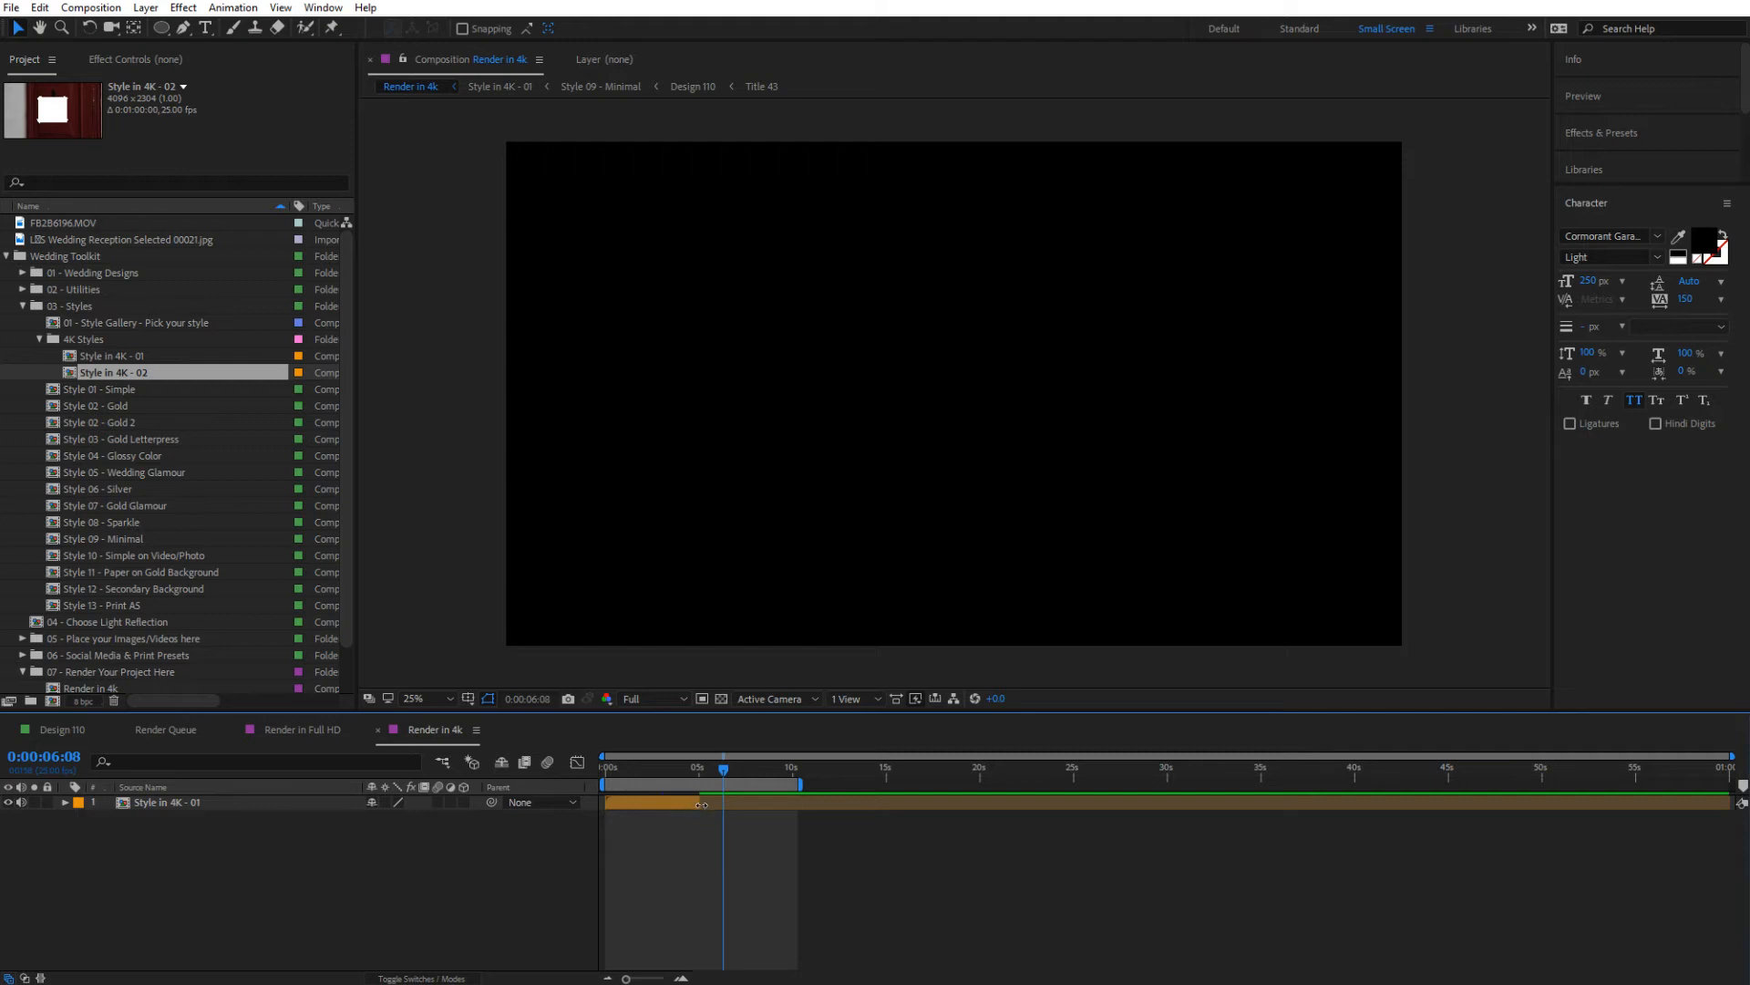
pyautogui.moveTo(698, 802); pyautogui.dragTo(804, 811)
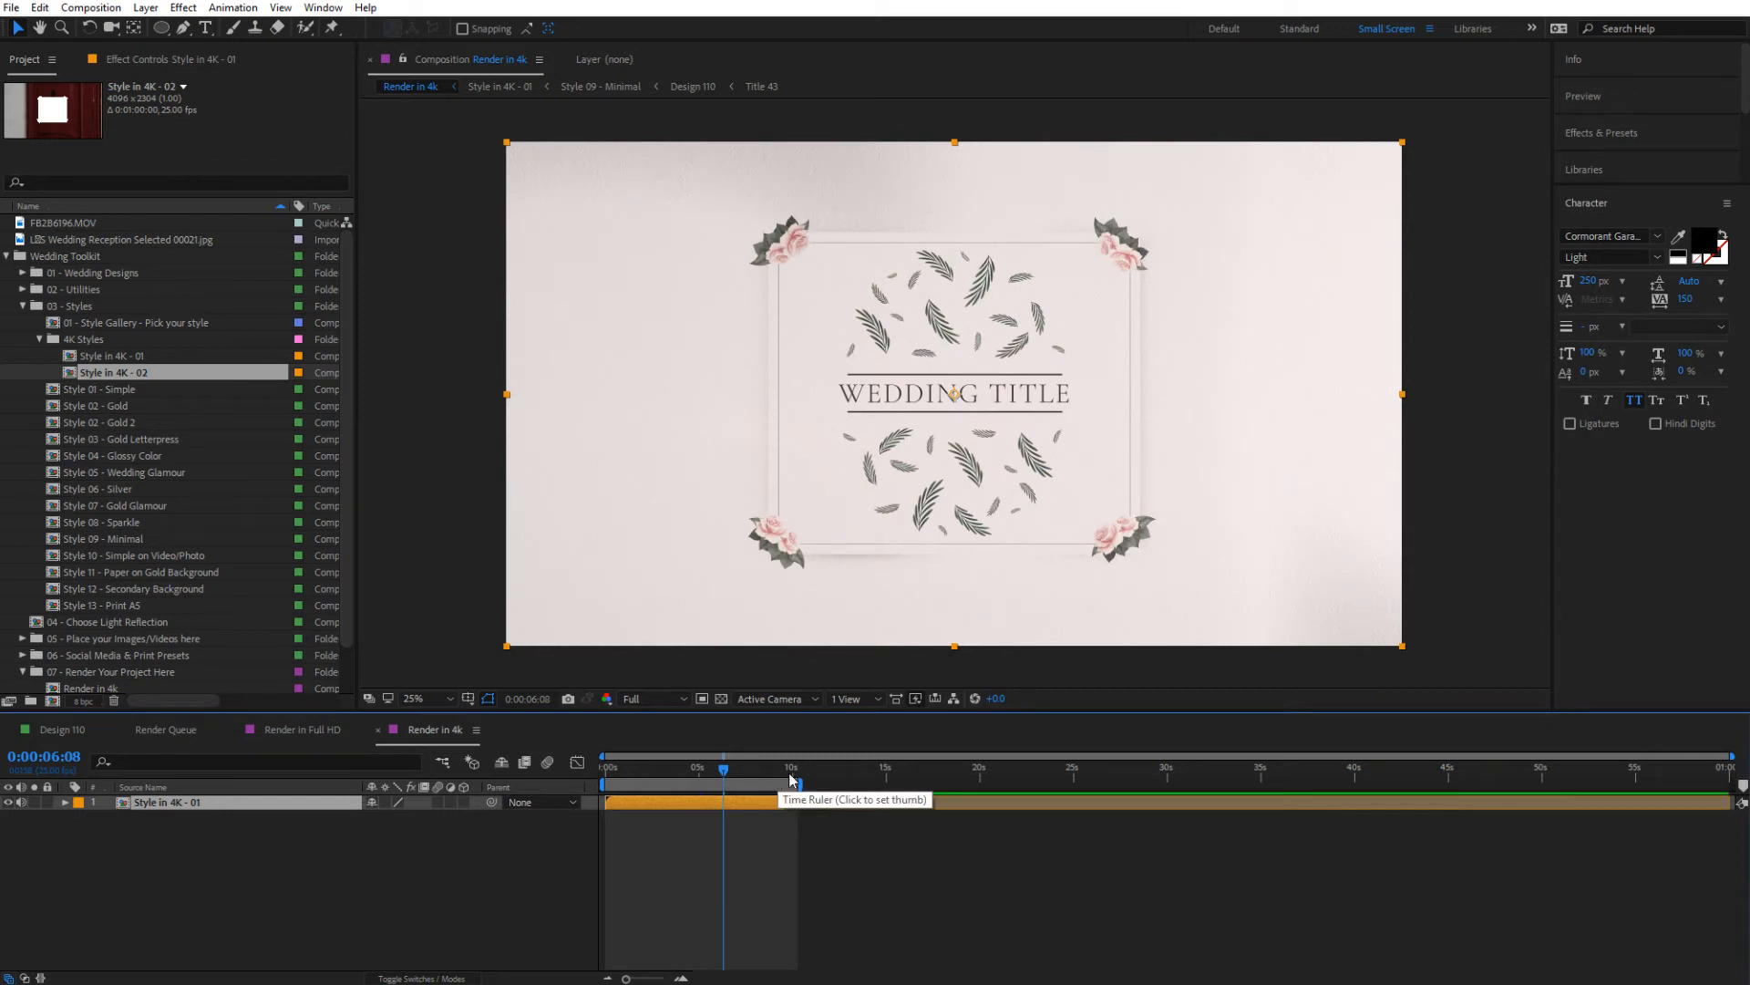
pyautogui.moveTo(799, 782)
pyautogui.mouseDown()
pyautogui.moveTo(1291, 781)
pyautogui.moveTo(788, 784)
pyautogui.moveTo(800, 805)
pyautogui.moveTo(1732, 793)
pyautogui.moveTo(797, 784)
pyautogui.mouseUp()
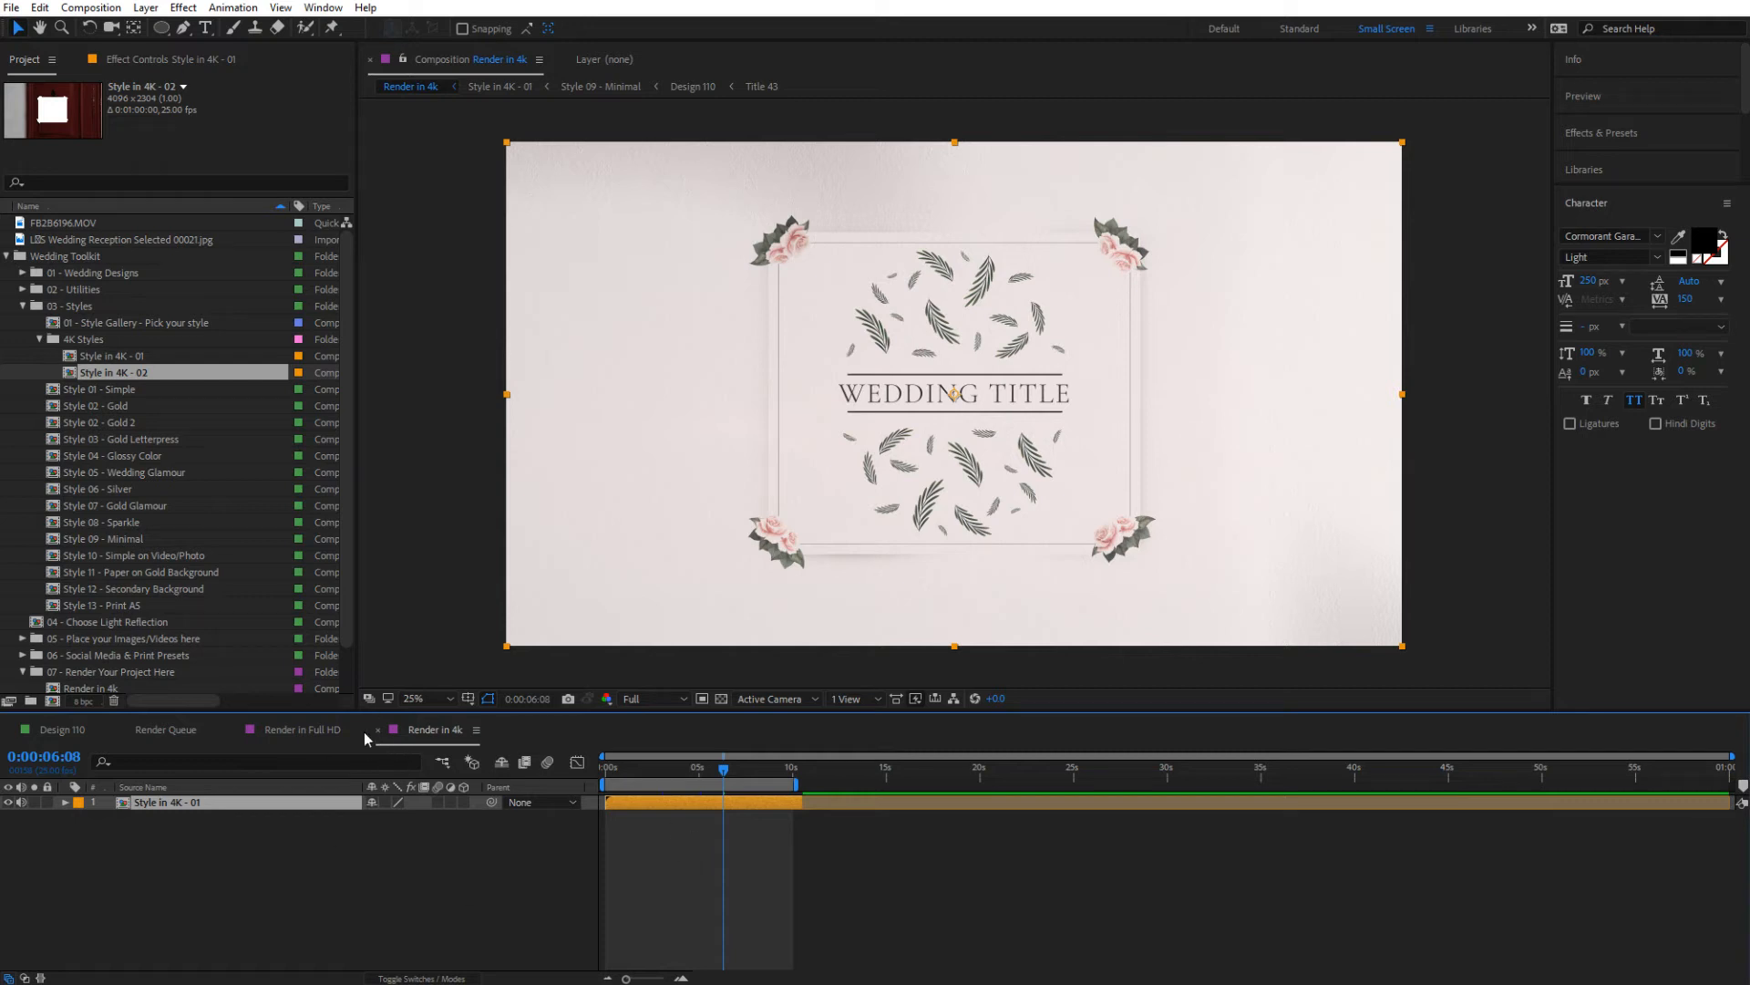
# Add the Style 09 - Minimal composition as a layer in Render in Full HD
pyautogui.click(310, 729)
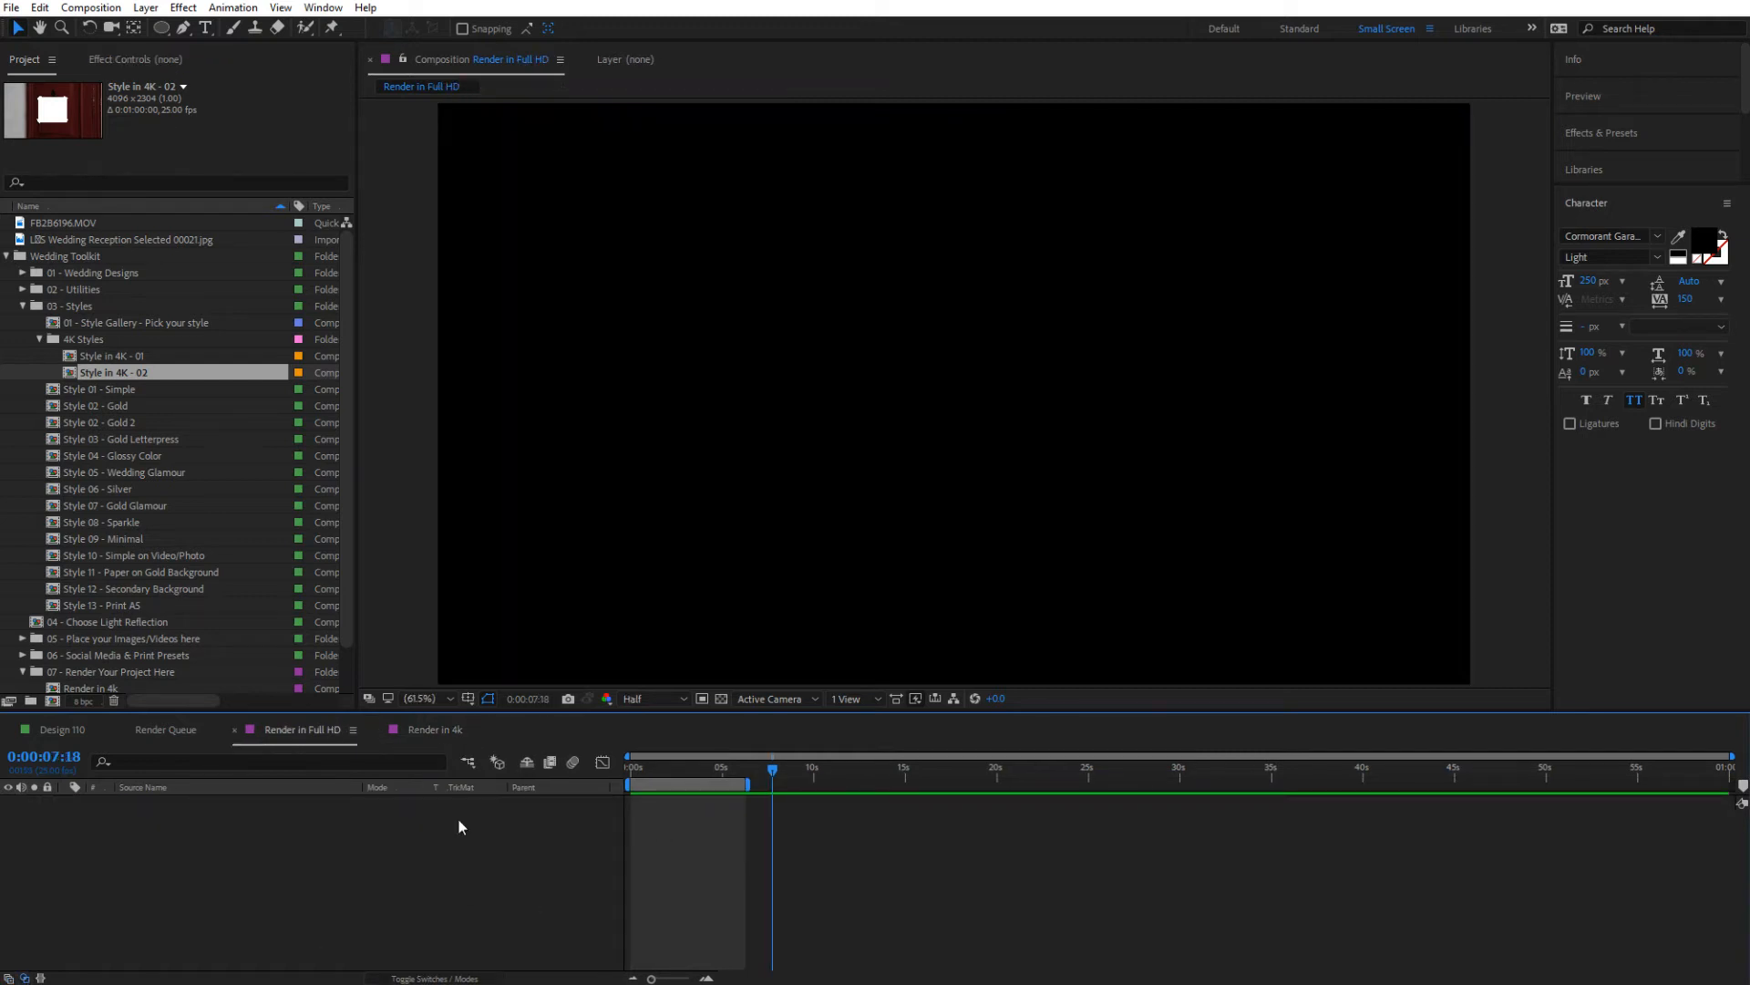
pyautogui.click(96, 503)
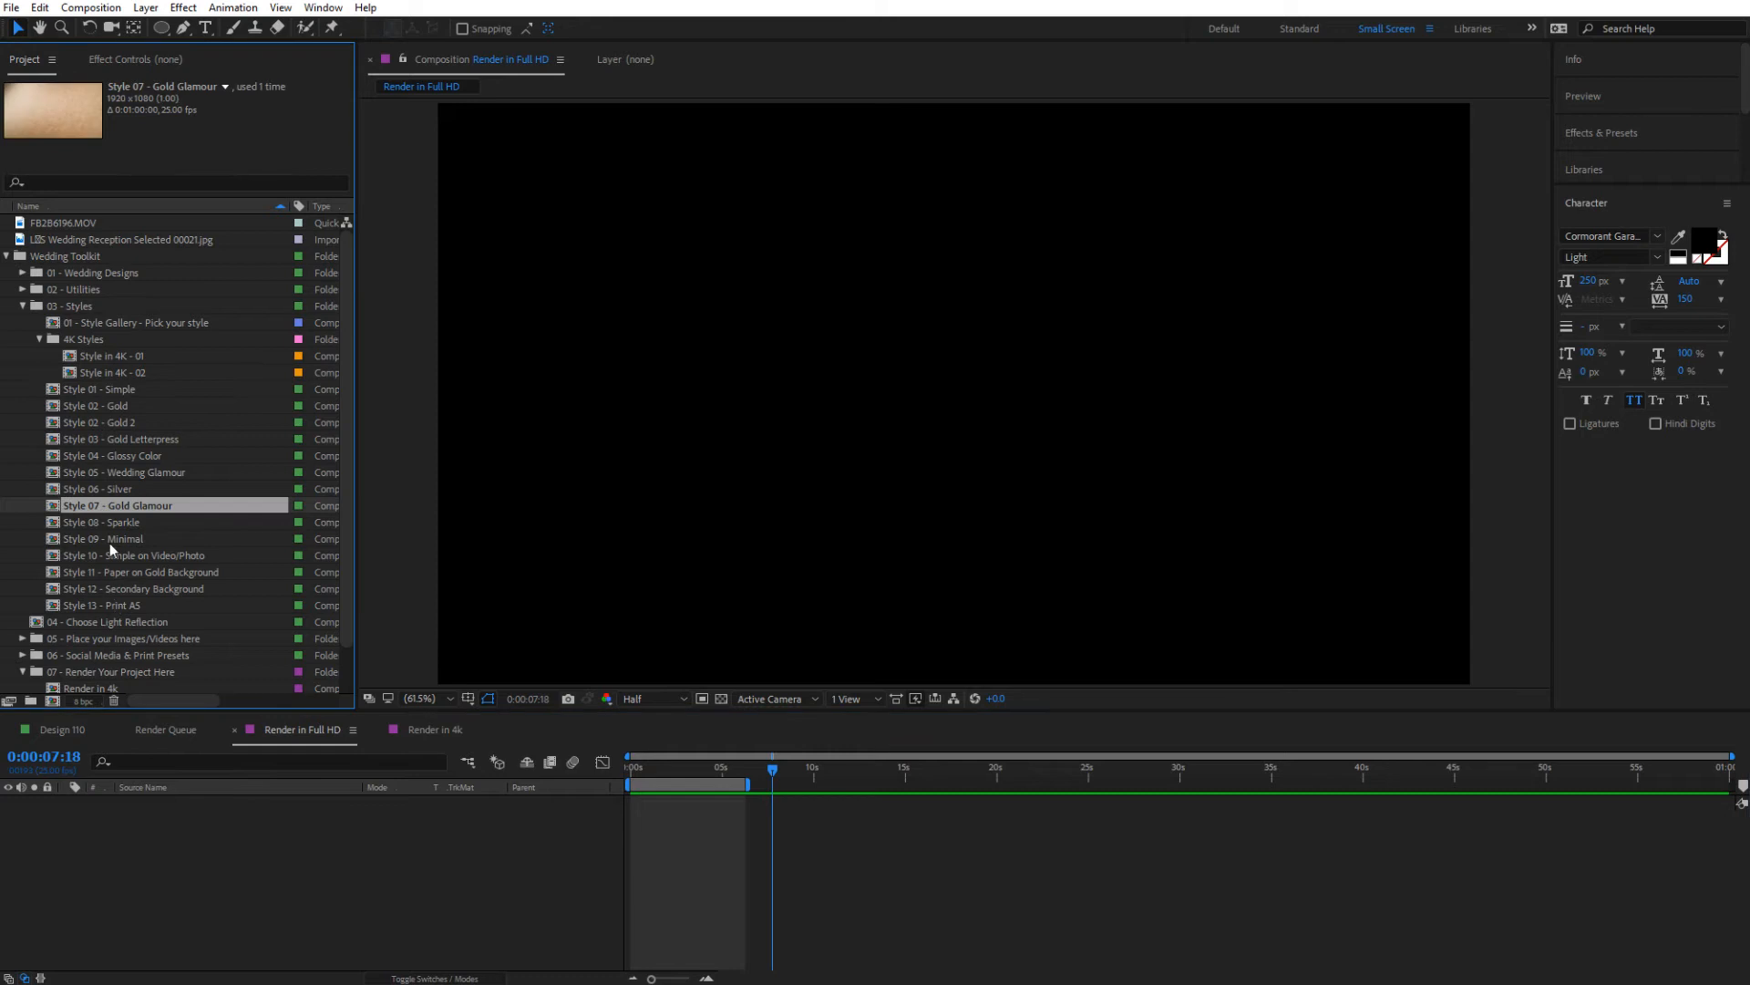
pyautogui.click(98, 523)
pyautogui.click(112, 490)
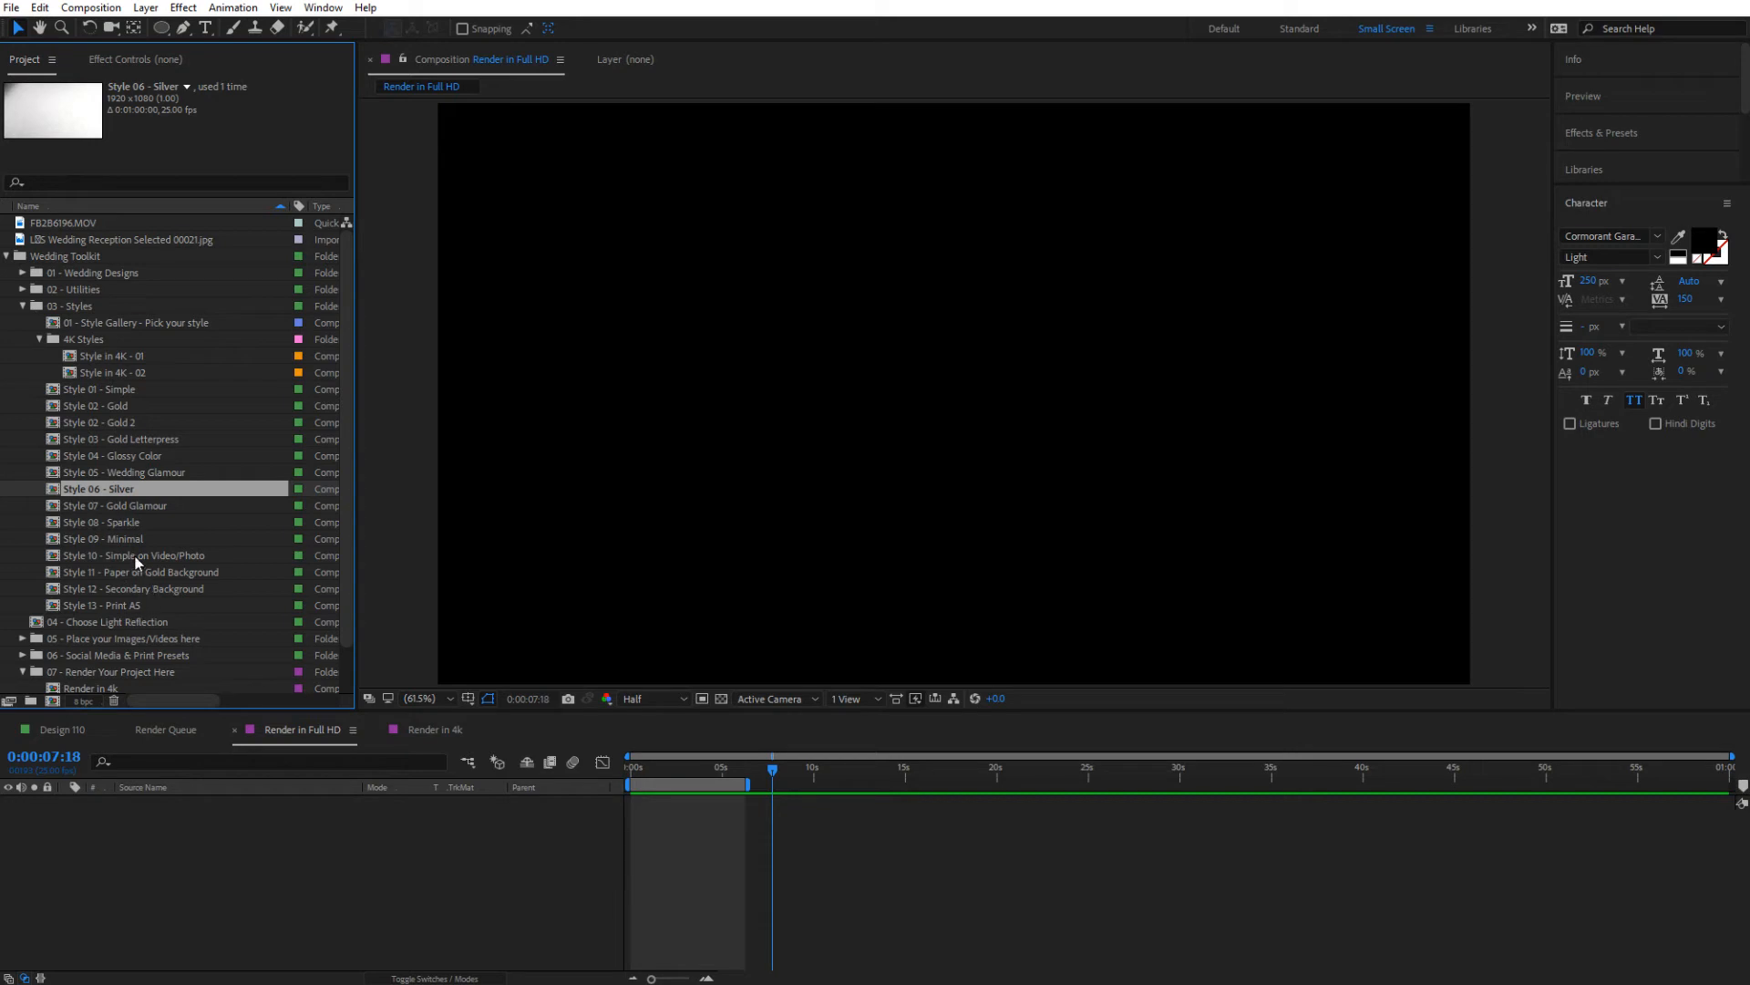
pyautogui.moveTo(122, 538); pyautogui.dragTo(178, 862)
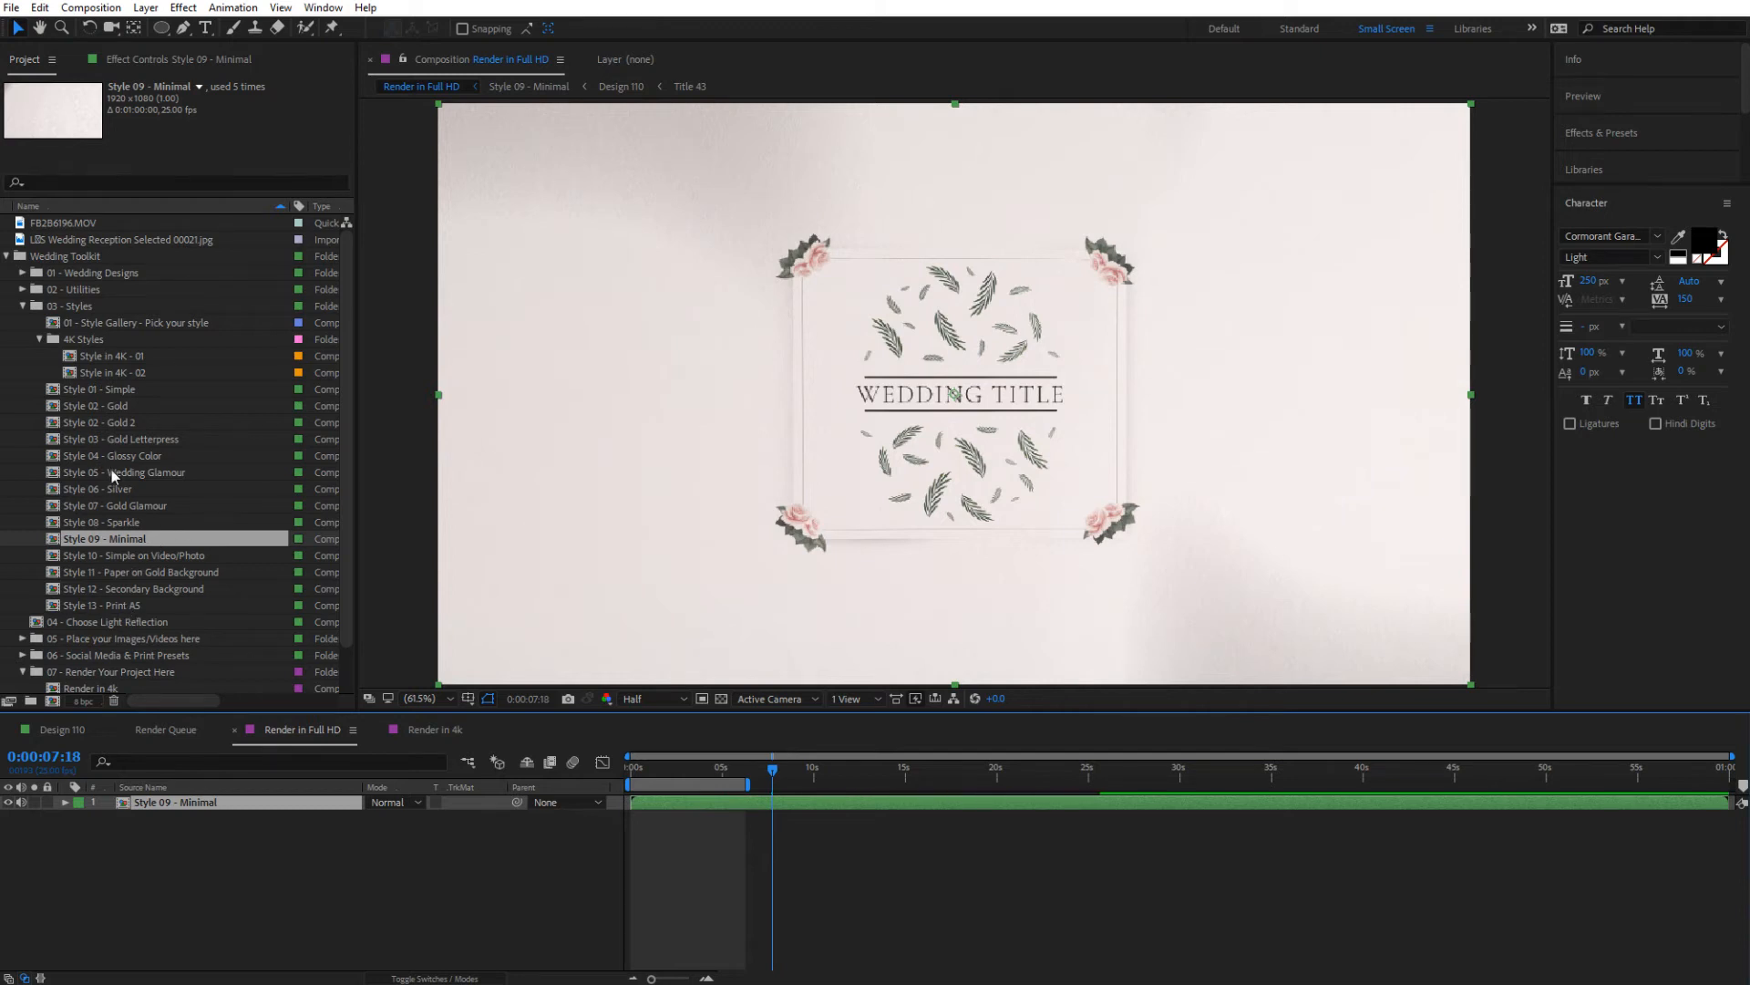
# Check the two compositions in the 4K Styles folder and collapse the folder
pyautogui.click(95, 358)
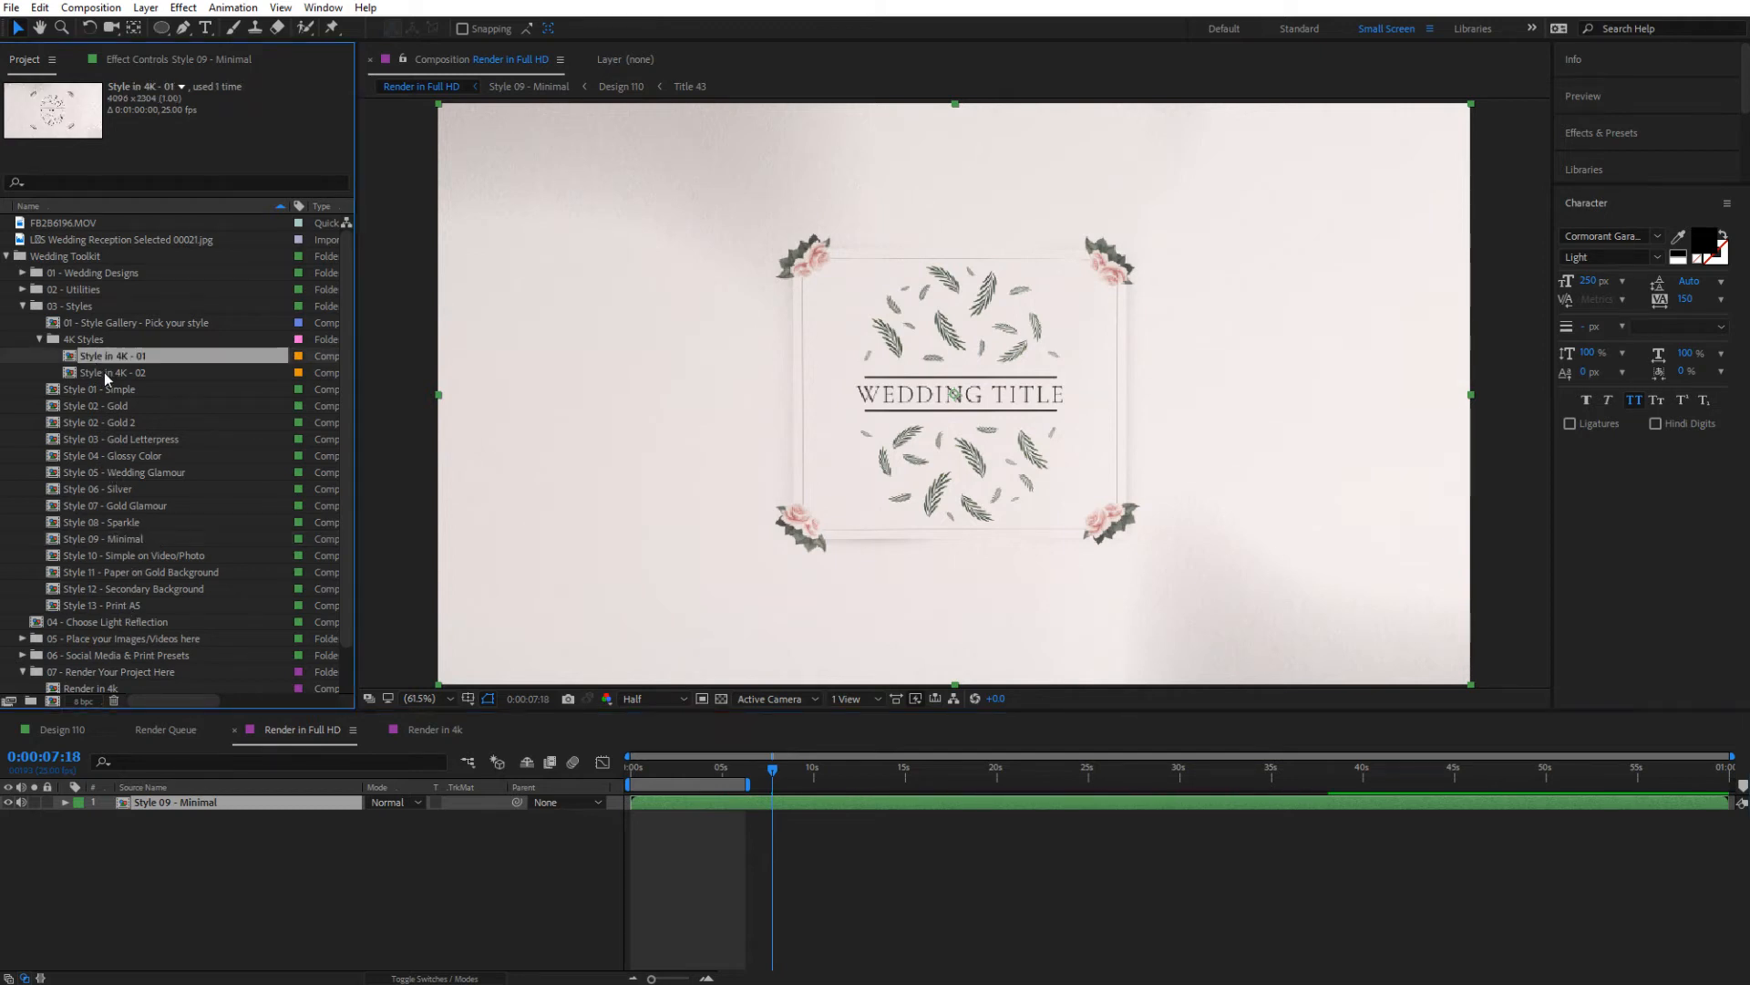
pyautogui.click(102, 371)
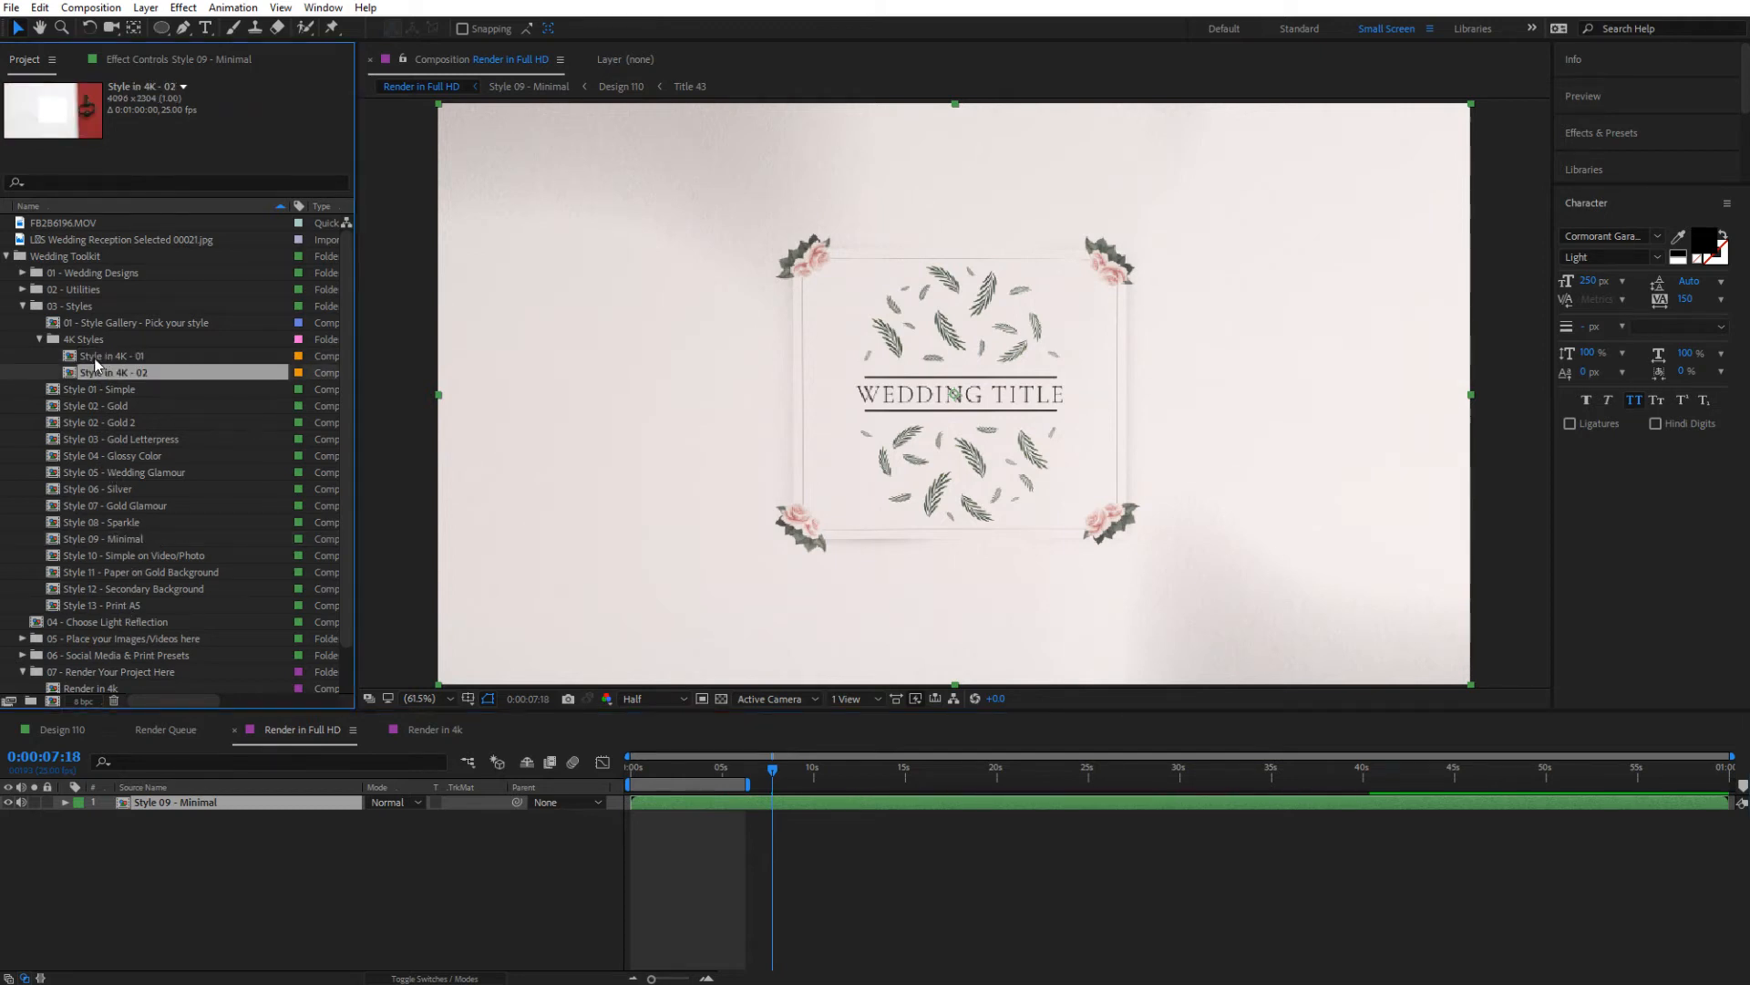
pyautogui.click(39, 340)
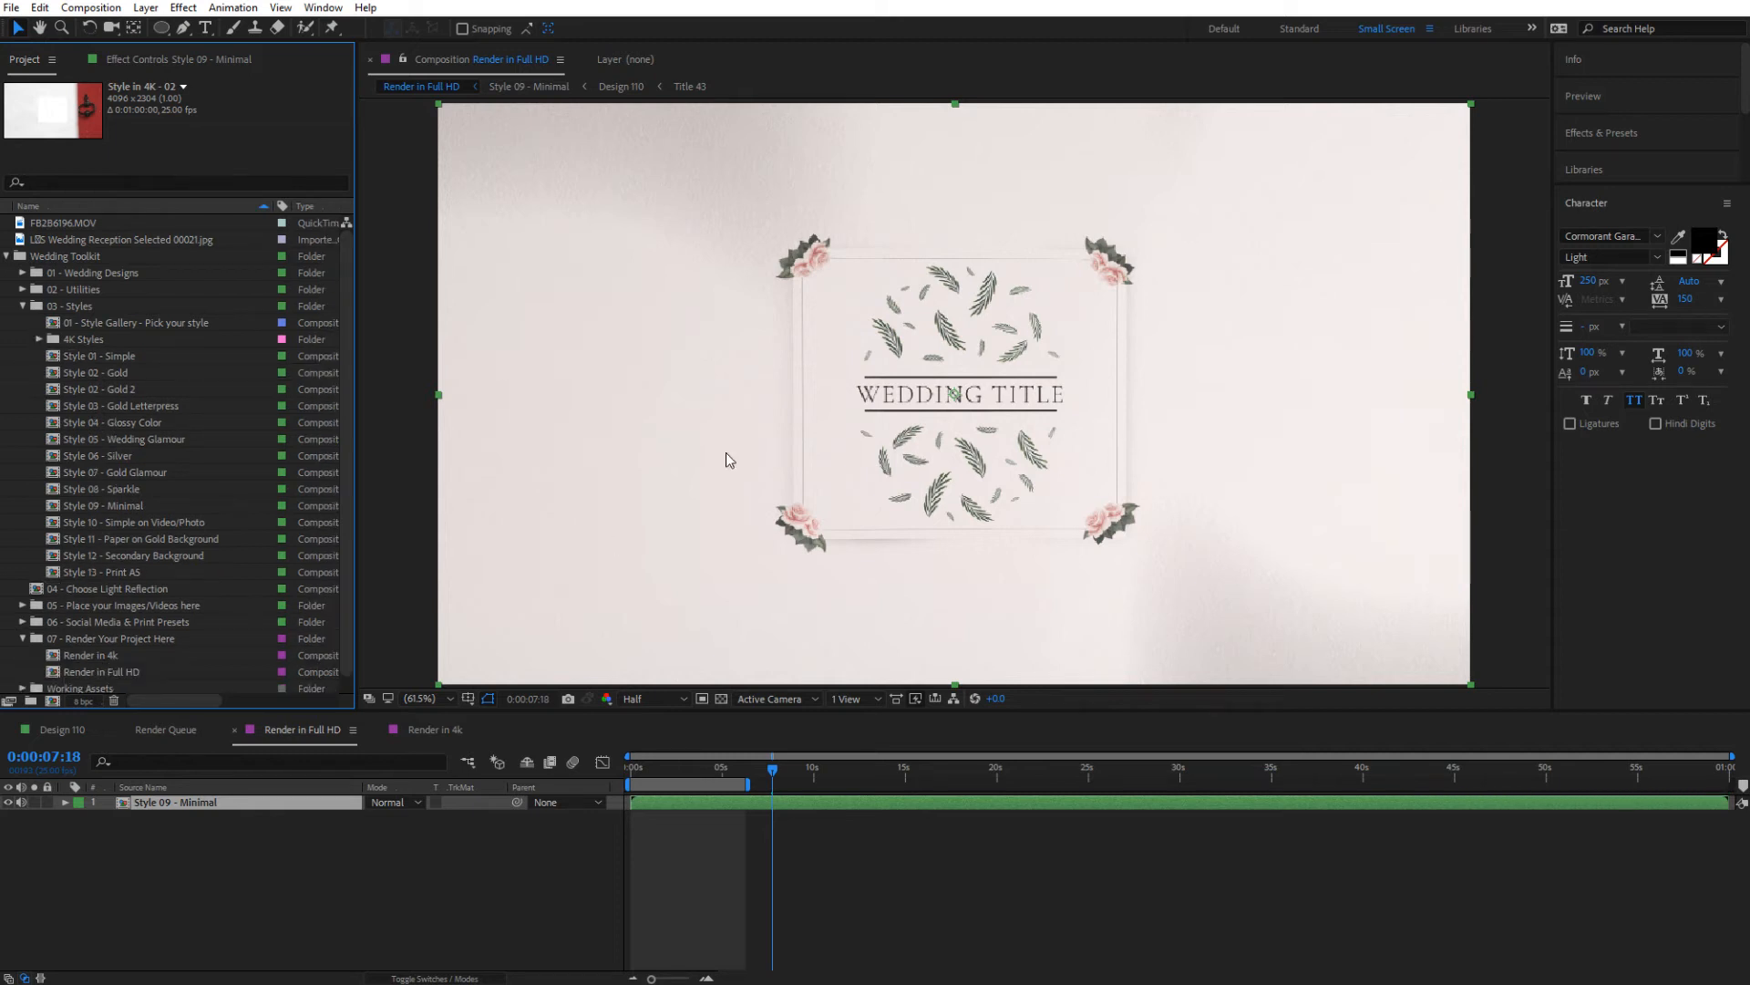
# Extend the Render in Full HD work area to about 0:00:07:18 and place the current time at 0:00:07:18
pyautogui.scroll(-3, 751, 432)
pyautogui.scroll(2, 751, 433)
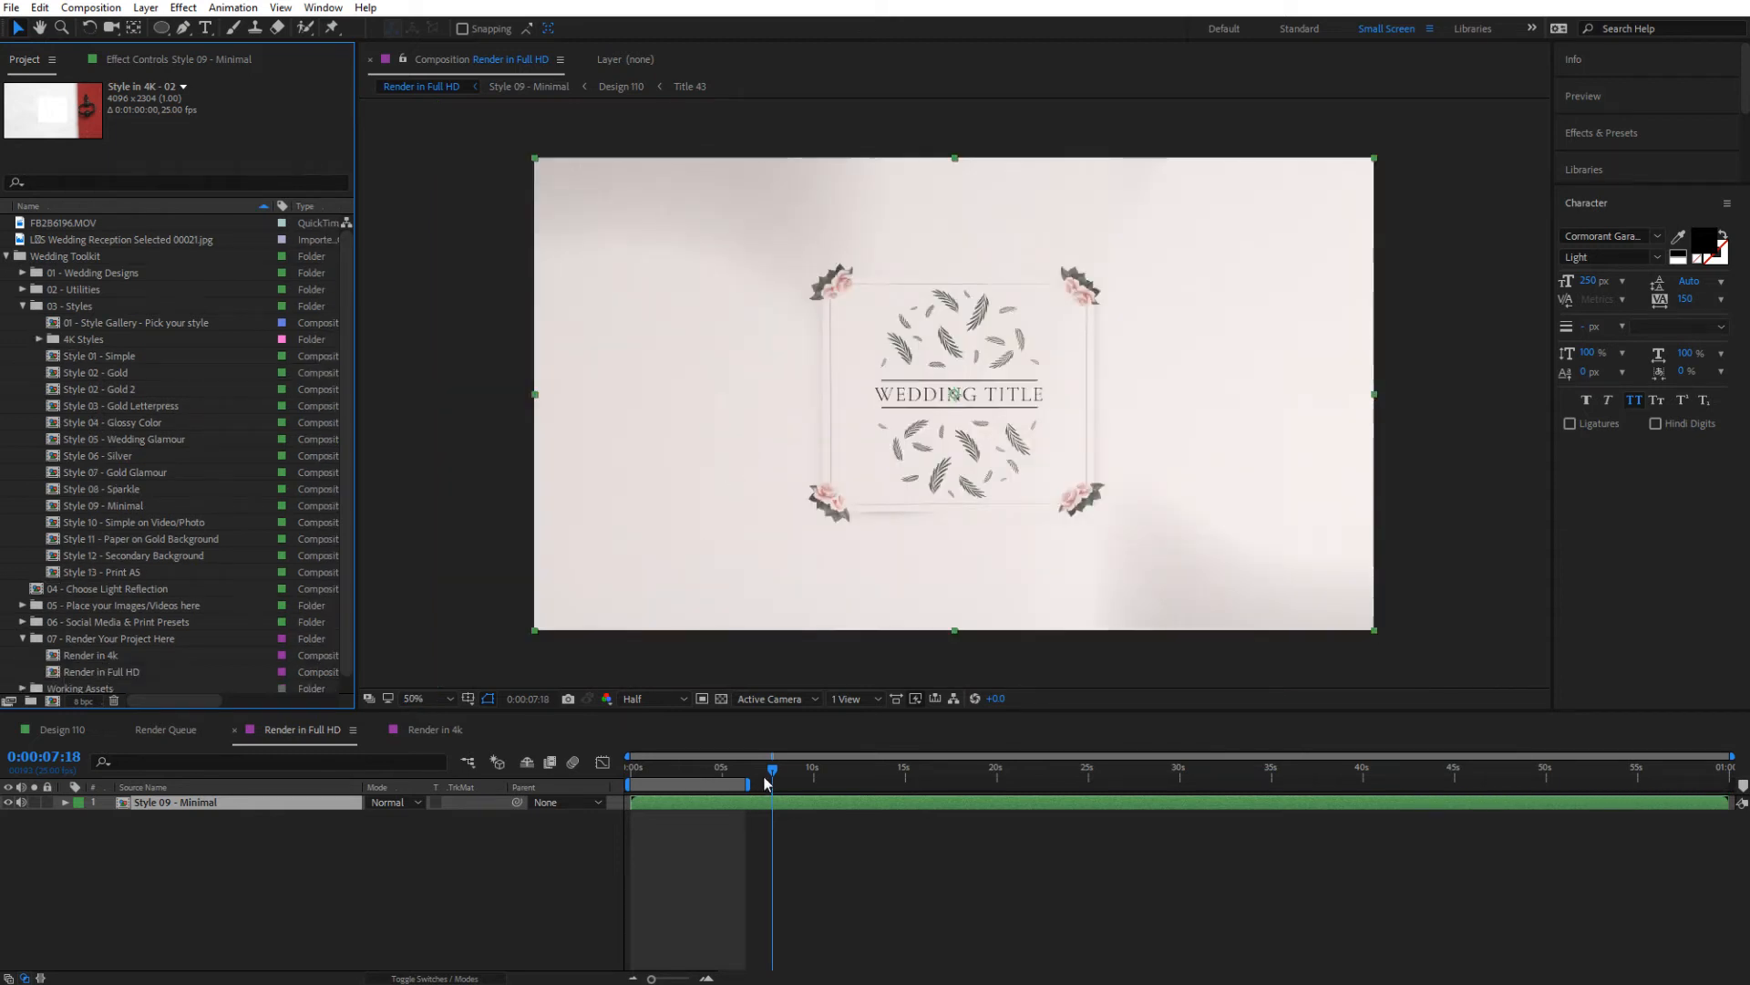
pyautogui.moveTo(766, 782); pyautogui.dragTo(743, 782)
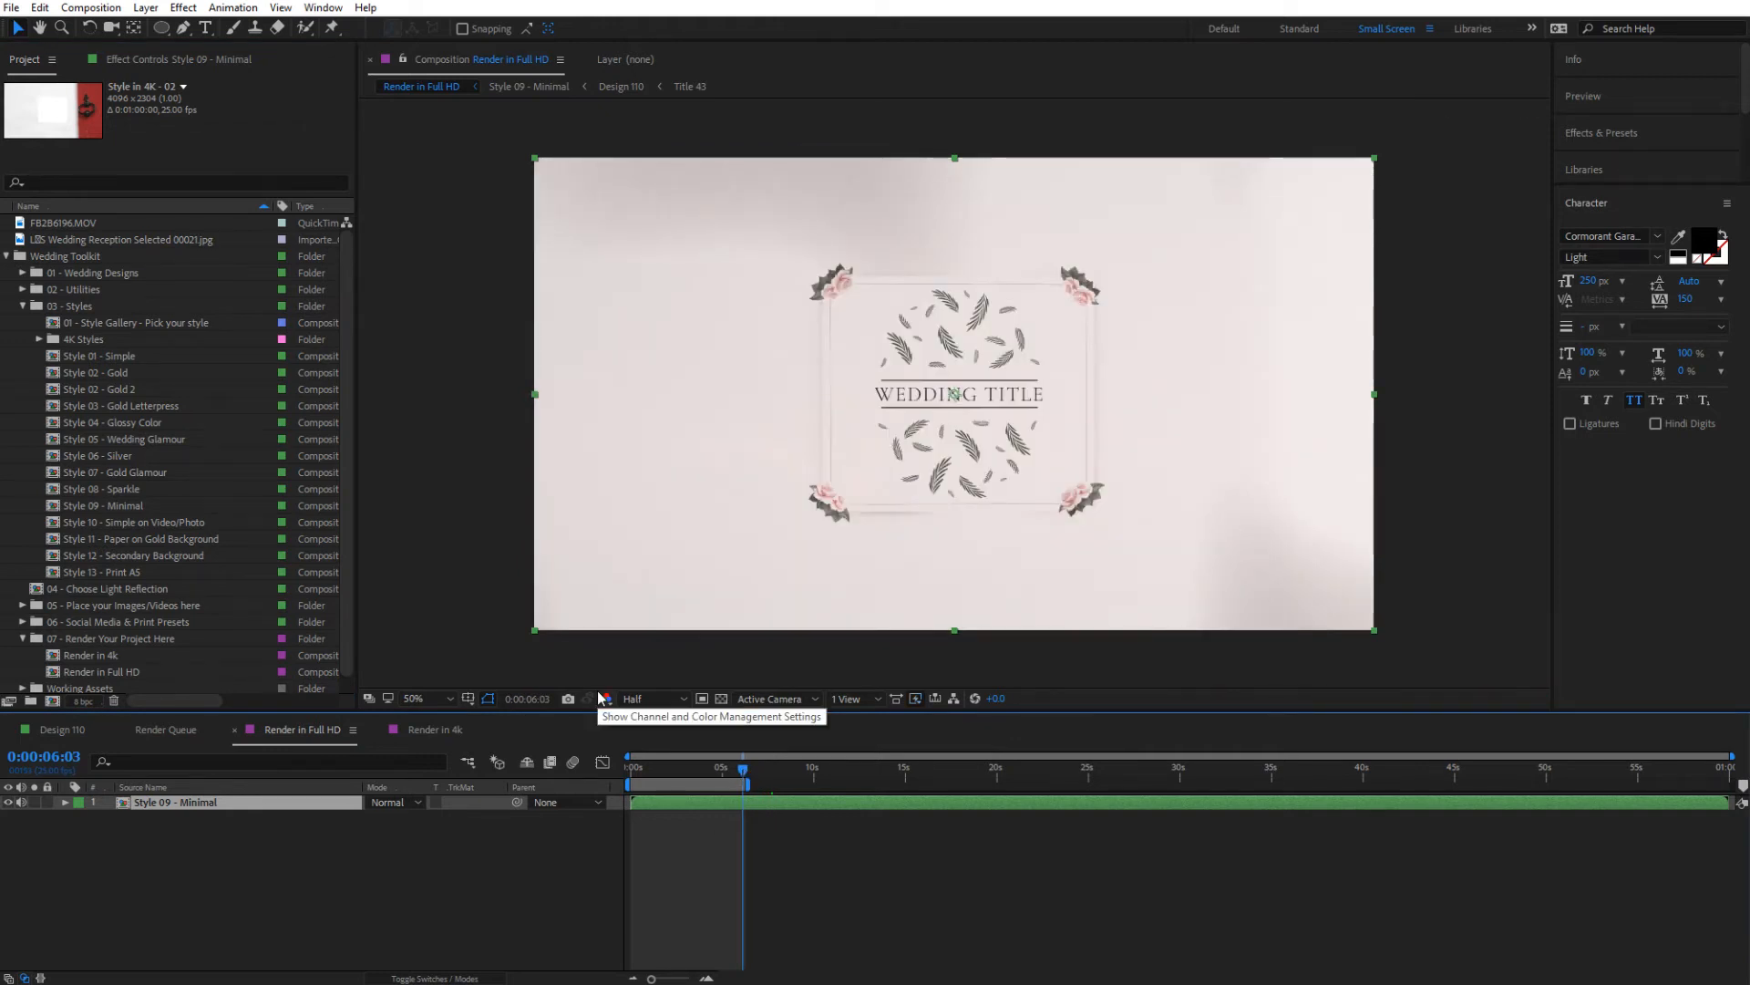
pyautogui.moveTo(748, 784)
pyautogui.mouseDown()
pyautogui.moveTo(816, 792)
pyautogui.moveTo(774, 791)
pyautogui.mouseUp()
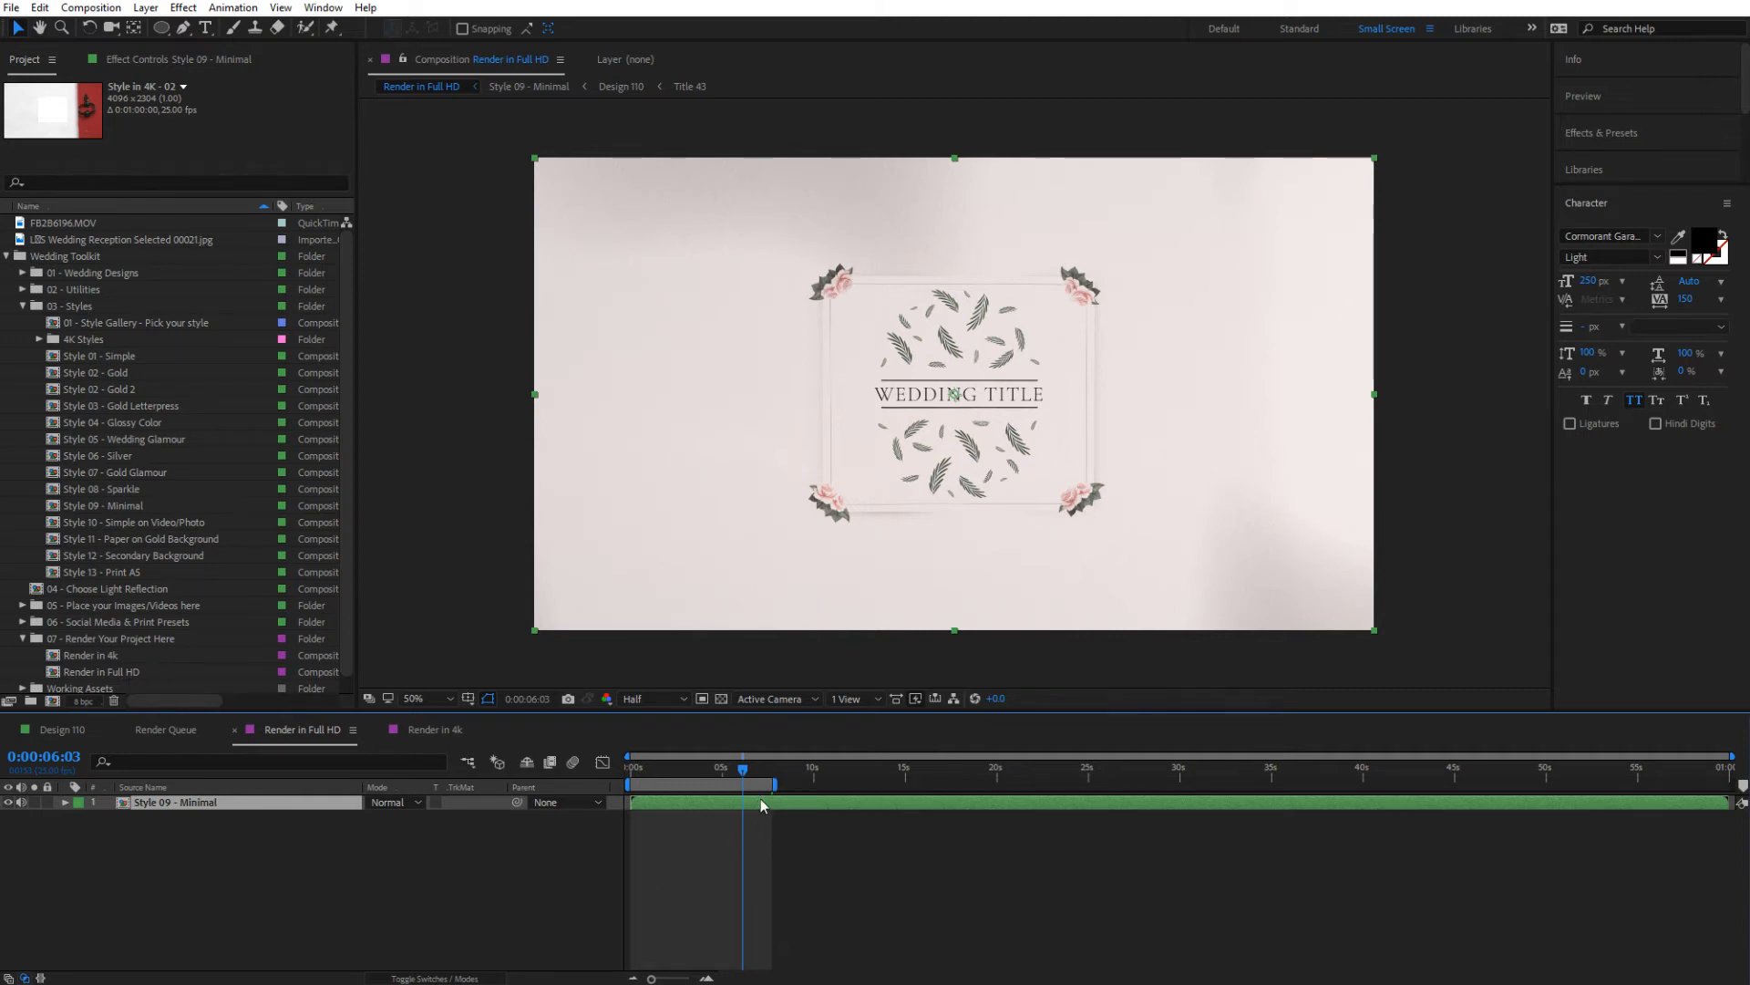
pyautogui.click(773, 770)
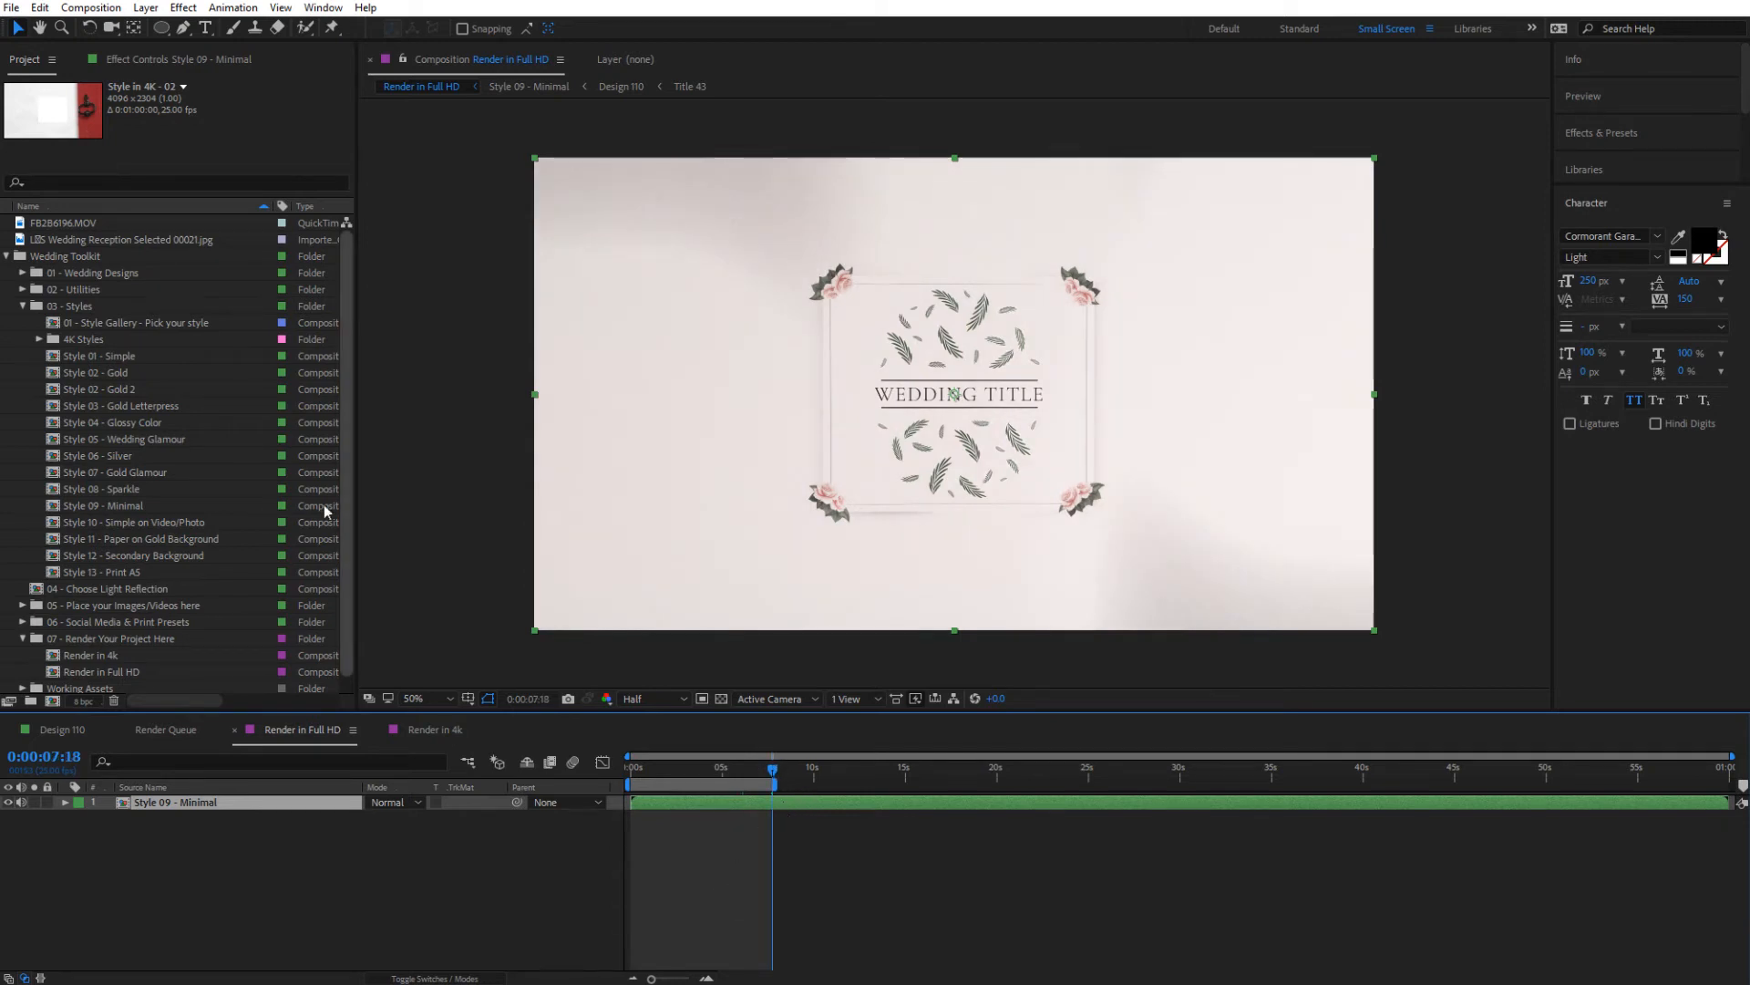
pyautogui.click(90, 7)
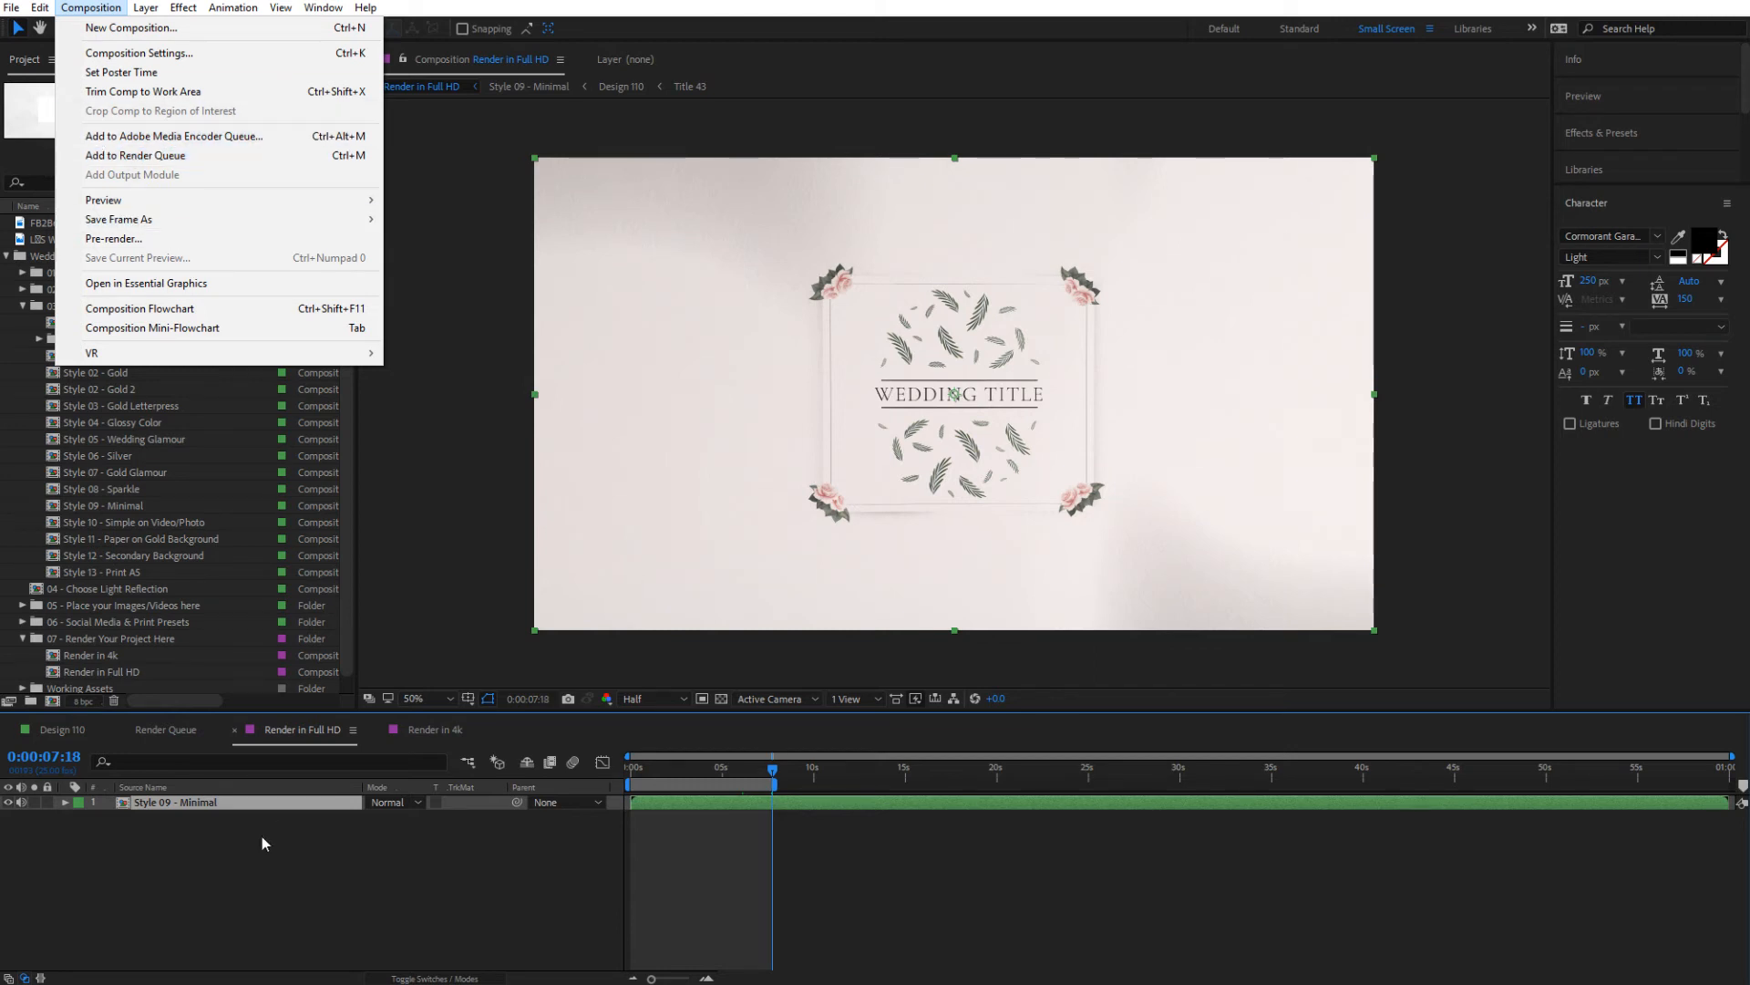
pyautogui.click(228, 880)
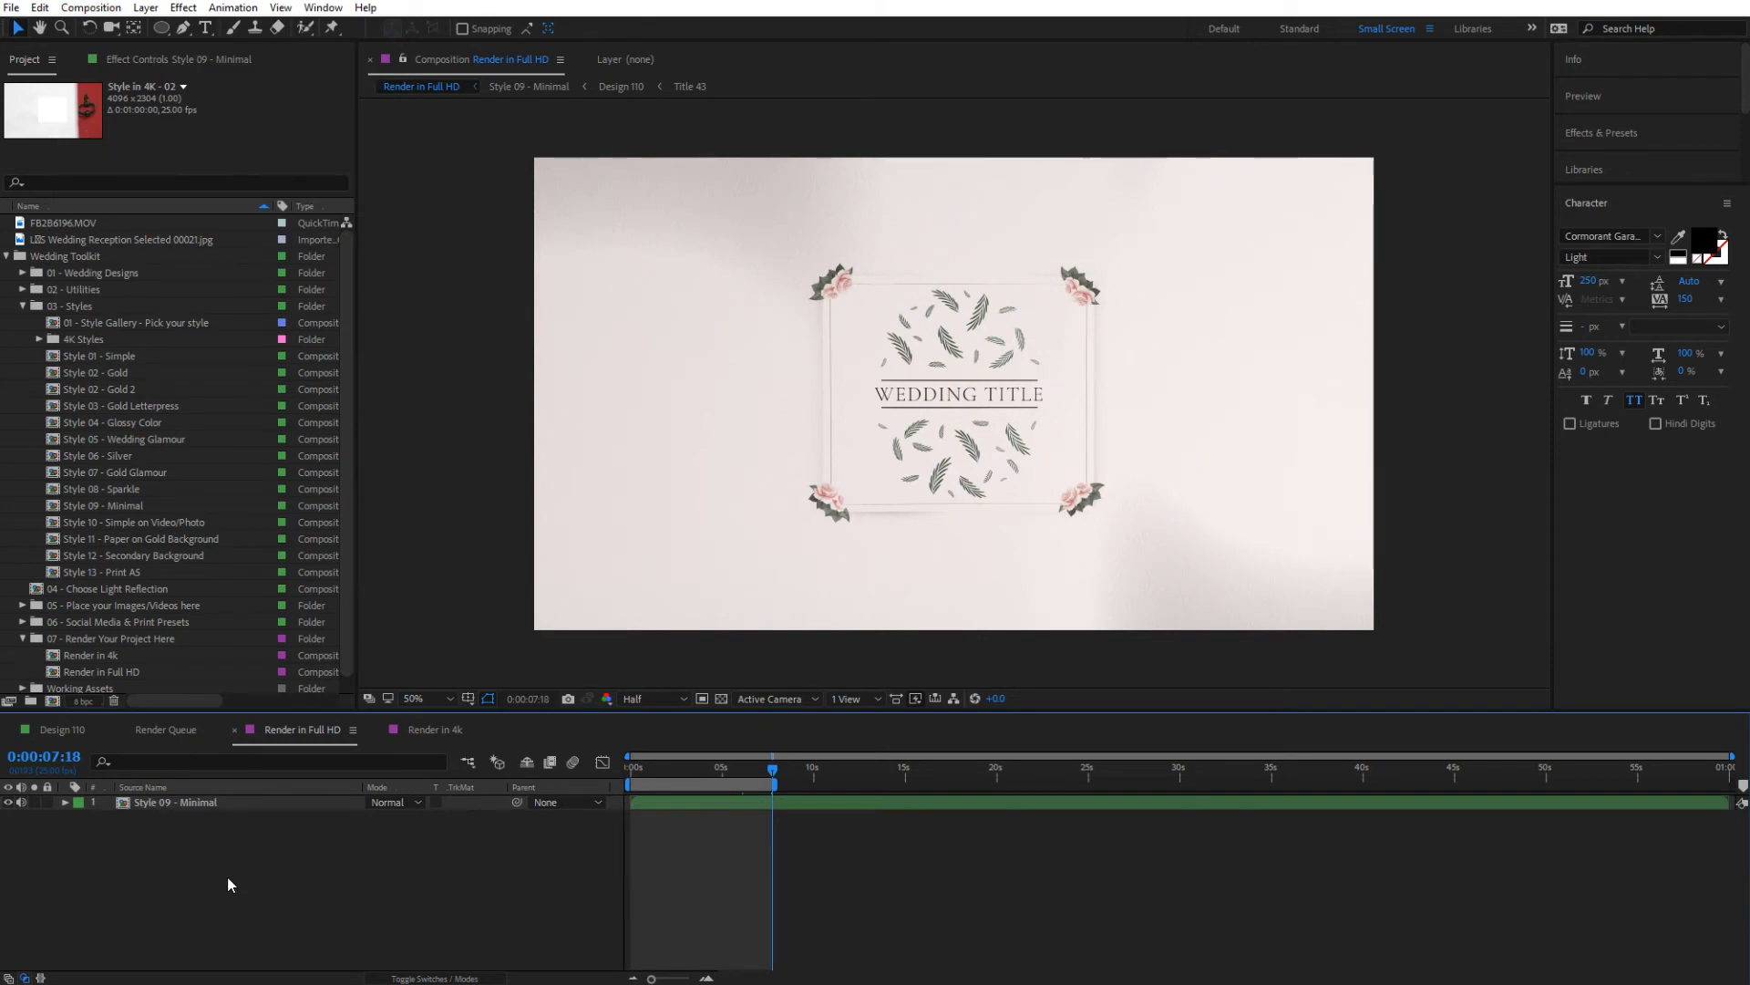
# Split the Style 09 - Minimal layer at 0:00:07:18 and delete the part after the split
pyautogui.click(723, 805)
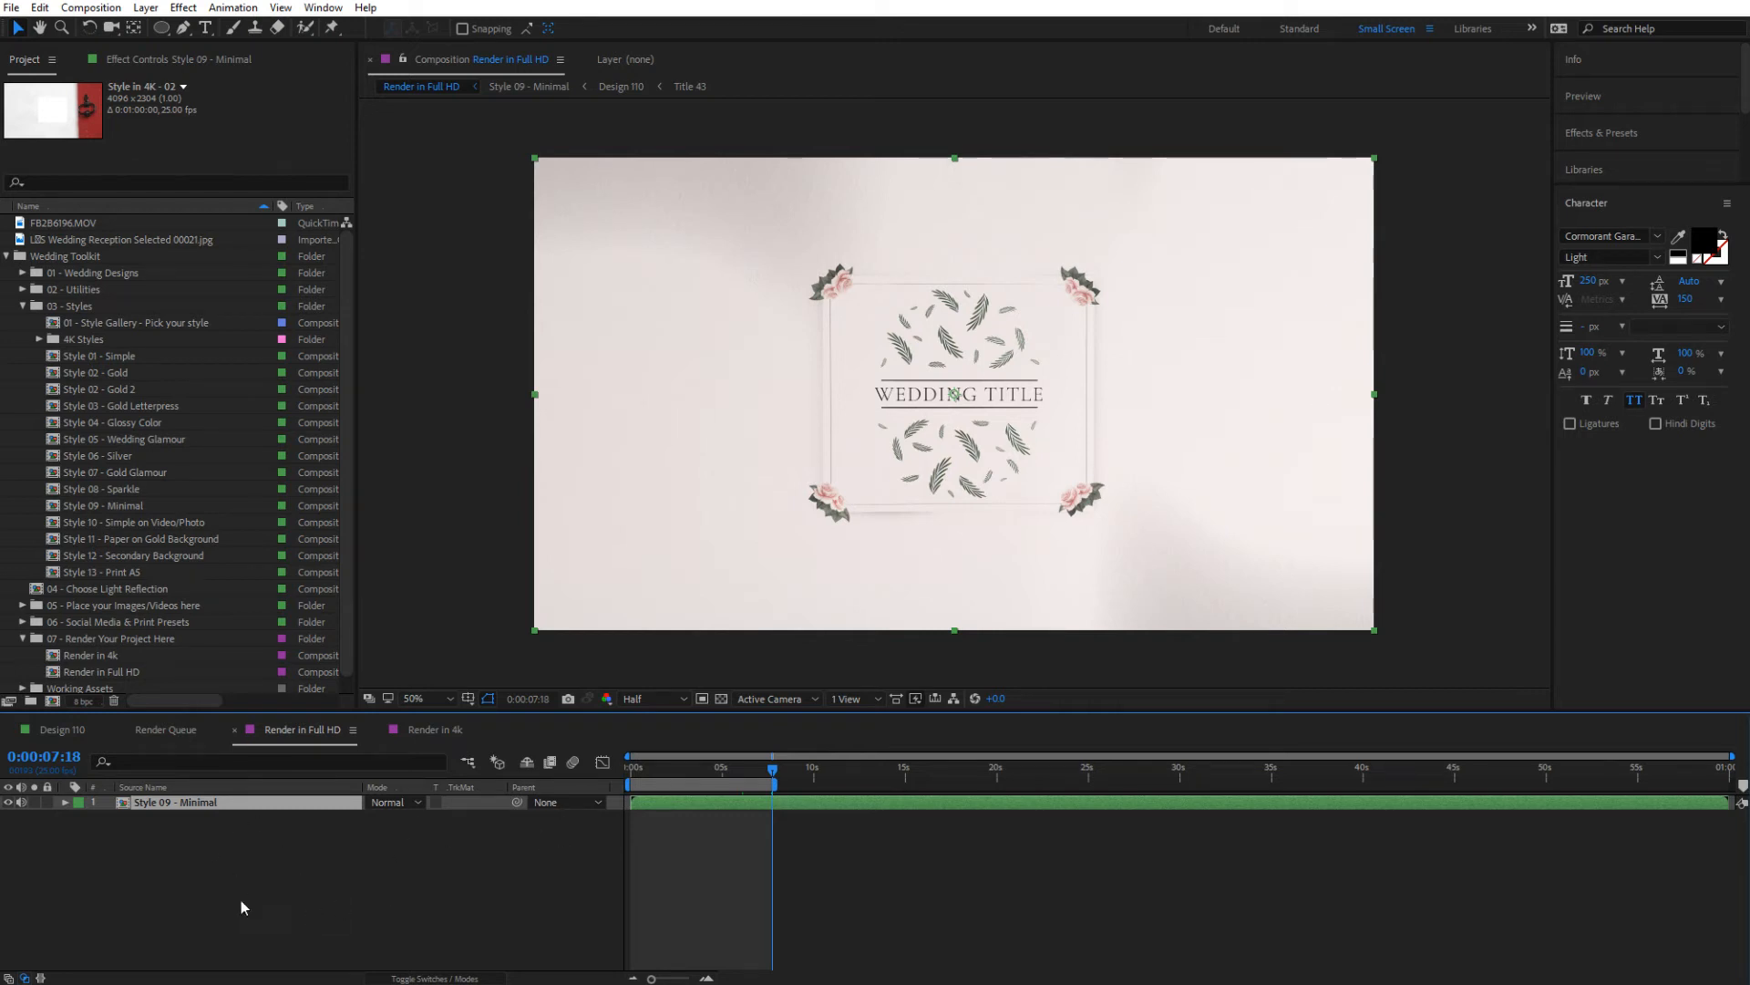
pyautogui.hotkey('ctrl', 'd')
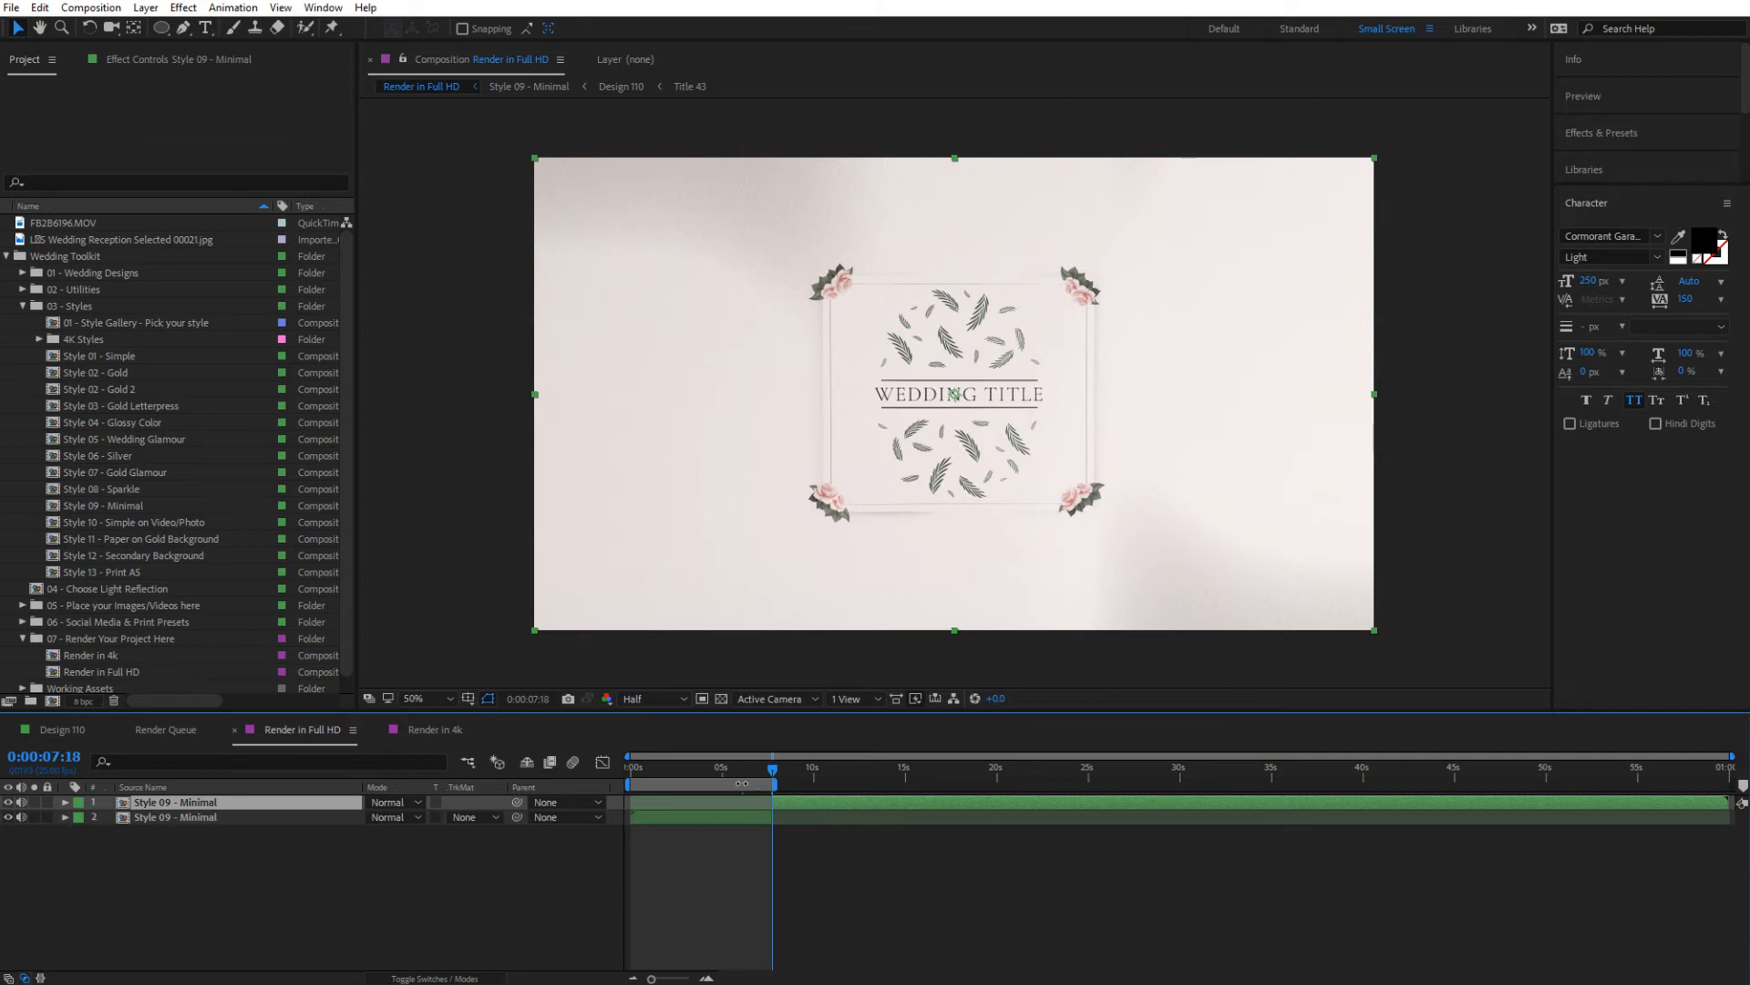
pyautogui.press('Delete')
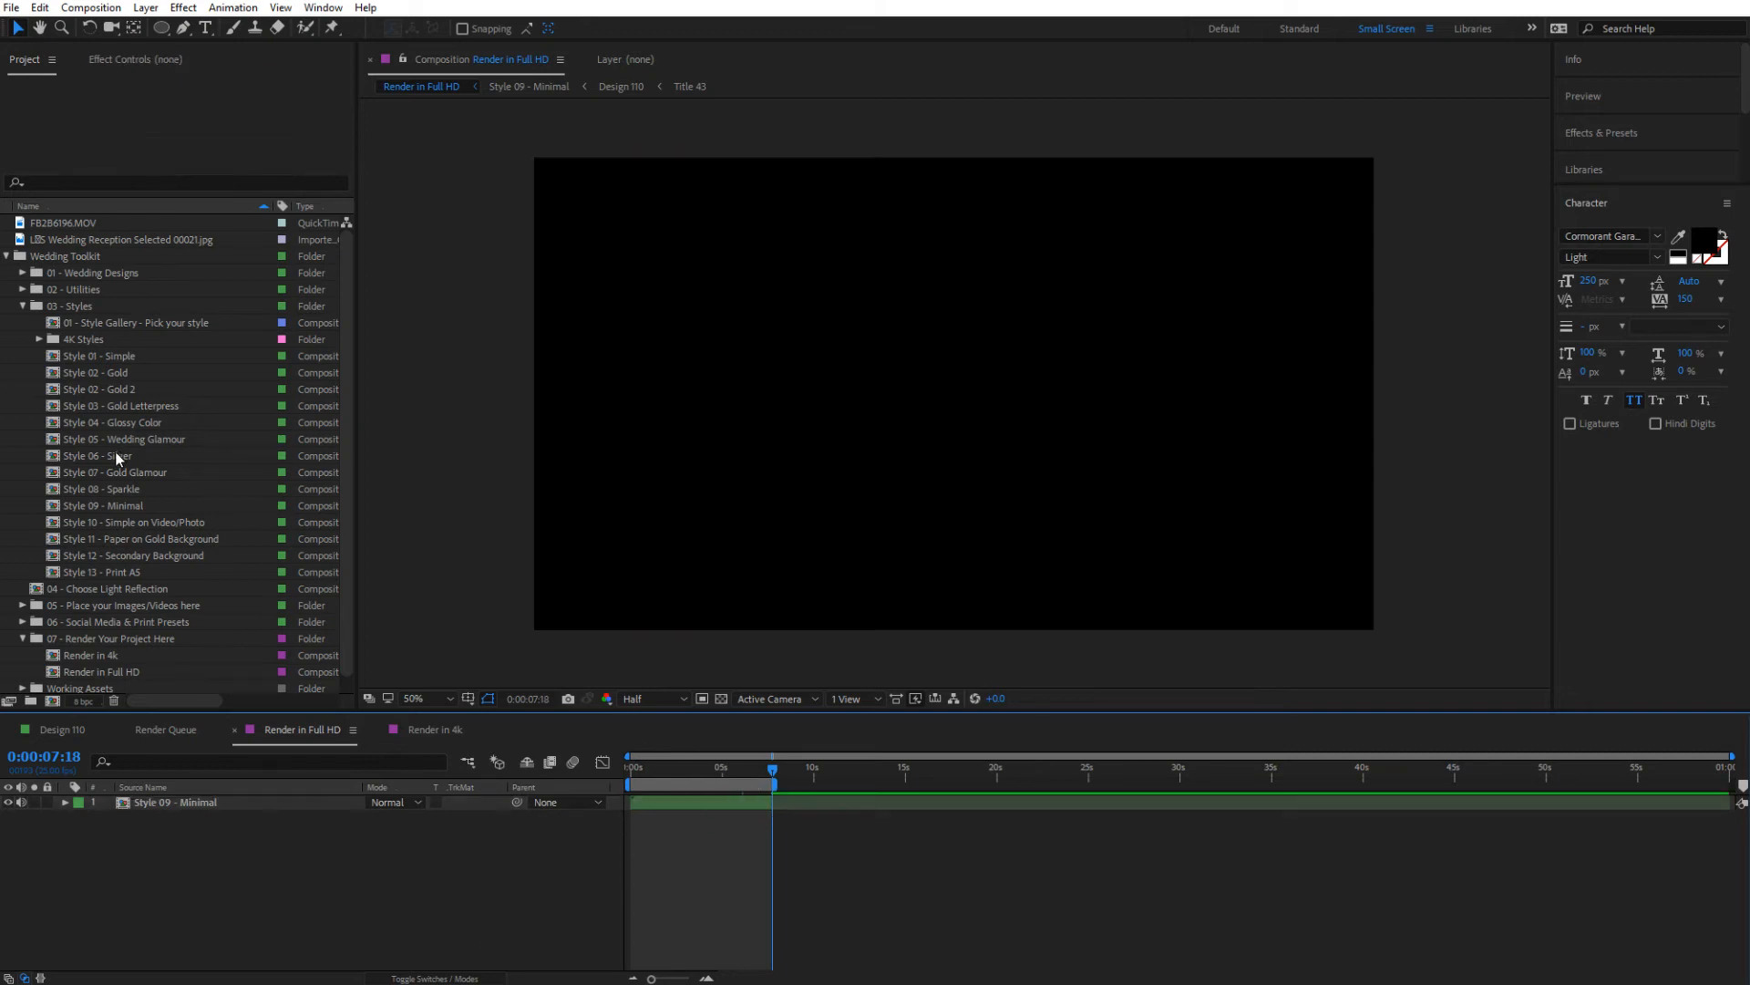
# Add the Style 06 - Silver composition as a layer above Style 09 - Minimal, starting at 0:00:07:18
pyautogui.click(117, 459)
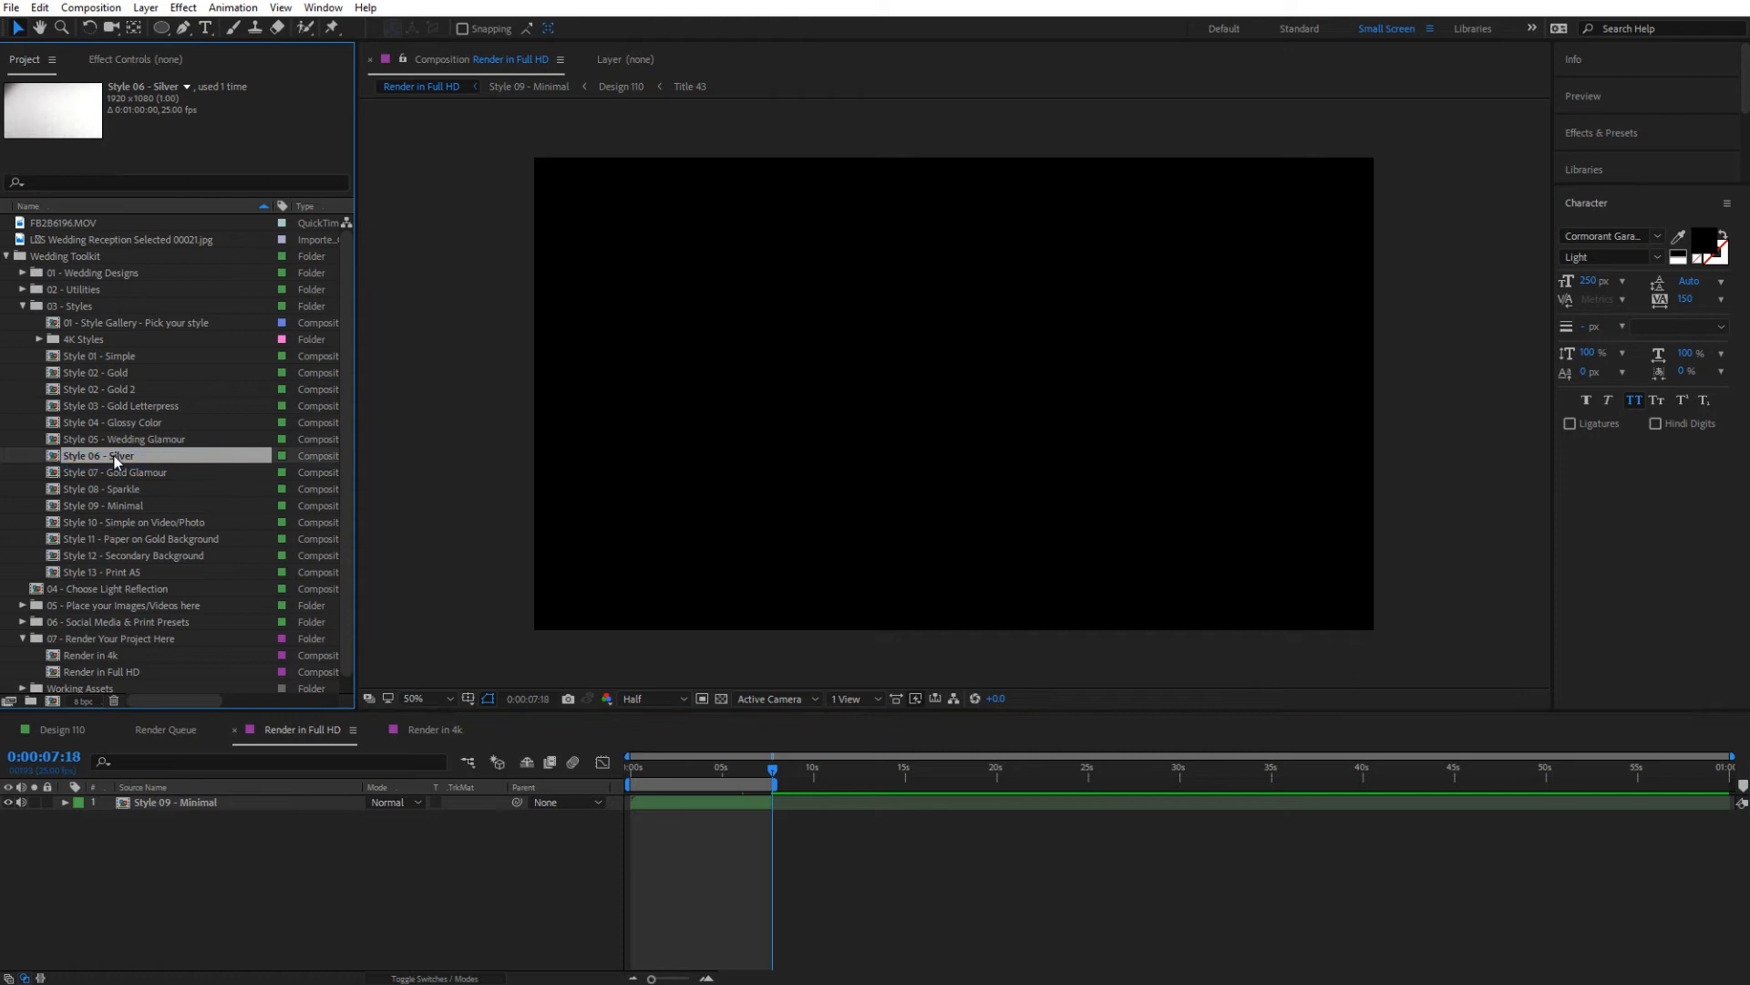
pyautogui.moveTo(117, 453); pyautogui.dragTo(870, 799)
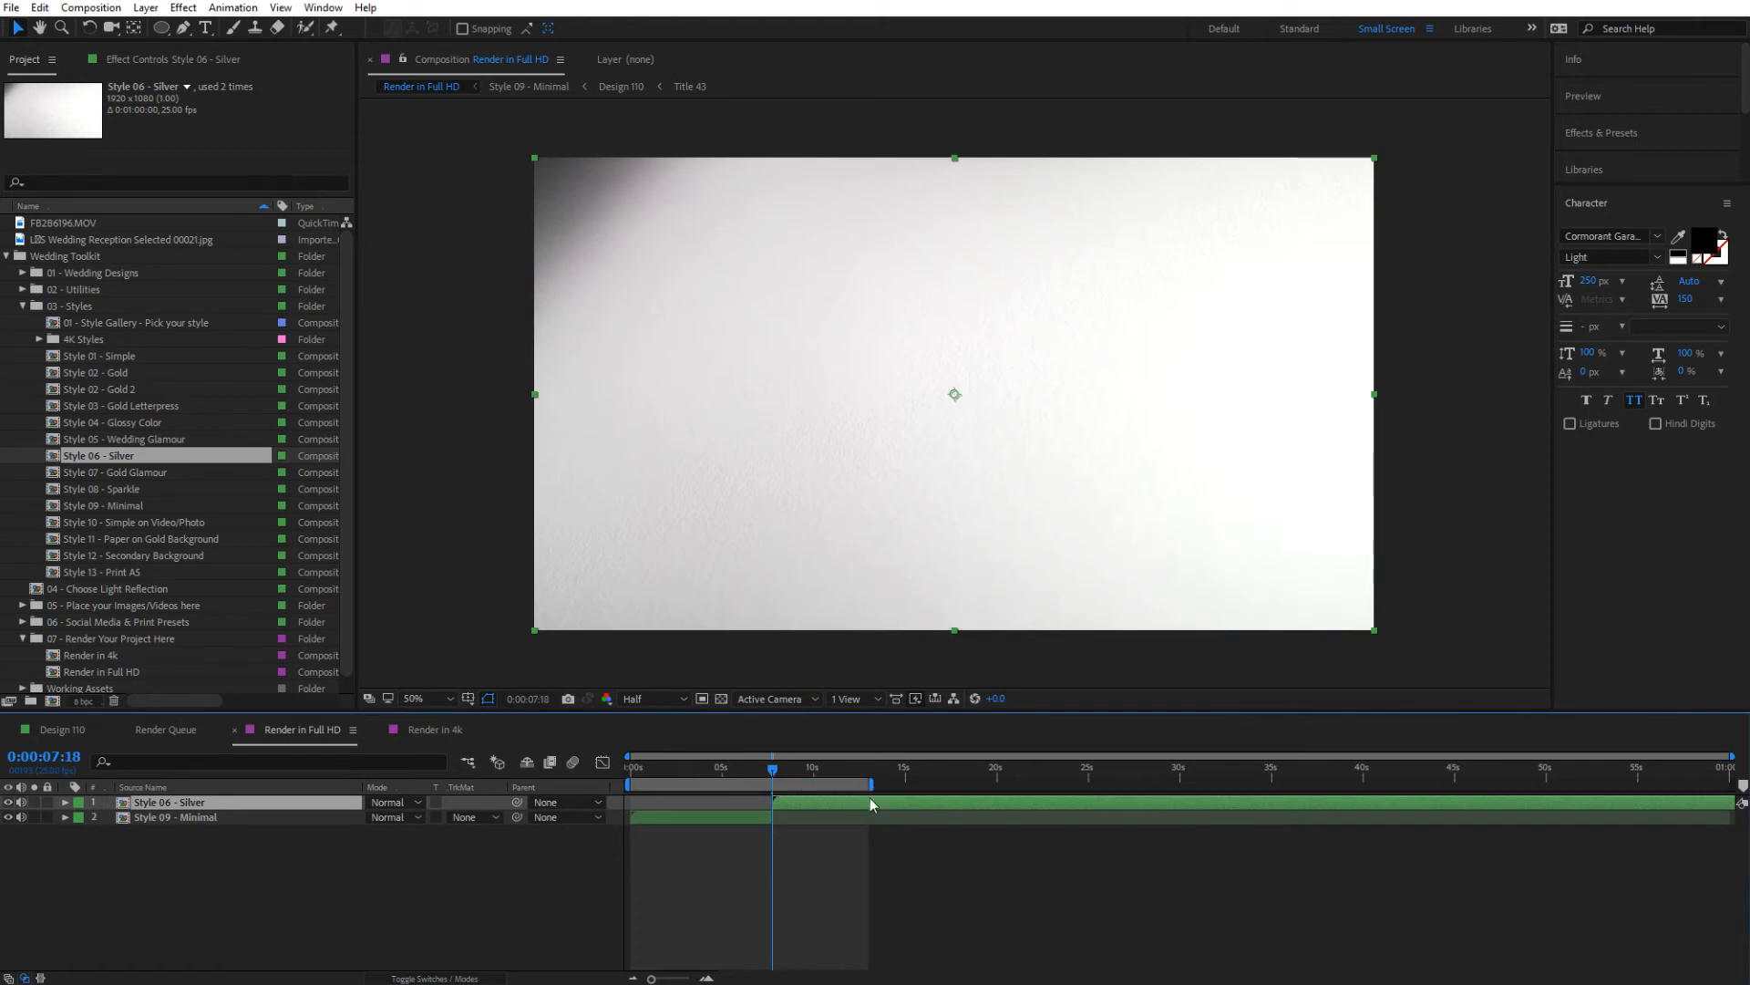
# Extend the Render in Full HD work area to about 17 seconds and place the current time at 0:00:13:07
pyautogui.moveTo(775, 772); pyautogui.dragTo(798, 770)
pyautogui.press('space')
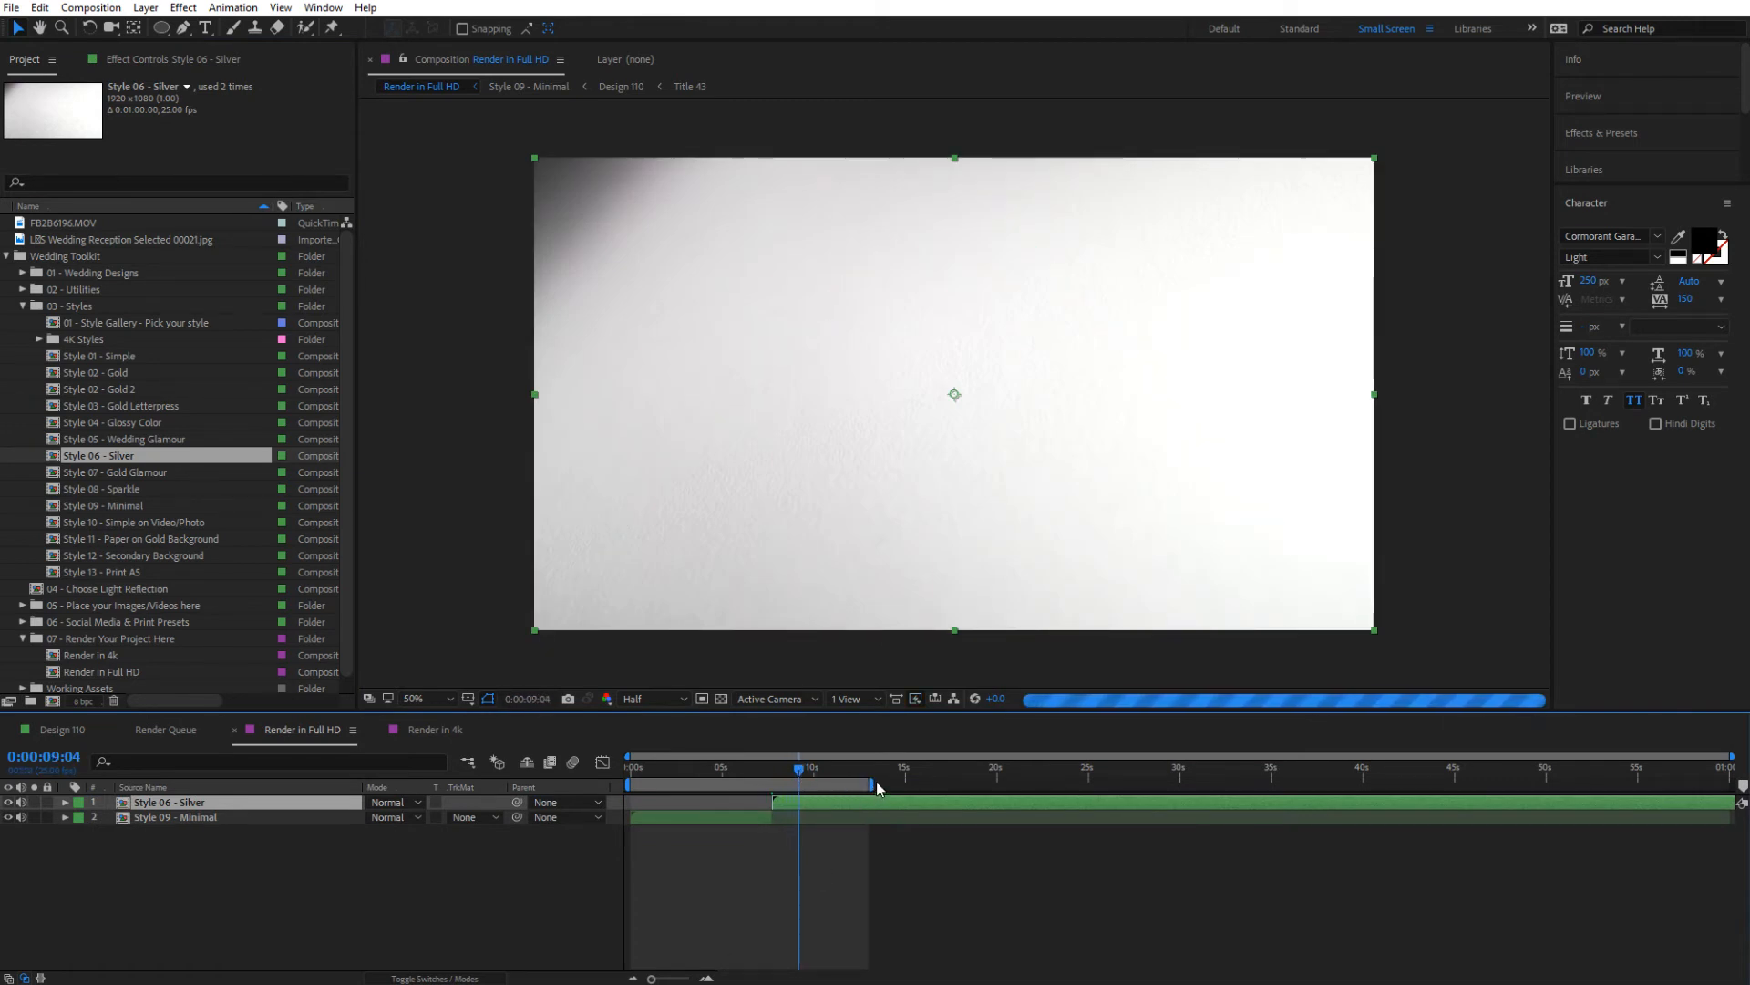
pyautogui.moveTo(877, 780); pyautogui.dragTo(940, 783)
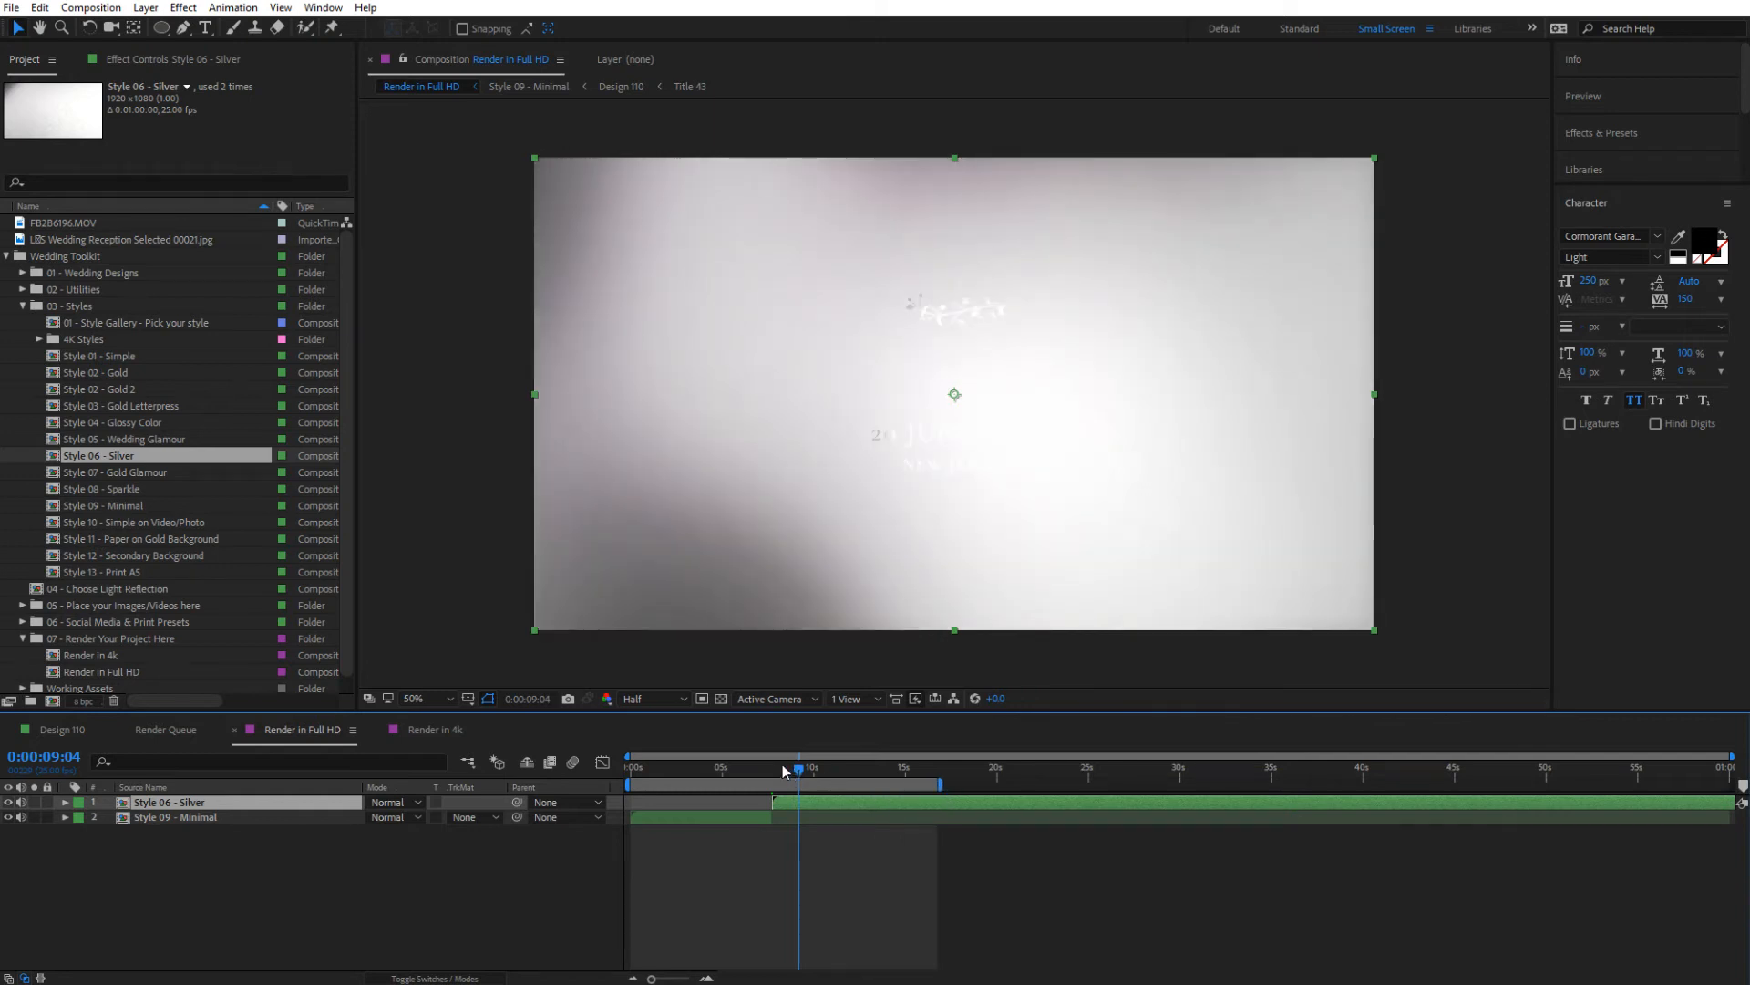
pyautogui.click(830, 771)
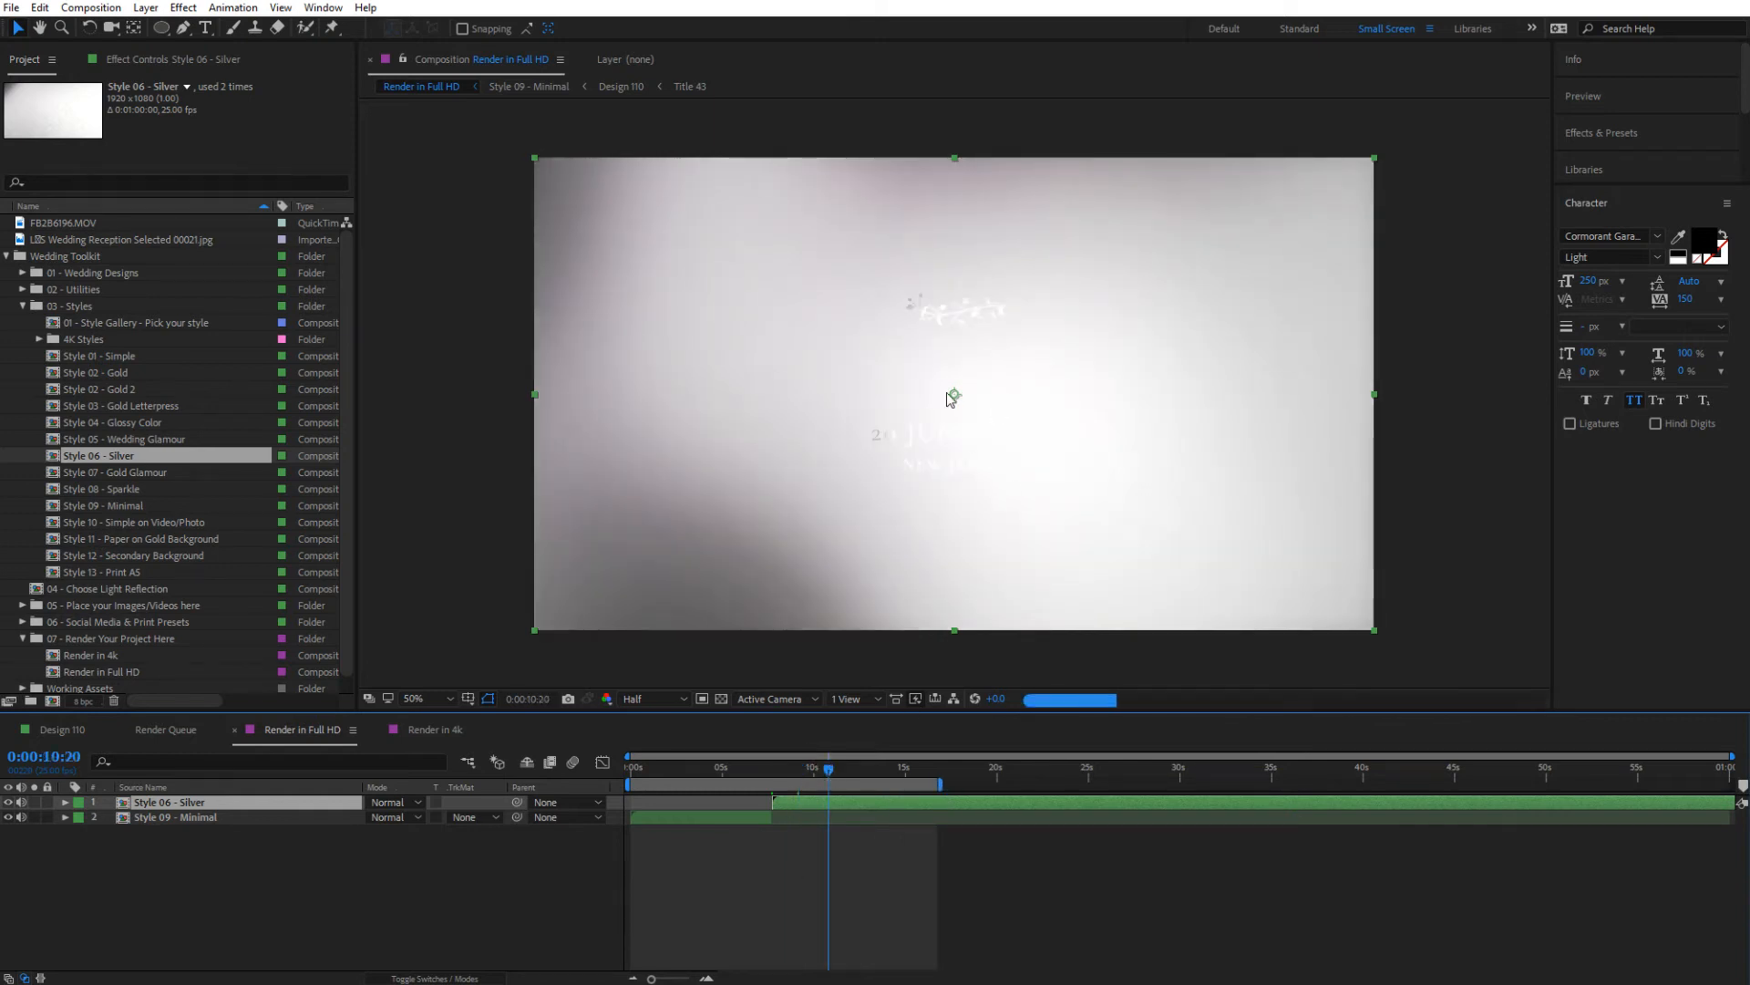
pyautogui.click(874, 769)
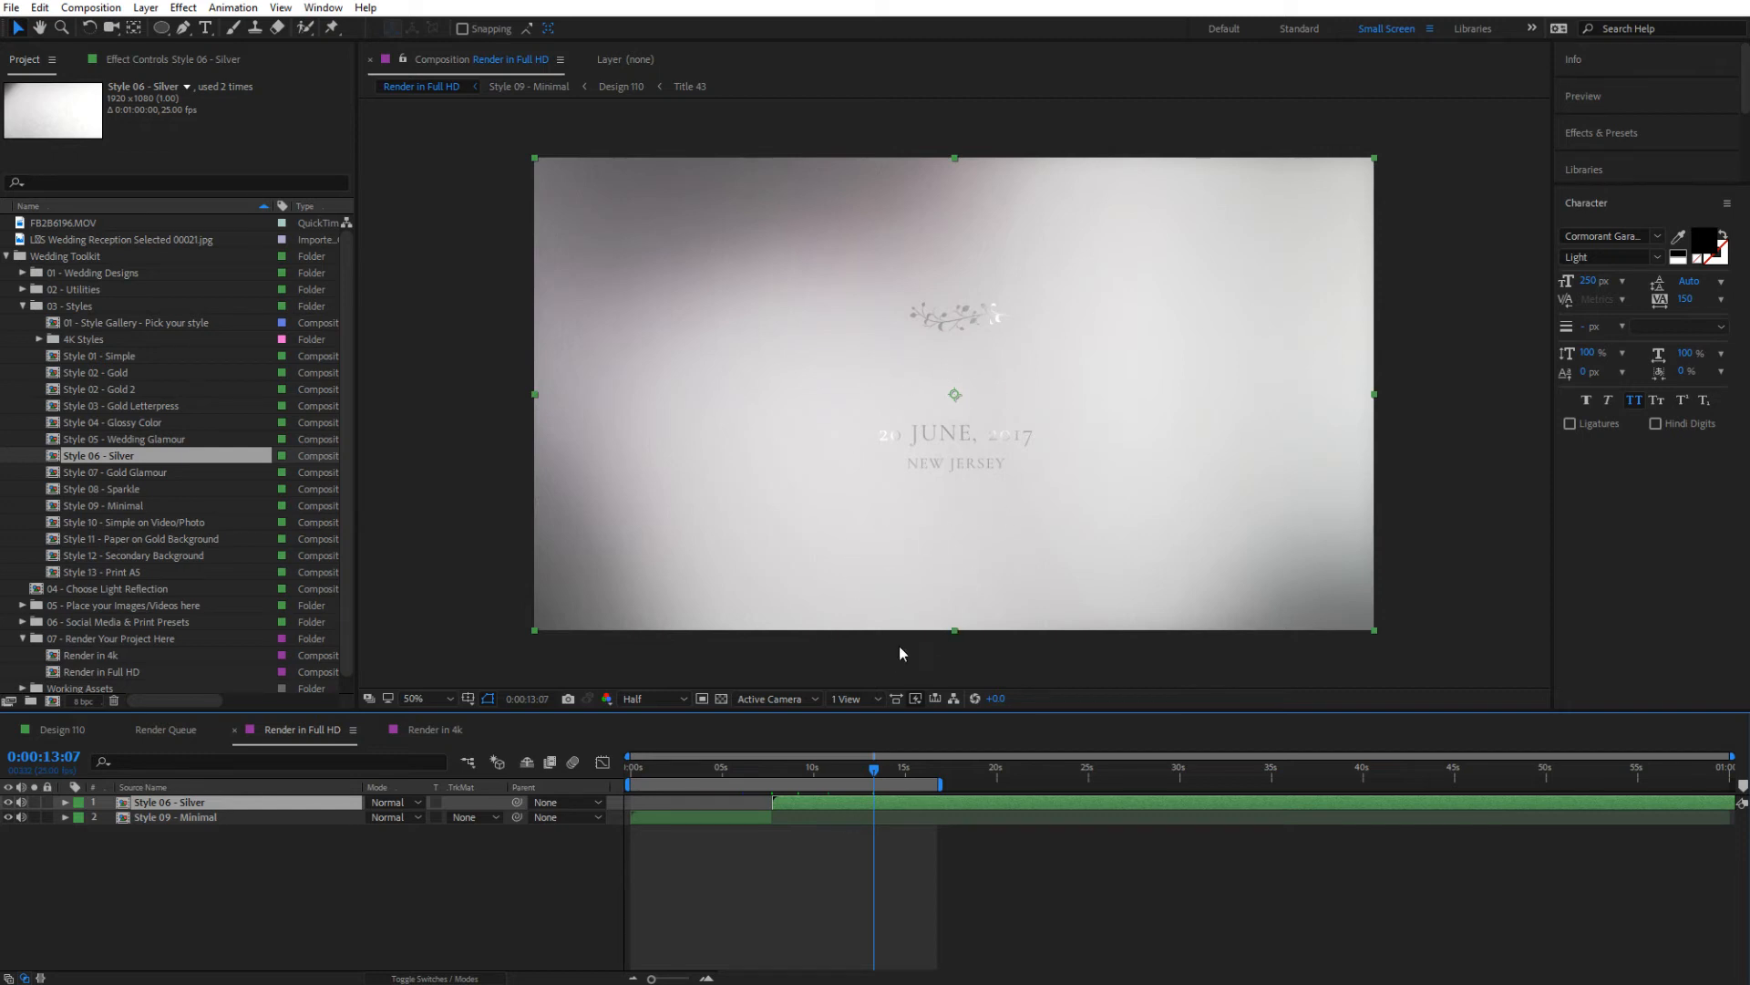
# Replace all Design - Silver layers in Style 06 - Silver with Design 44, and return to Render in Full HD at 0:00:05:02
pyautogui.doubleClick(822, 801)
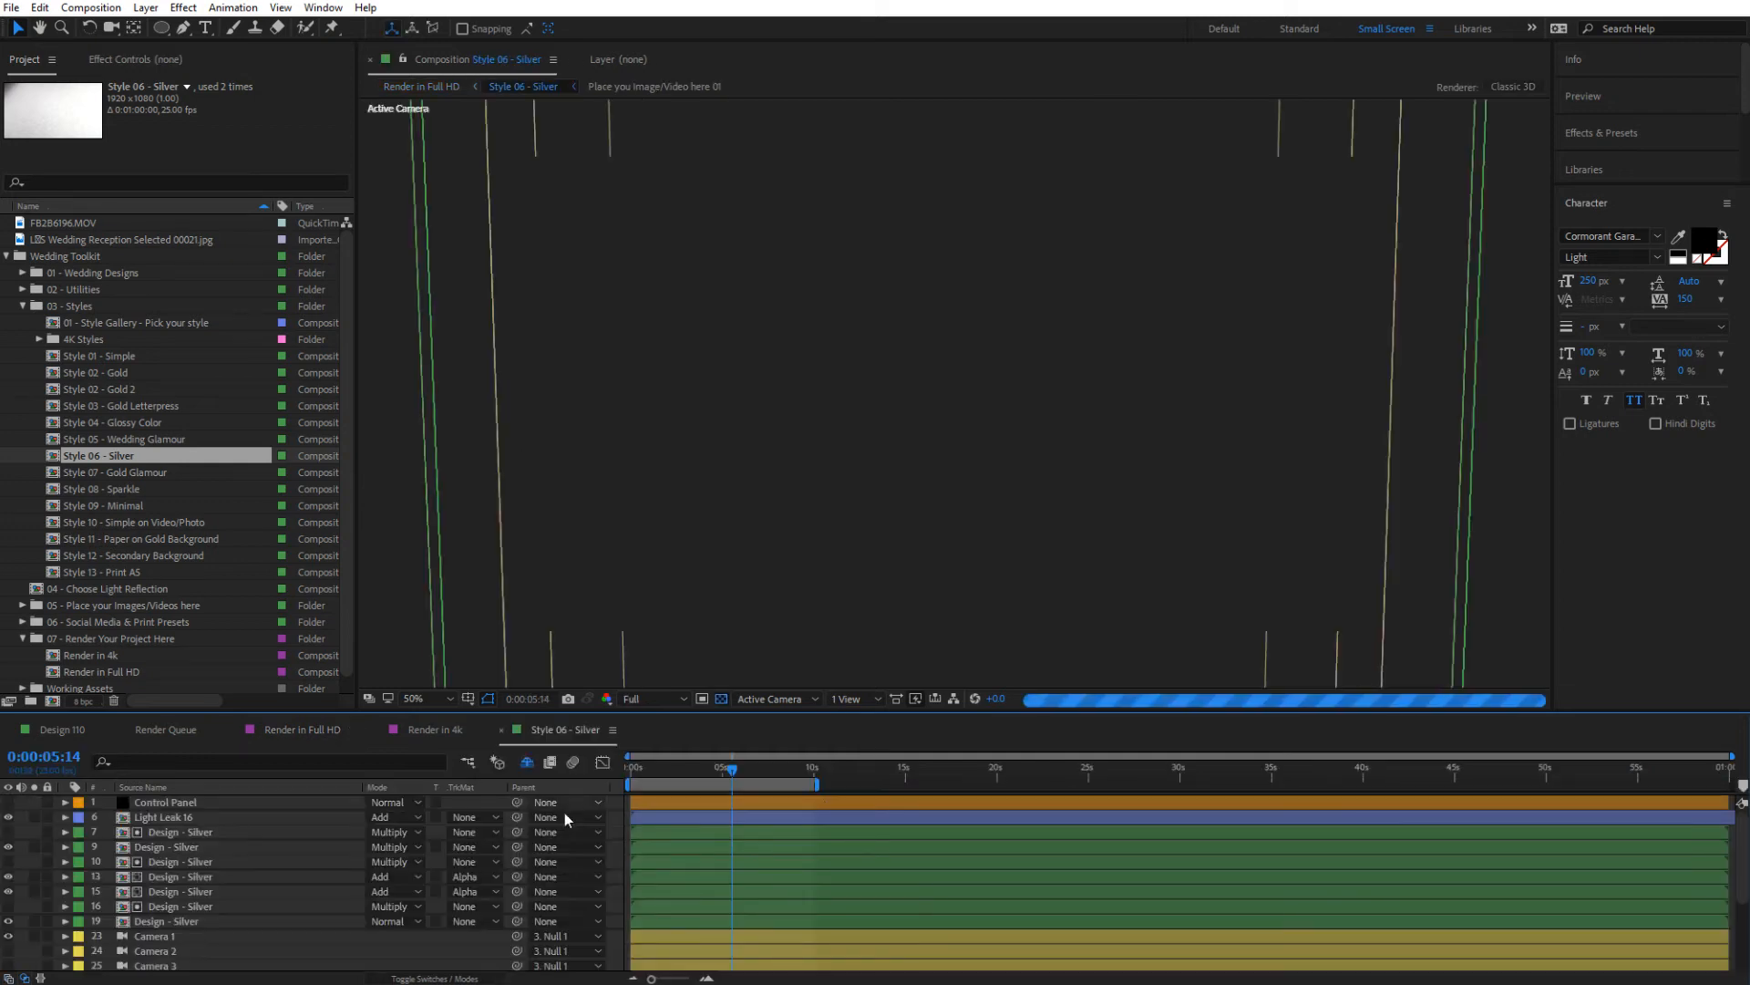
pyautogui.click(172, 923)
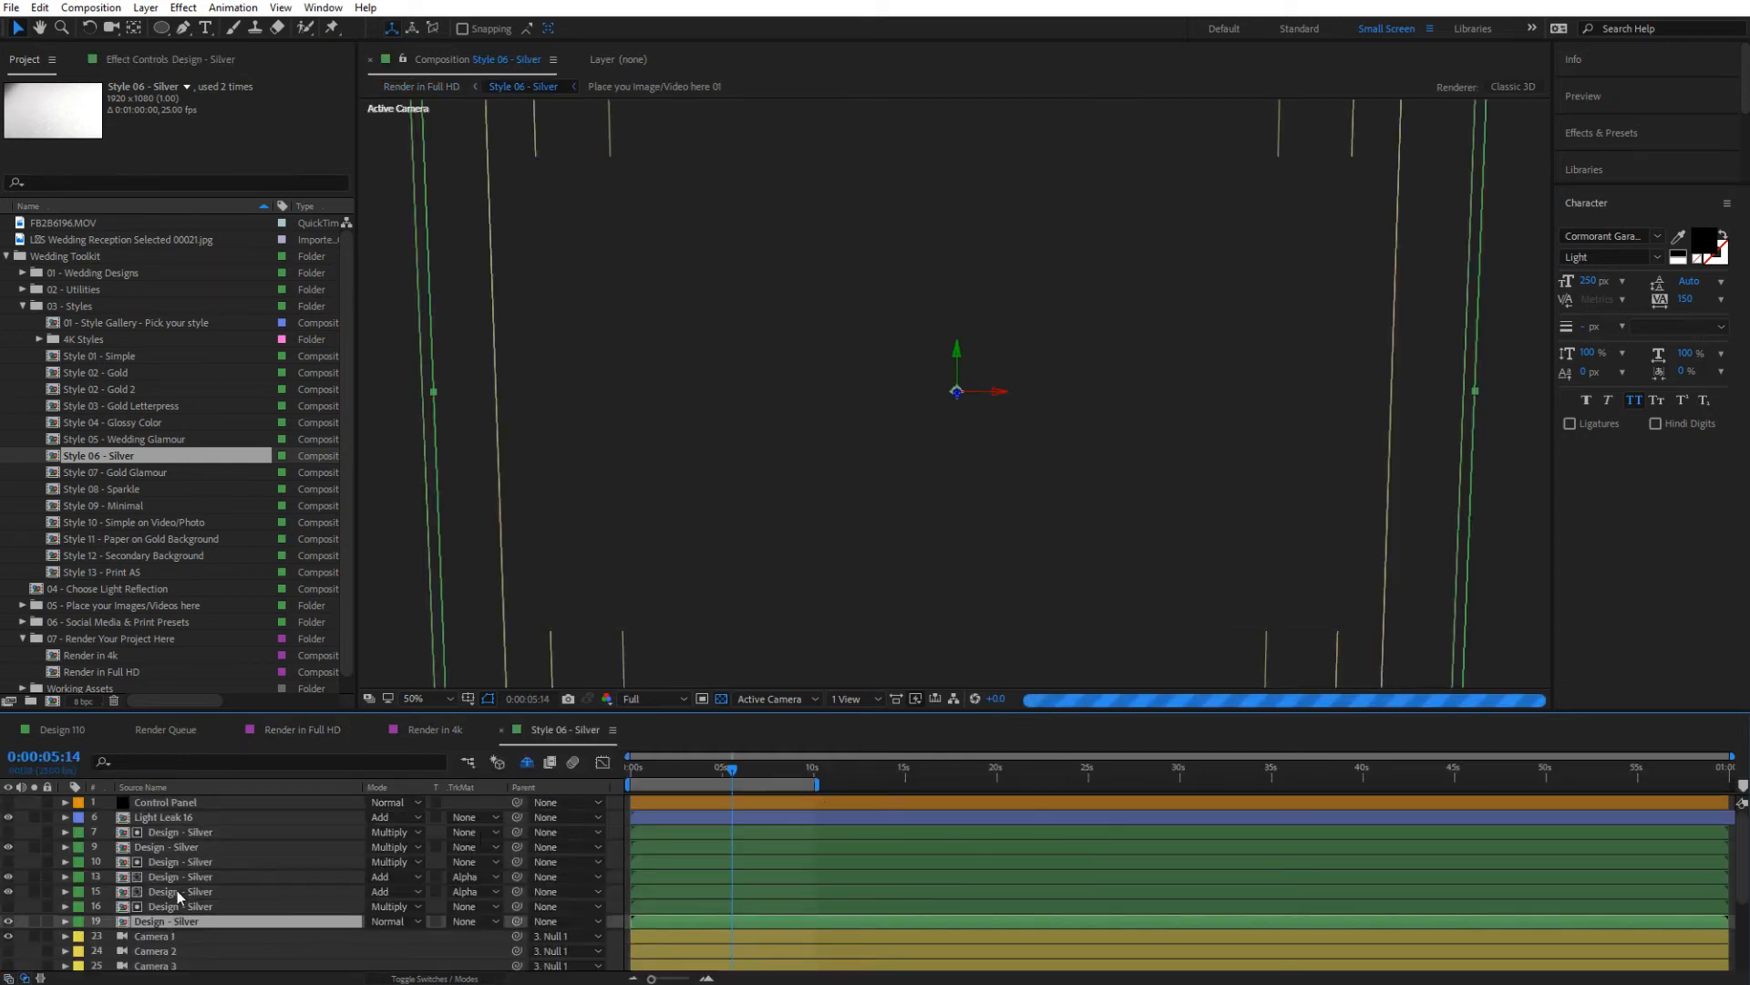
pyautogui.keyDown('shift'); pyautogui.click(173, 832); pyautogui.keyUp('shift')
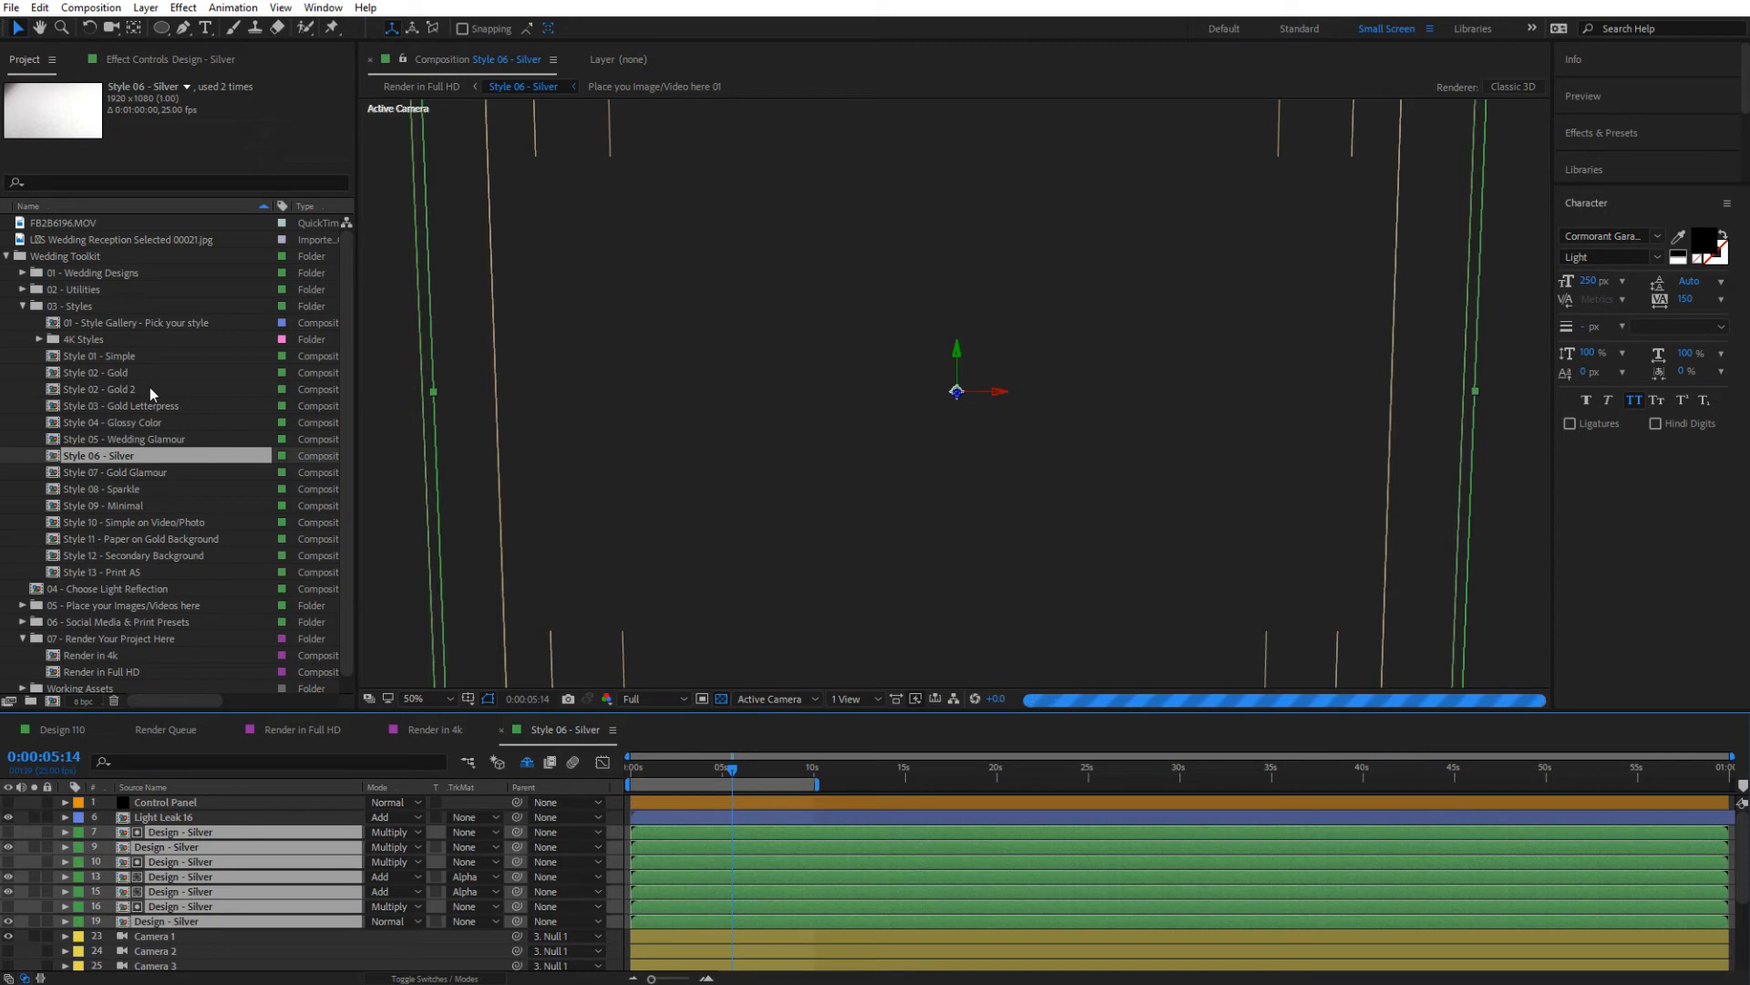
pyautogui.click(23, 273)
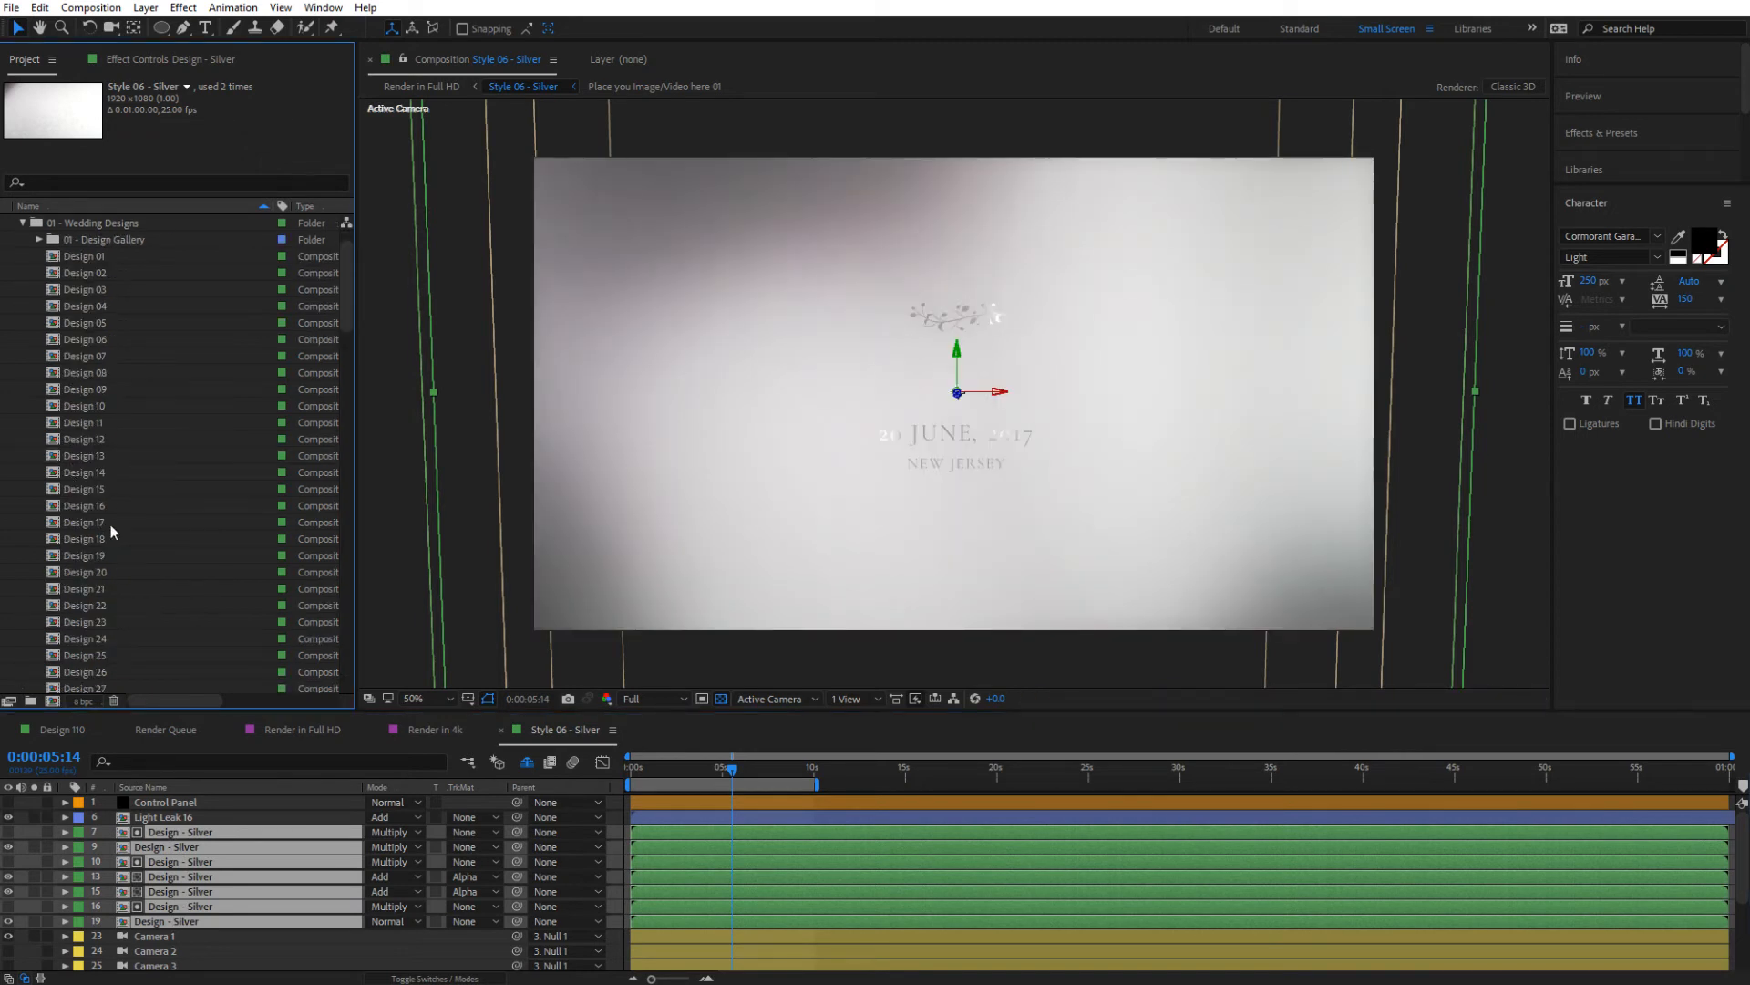
pyautogui.scroll(-10, 112, 506)
pyautogui.click(95, 424)
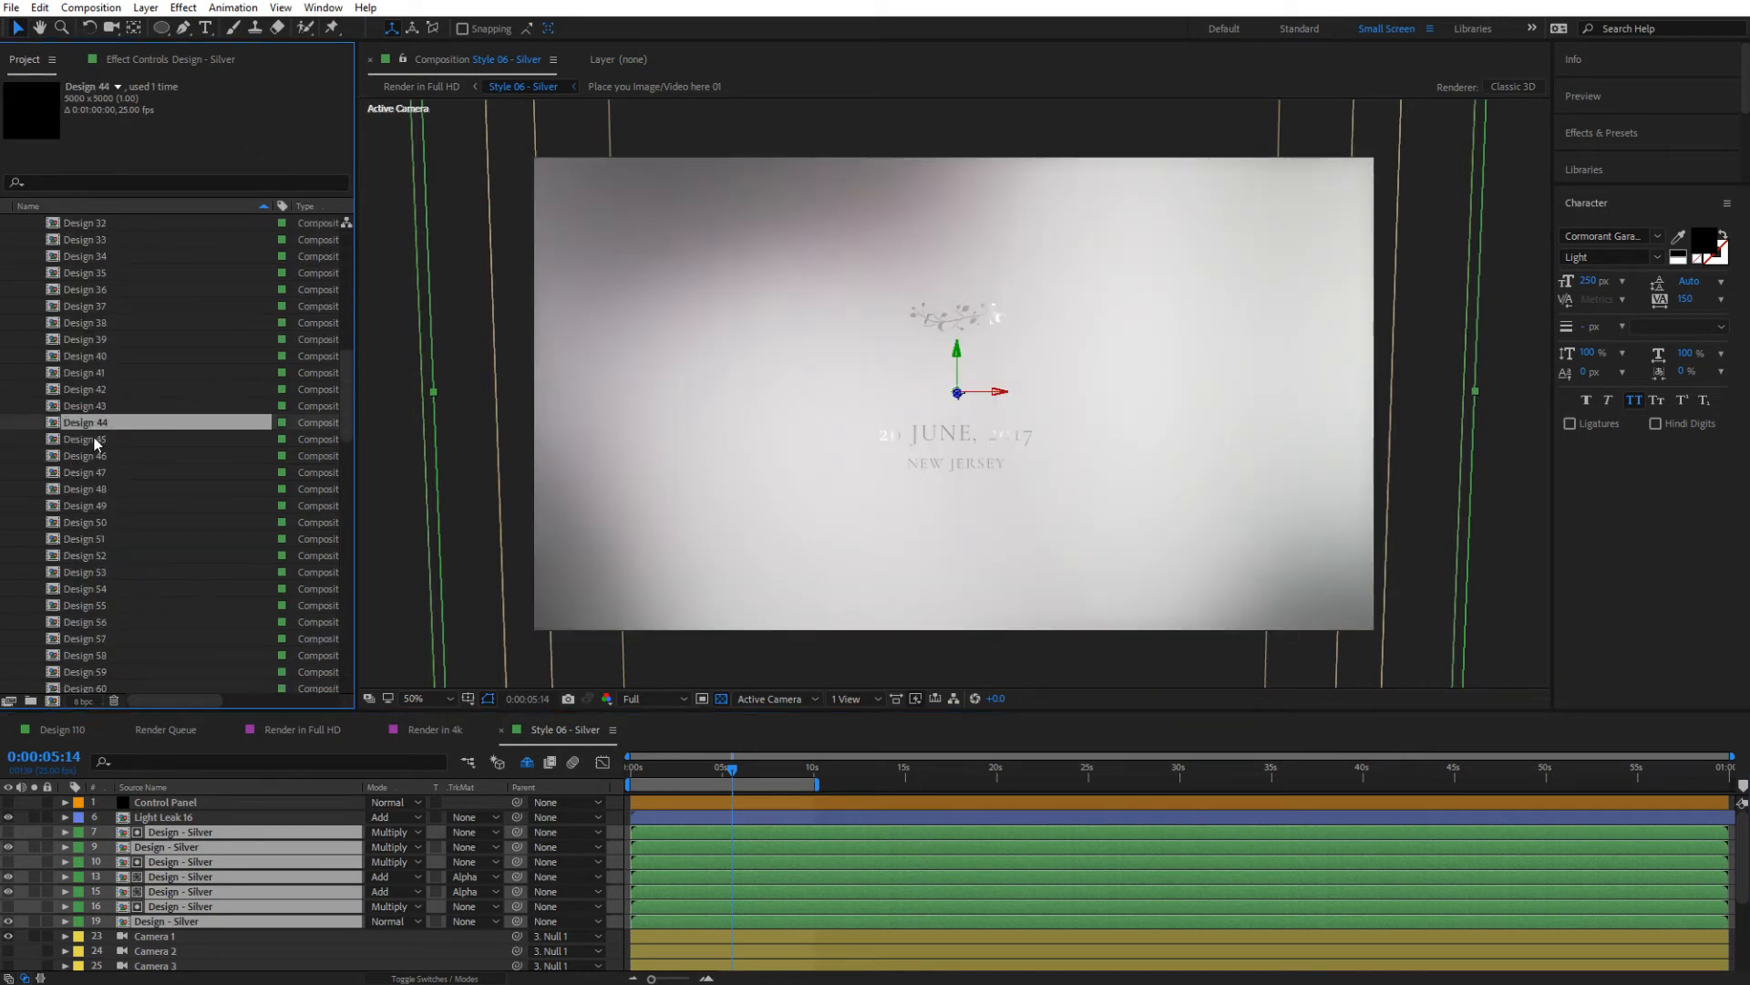
pyautogui.moveTo(90, 425); pyautogui.dragTo(137, 907)
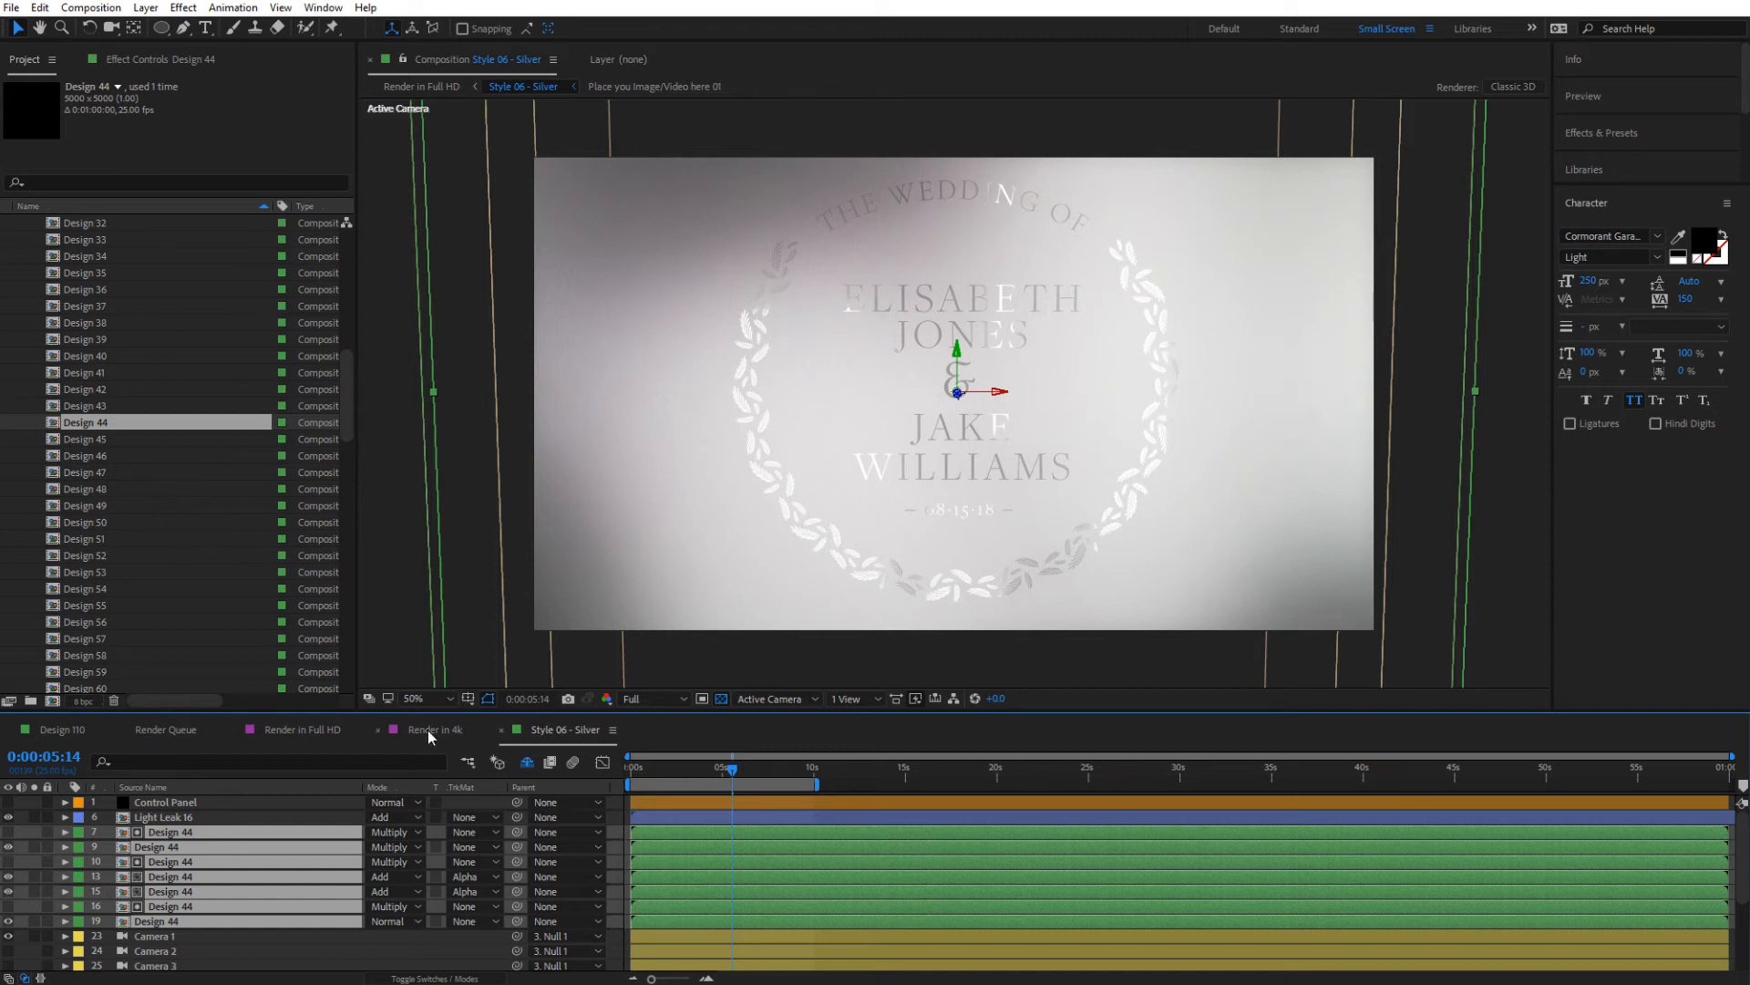
pyautogui.click(313, 729)
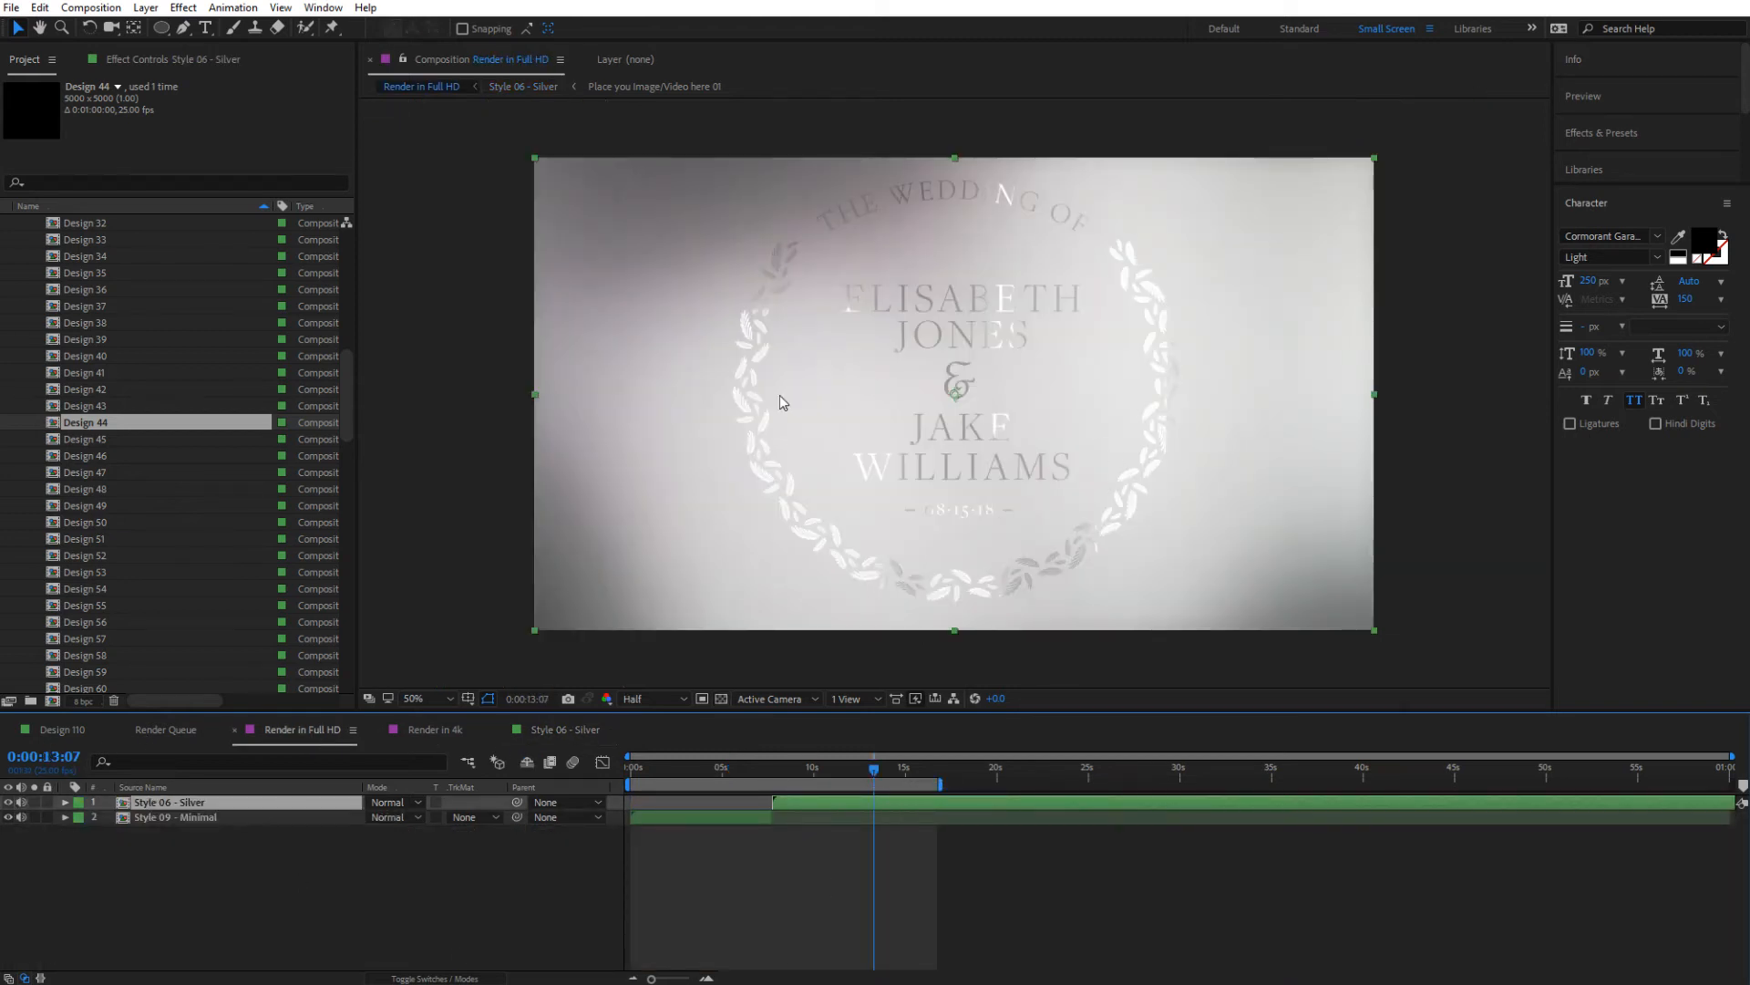
pyautogui.click(722, 768)
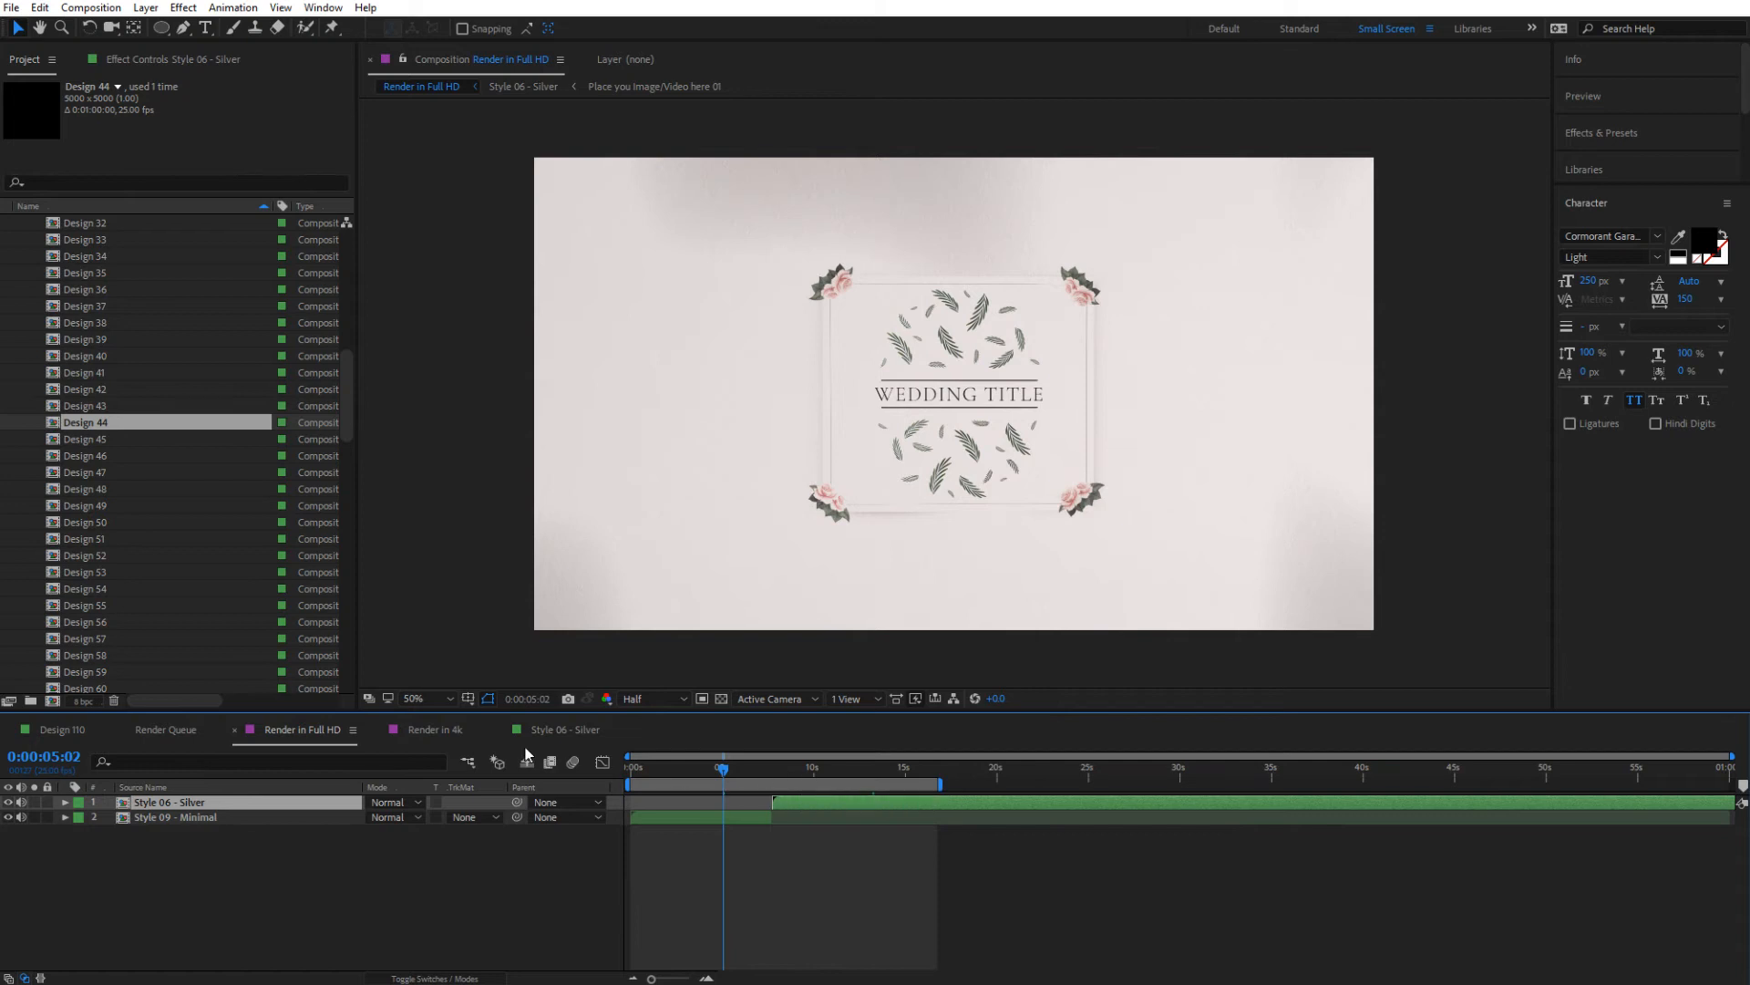
# Collapse the 01 - Wedding Designs, 07 - Render Your Project Here and 03 - Styles folders
pyautogui.scroll(12, 107, 294)
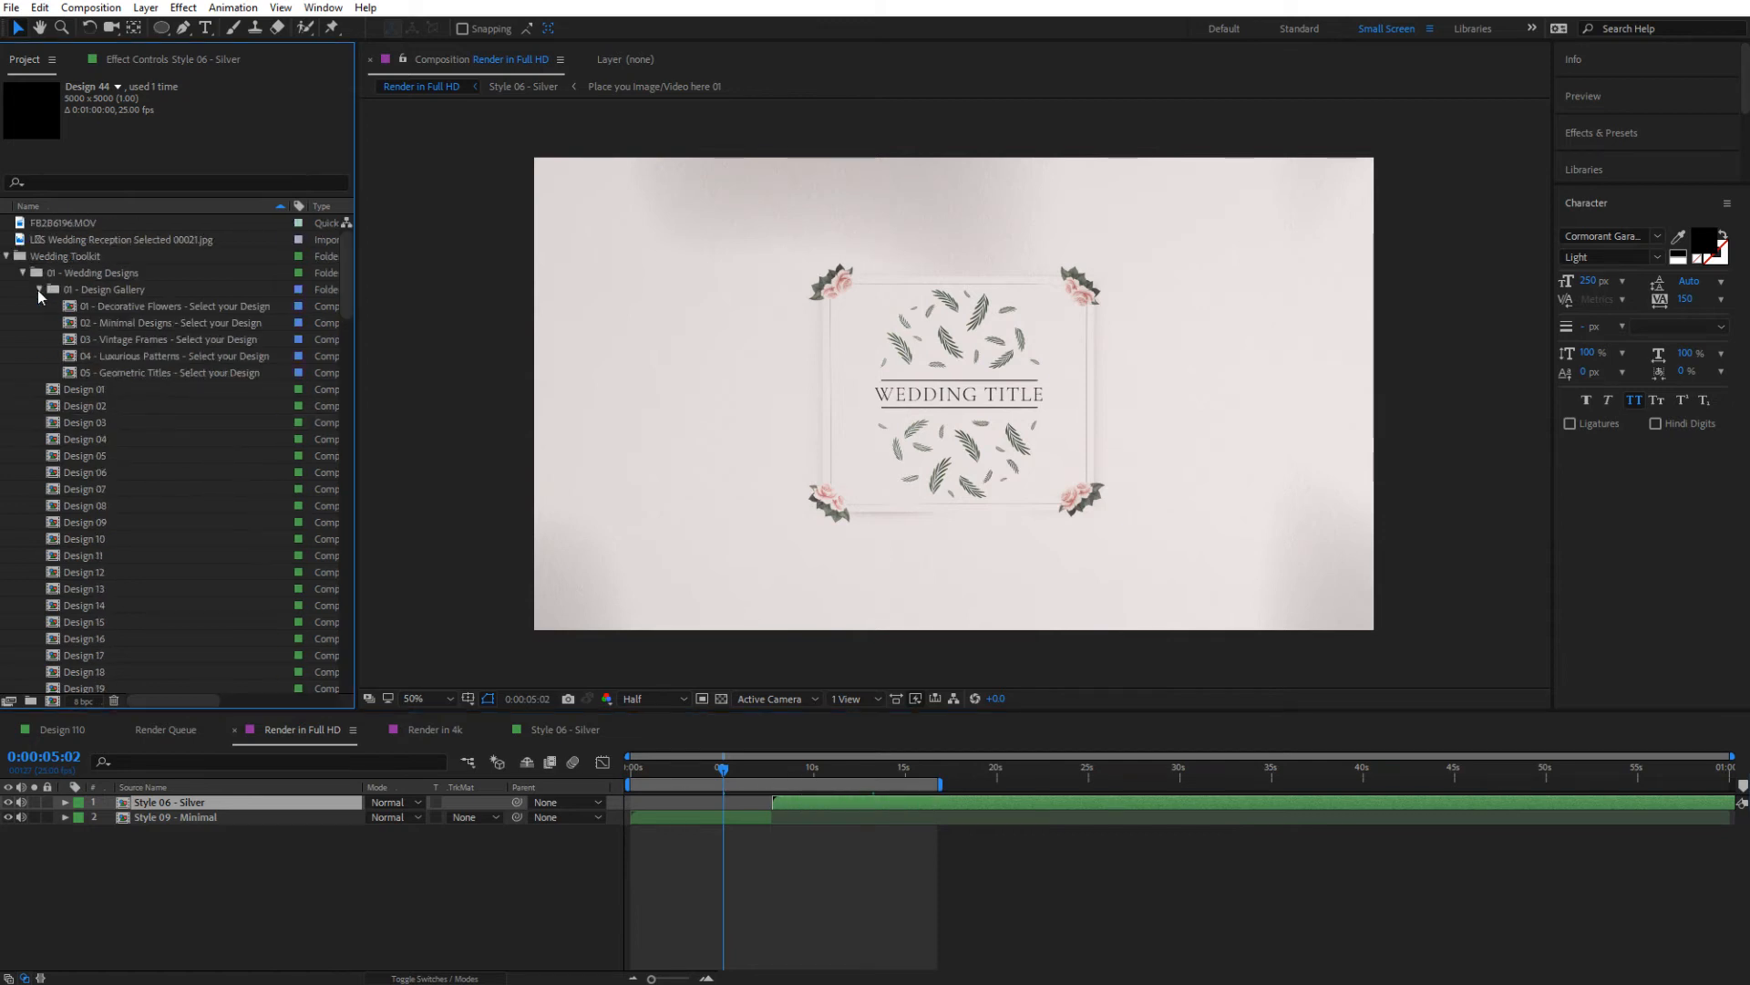
pyautogui.click(23, 272)
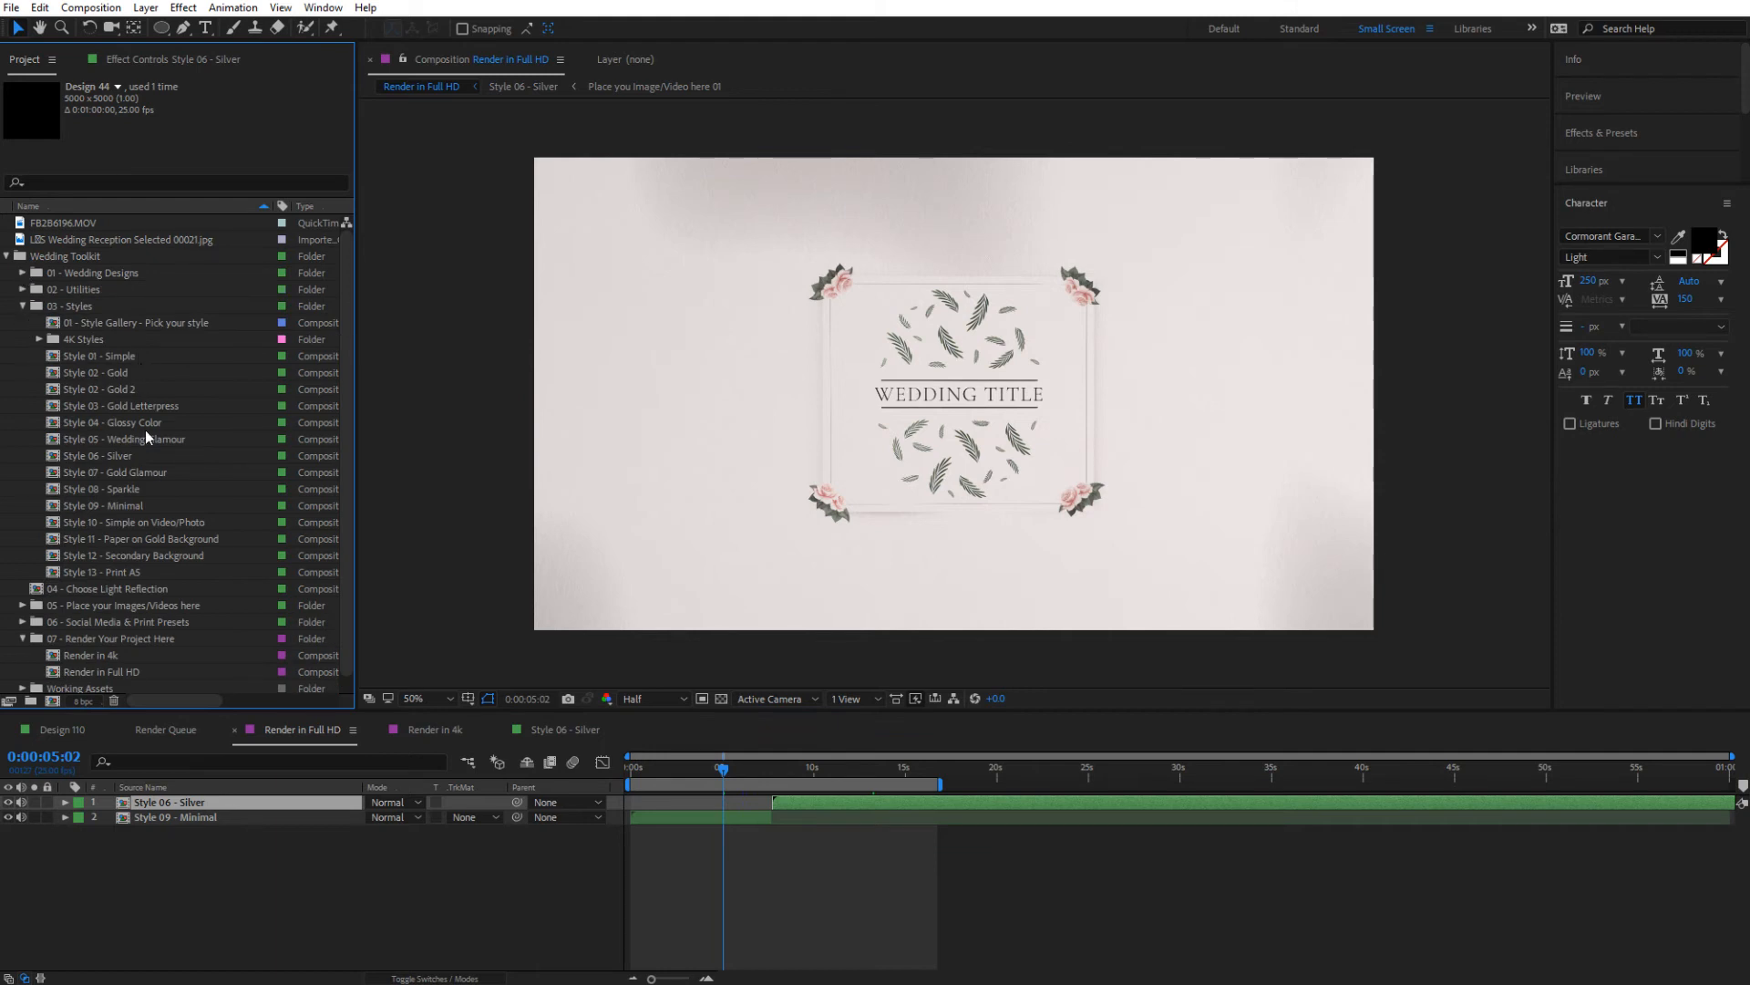
pyautogui.scroll(-1, 148, 447)
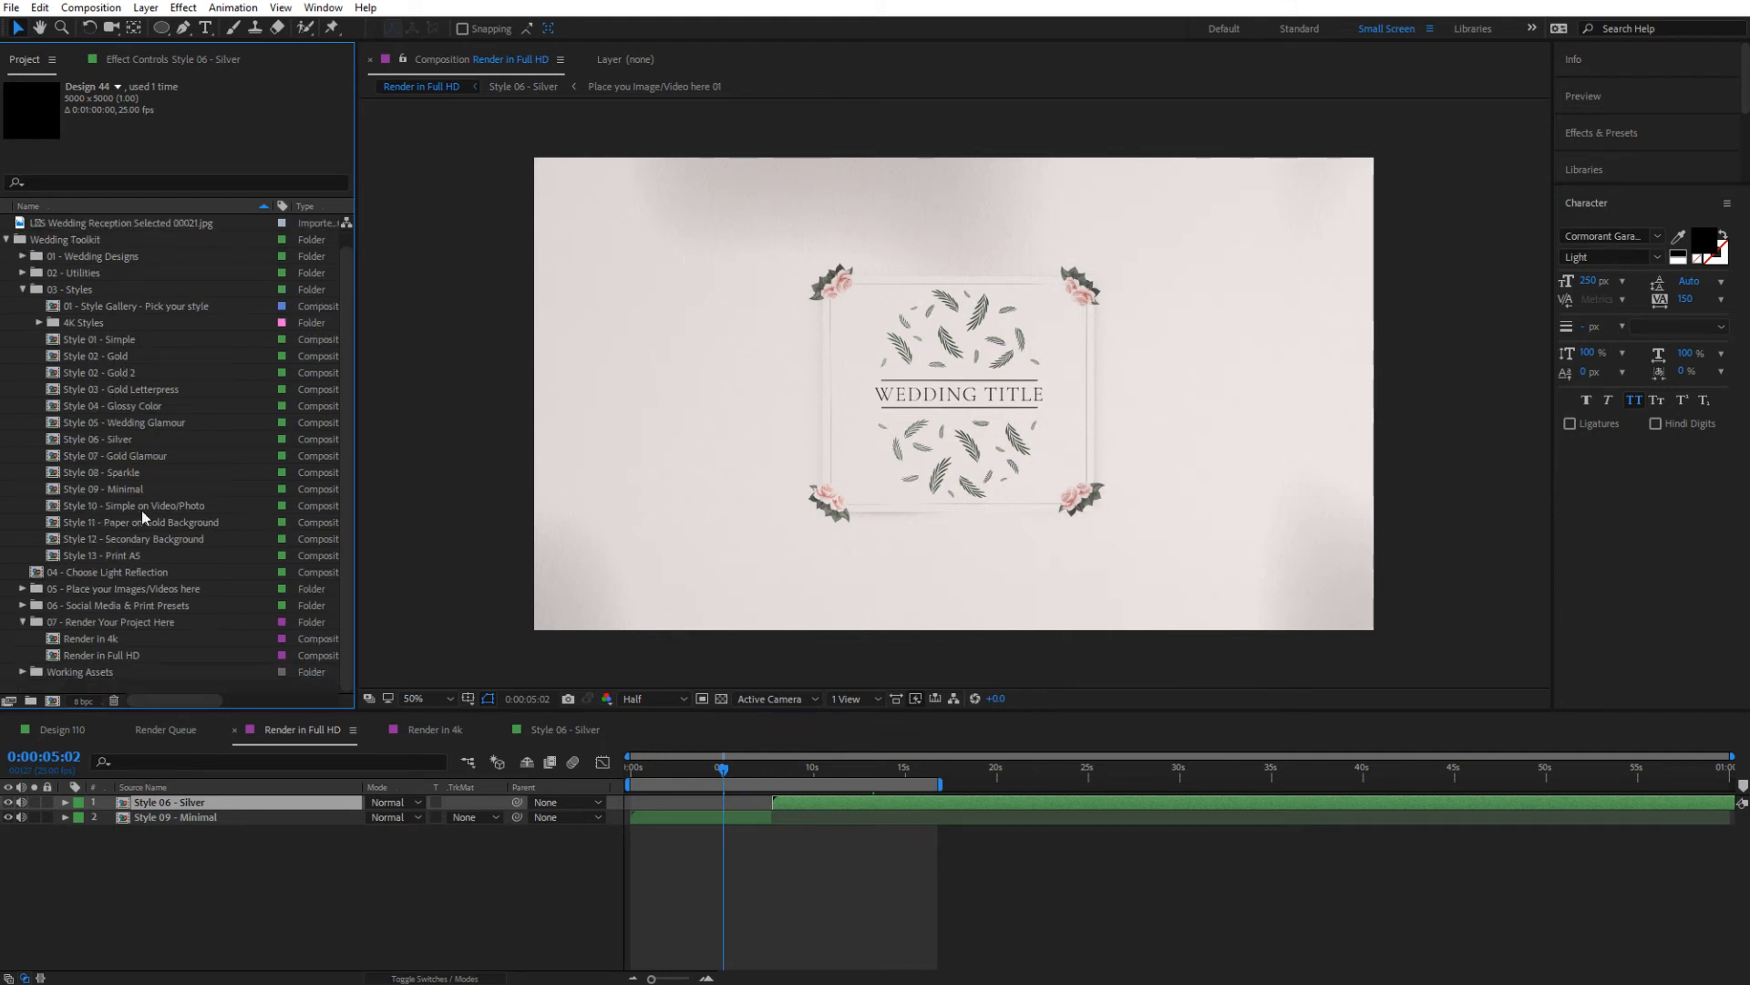
pyautogui.click(107, 628)
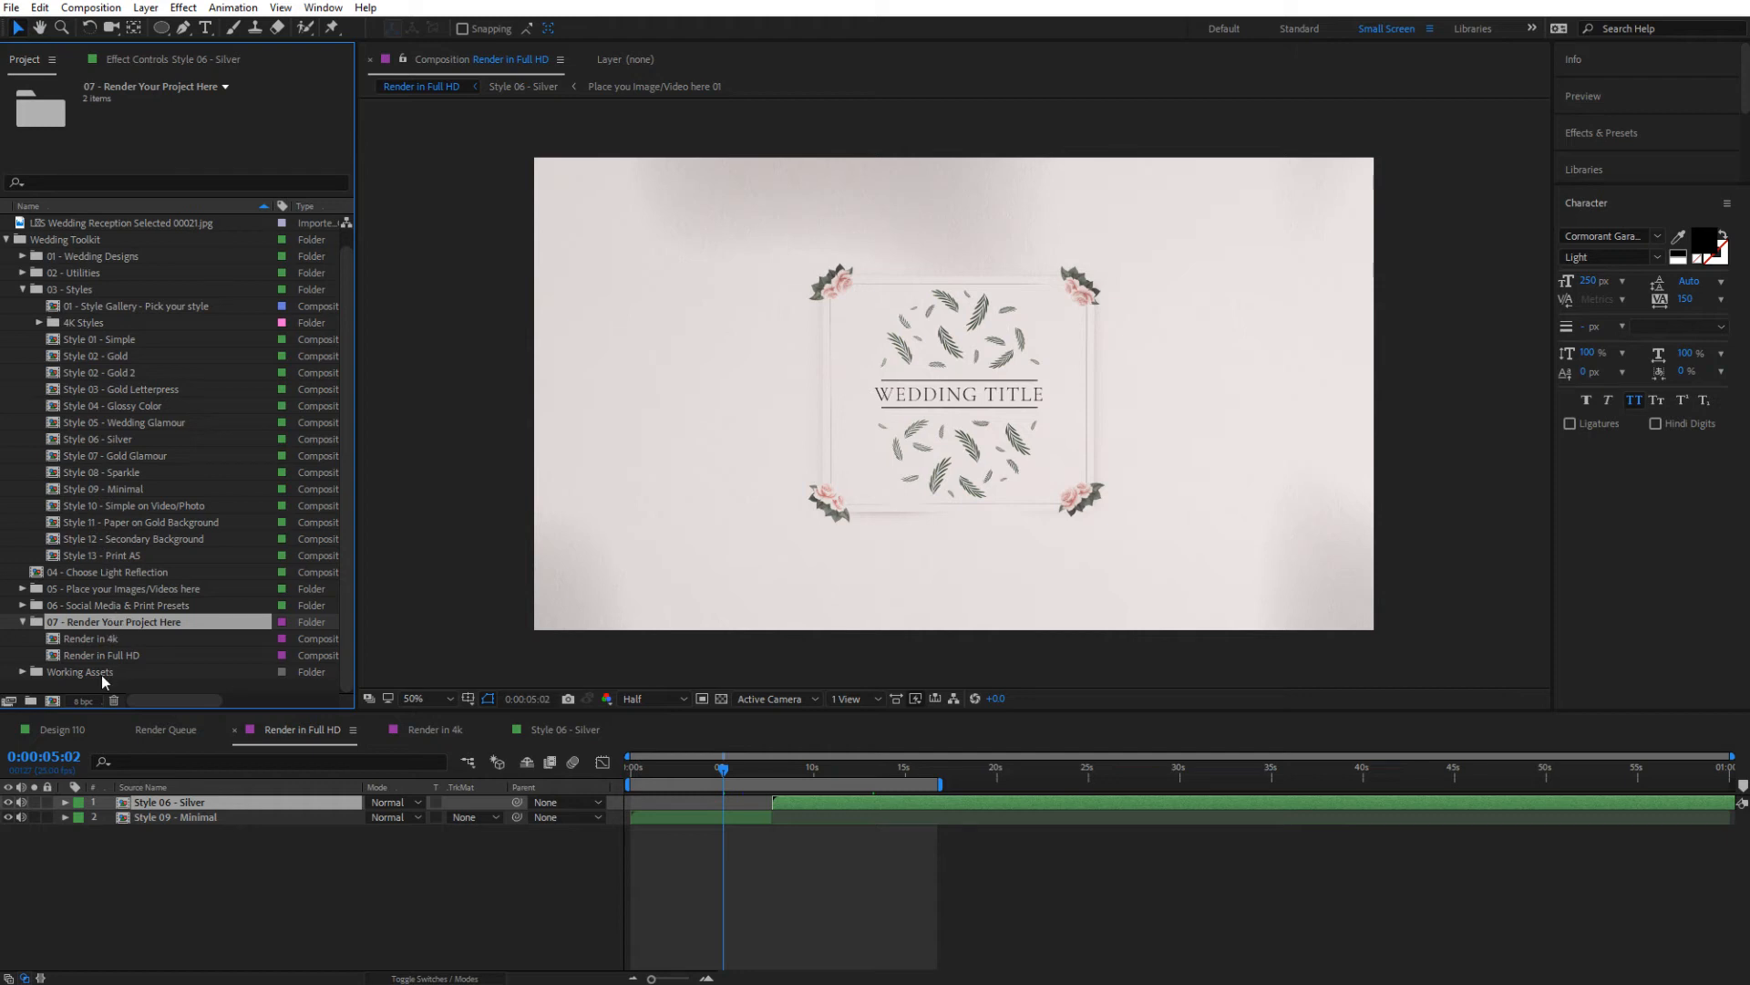
pyautogui.click(22, 621)
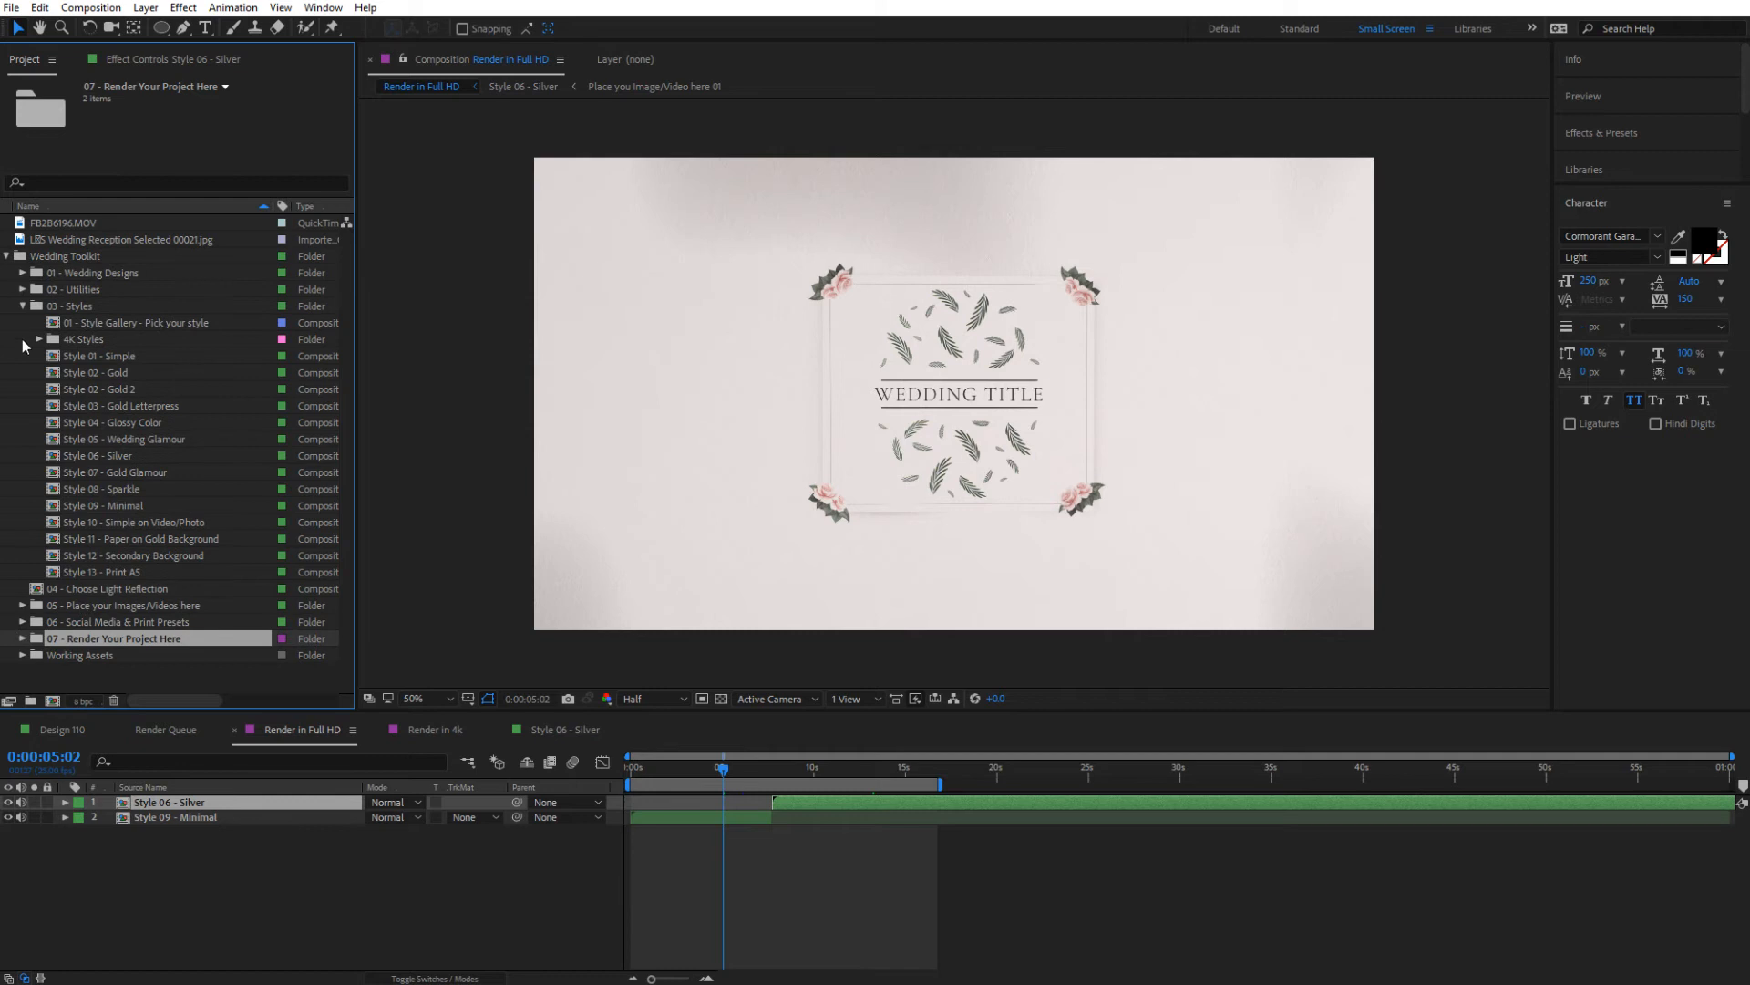
pyautogui.click(23, 306)
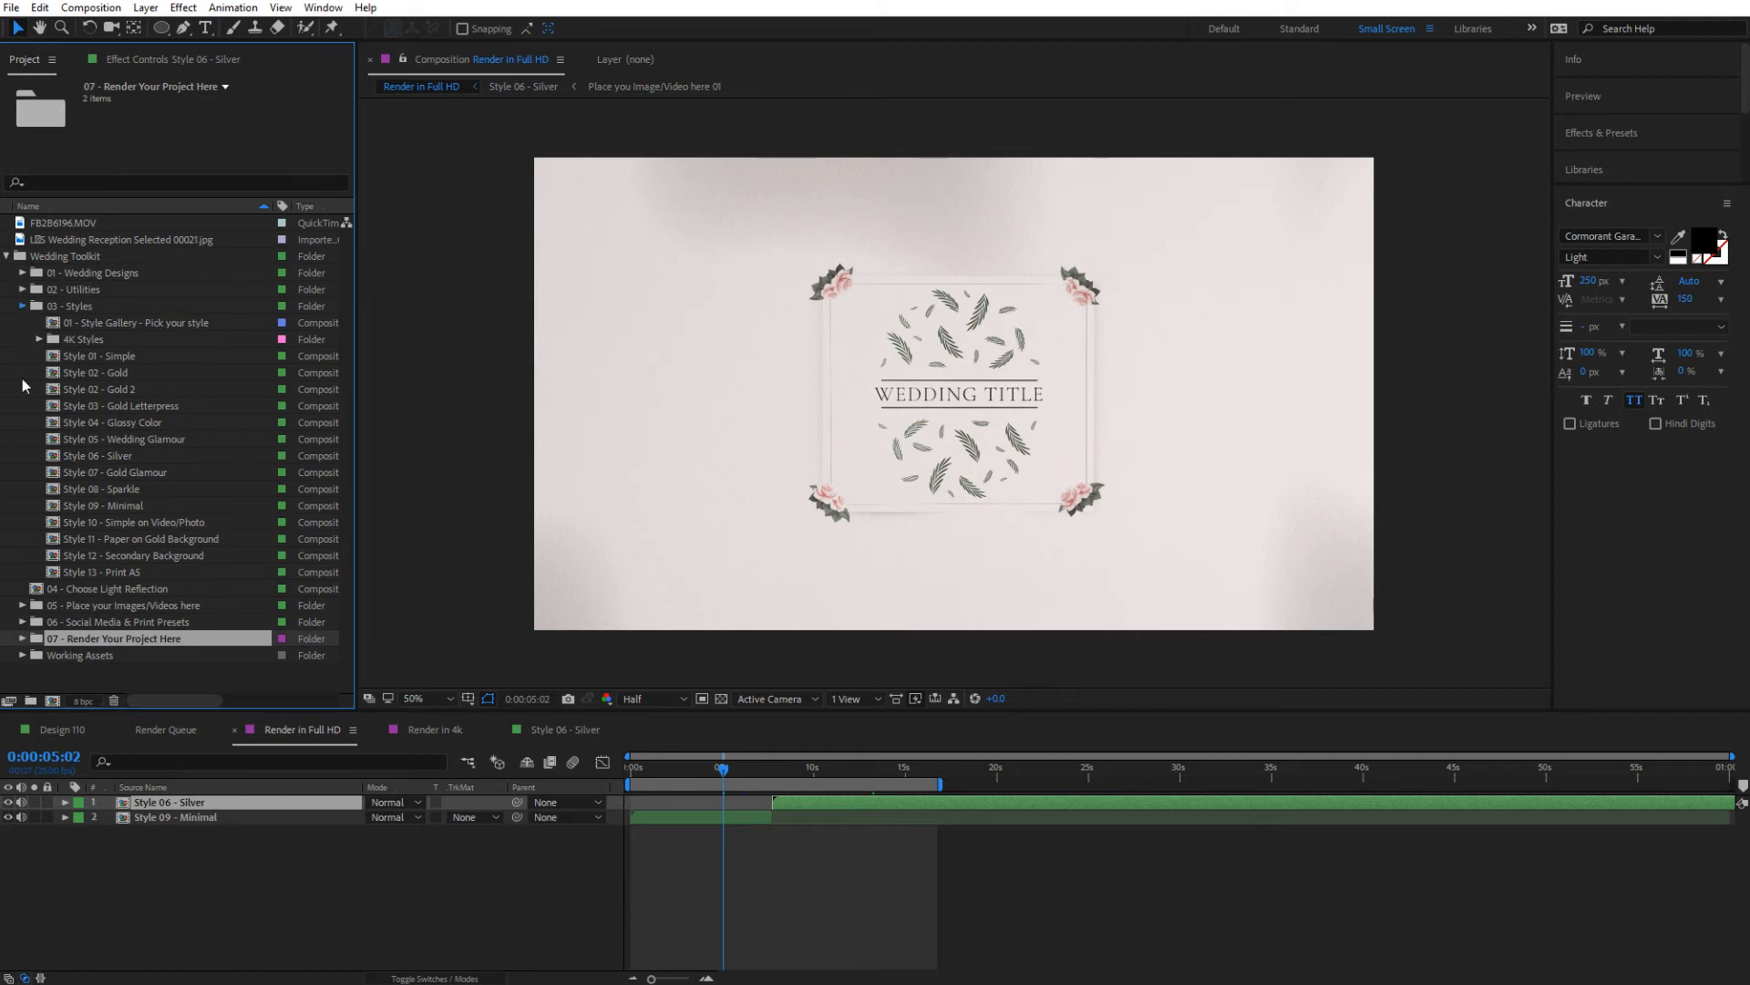
# Expand the 02 - Utilities folder down to 06 - Transitions and its 01 - Transition Gallery subfolder
pyautogui.click(78, 289)
pyautogui.click(23, 289)
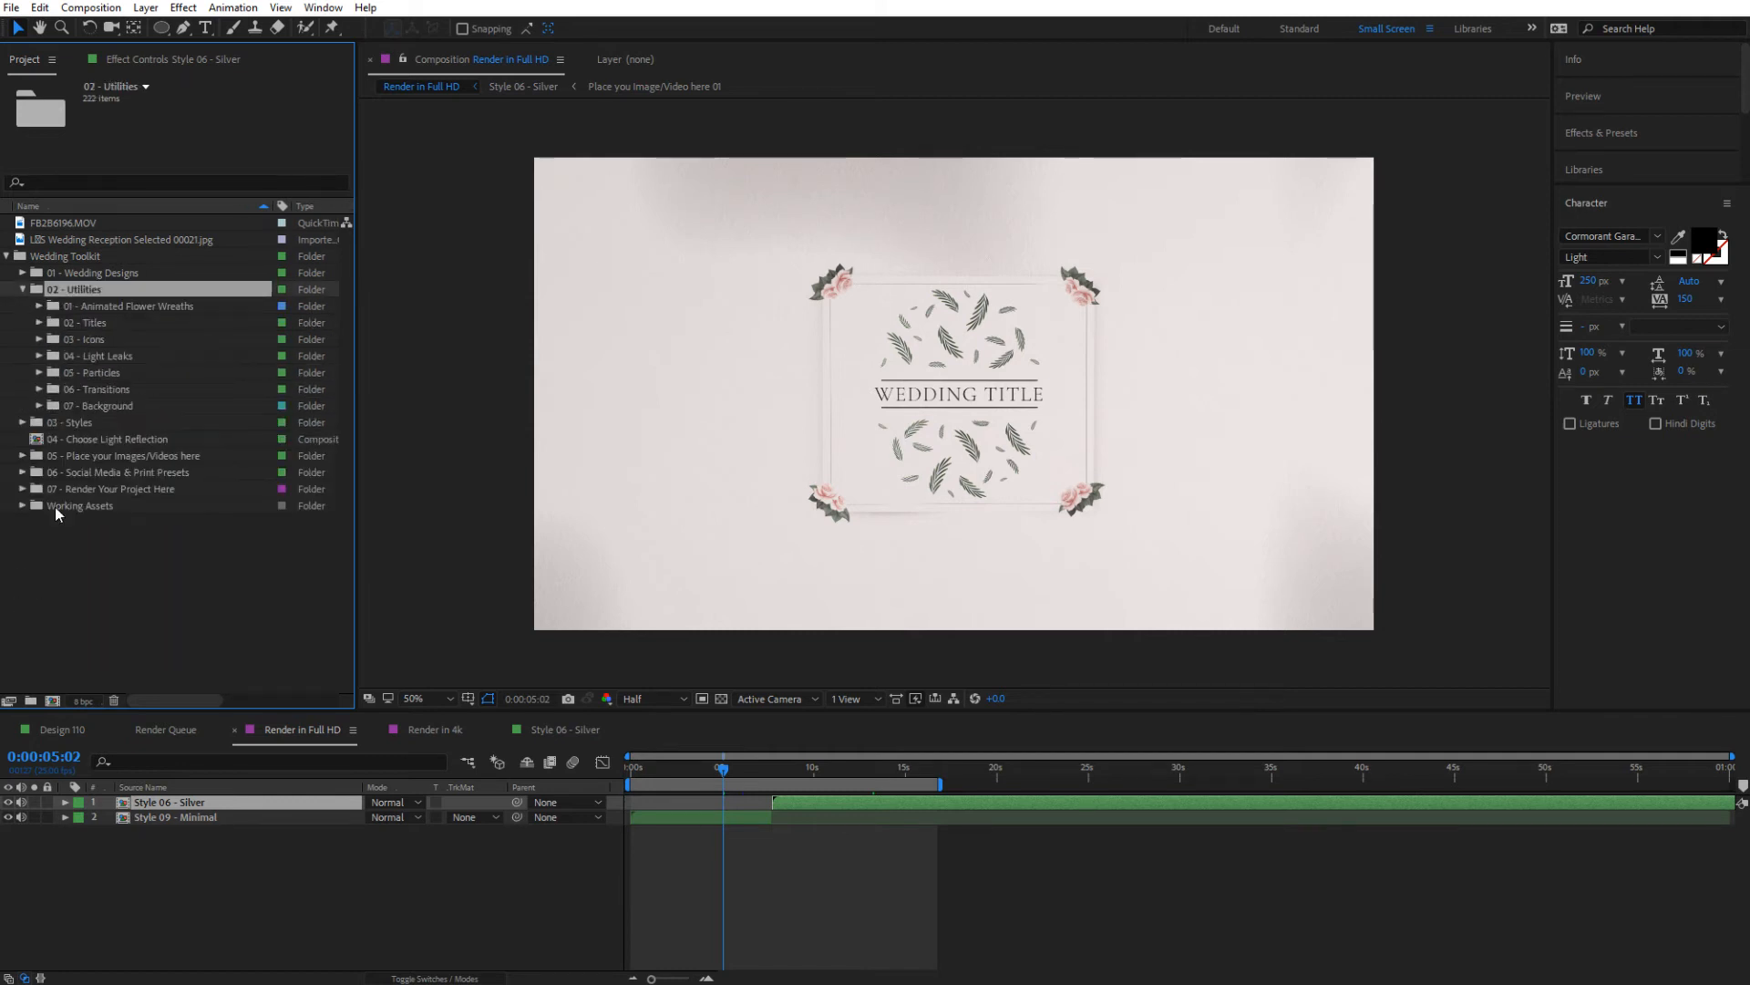
pyautogui.click(106, 389)
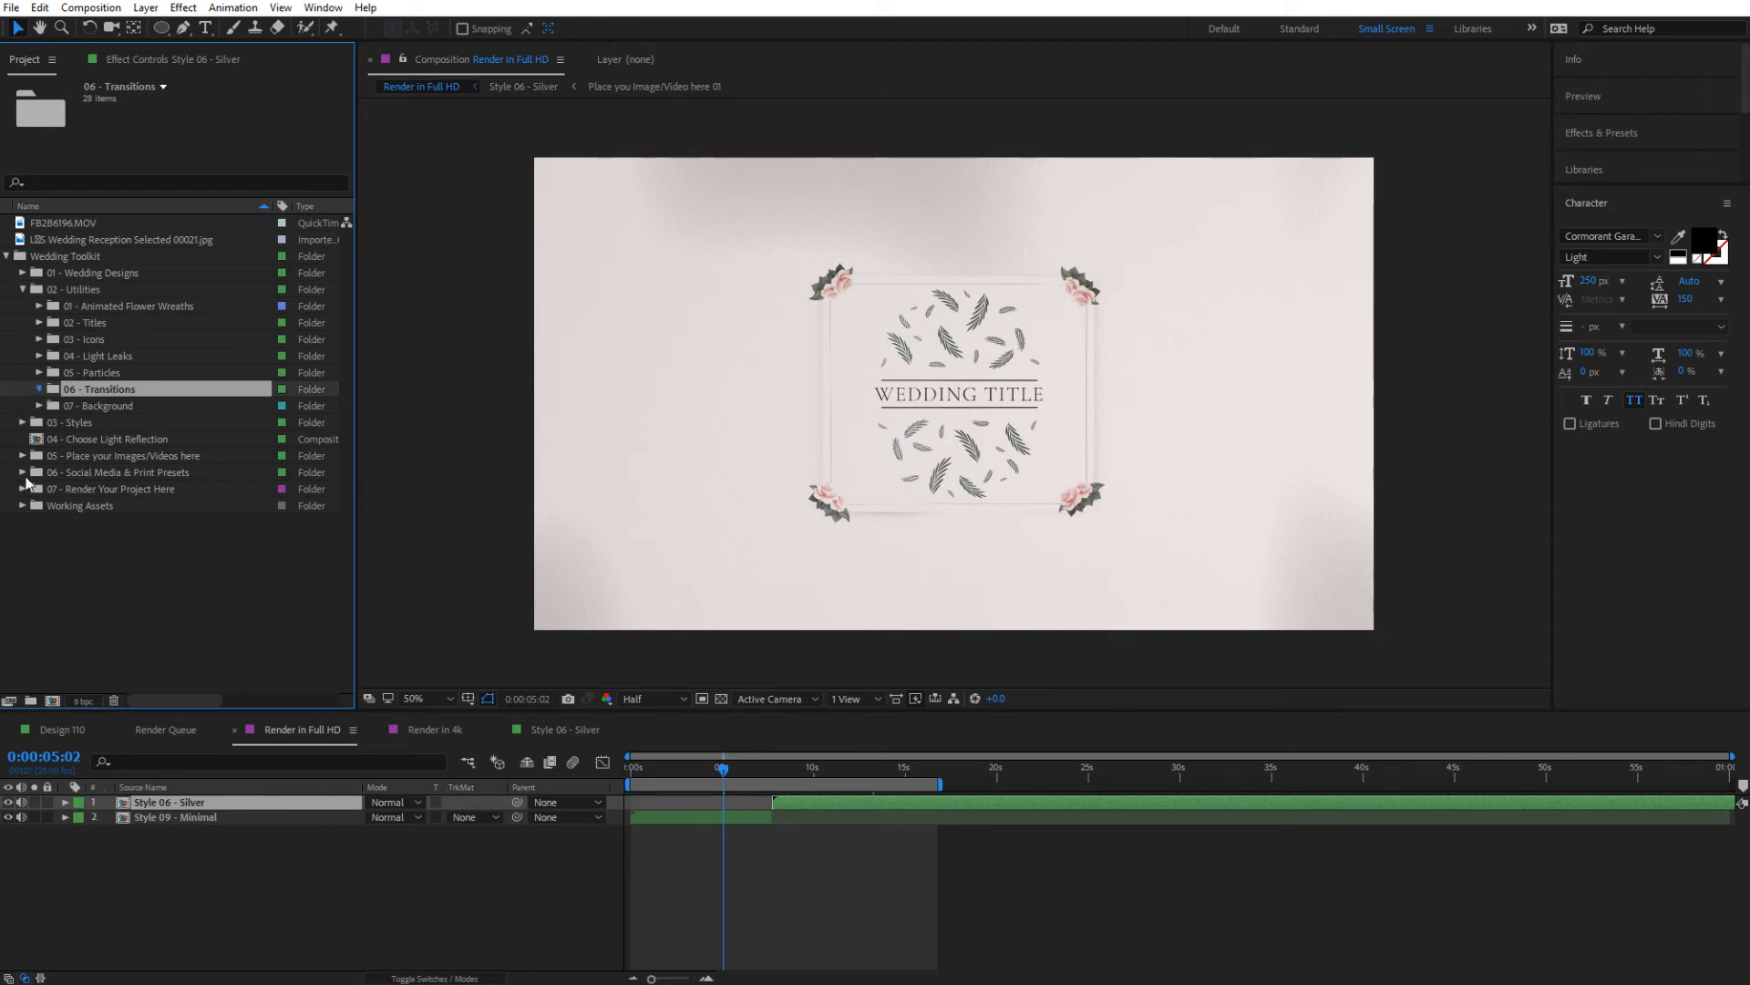
pyautogui.click(39, 389)
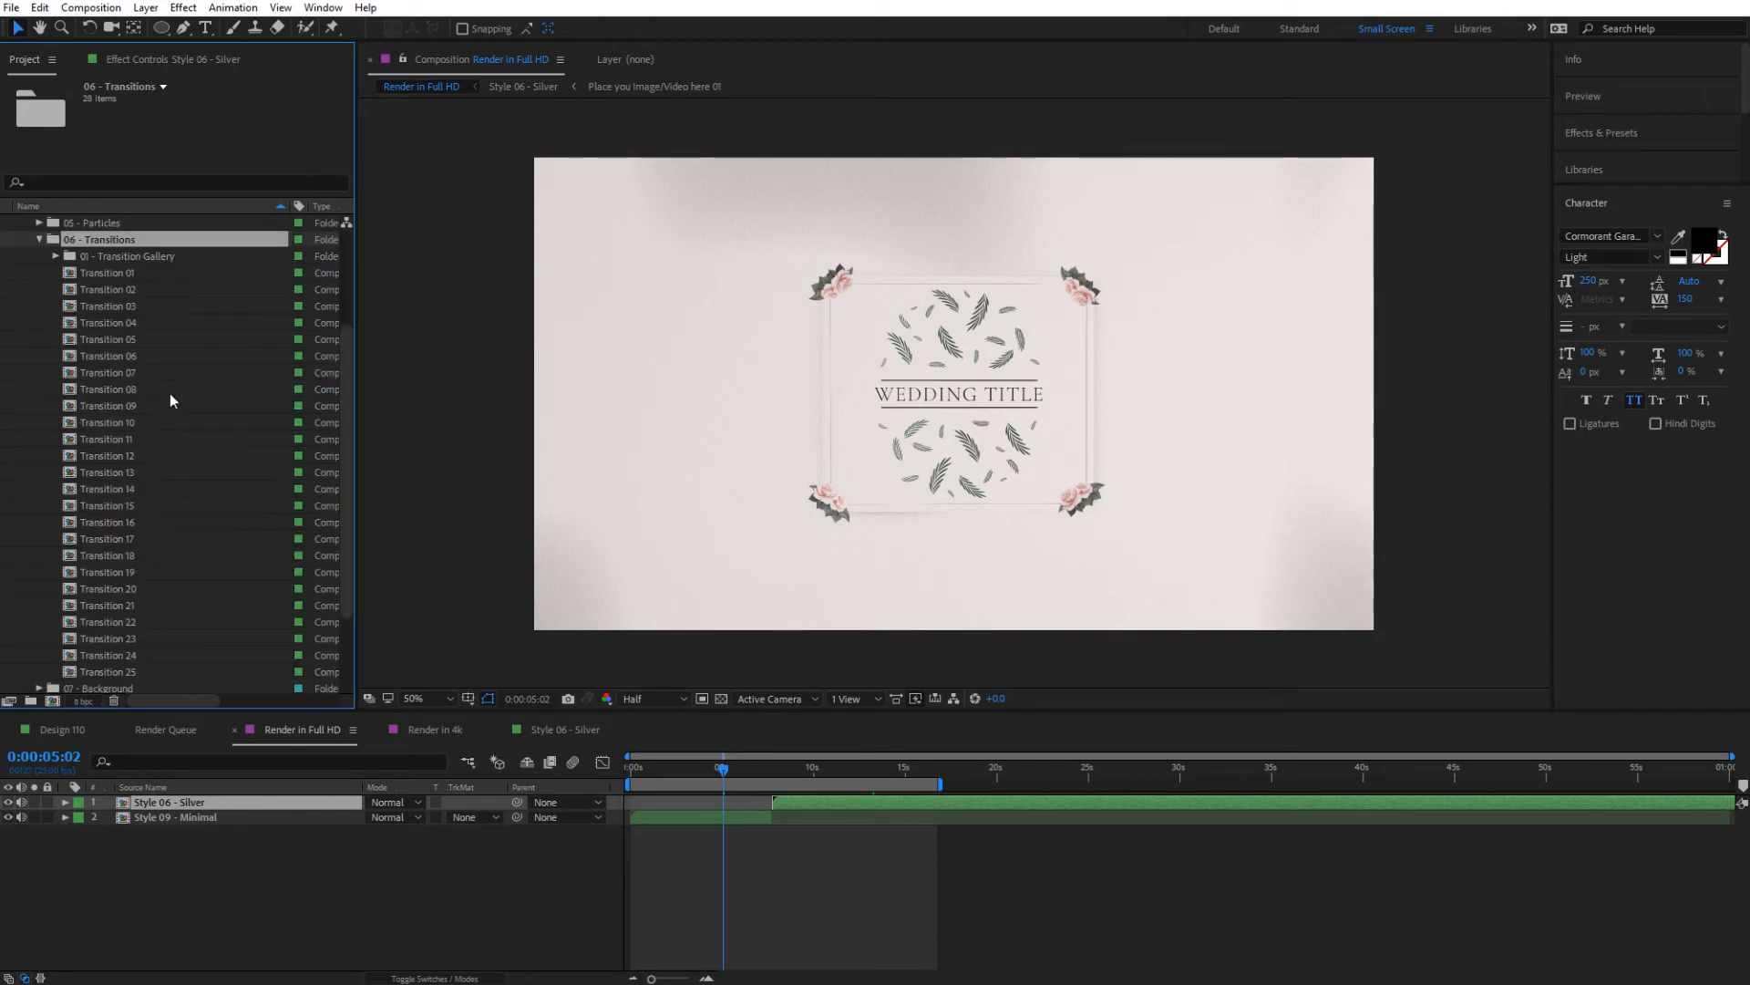
pyautogui.click(73, 256)
pyautogui.click(57, 257)
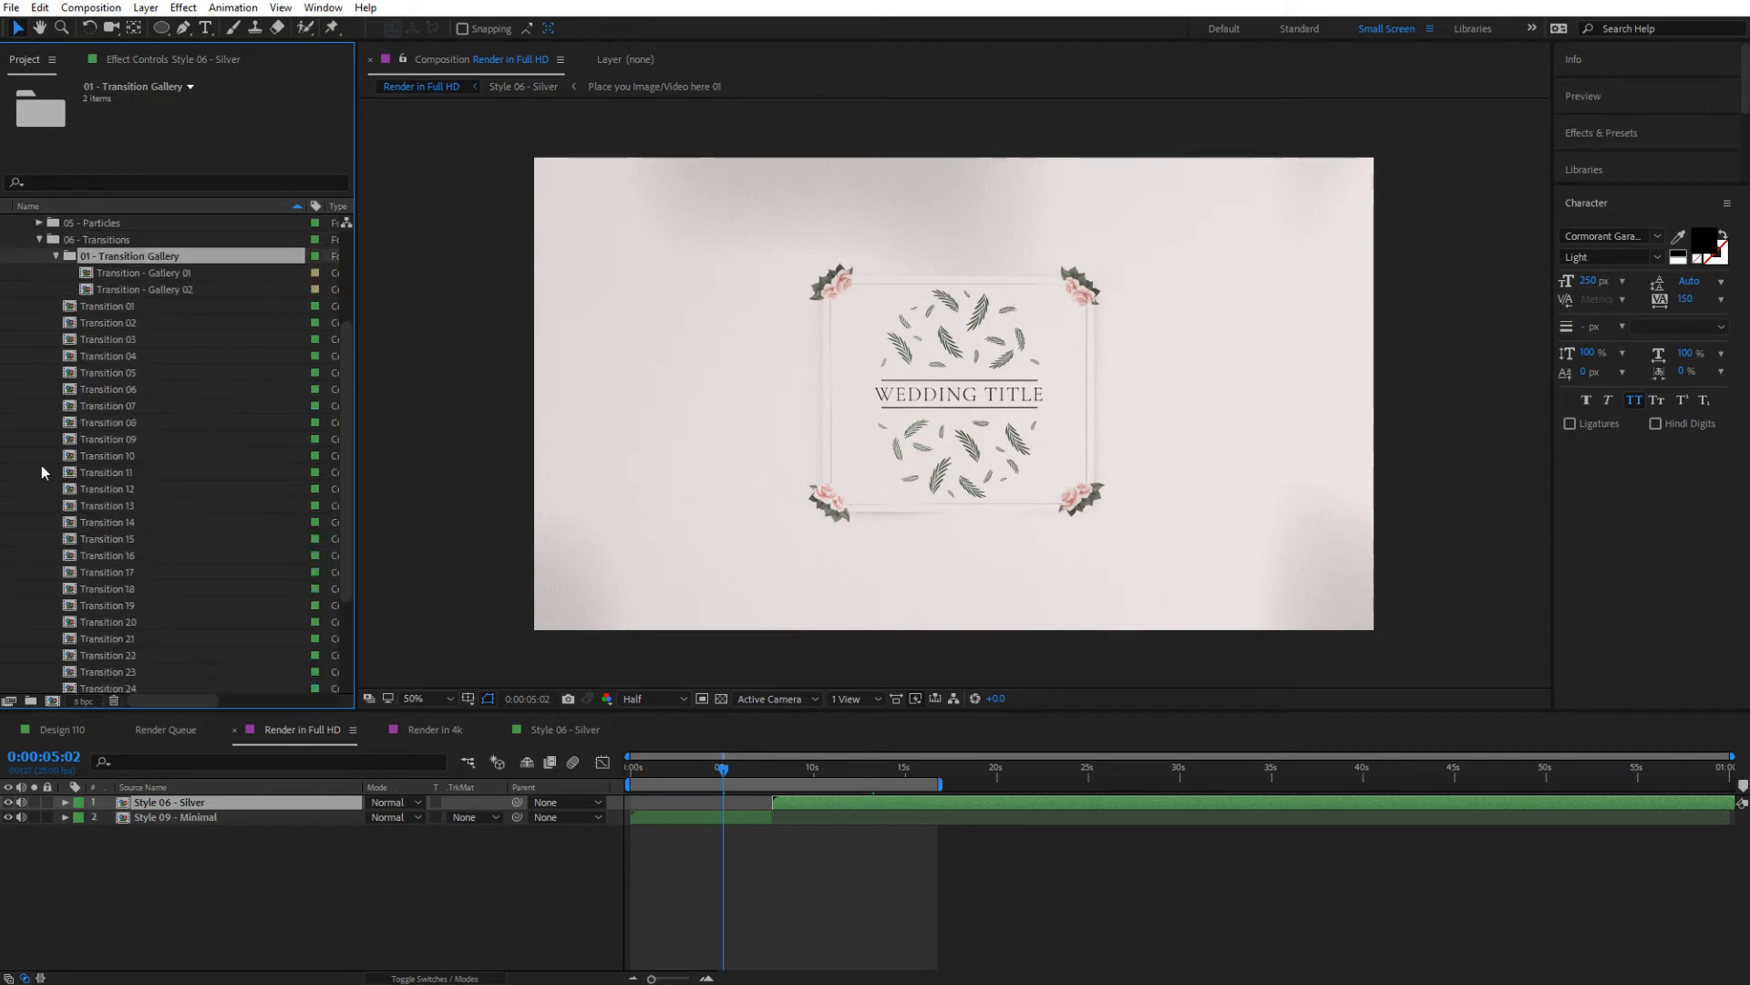
# Scrub through the previews in Transition - Gallery 01 and Transition - Gallery 02, and select the Transition 01 preview in Gallery 01
pyautogui.doubleClick(133, 273)
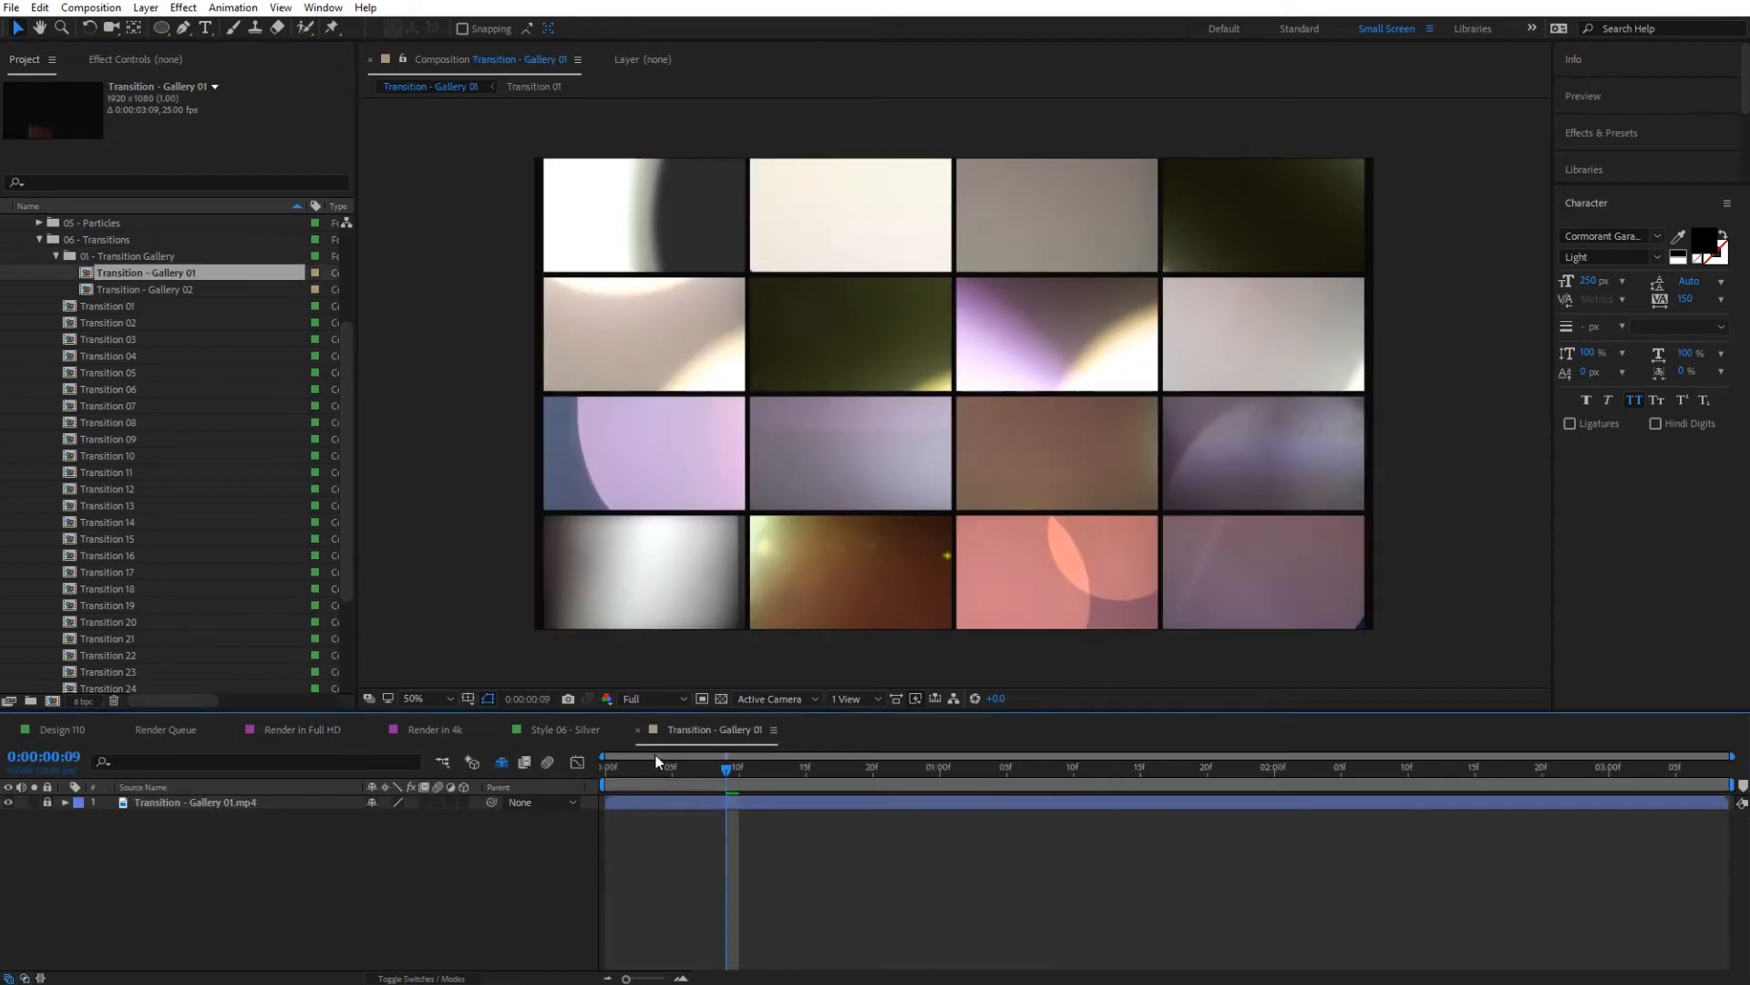
pyautogui.moveTo(671, 758); pyautogui.dragTo(724, 778)
pyautogui.moveTo(707, 771); pyautogui.dragTo(753, 779)
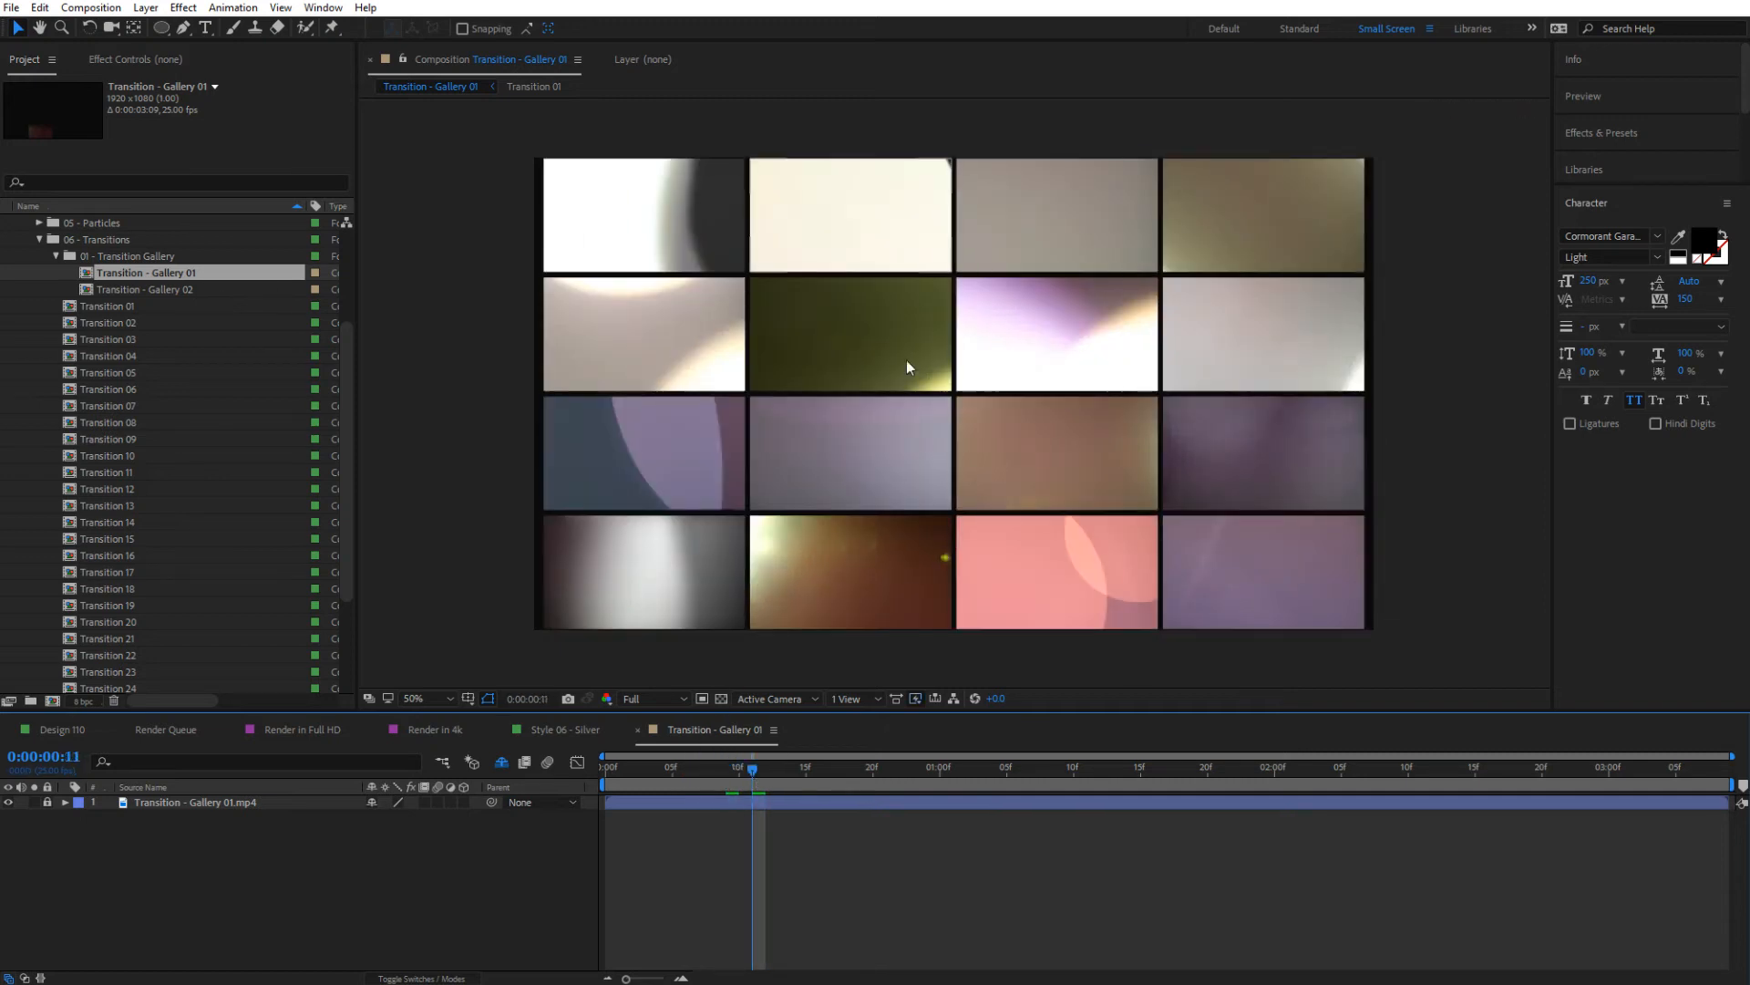
pyautogui.doubleClick(149, 289)
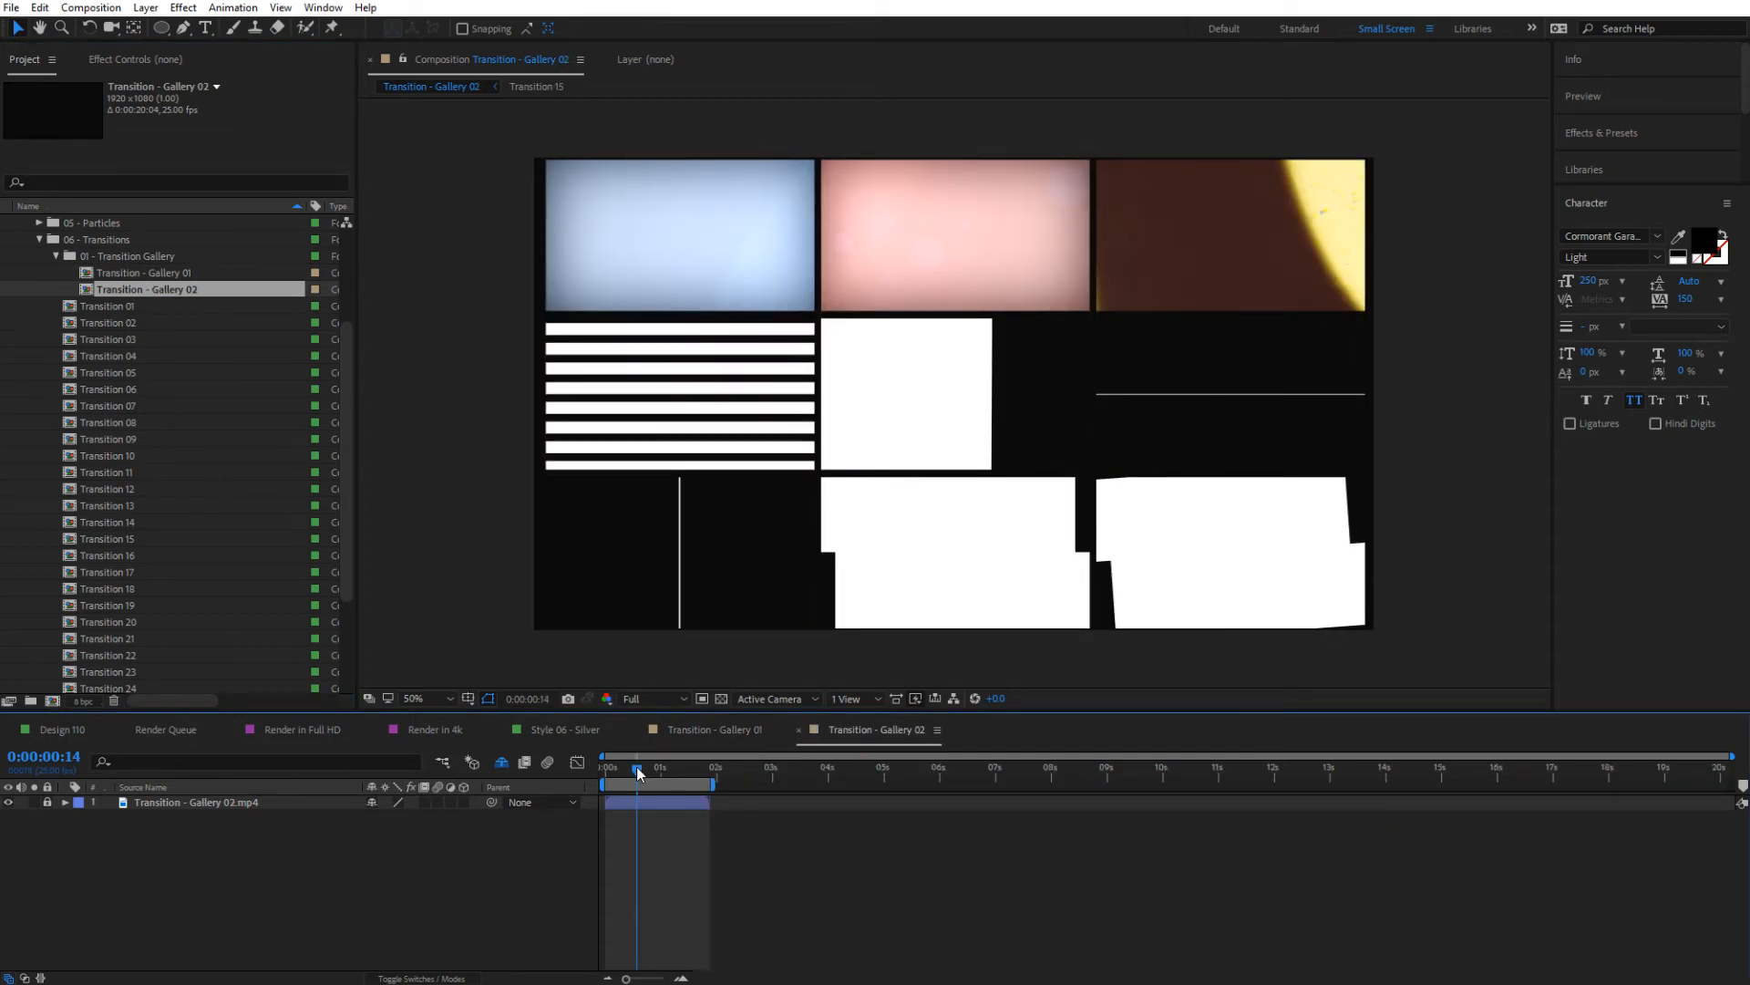
pyautogui.moveTo(637, 768)
pyautogui.mouseDown()
pyautogui.moveTo(611, 767)
pyautogui.moveTo(660, 778)
pyautogui.moveTo(620, 782)
pyautogui.moveTo(634, 782)
pyautogui.mouseUp()
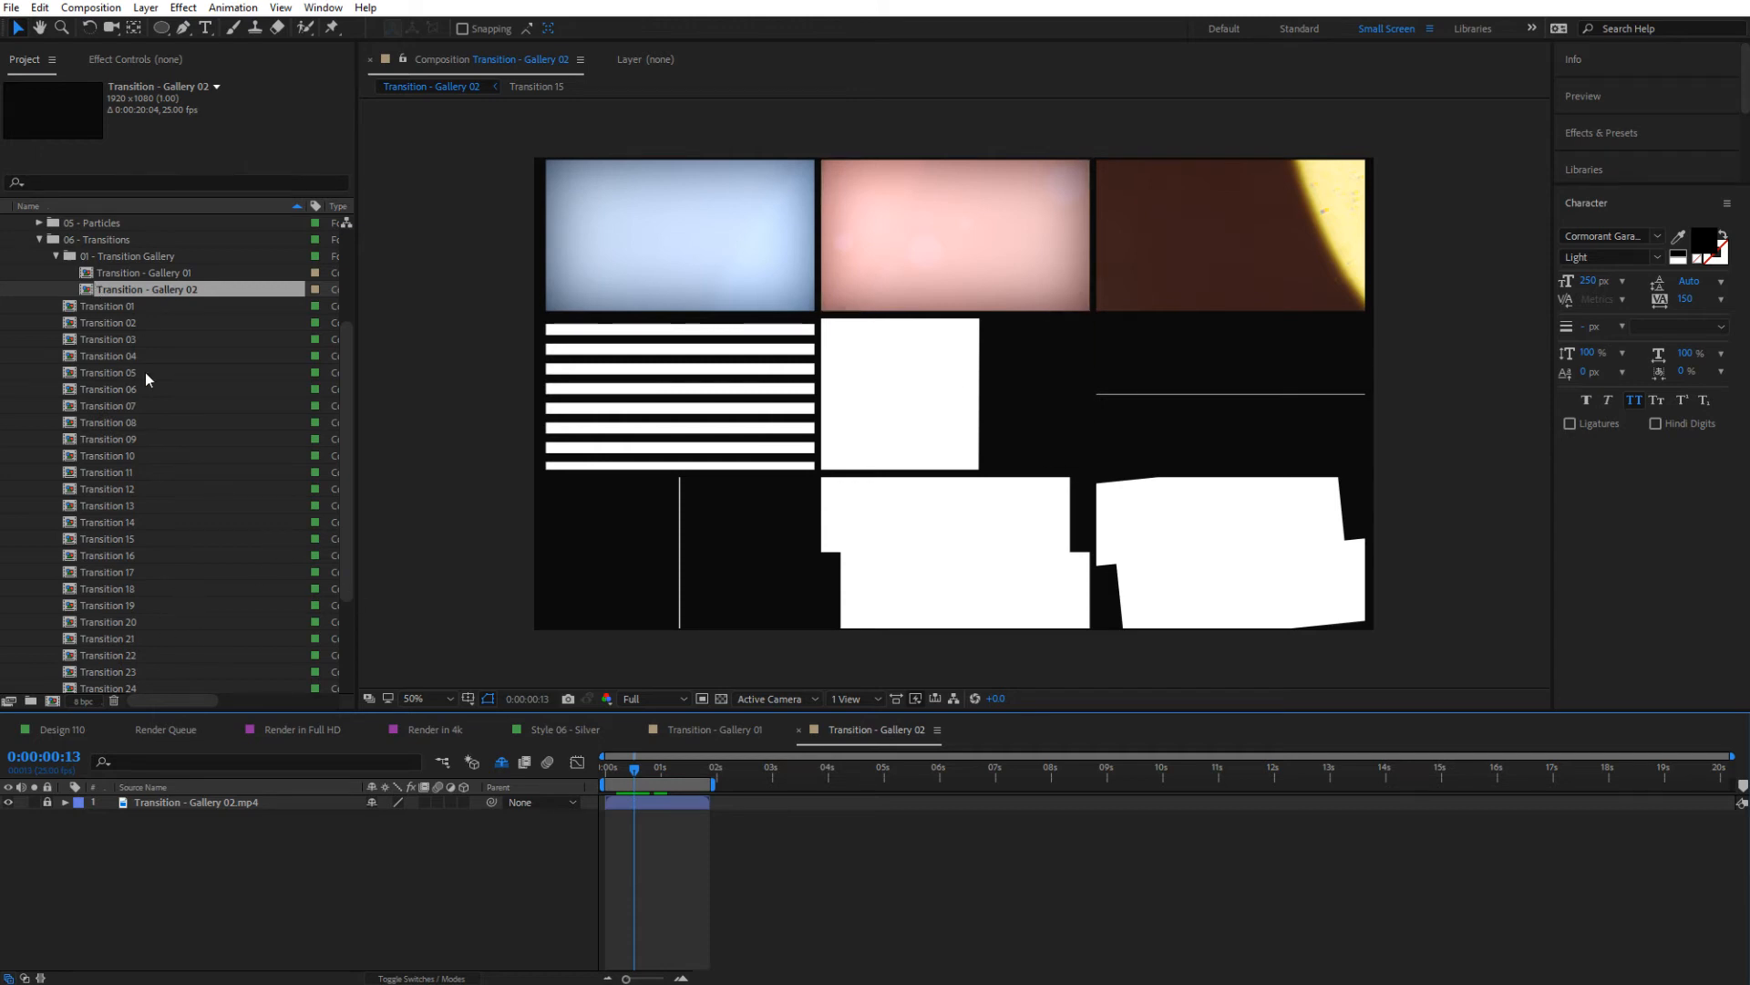
pyautogui.click(706, 731)
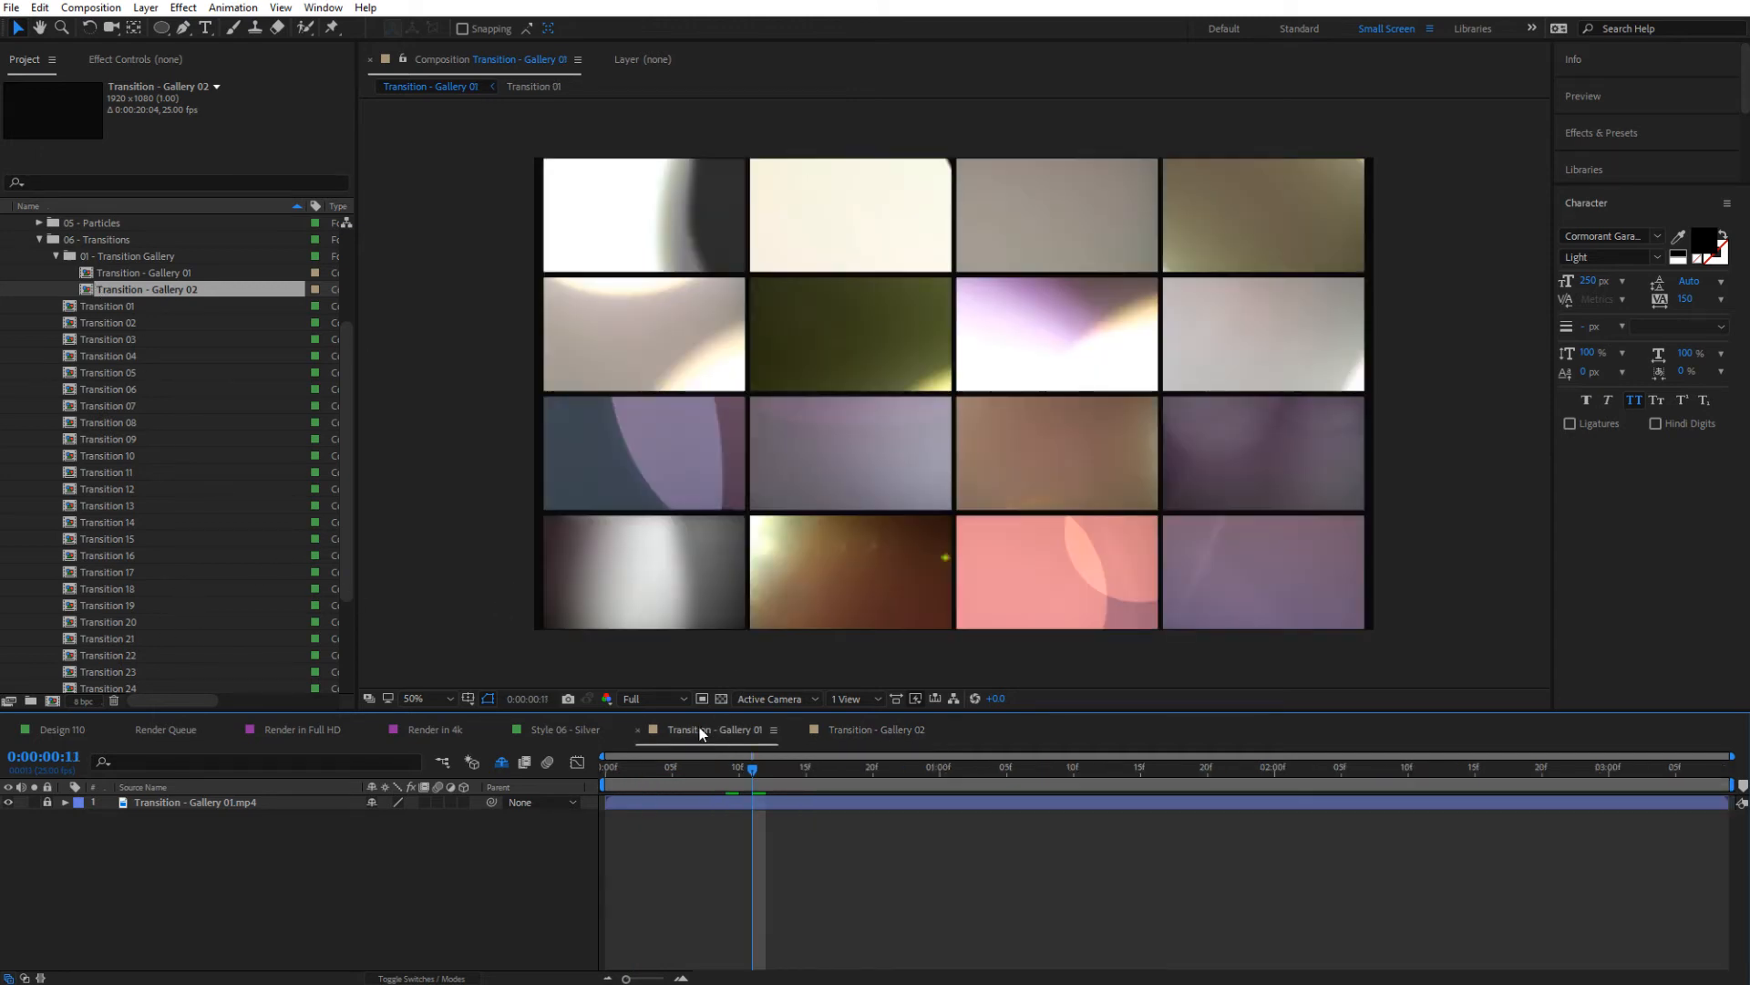
pyautogui.click(628, 206)
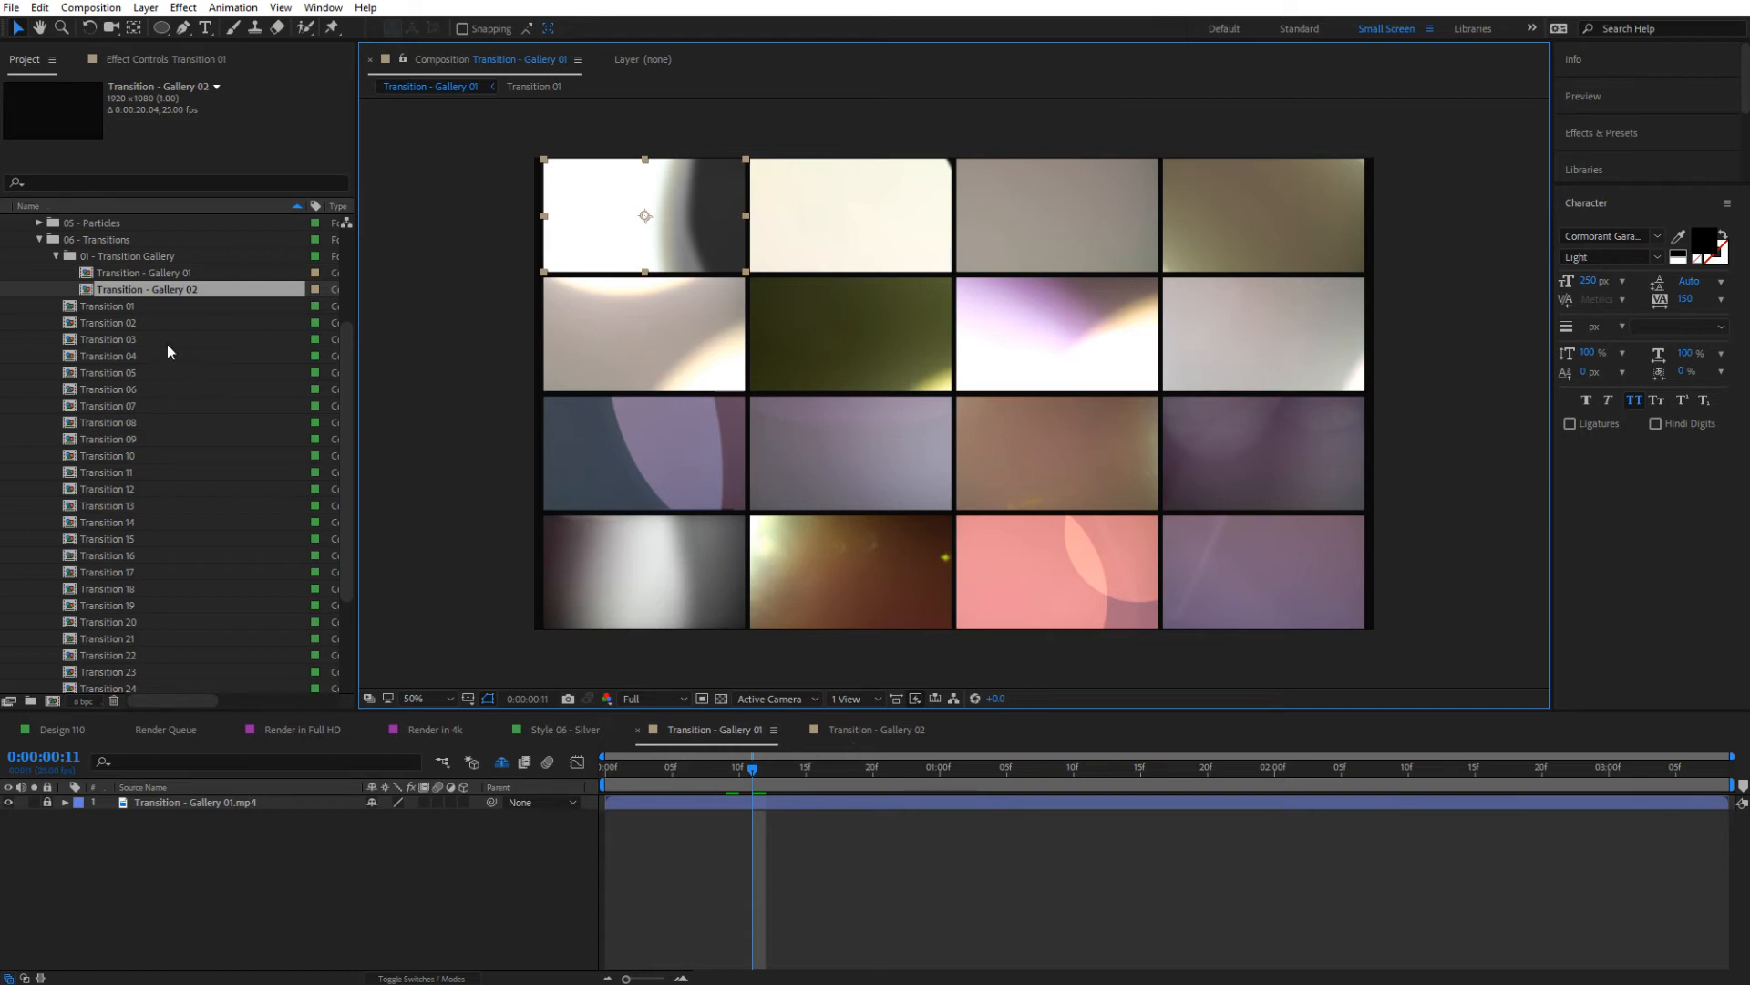
# Open Transition - Gallery 02 and select the Transition 16 preview to identify that transition
pyautogui.doubleClick(155, 286)
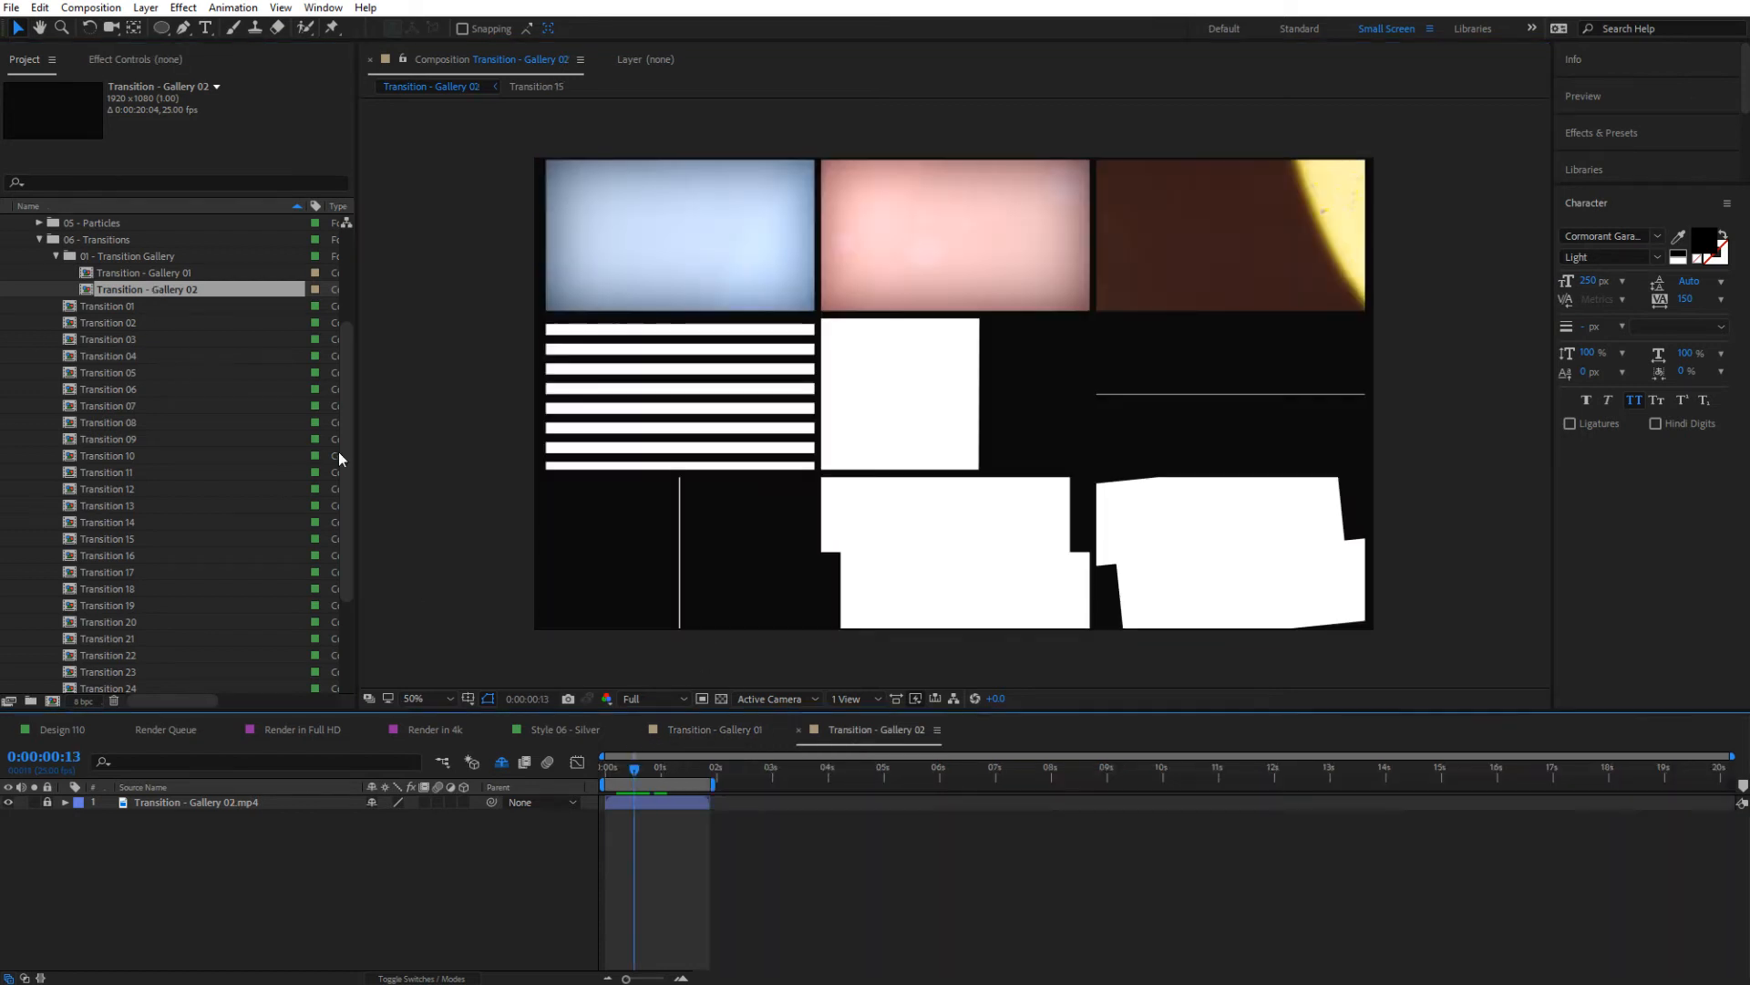
pyautogui.click(1003, 417)
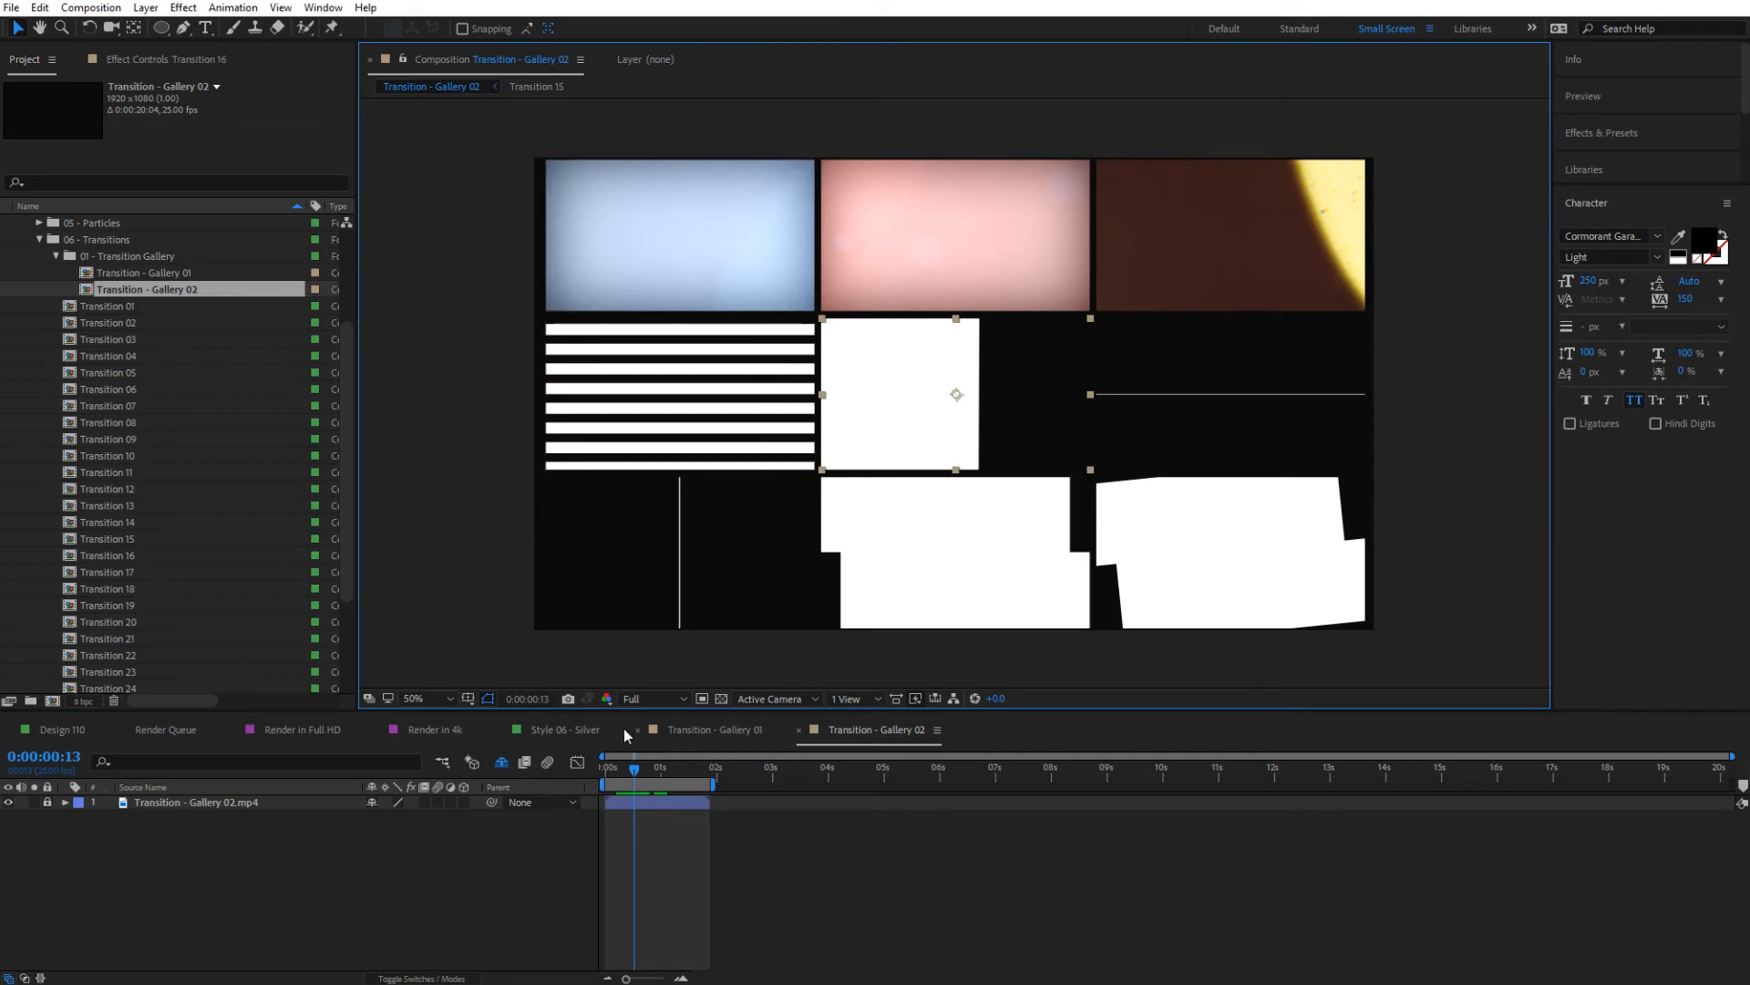
# Place Transition 01 over the cut between the two styles in Render in Full HD, trying Screen blending before setting it to Add
pyautogui.click(320, 728)
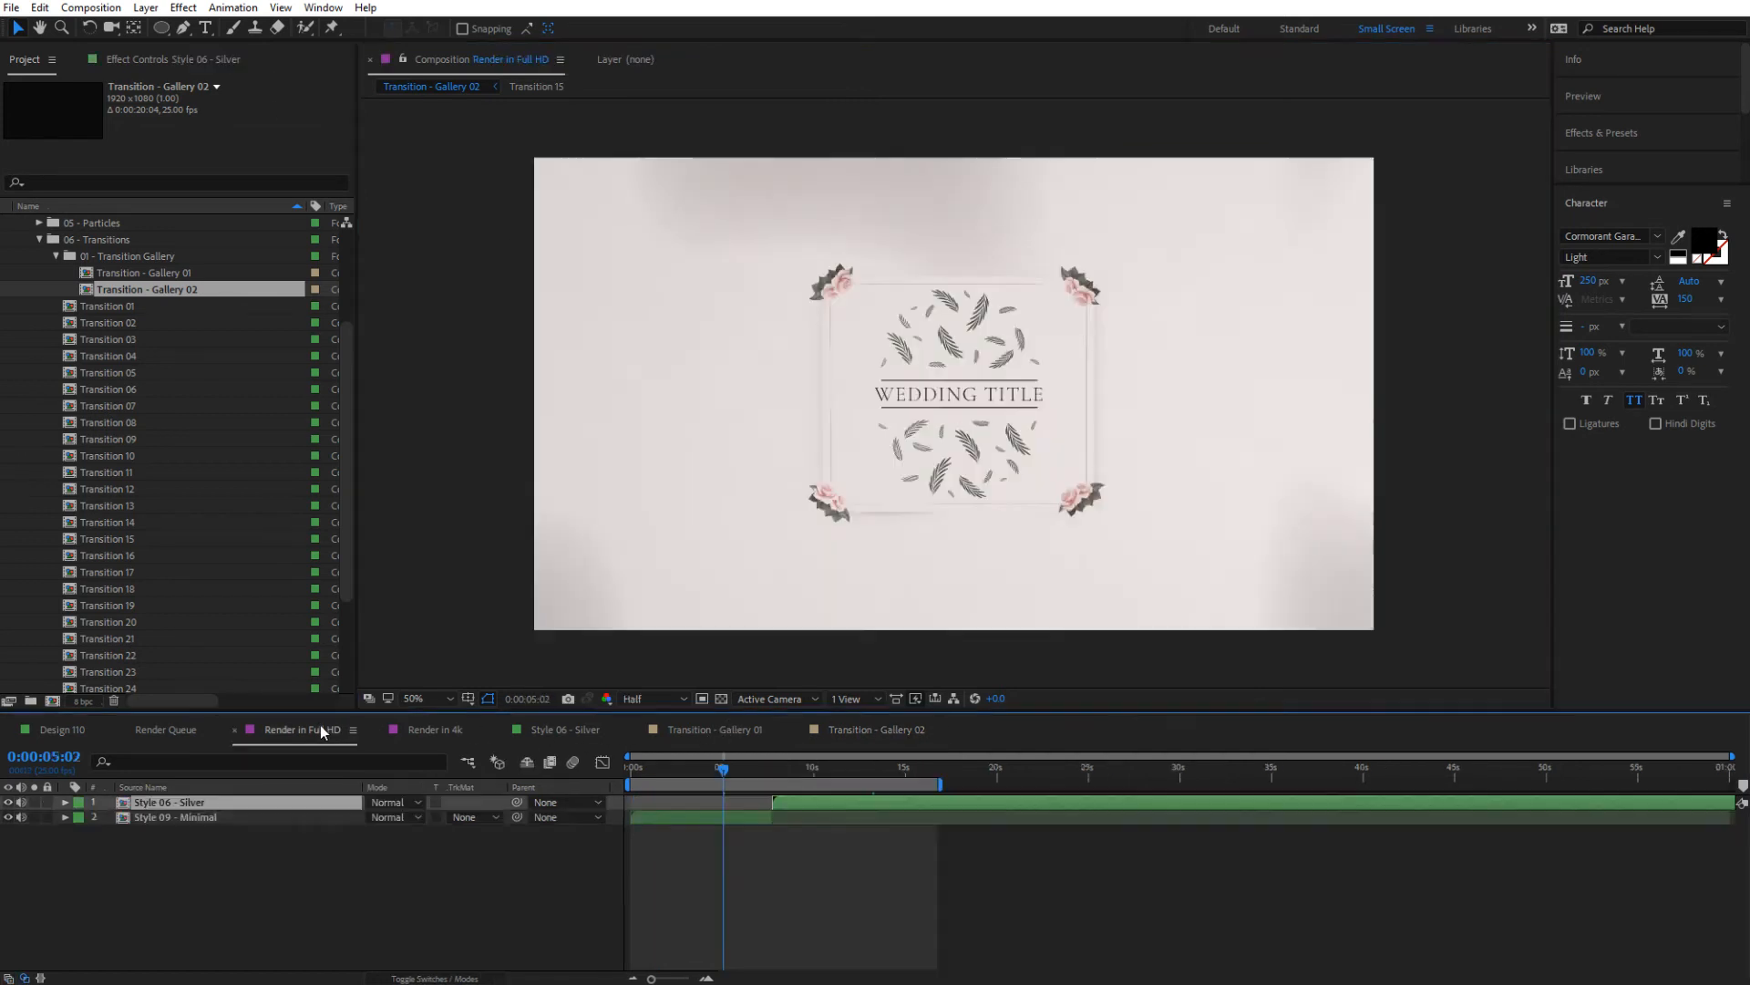
pyautogui.moveTo(111, 308); pyautogui.dragTo(771, 802)
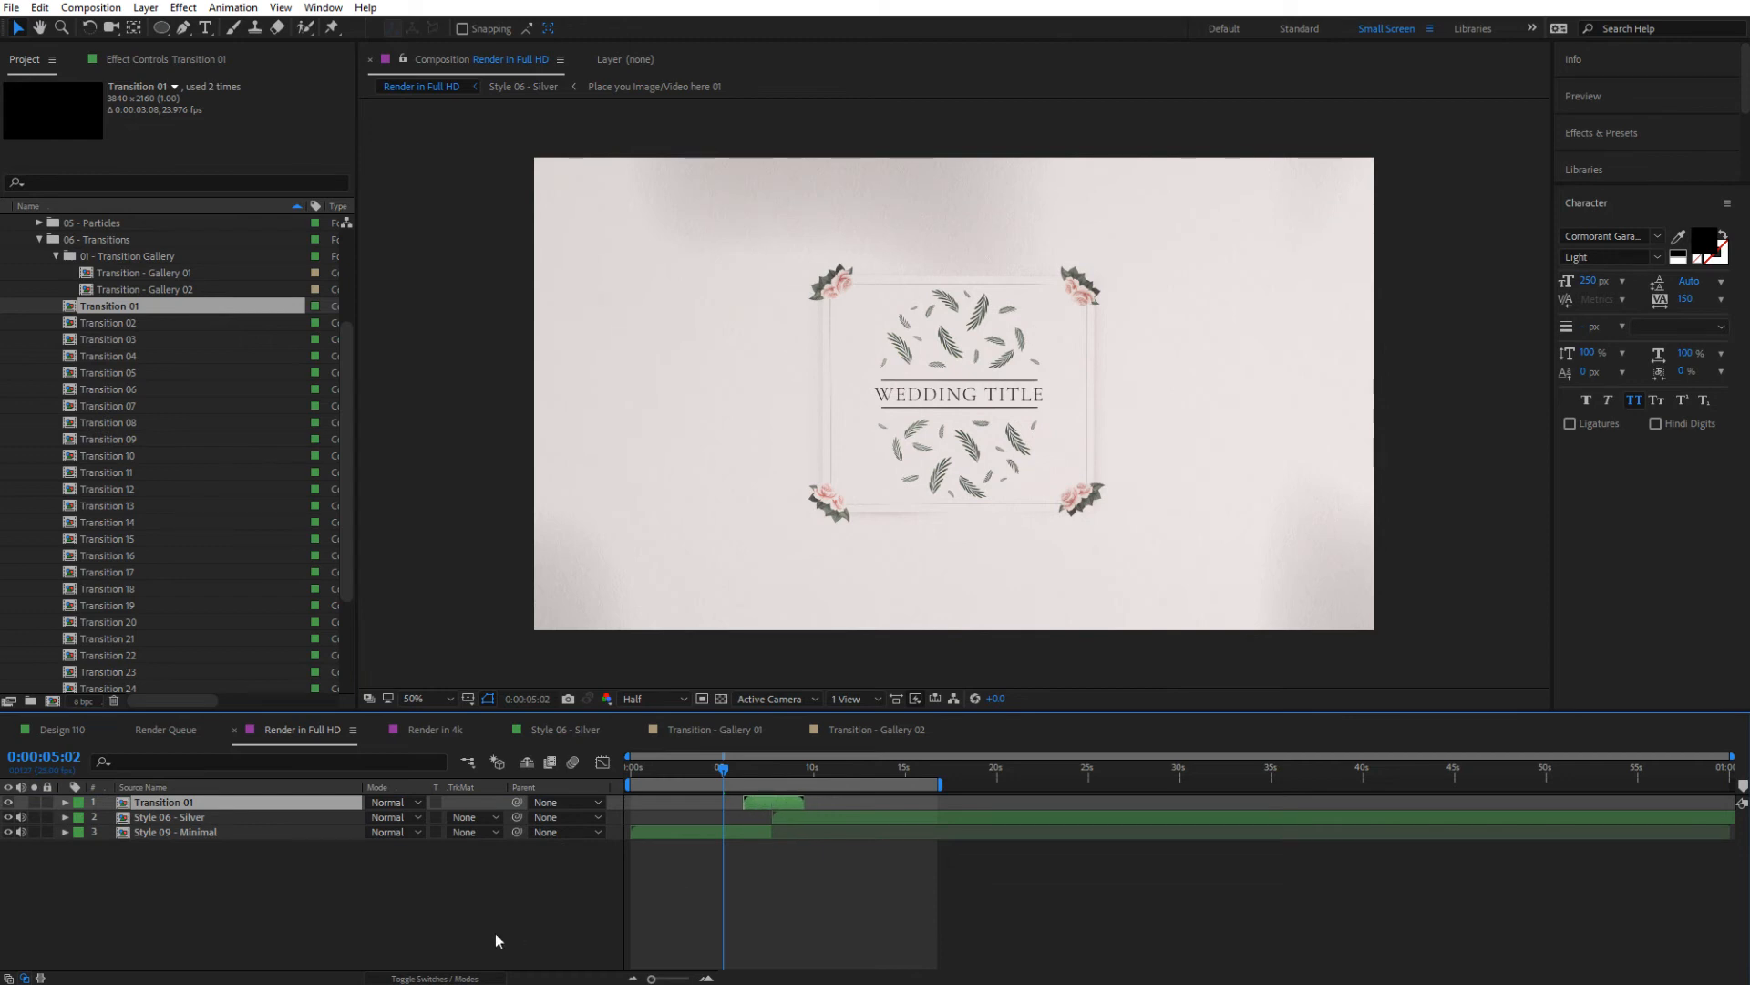
pyautogui.click(395, 804)
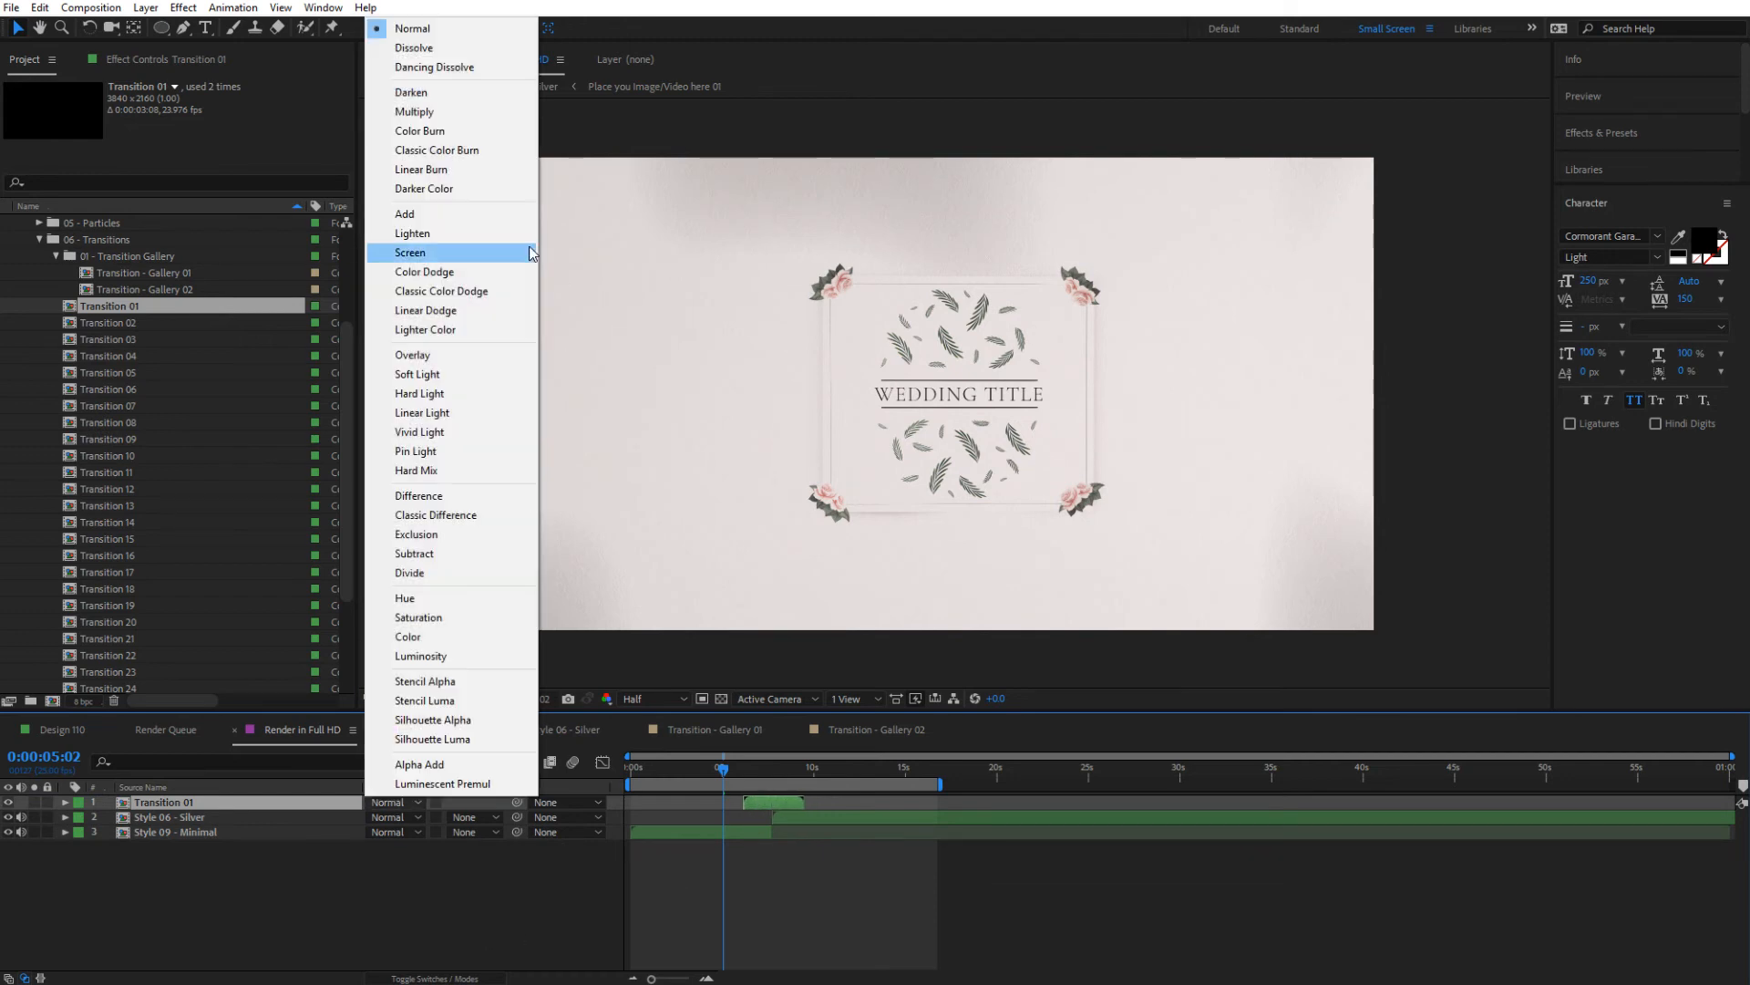
pyautogui.click(460, 253)
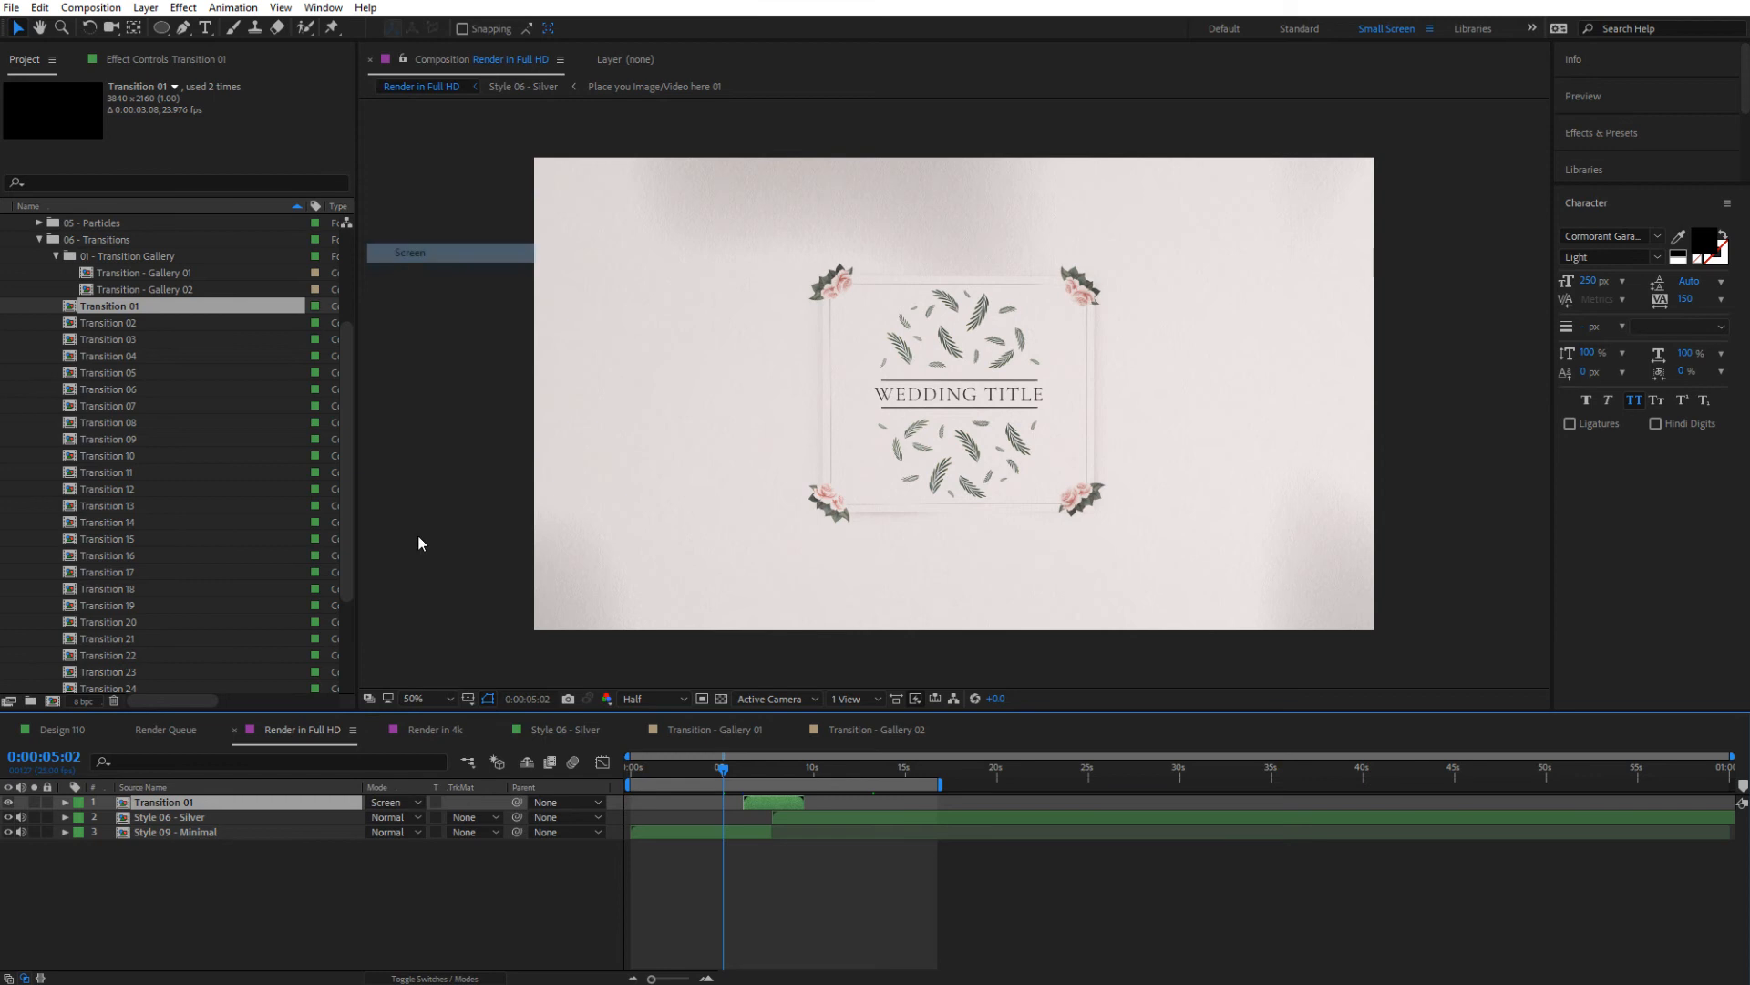
pyautogui.click(395, 804)
pyautogui.click(456, 216)
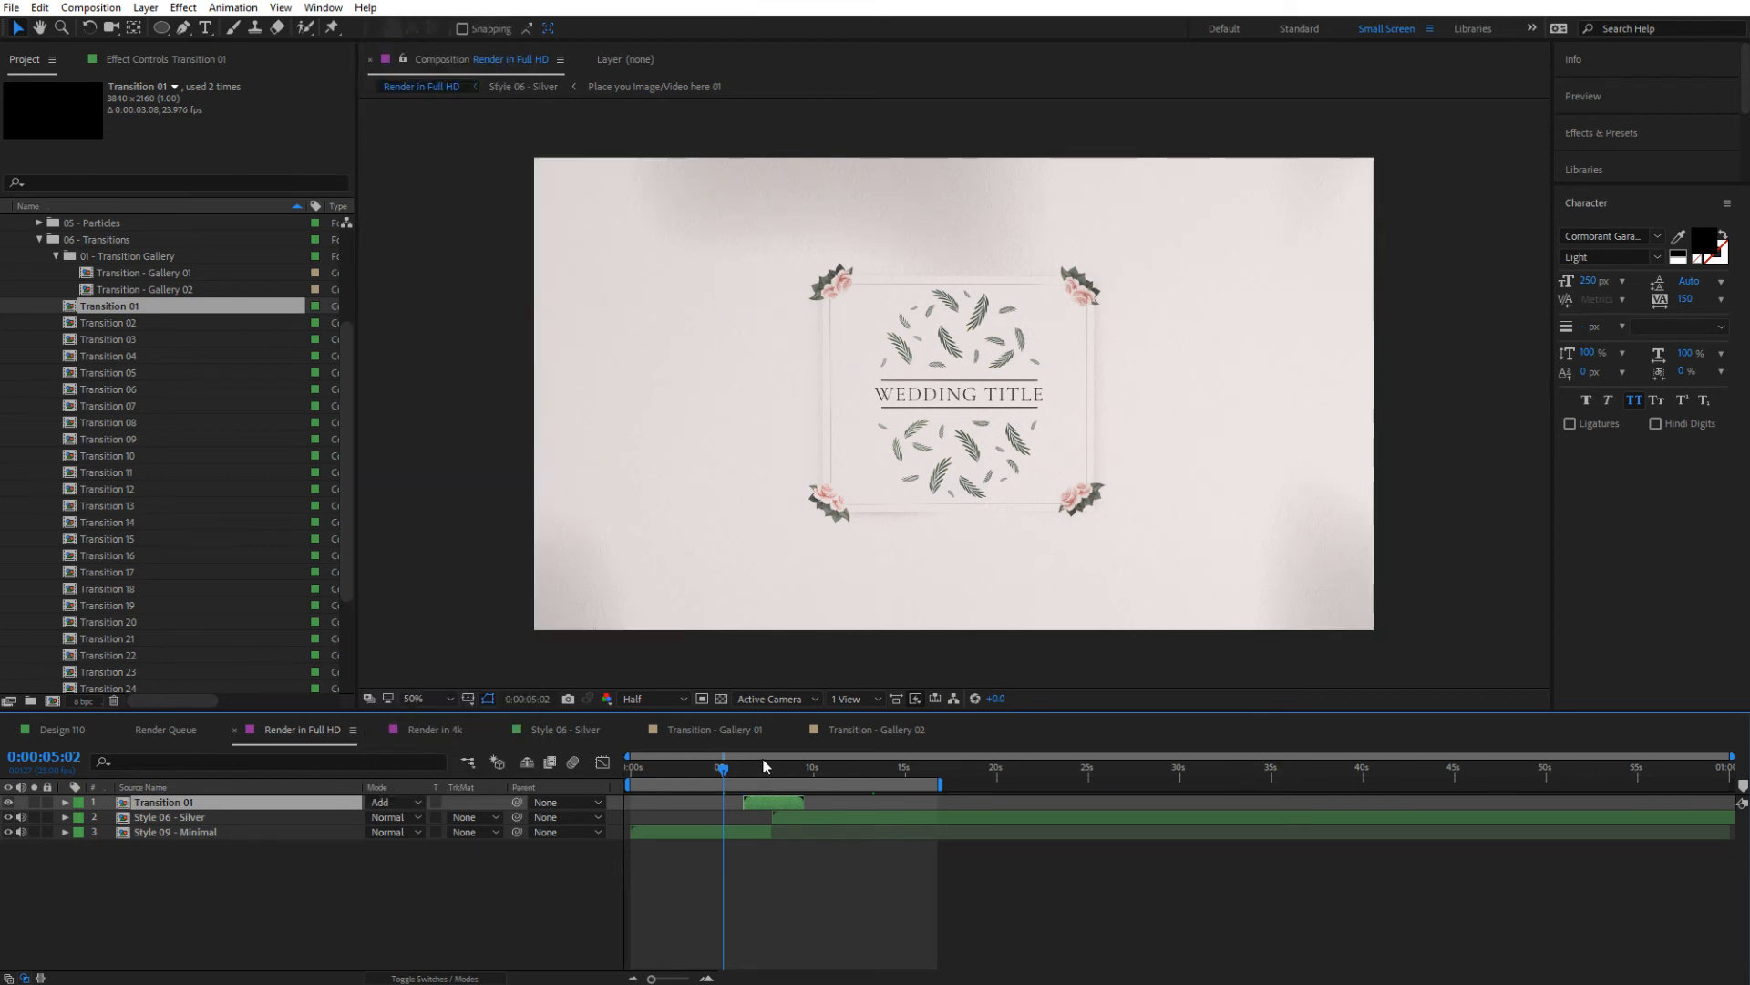
# Scrub through the transition, set the preview resolution to Quarter, and start the work area at about 0:00:06:03
pyautogui.moveTo(766, 773); pyautogui.dragTo(773, 774)
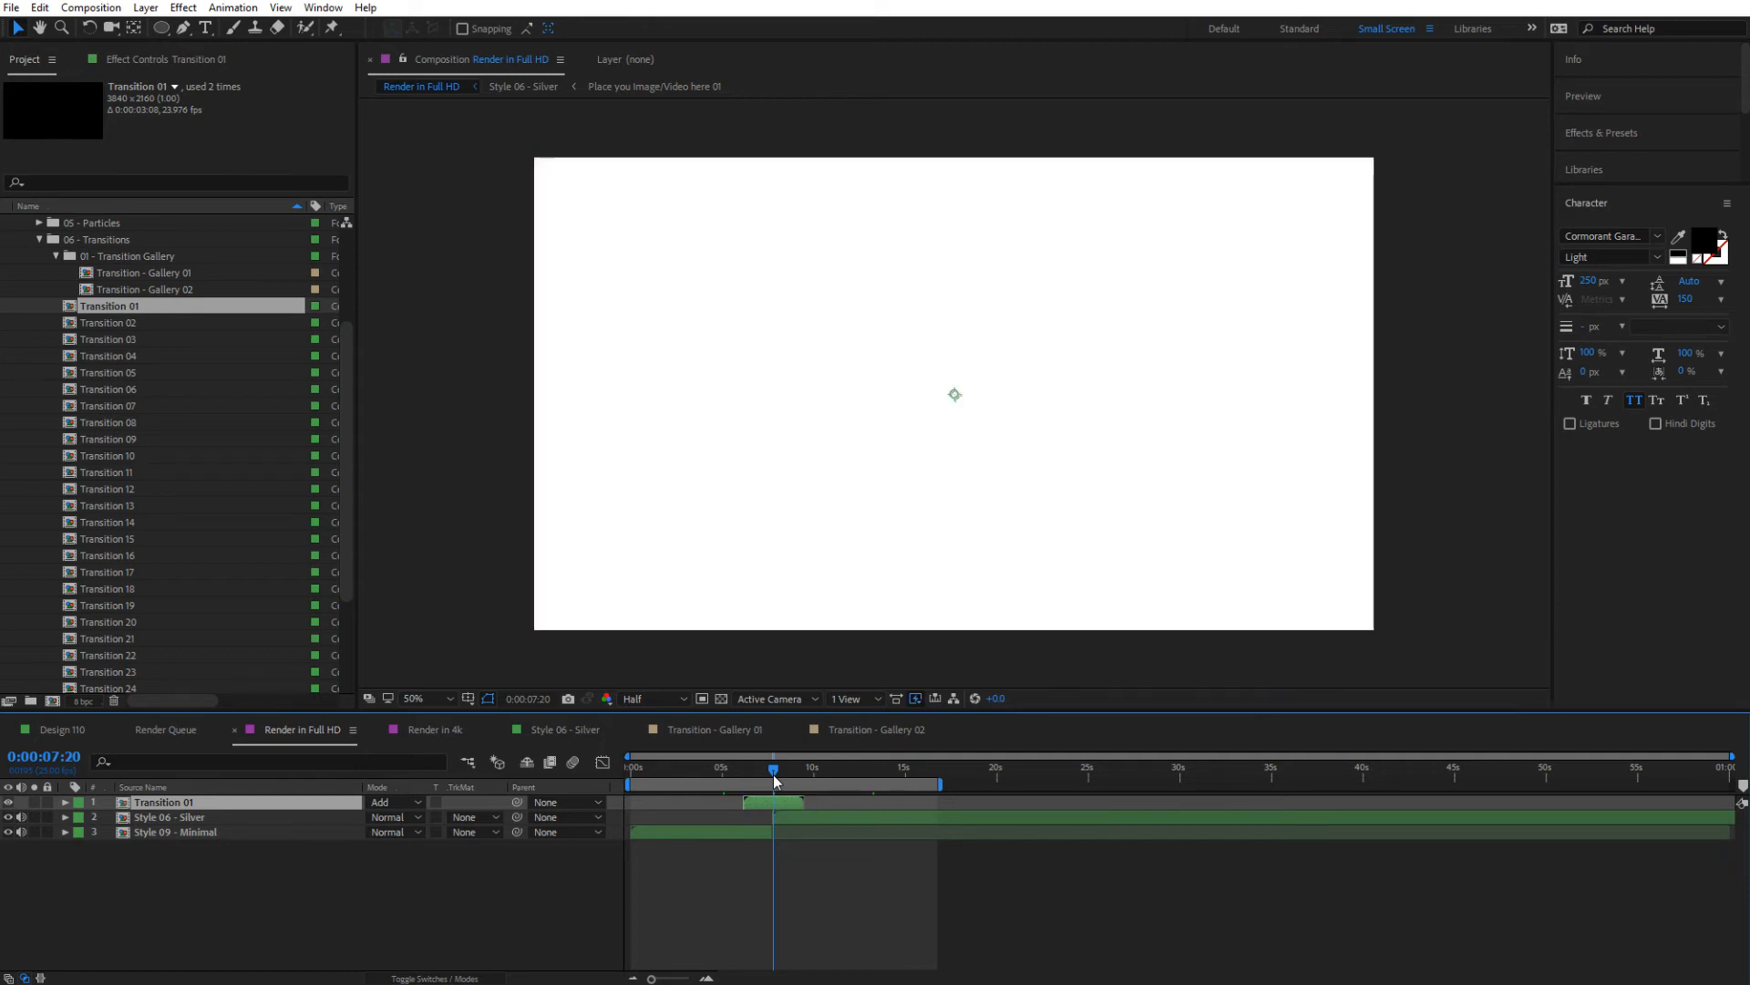
pyautogui.moveTo(774, 774); pyautogui.dragTo(770, 773)
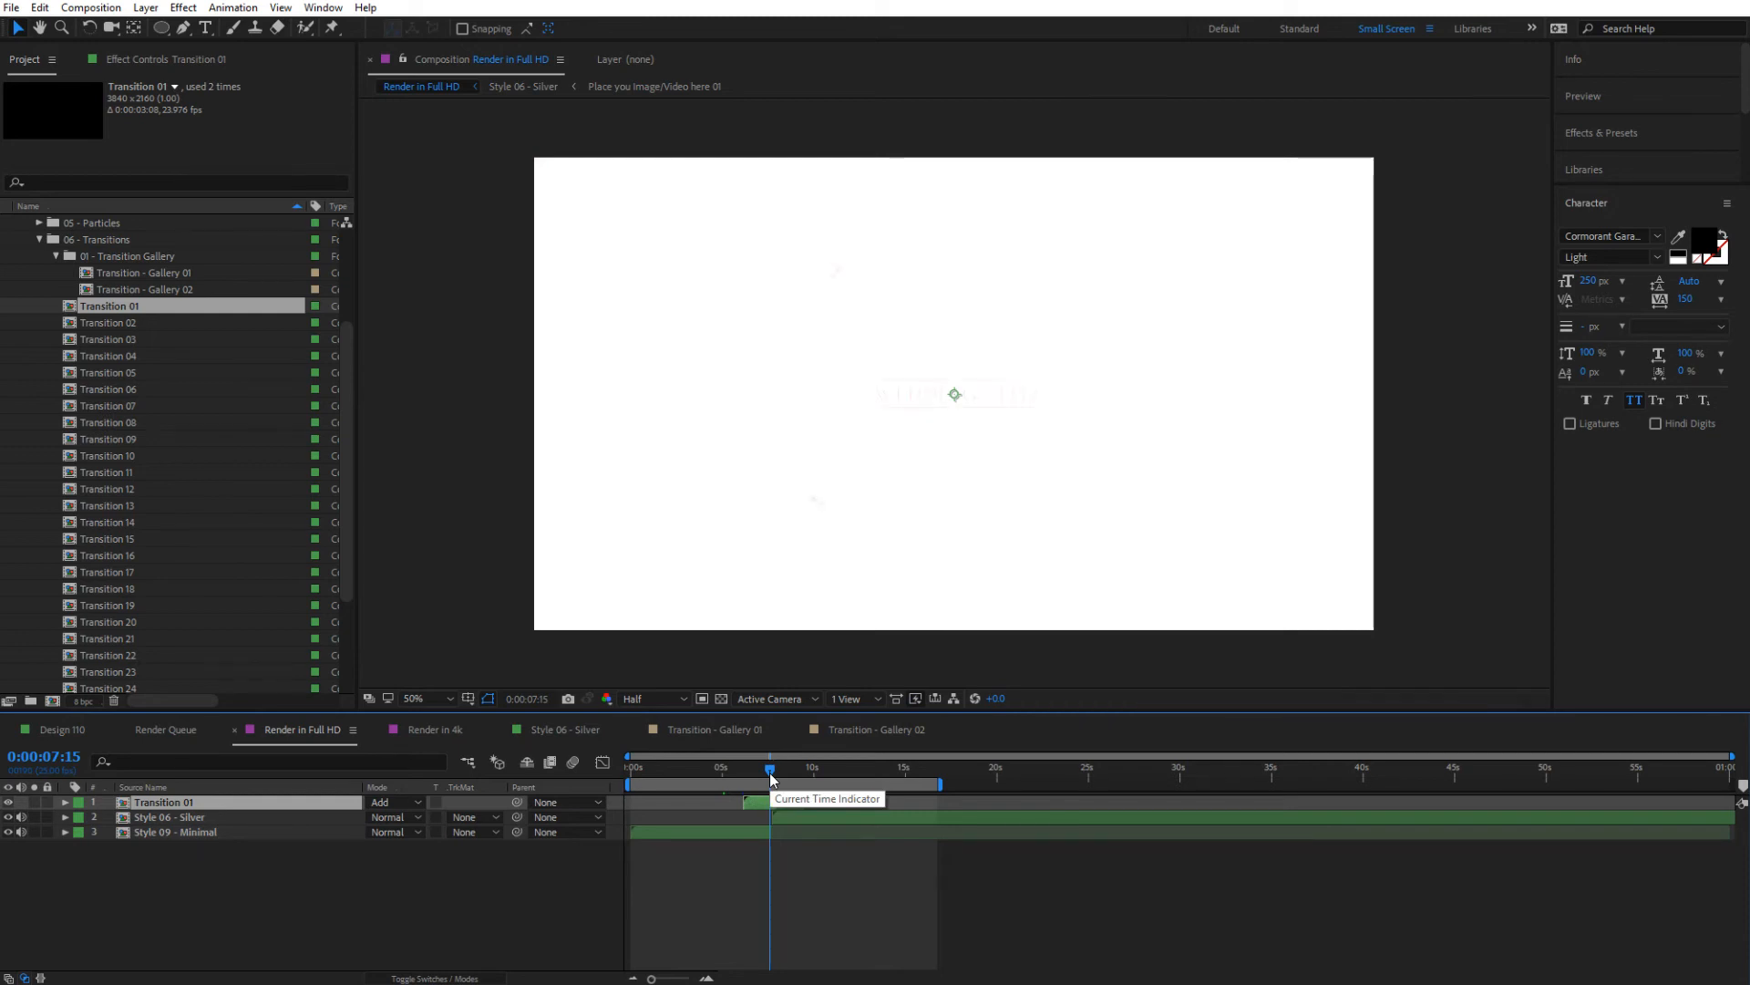
pyautogui.moveTo(770, 774); pyautogui.dragTo(743, 774)
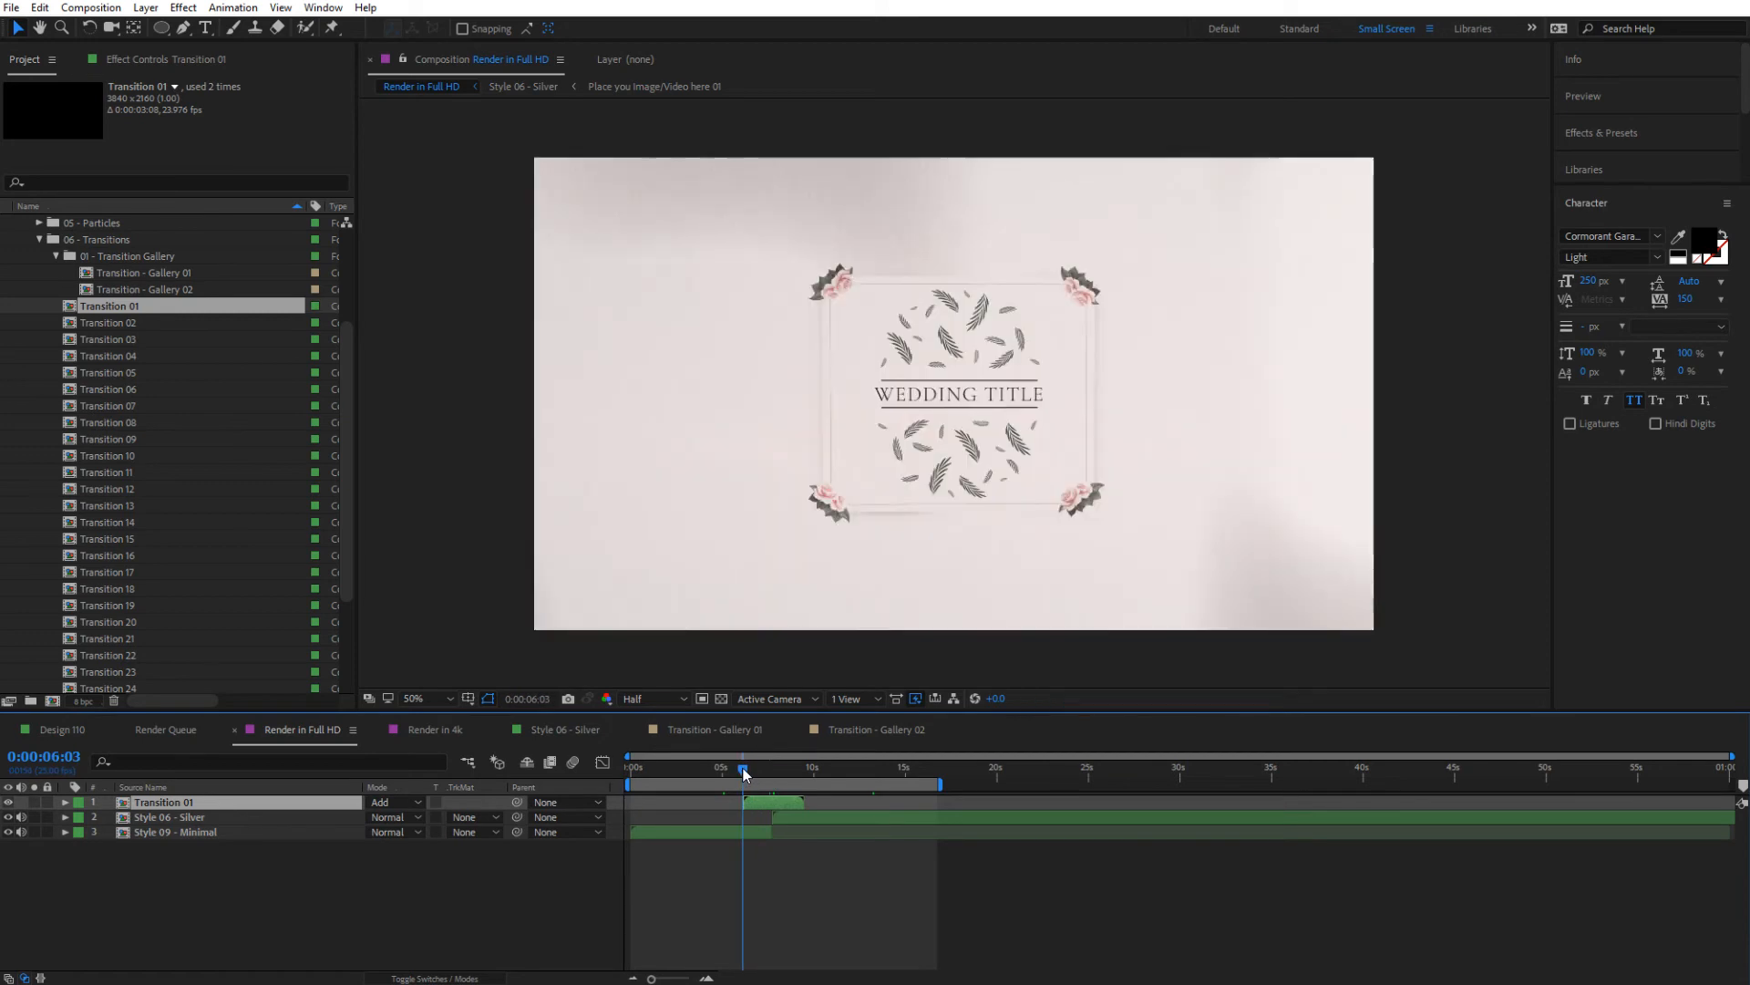
pyautogui.click(642, 697)
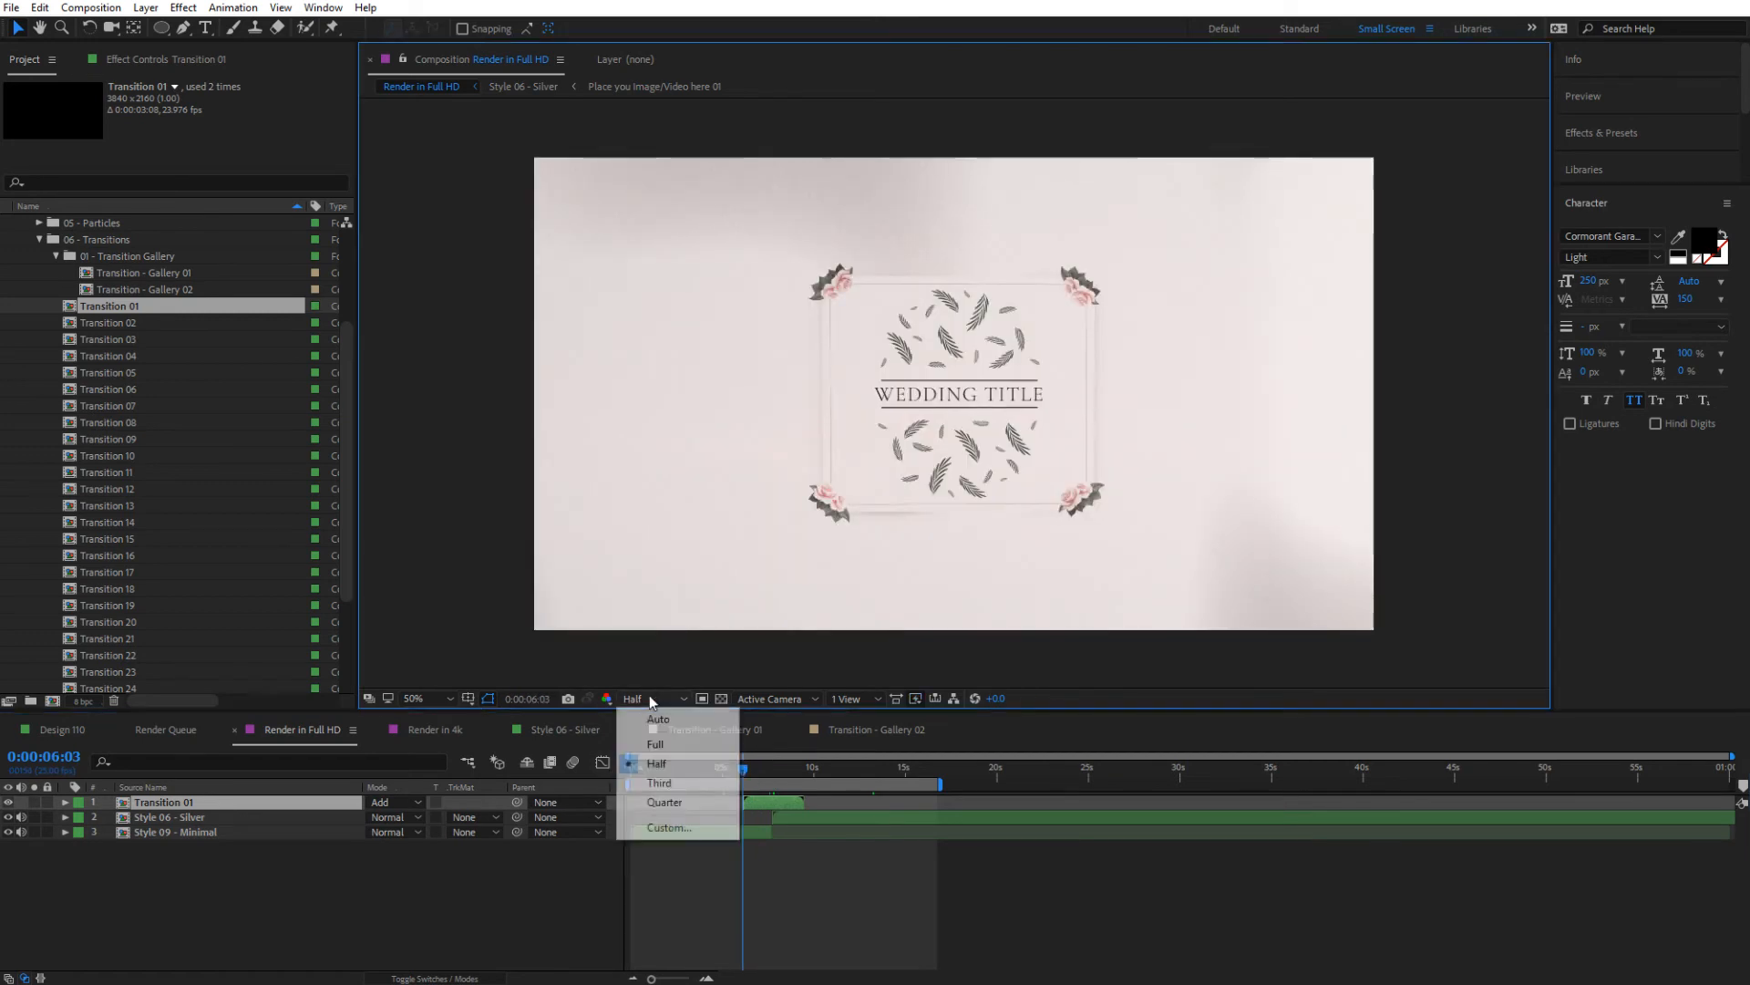
pyautogui.click(652, 802)
pyautogui.moveTo(625, 783); pyautogui.dragTo(736, 795)
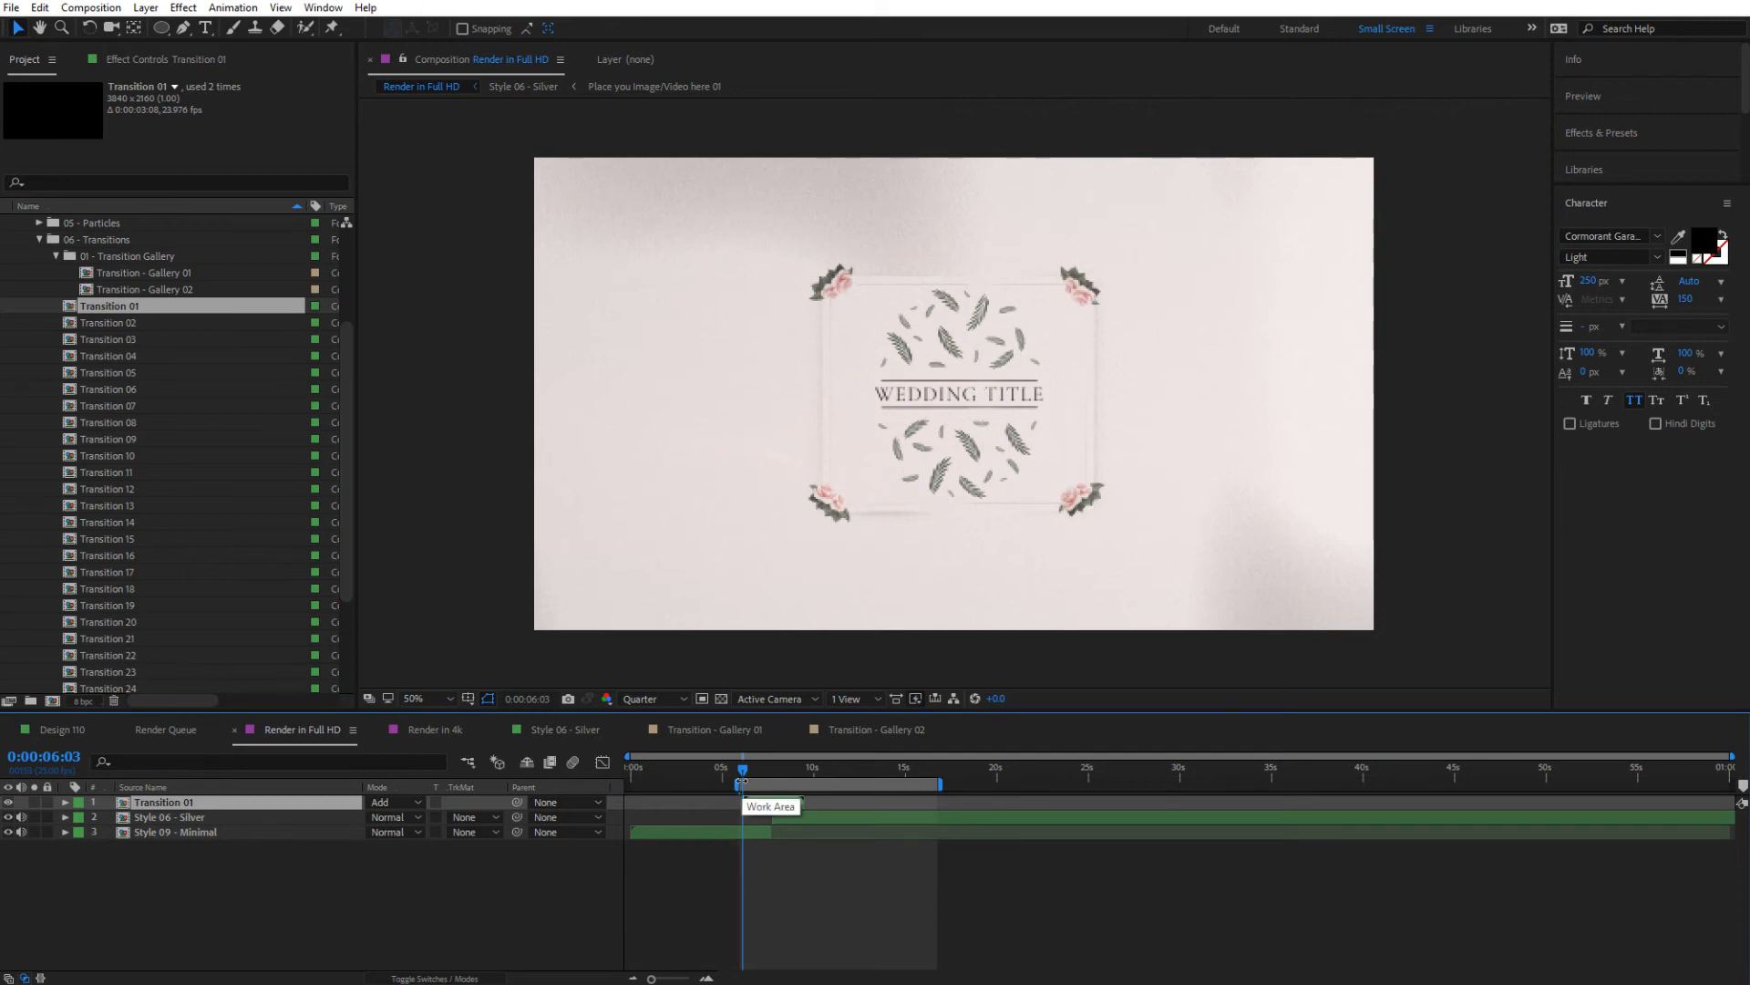
# Play the transition preview and shift the Transition 01 layer slightly later over the cut
pyautogui.press('space')
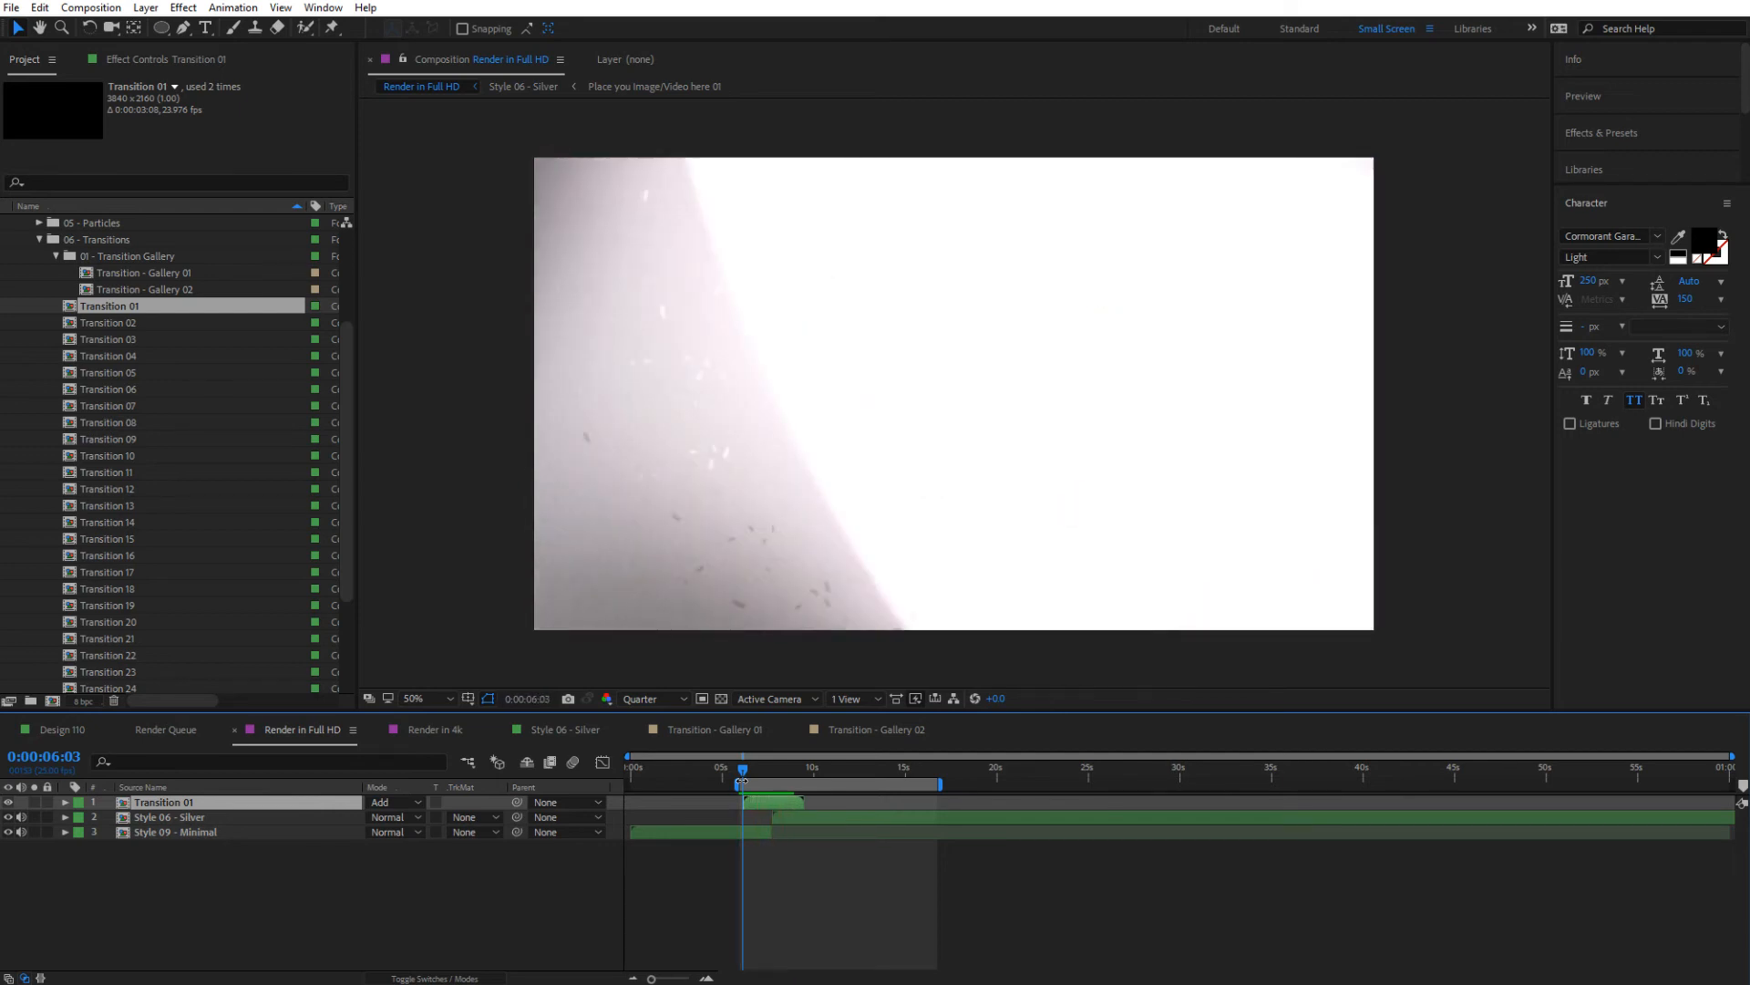
pyautogui.press('space')
pyautogui.moveTo(747, 806); pyautogui.dragTo(762, 801)
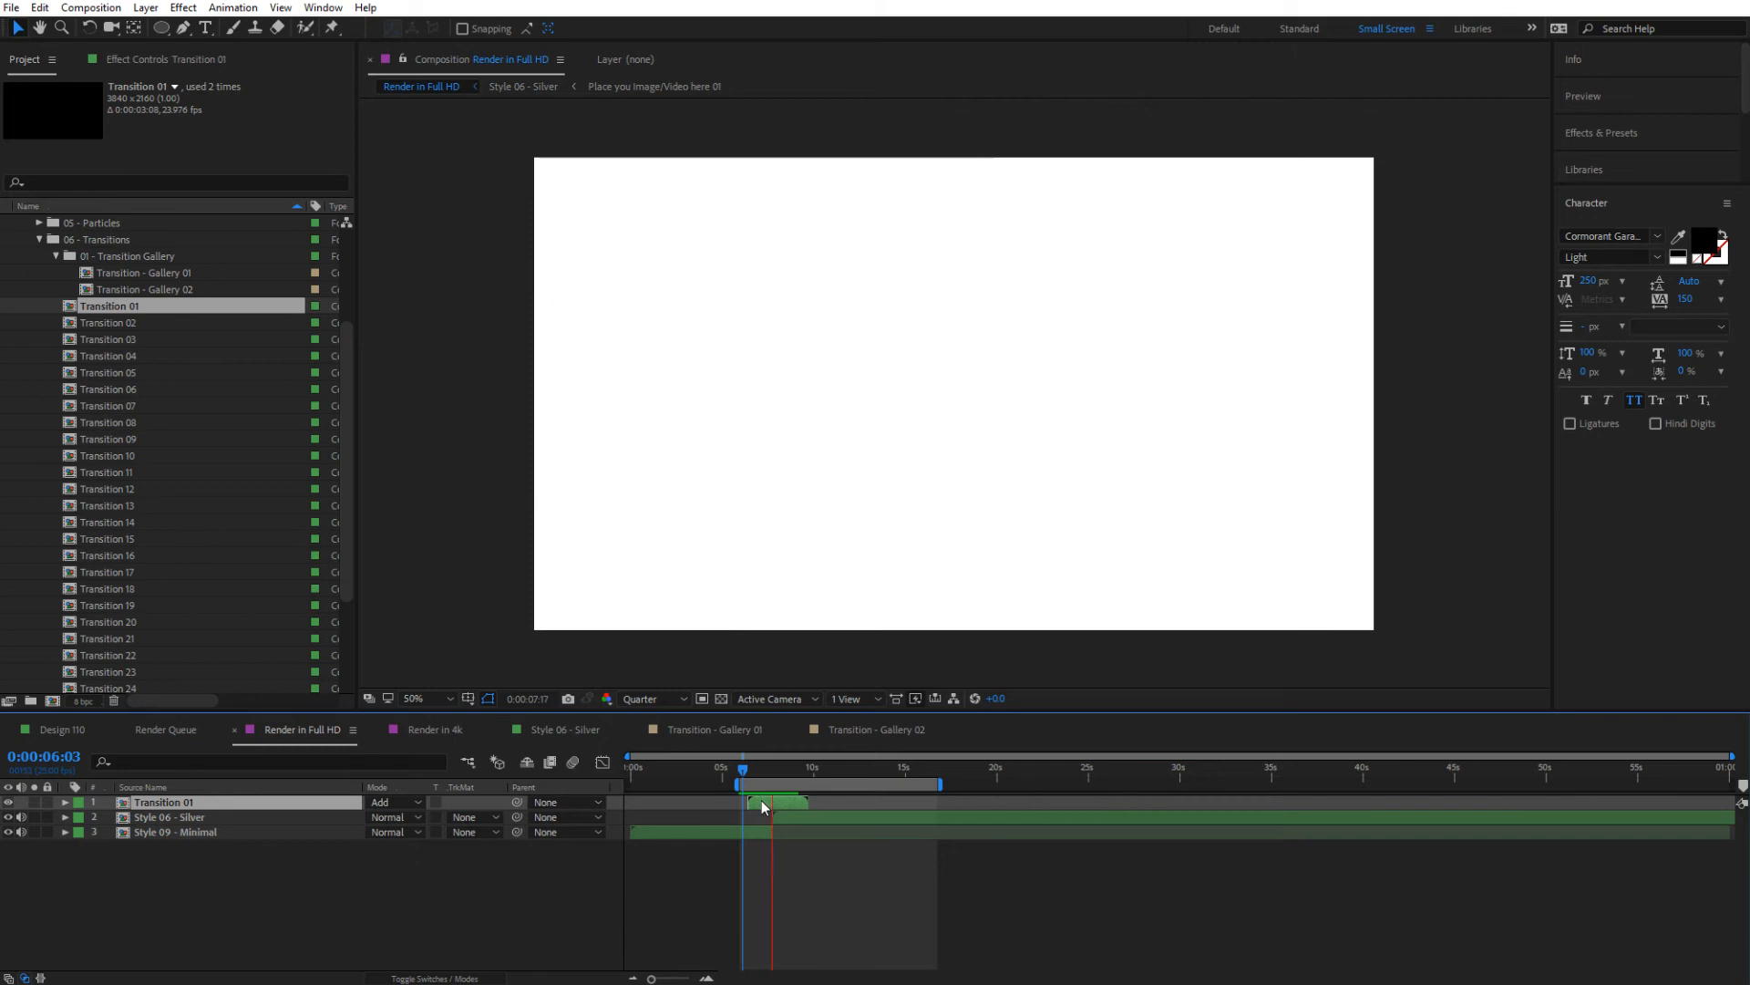
pyautogui.press('space')
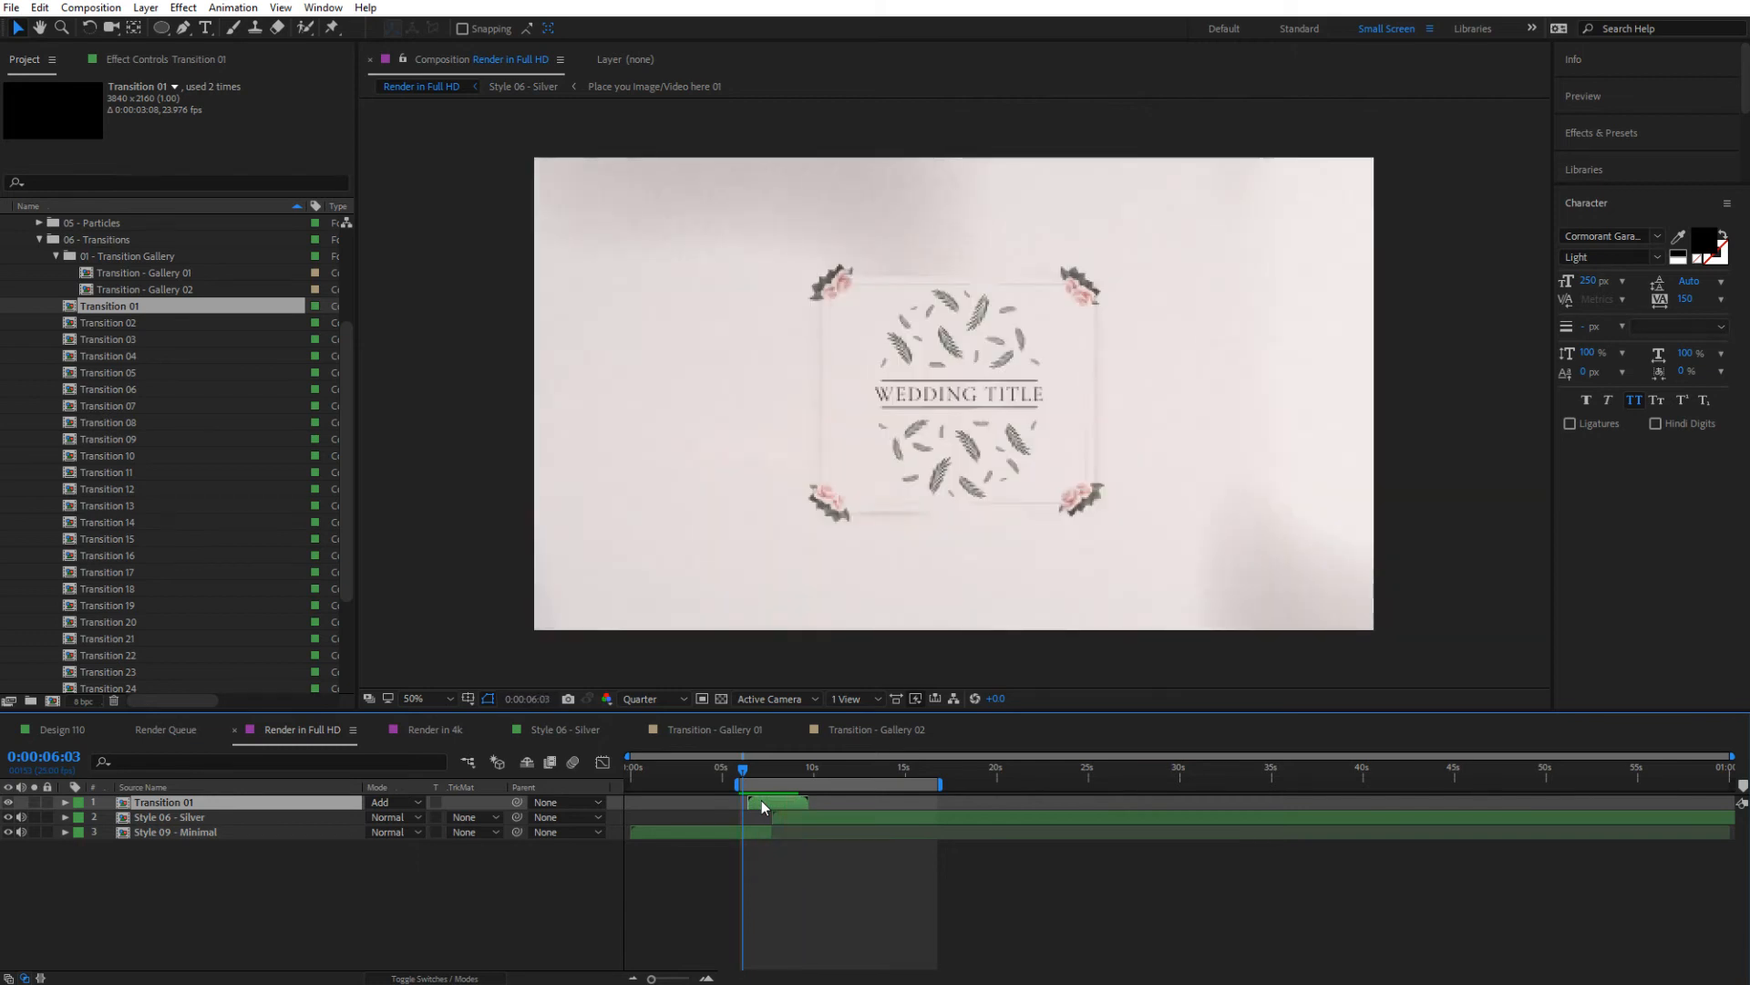
# Delete the Transition 01 layer from Render in Full HD
pyautogui.click(399, 801)
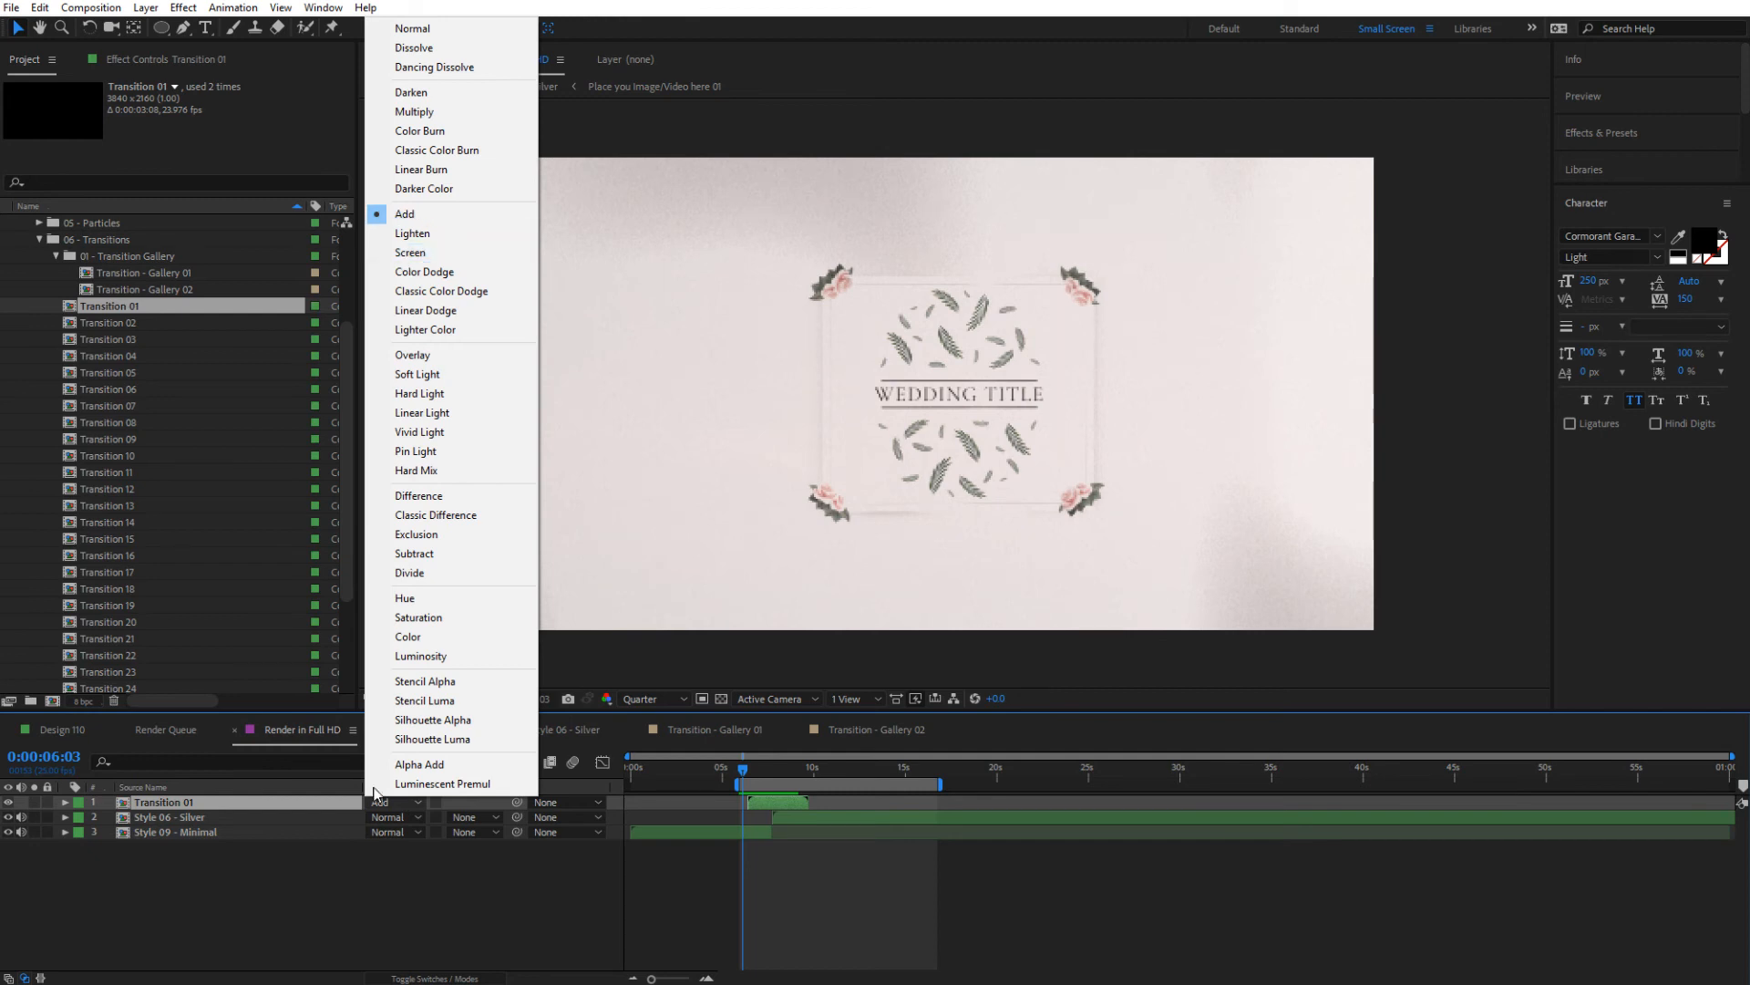
pyautogui.click(290, 921)
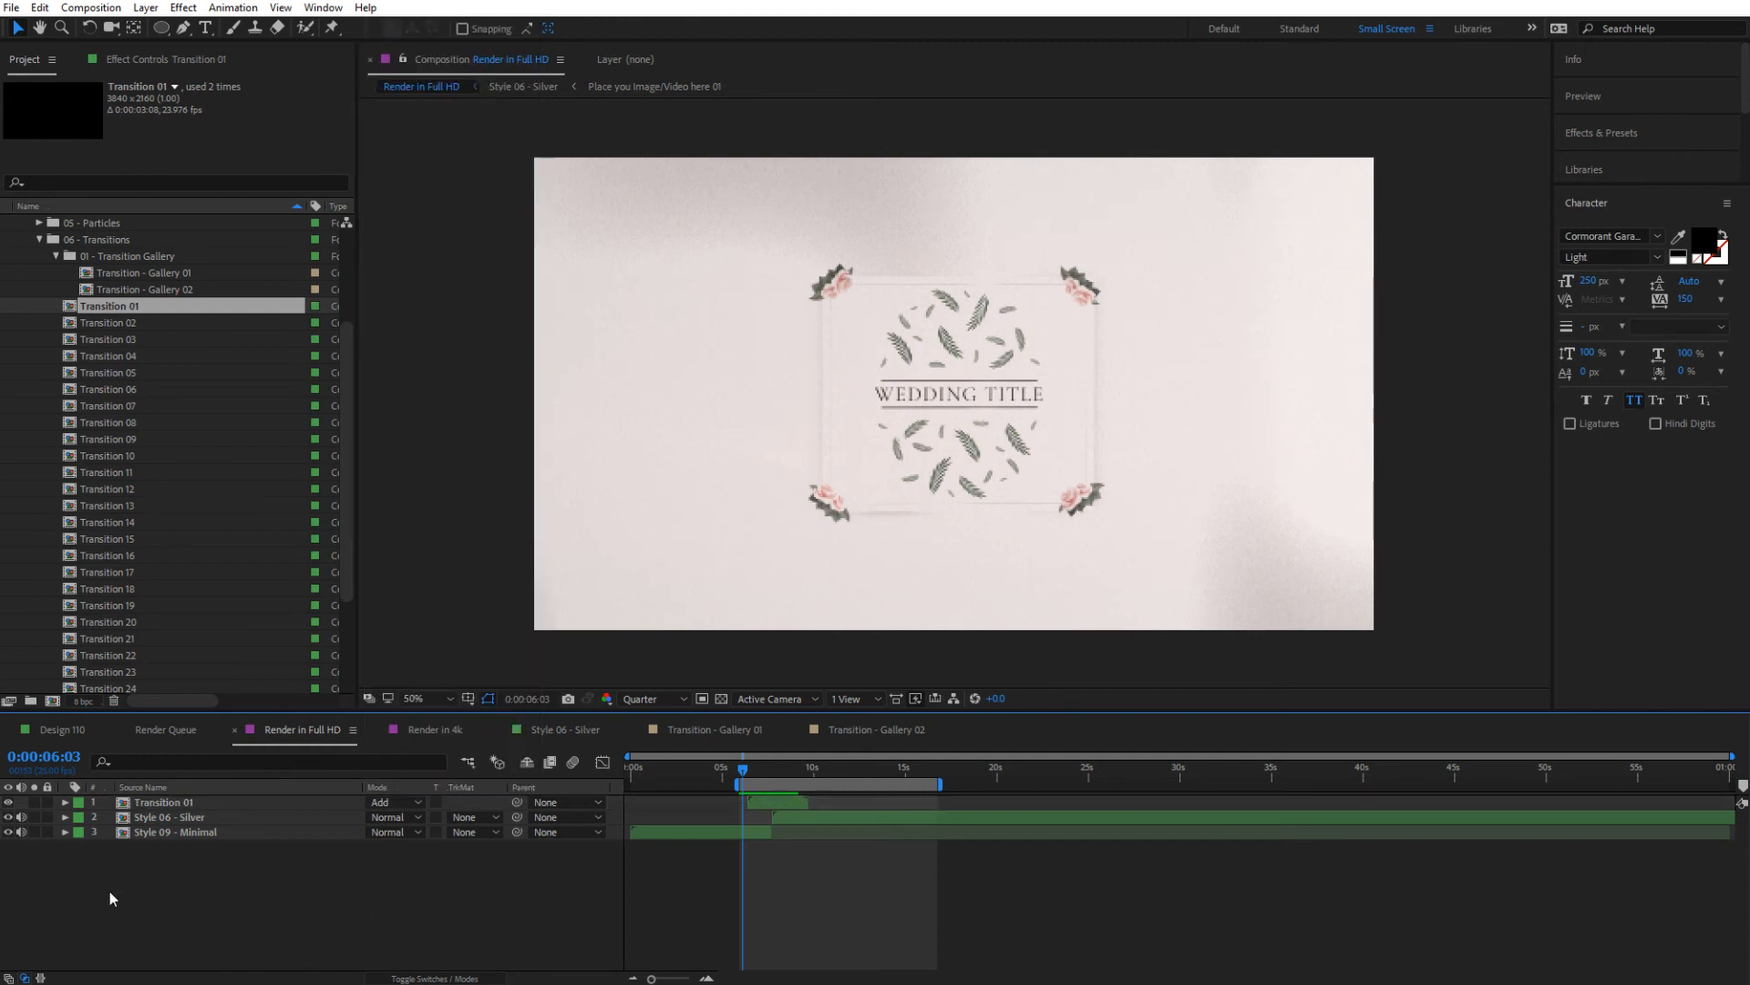
pyautogui.click(132, 806)
pyautogui.press('Delete')
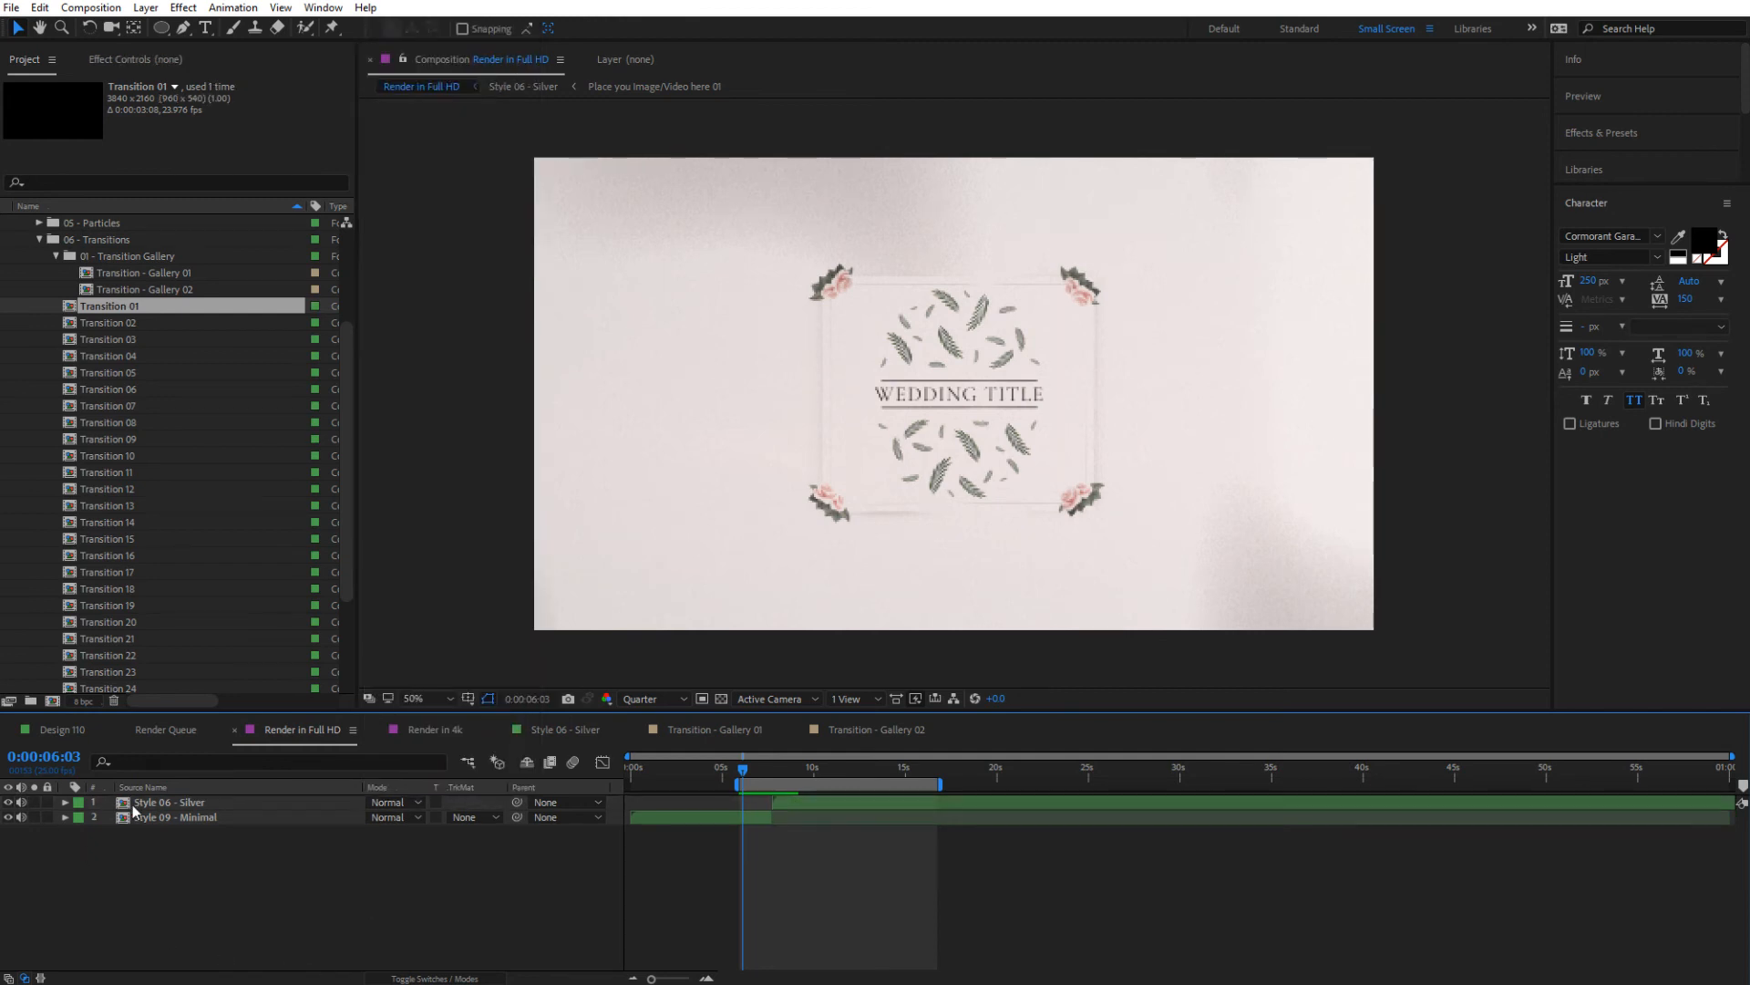
# Add Transition 16 as the top layer in Render in Full HD and move it over the cut between the styles
pyautogui.moveTo(100, 555); pyautogui.dragTo(205, 806)
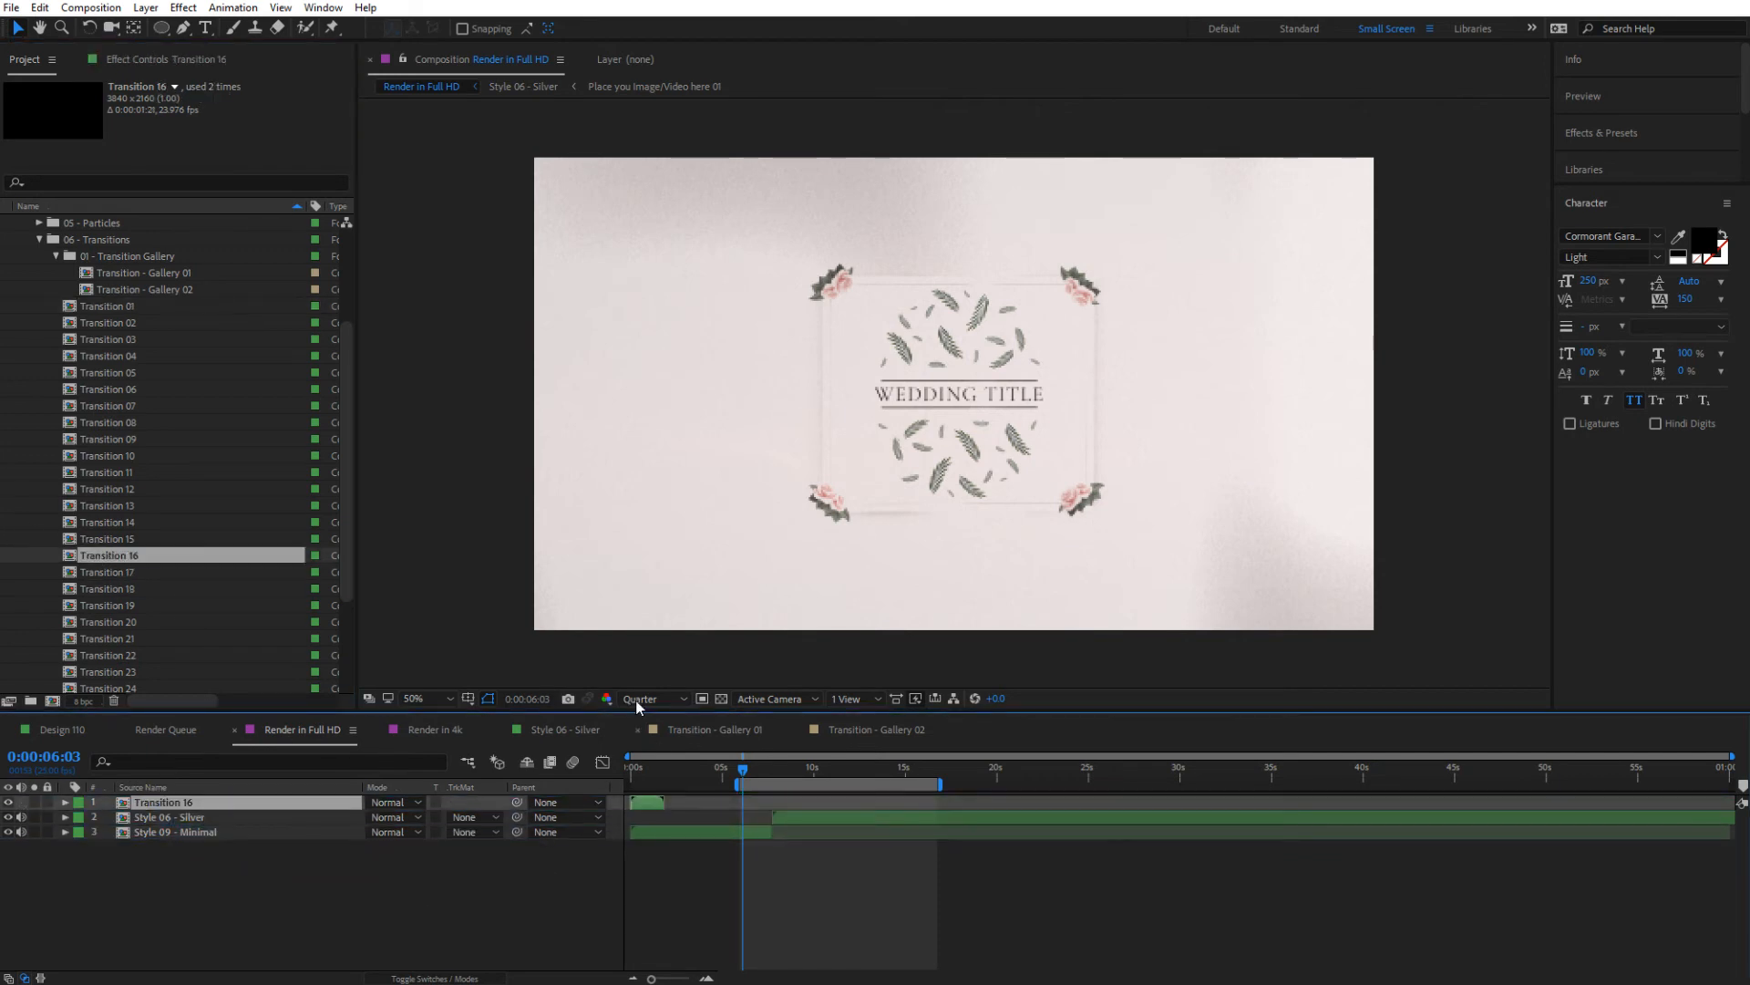
pyautogui.click(877, 730)
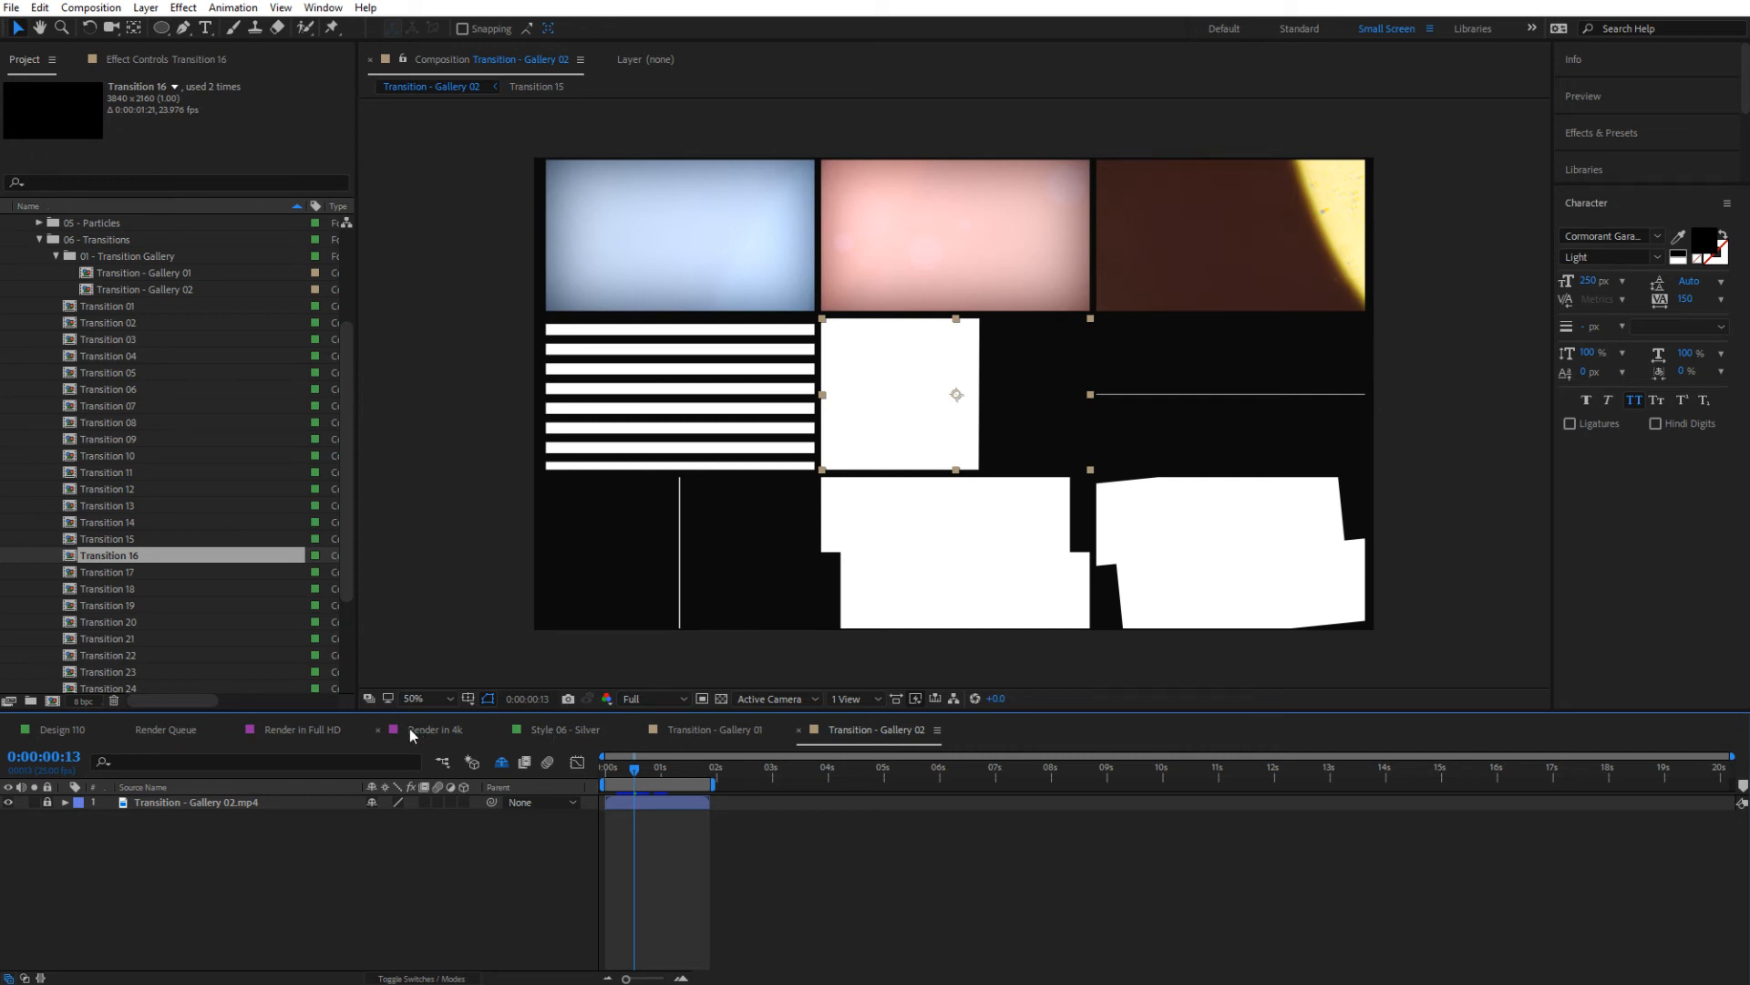
pyautogui.click(324, 731)
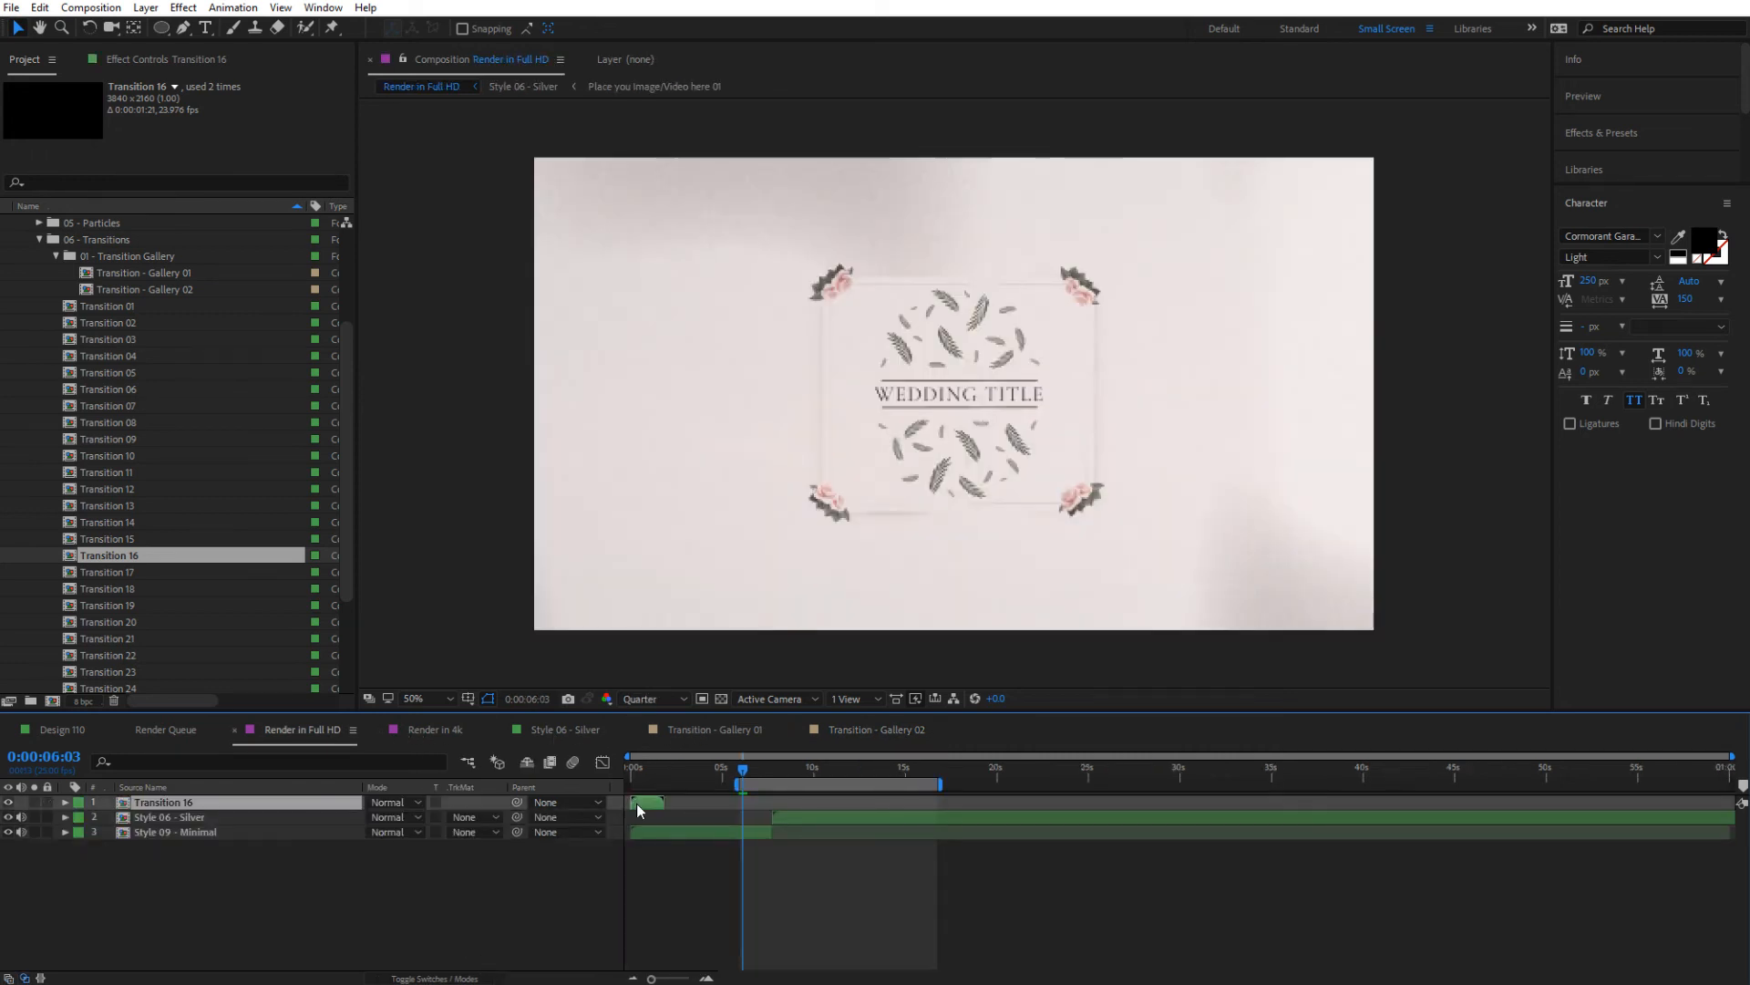
pyautogui.moveTo(636, 802); pyautogui.dragTo(768, 802)
pyautogui.click(775, 767)
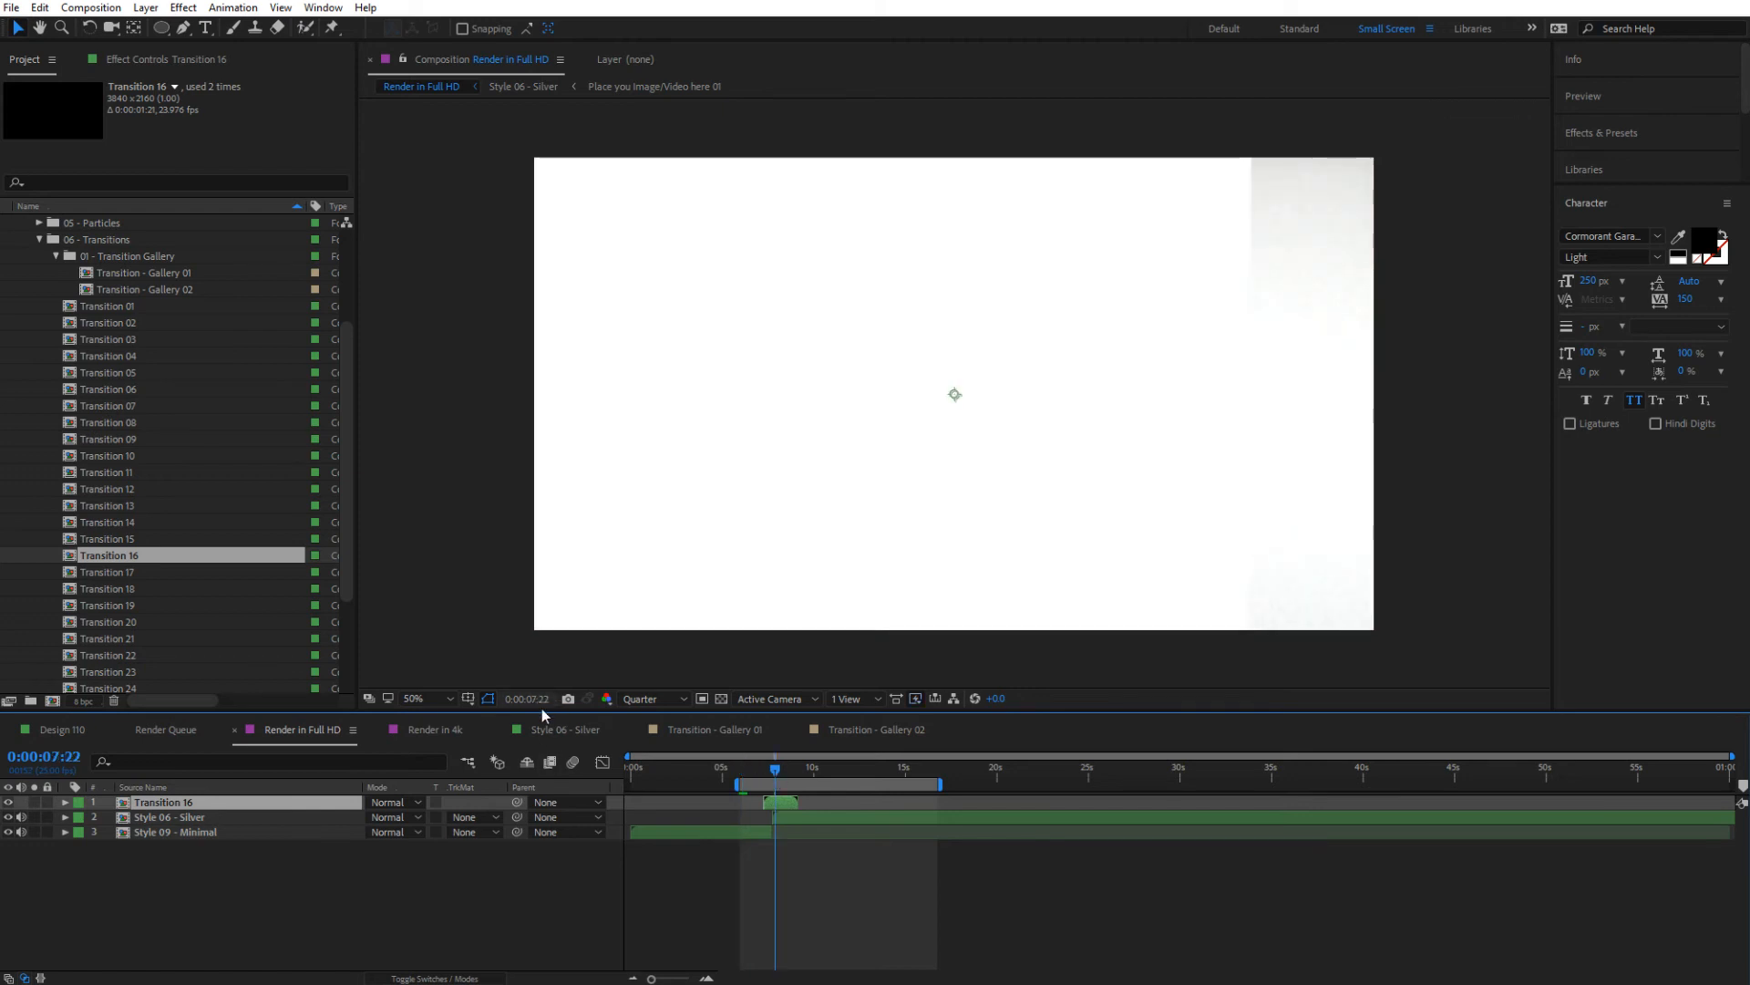
pyautogui.moveTo(789, 808); pyautogui.dragTo(778, 808)
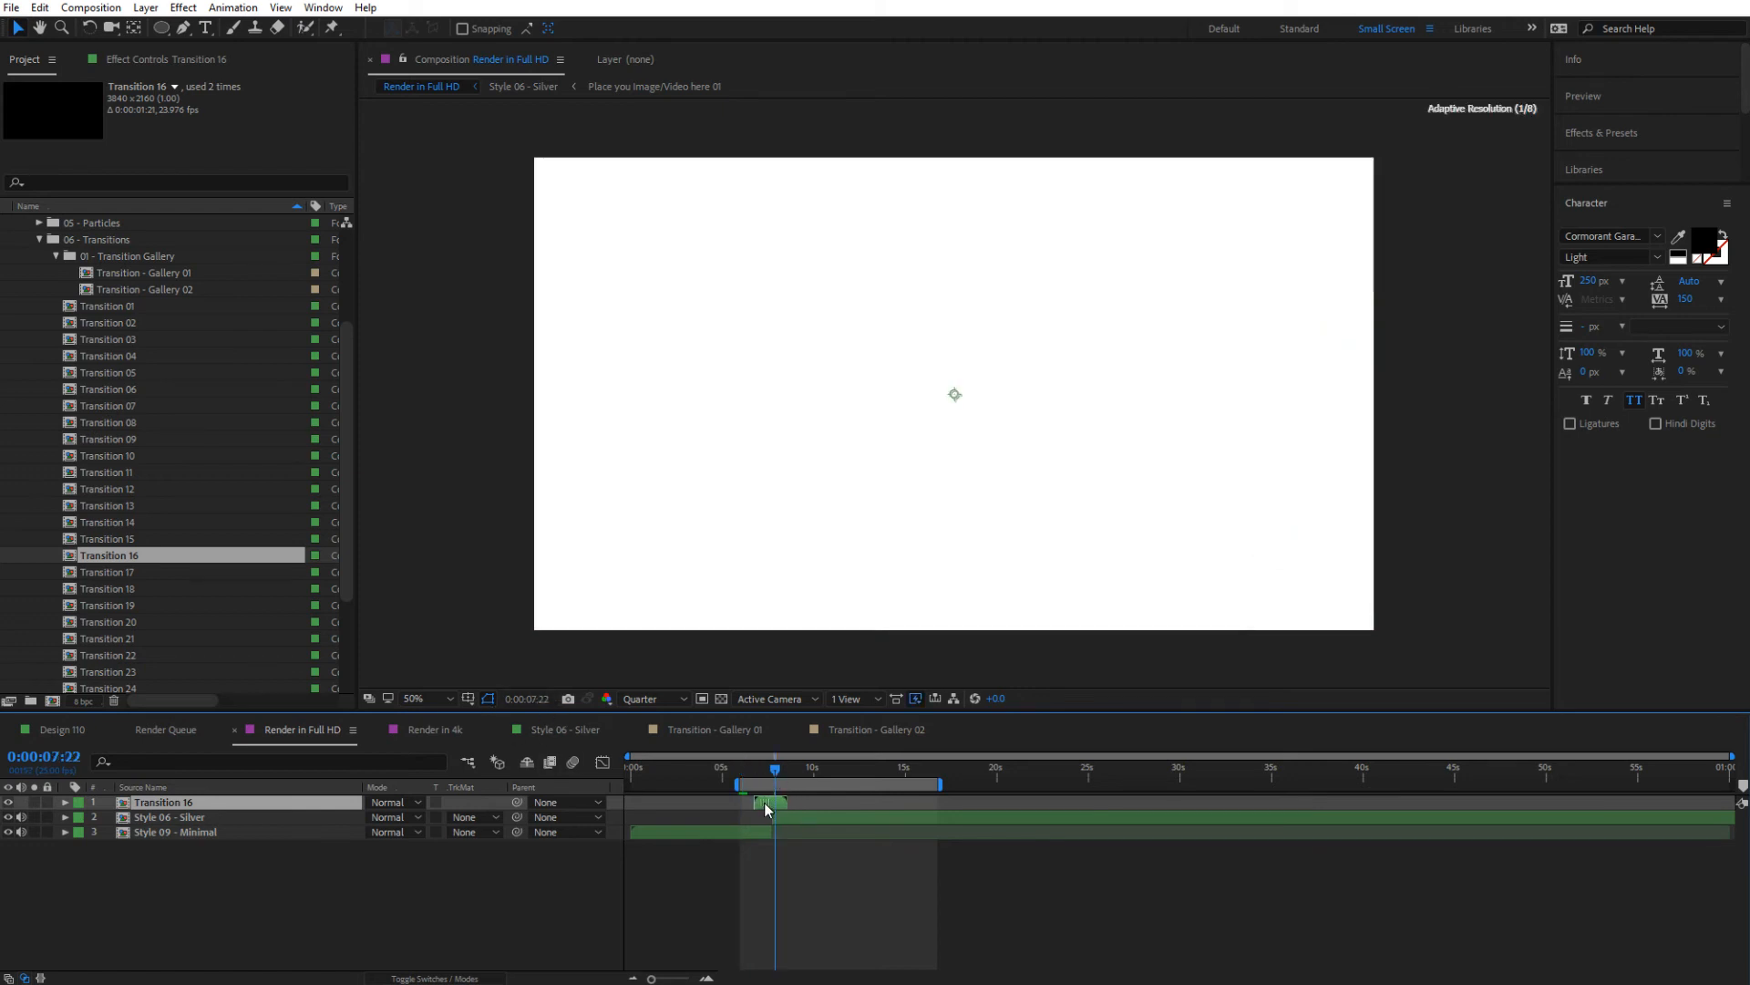
# Set the Transition 16 layer's scale to 50% so it fits the Full HD frame
pyautogui.click(491, 698)
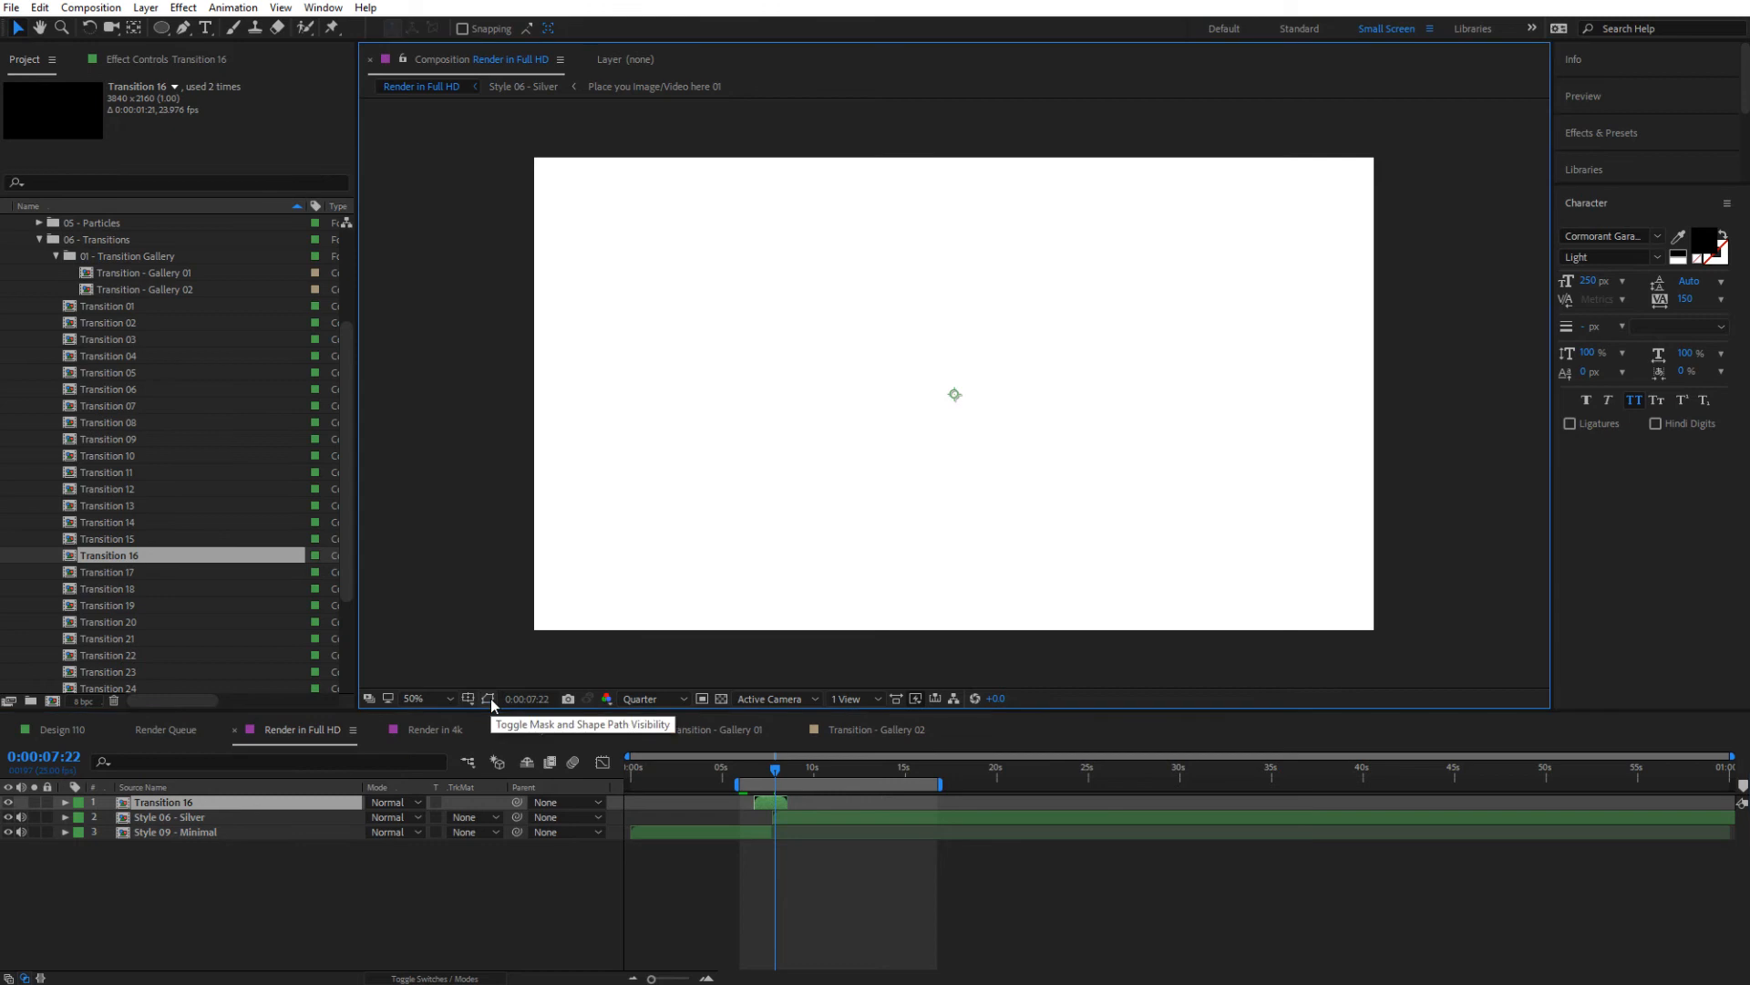
pyautogui.click(772, 807)
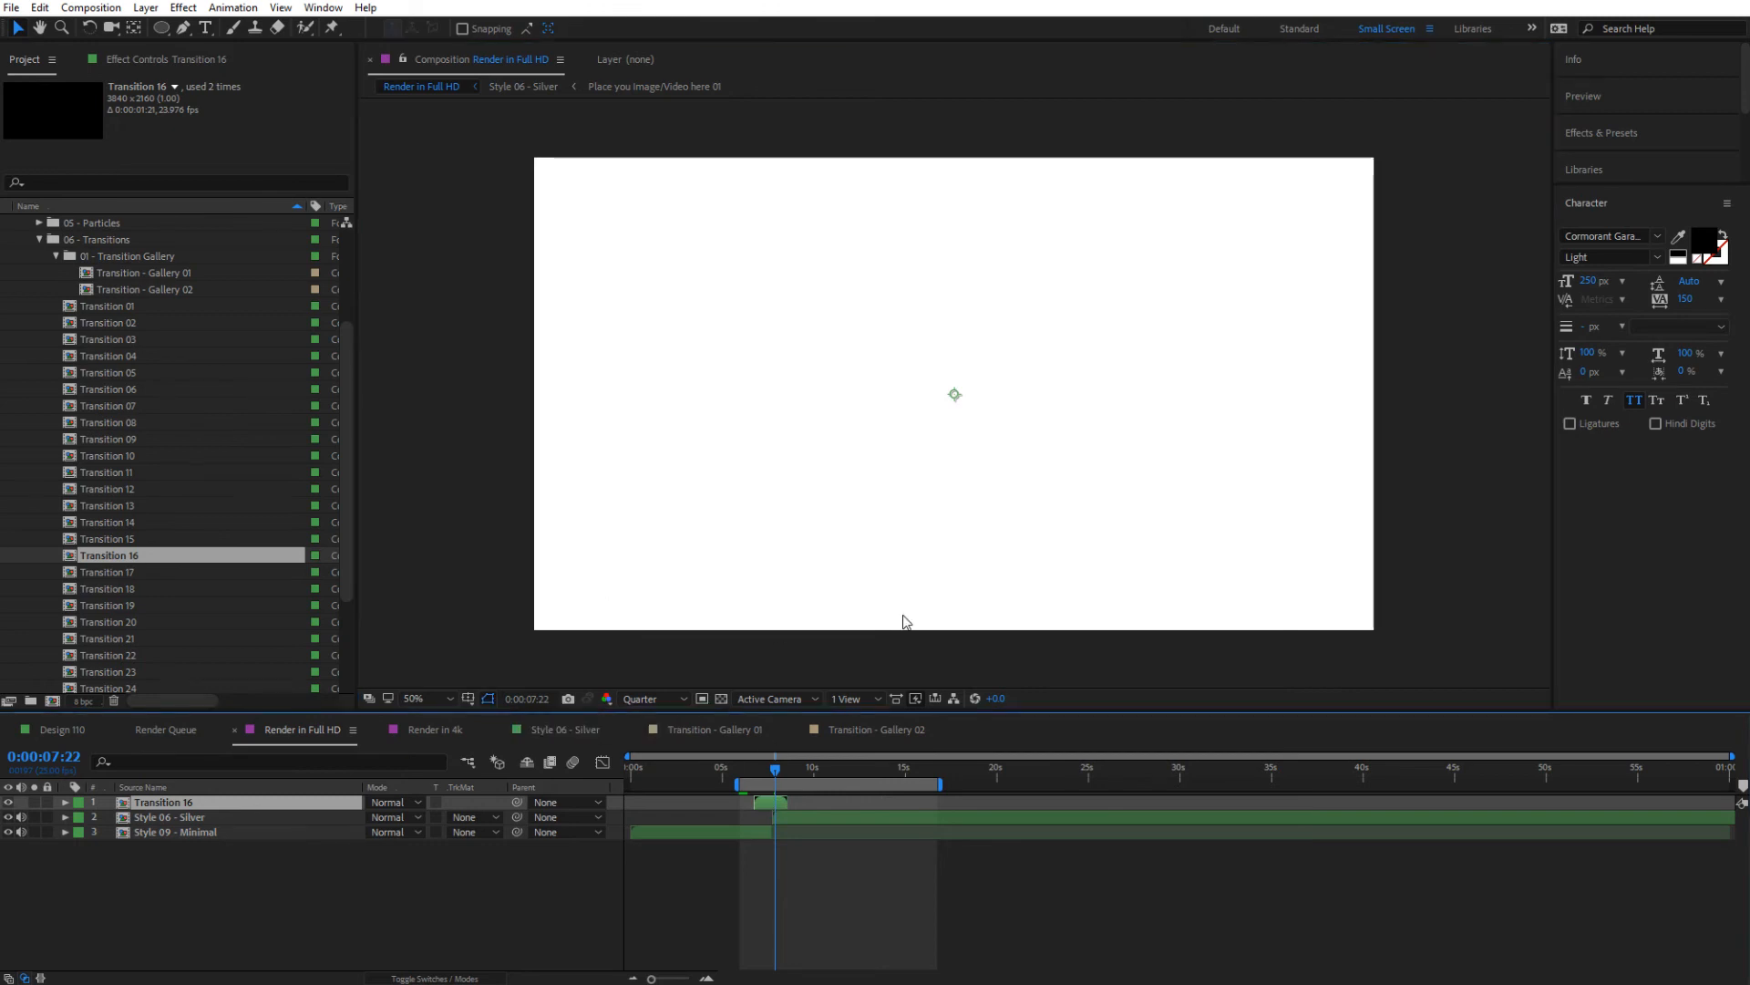
pyautogui.press('s')
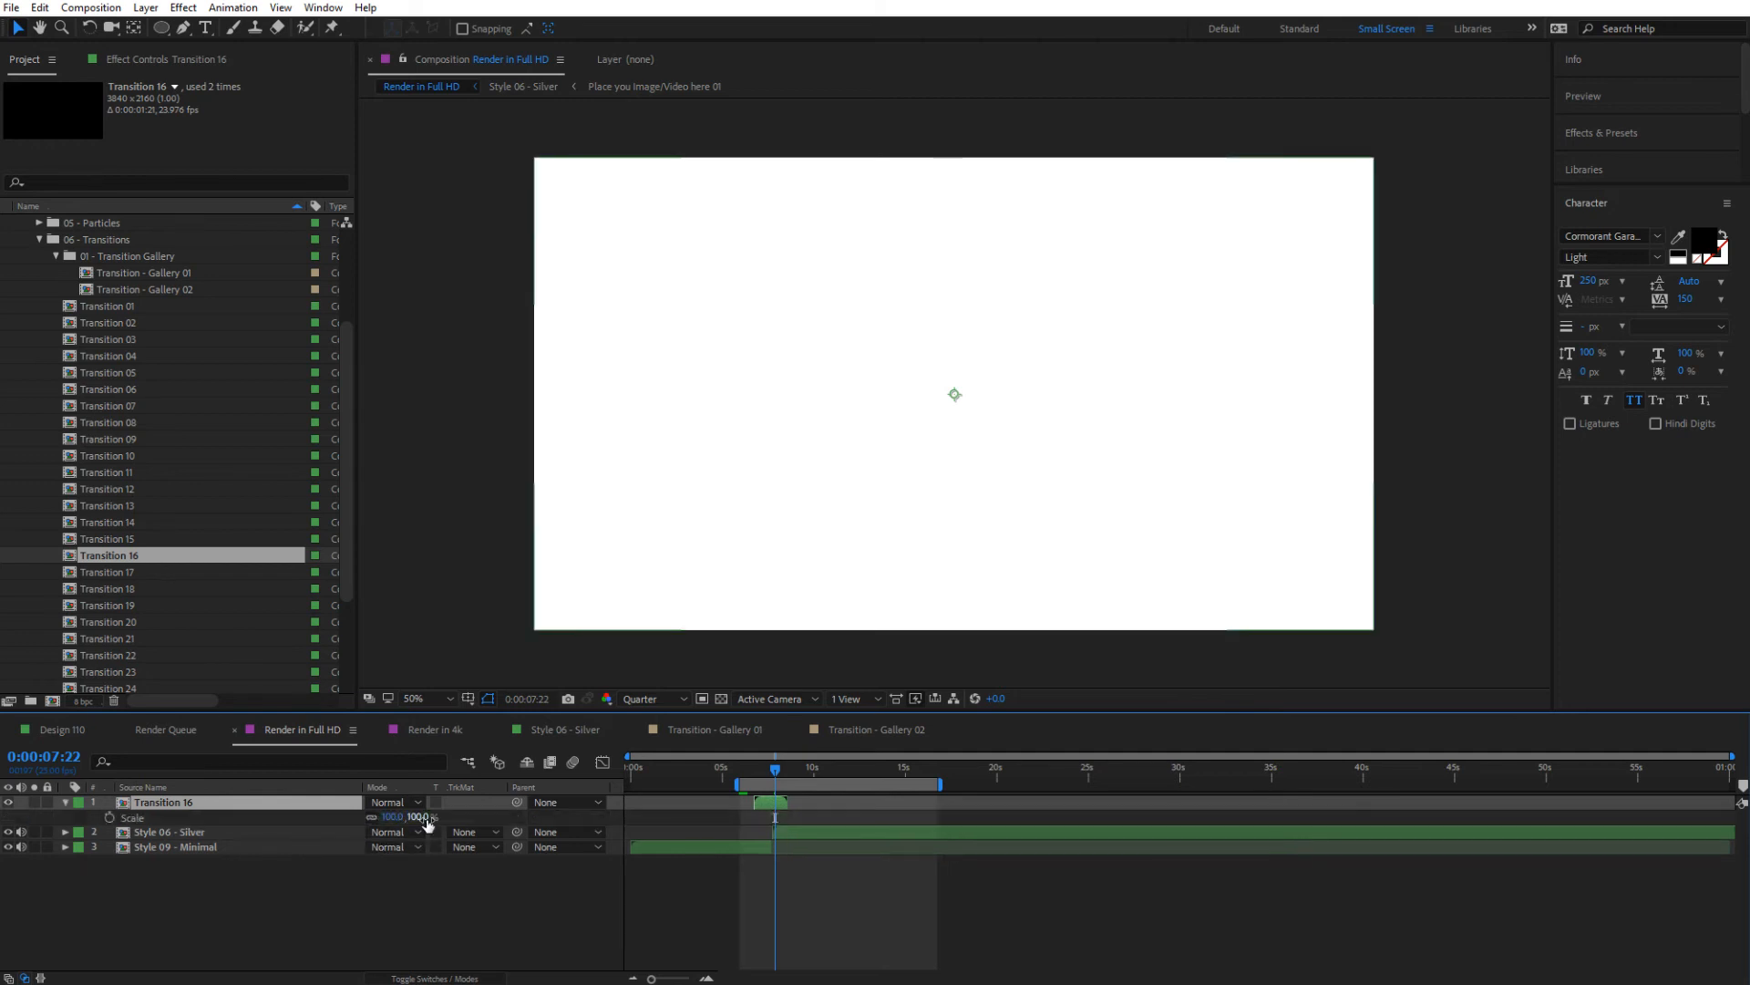
pyautogui.moveTo(428, 821); pyautogui.dragTo(379, 819)
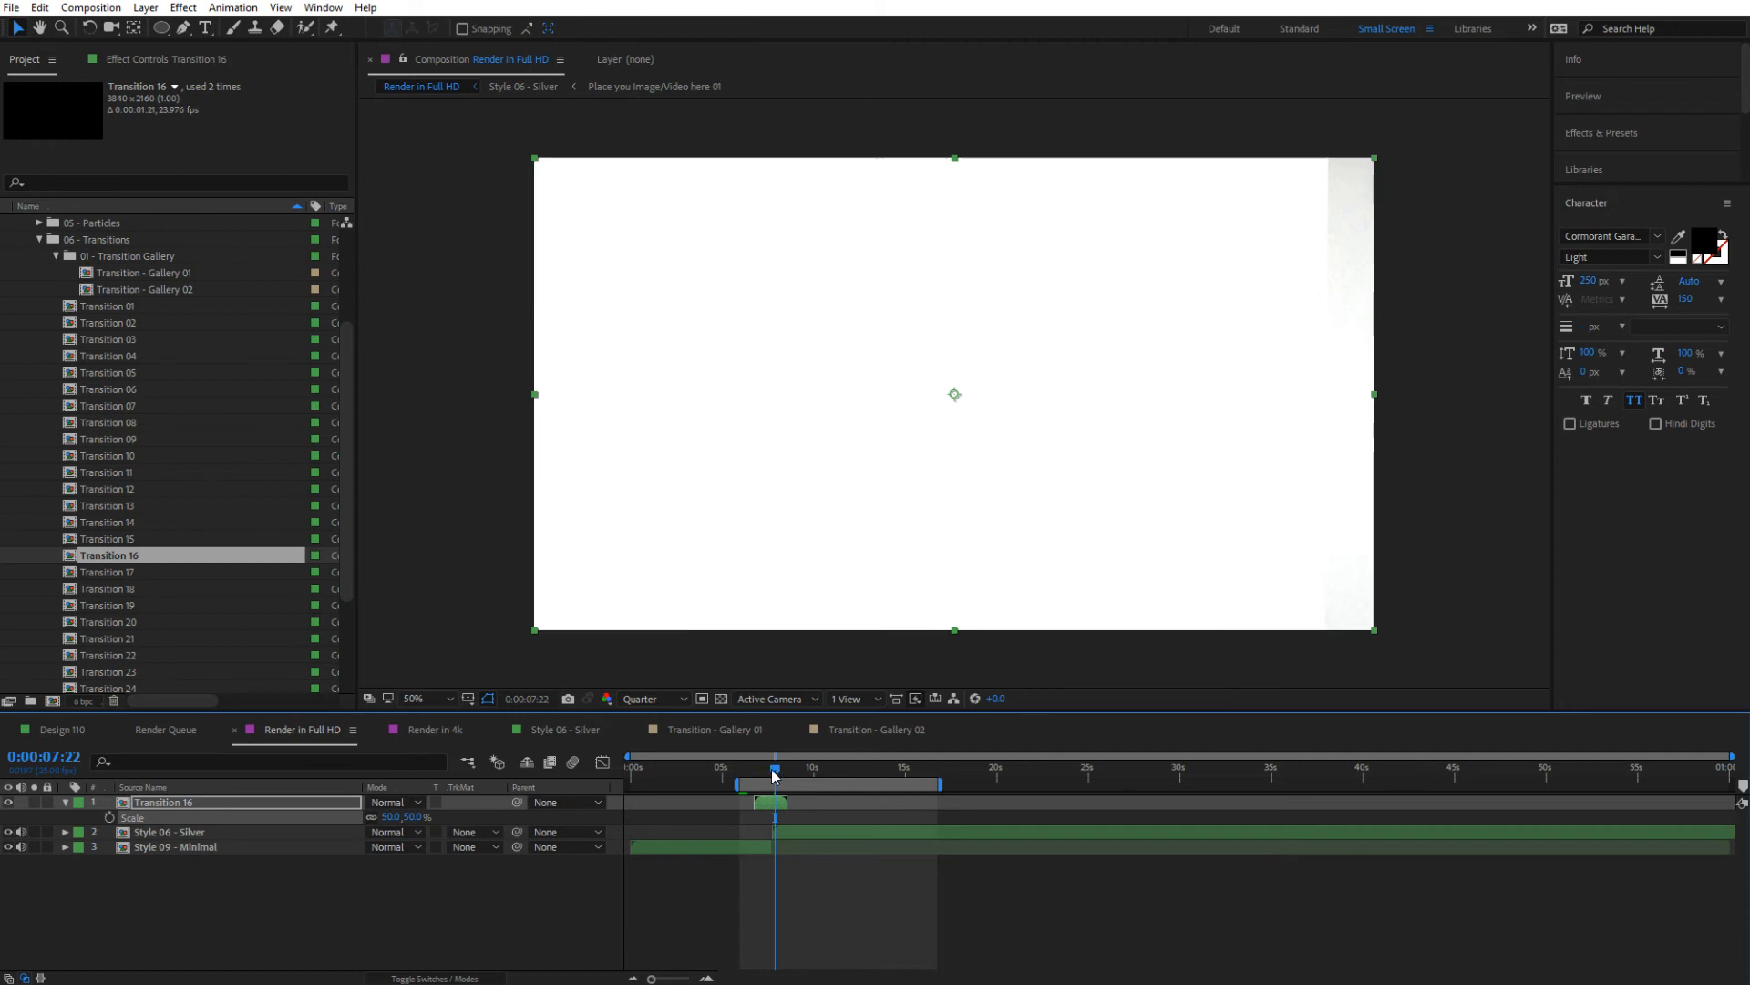
# Align the start of the Transition 16 layer with the start of Style 06 - Silver and collapse its properties
pyautogui.moveTo(773, 775)
pyautogui.mouseDown()
pyautogui.moveTo(752, 775)
pyautogui.moveTo(775, 776)
pyautogui.moveTo(784, 807)
pyautogui.mouseUp()
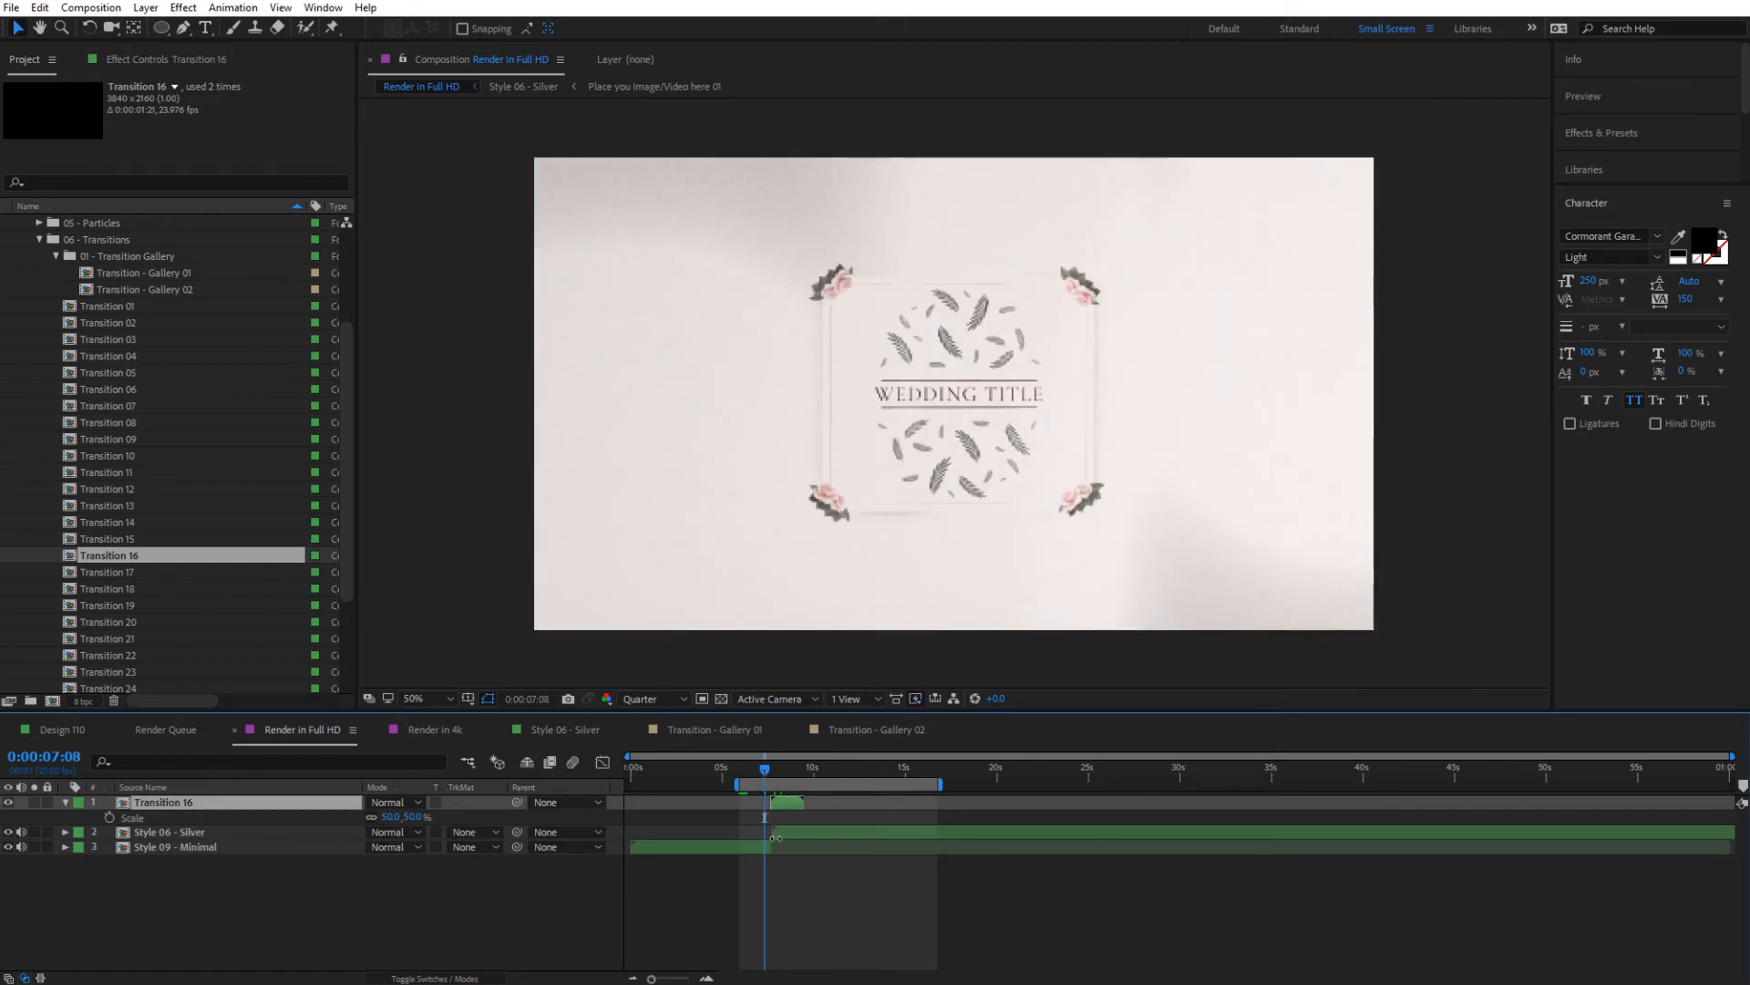
pyautogui.scroll(5, 775, 837)
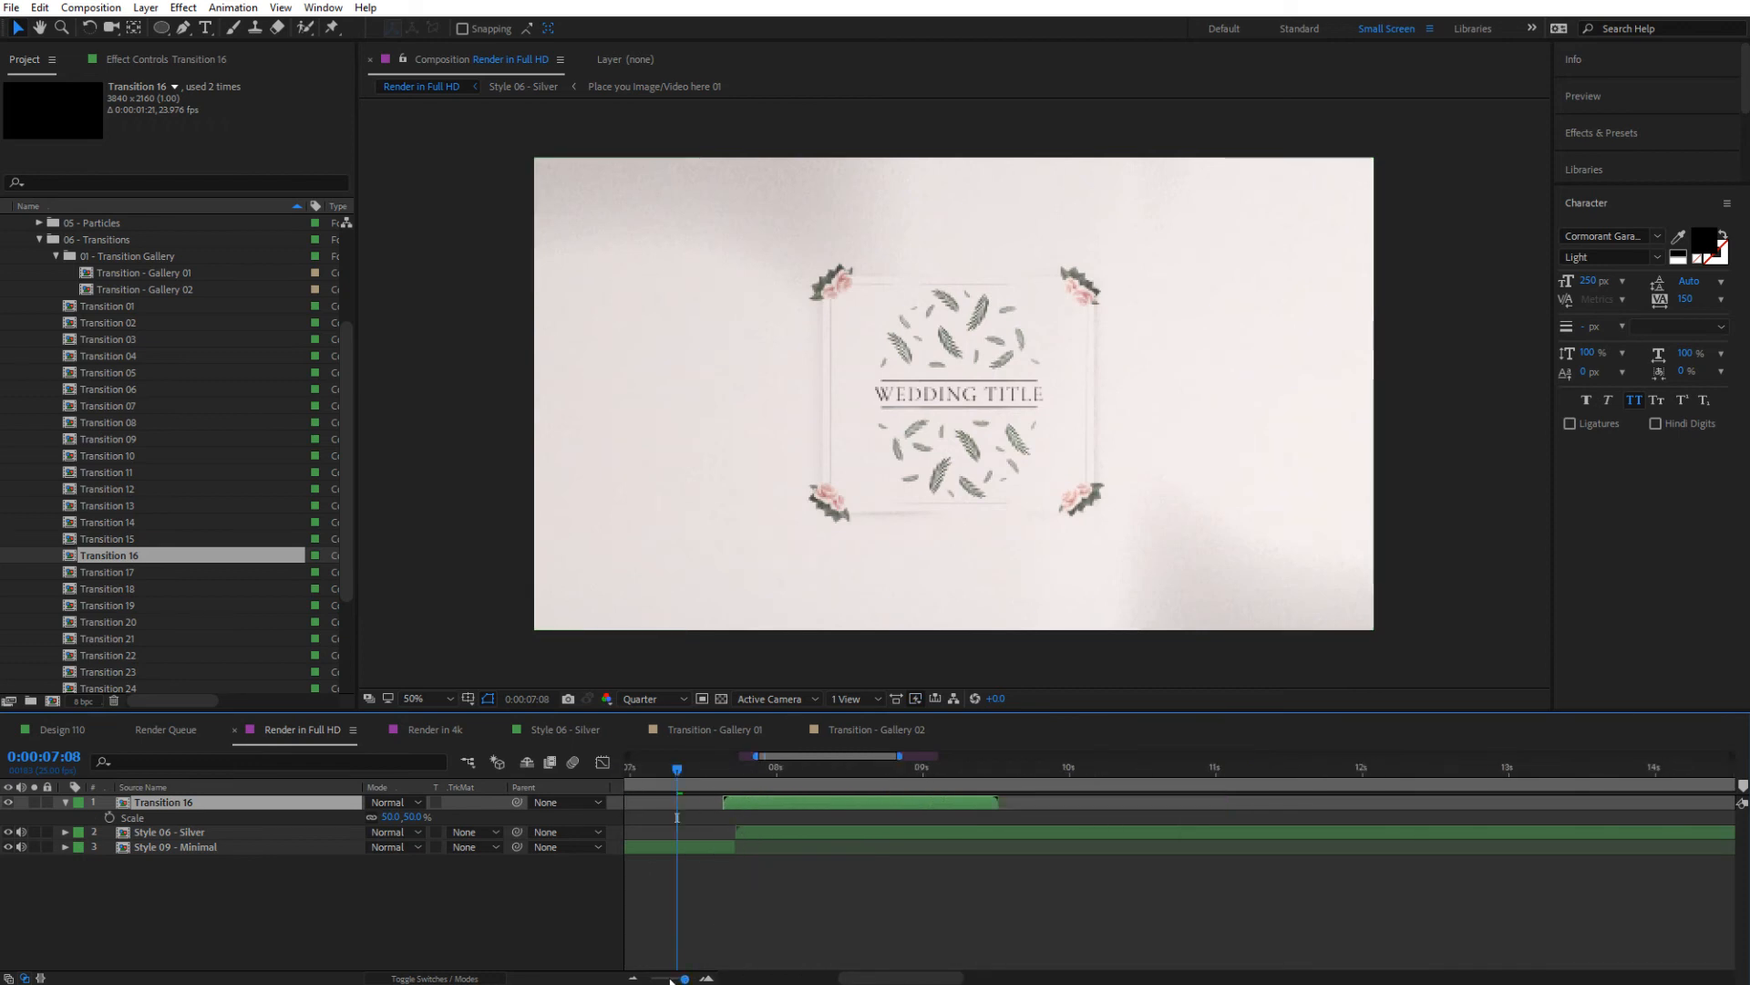
pyautogui.moveTo(671, 980); pyautogui.dragTo(680, 980)
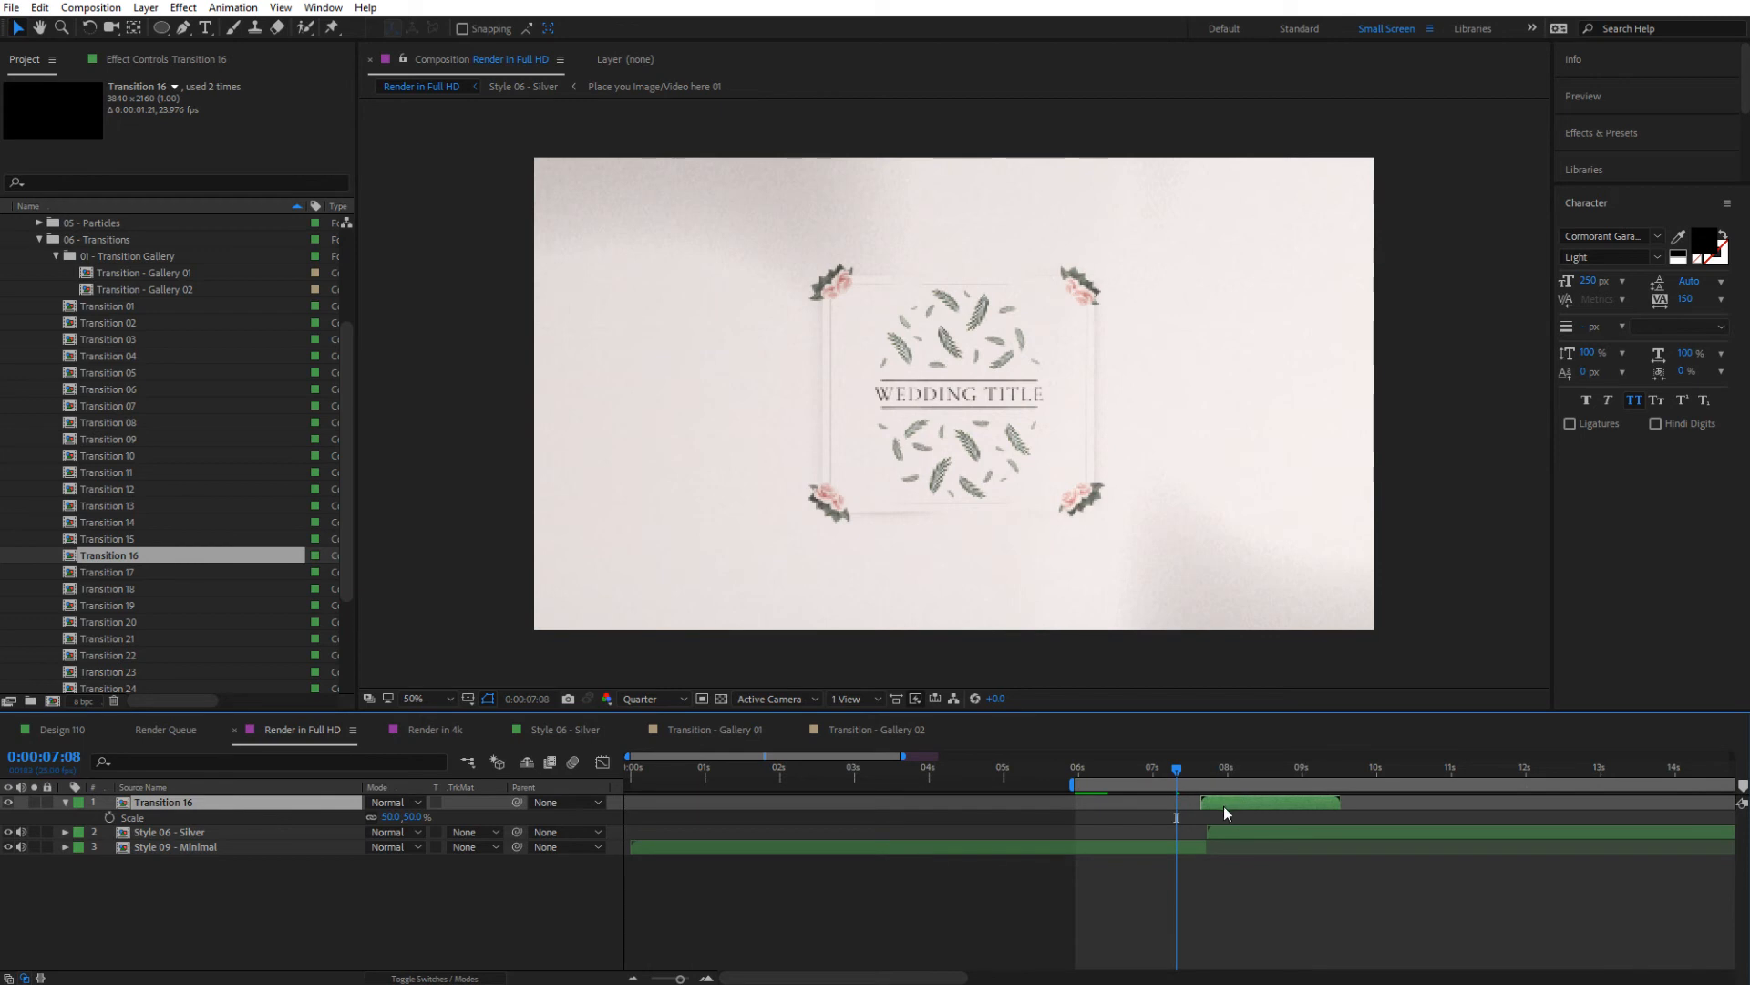
pyautogui.moveTo(1225, 813); pyautogui.dragTo(1231, 813)
pyautogui.click(65, 803)
# Set Style 06 - Silver's track matte to Alpha Matte "Transition 16" and check the wipe at 0:00:08:10
pyautogui.click(1226, 819)
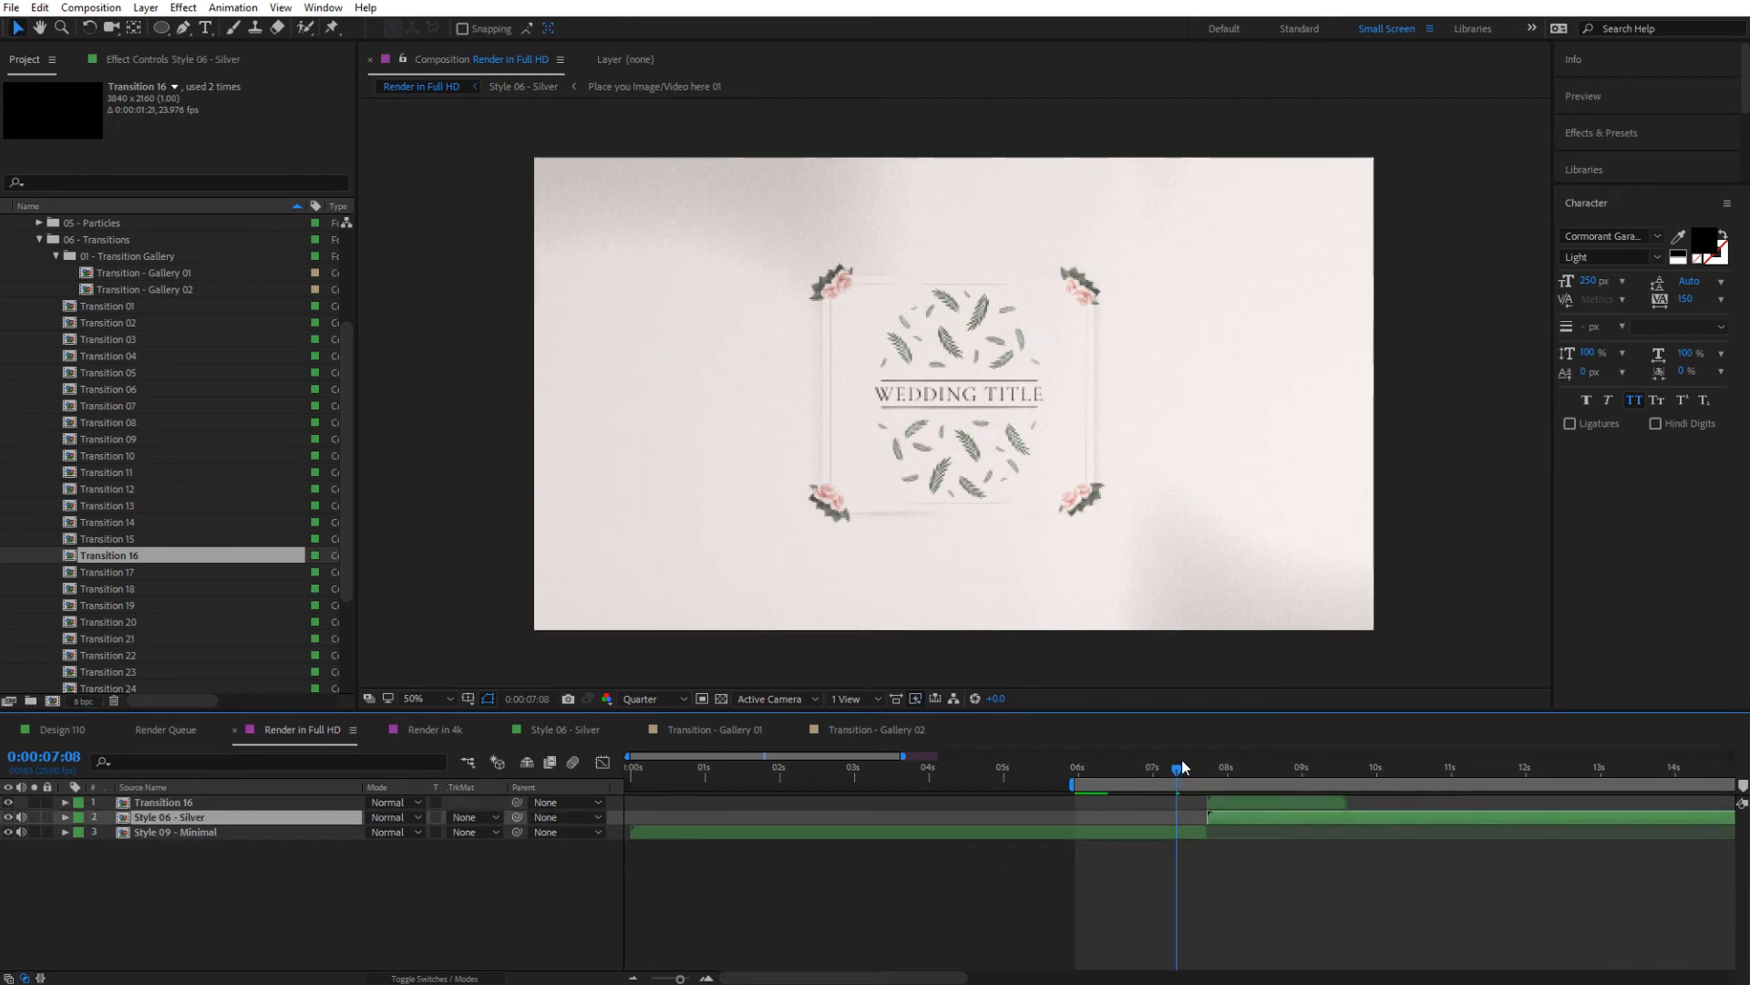
pyautogui.moveTo(1182, 768); pyautogui.dragTo(1227, 769)
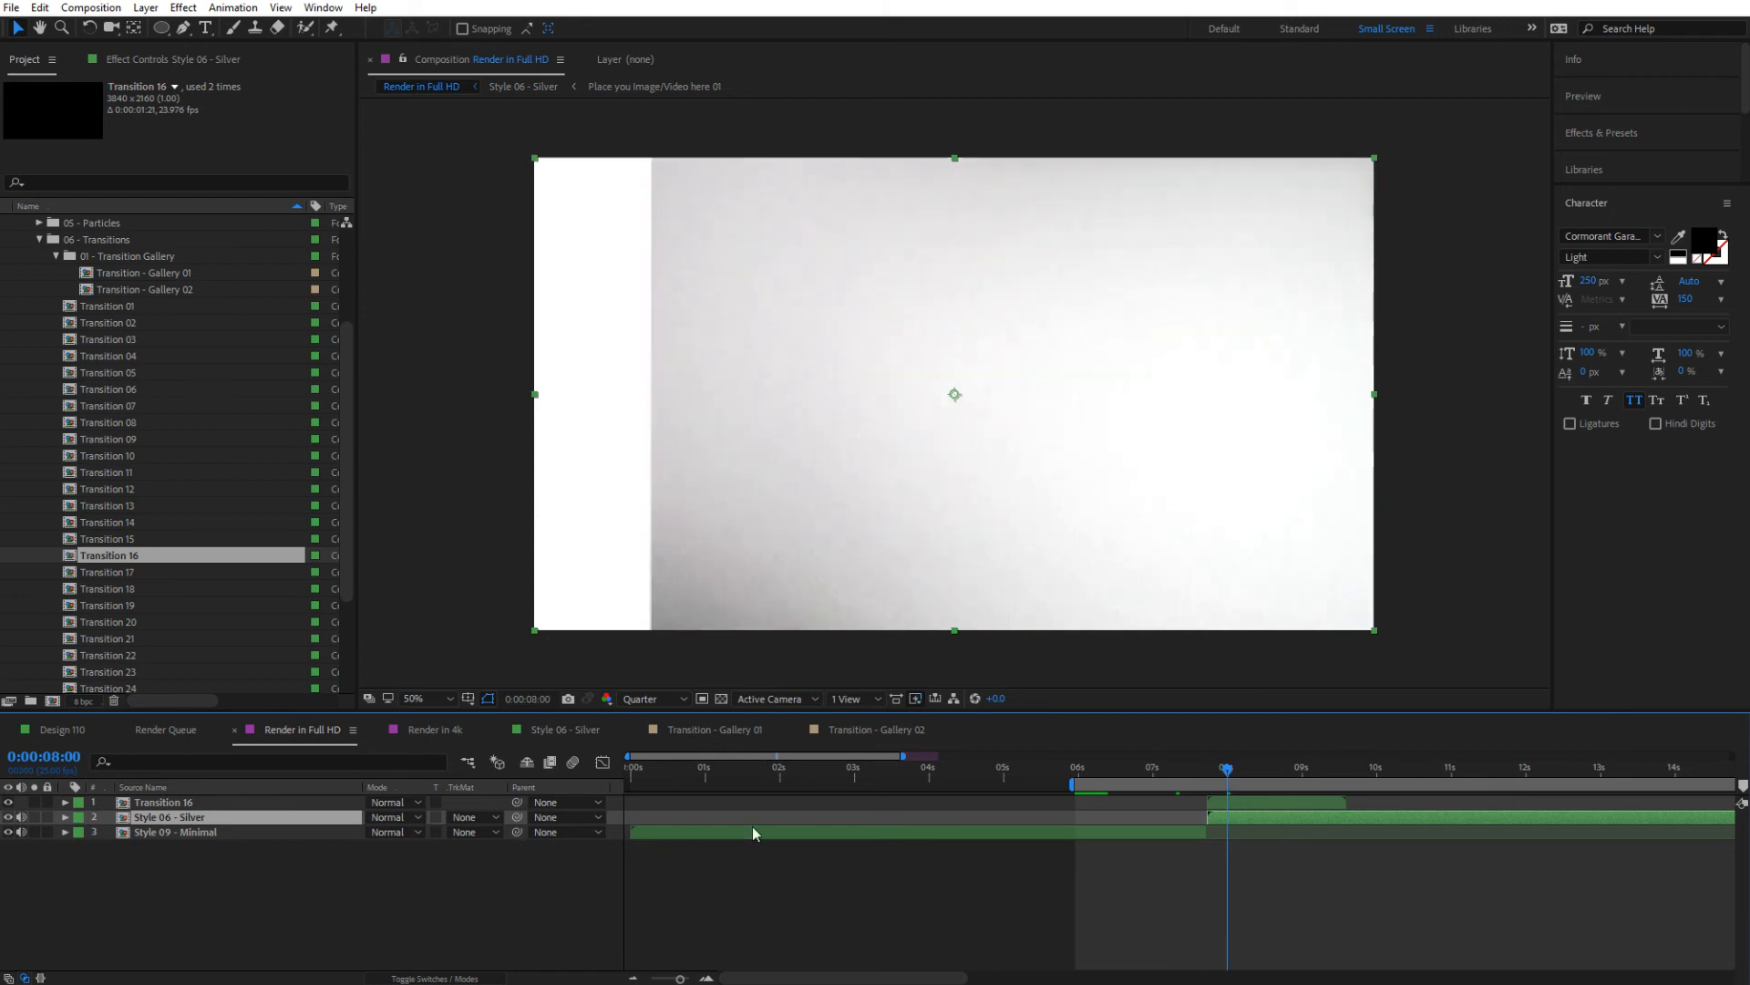
pyautogui.click(470, 820)
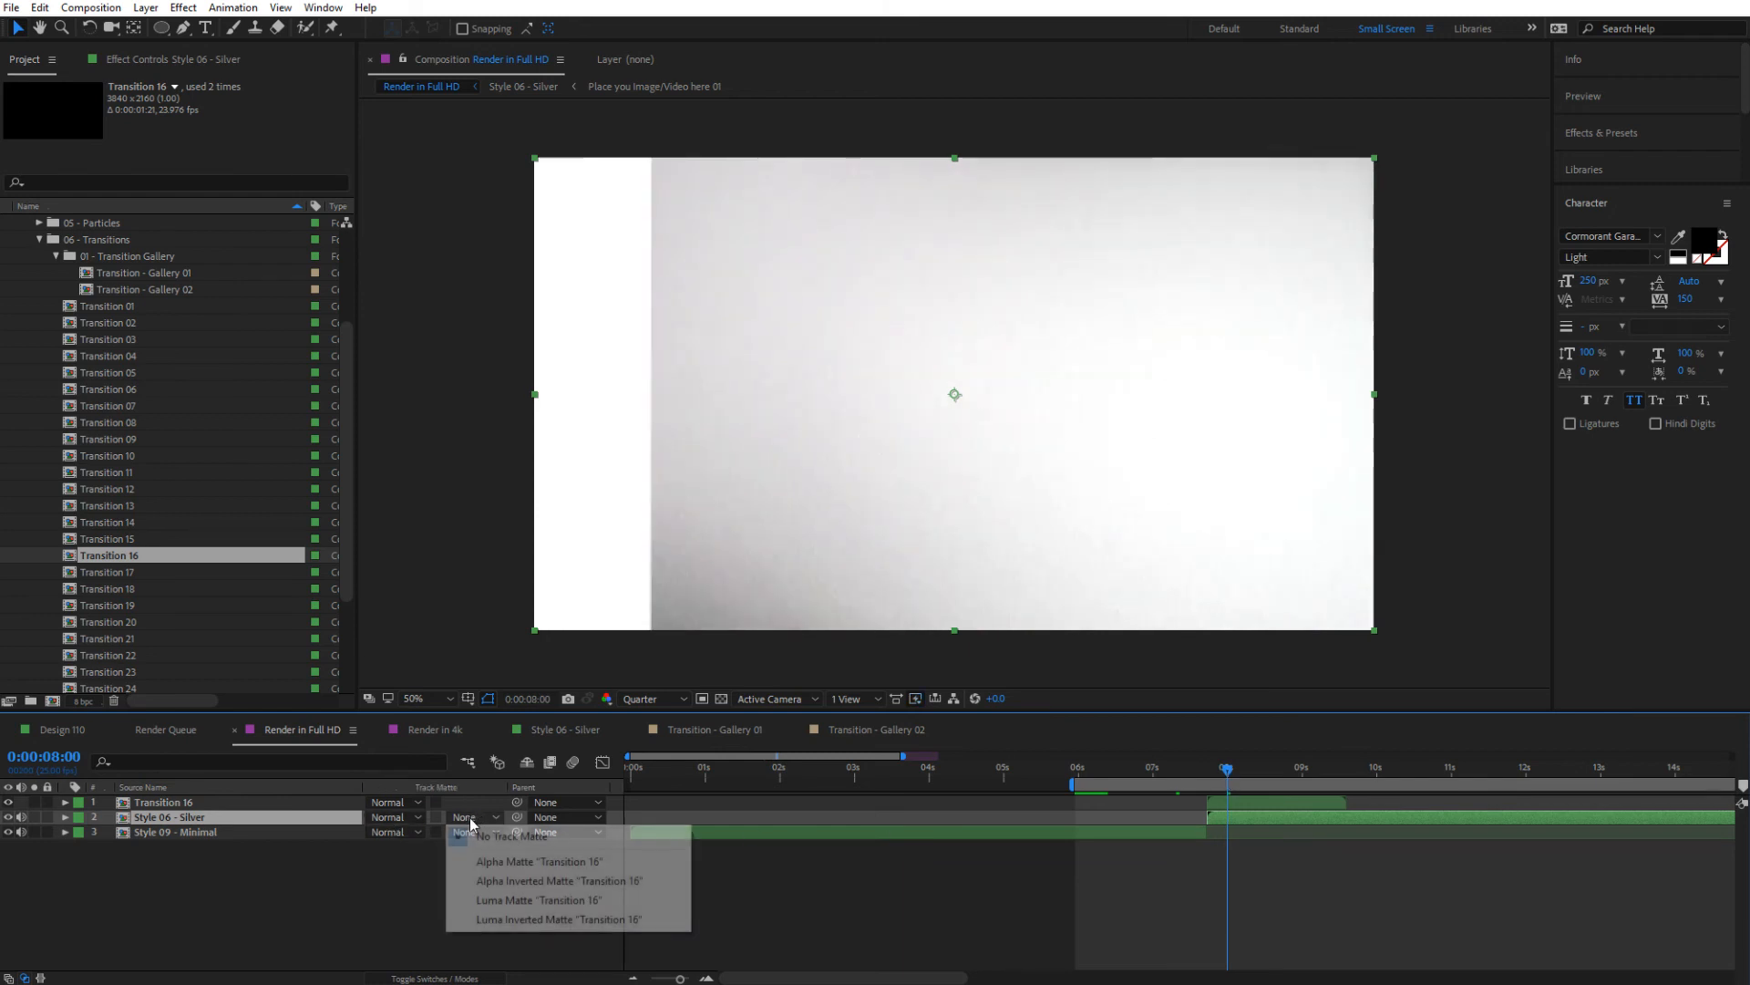
pyautogui.click(528, 862)
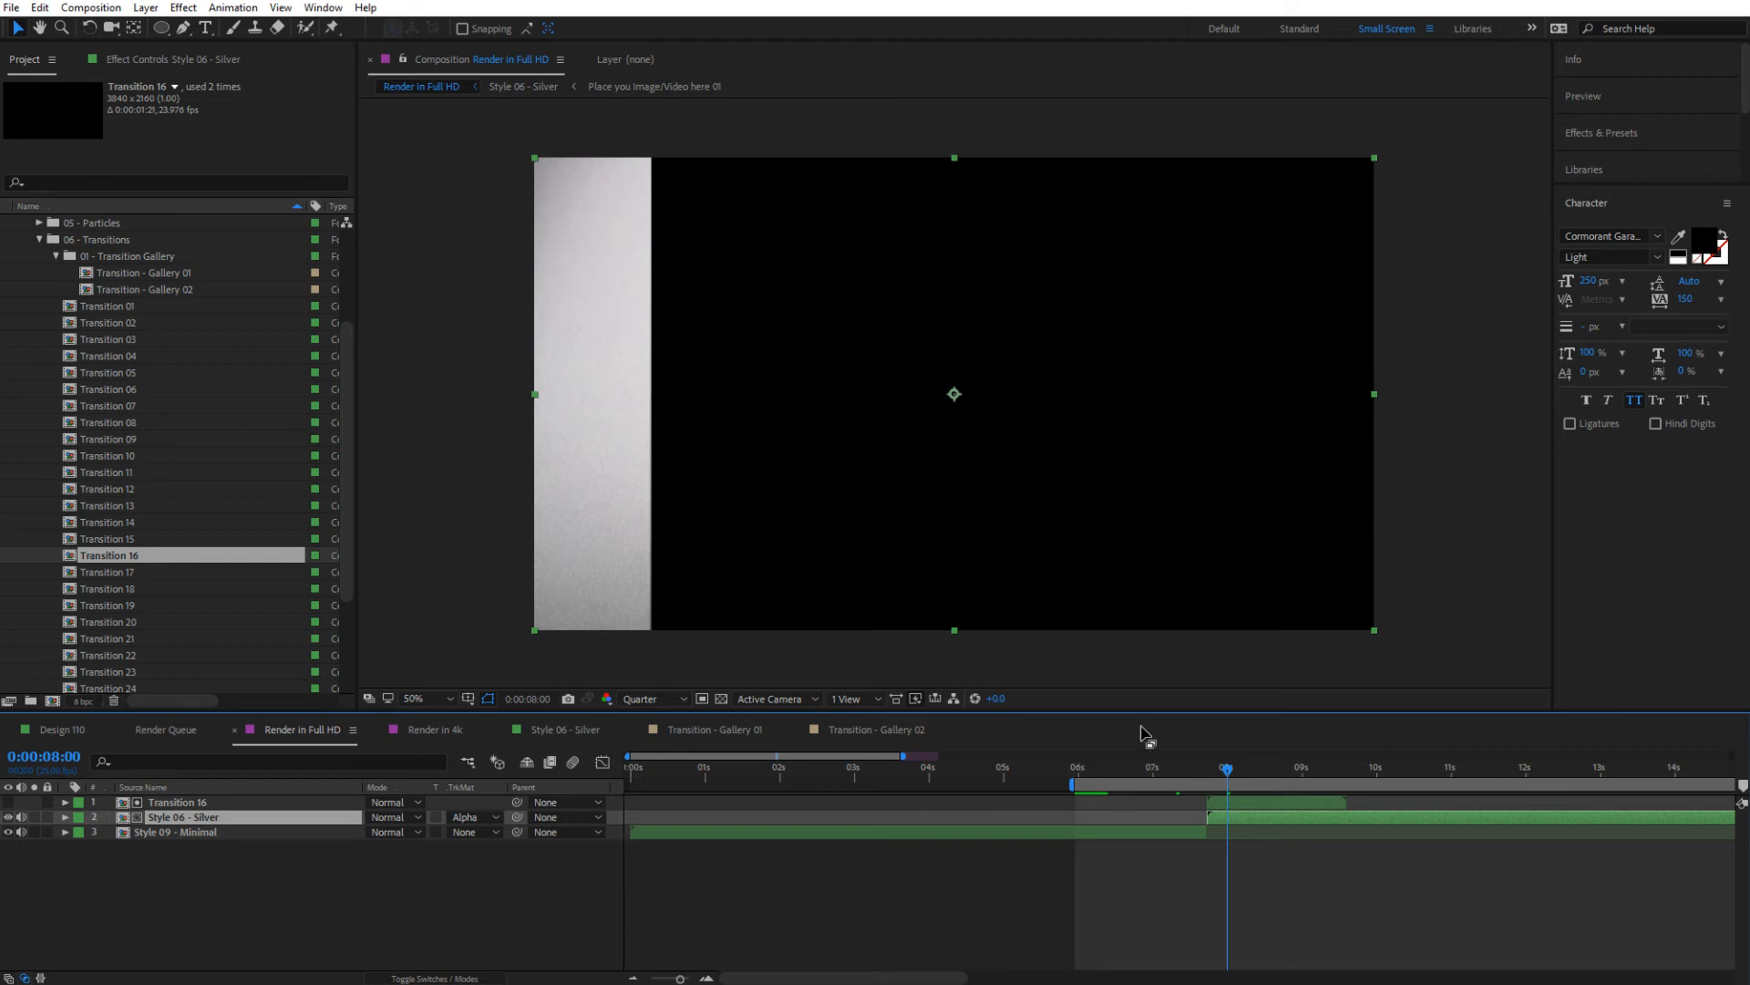
pyautogui.moveTo(1229, 771)
pyautogui.mouseDown()
pyautogui.moveTo(1286, 784)
pyautogui.moveTo(1258, 778)
pyautogui.mouseUp()
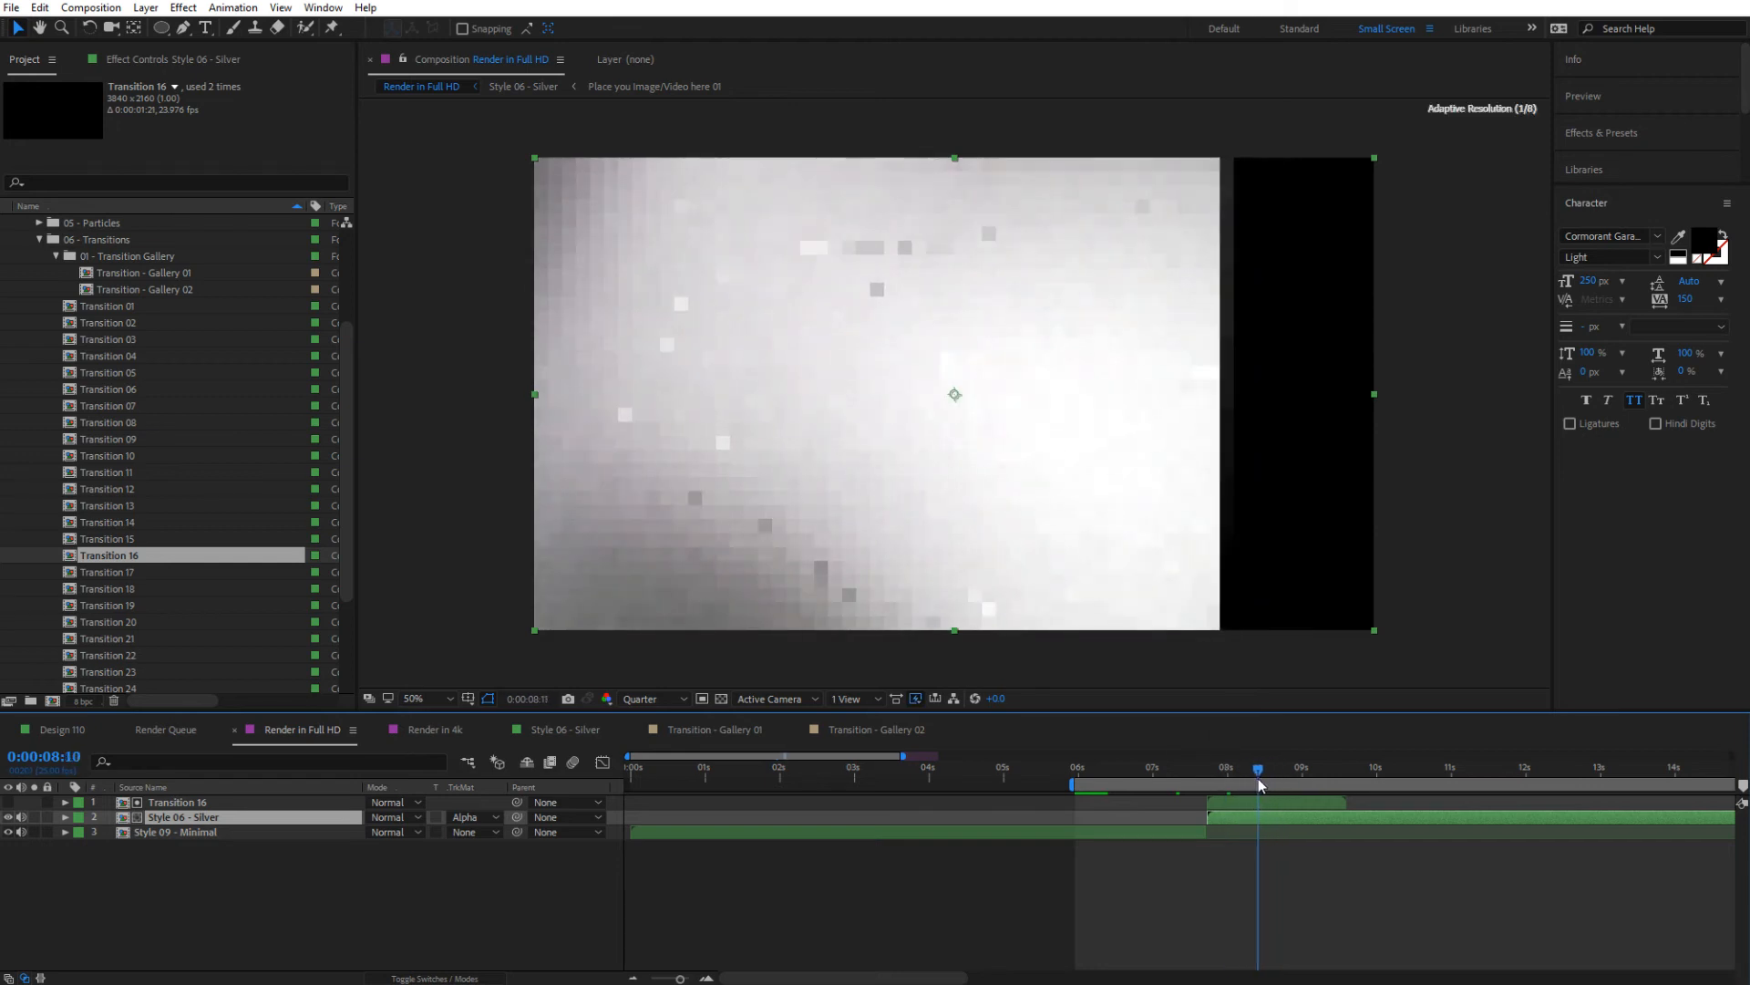
pyautogui.click(191, 799)
pyautogui.click(184, 816)
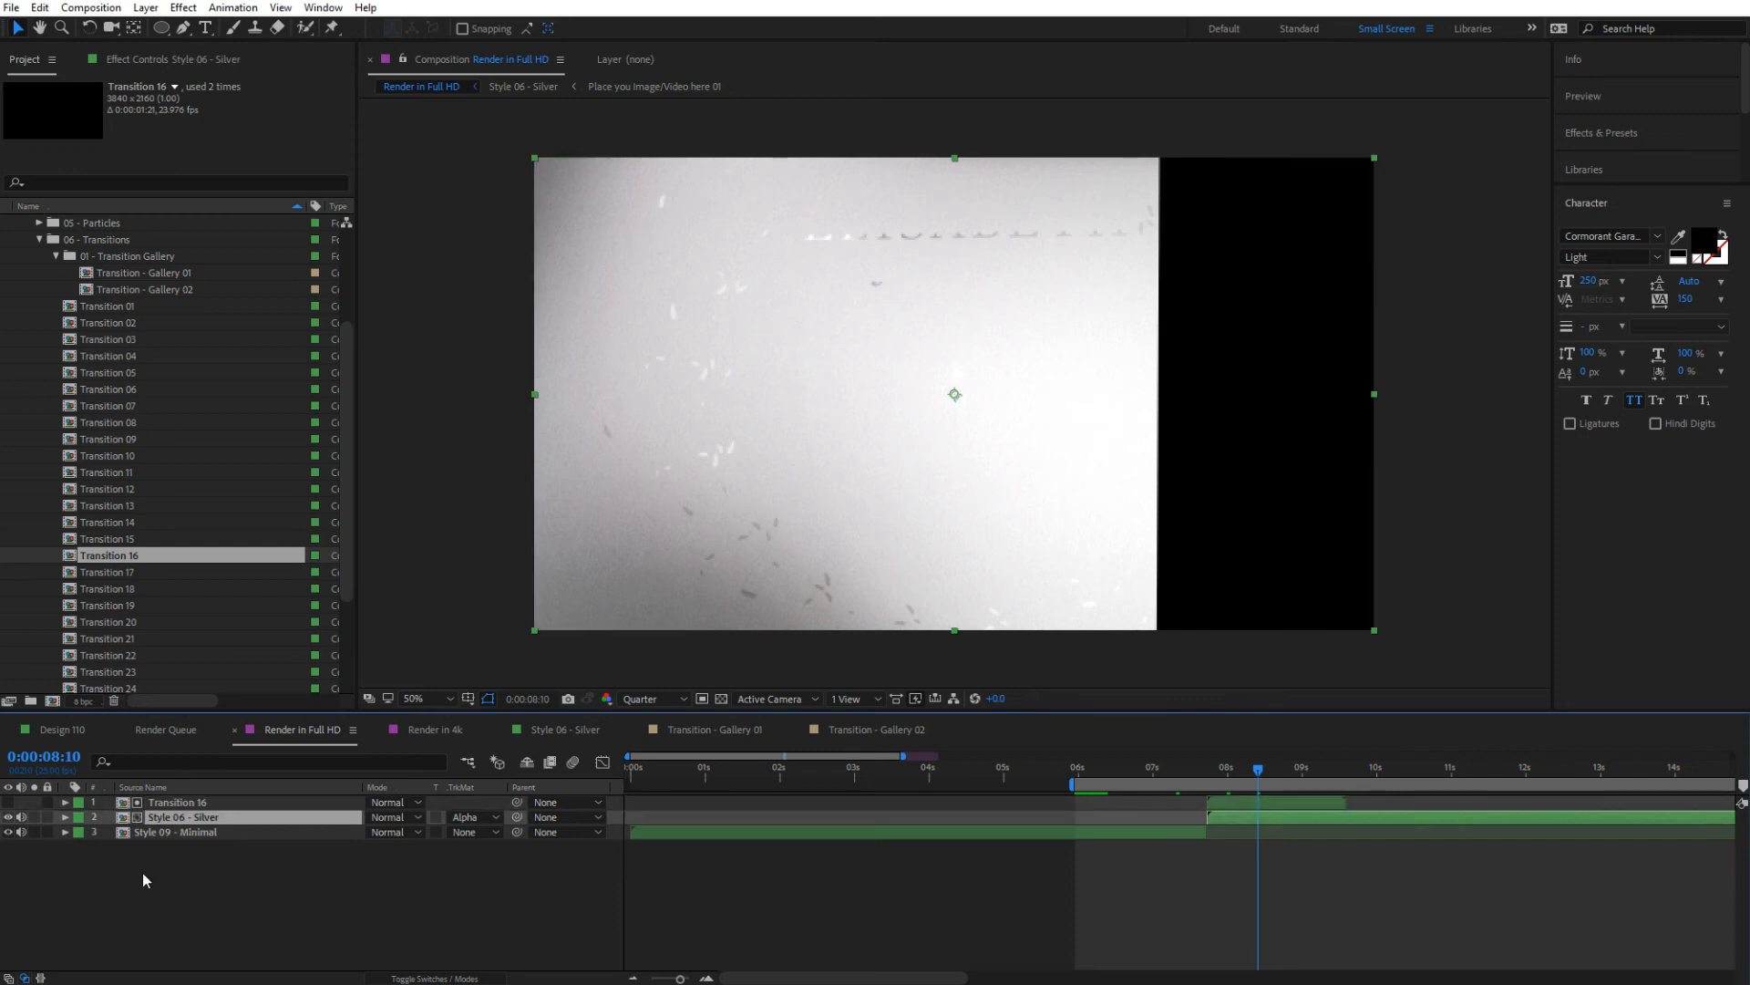
# Move the Transition 16 and Style 06 - Silver layers earlier together so the transition overlaps the end of Style 09 - Minimal
pyautogui.click(1222, 803)
pyautogui.keyDown('shift'); pyautogui.click(1222, 818); pyautogui.keyUp('shift')
pyautogui.moveTo(1229, 818)
pyautogui.mouseDown()
pyautogui.moveTo(1090, 826)
pyautogui.moveTo(1062, 784)
pyautogui.moveTo(894, 784)
pyautogui.mouseUp()
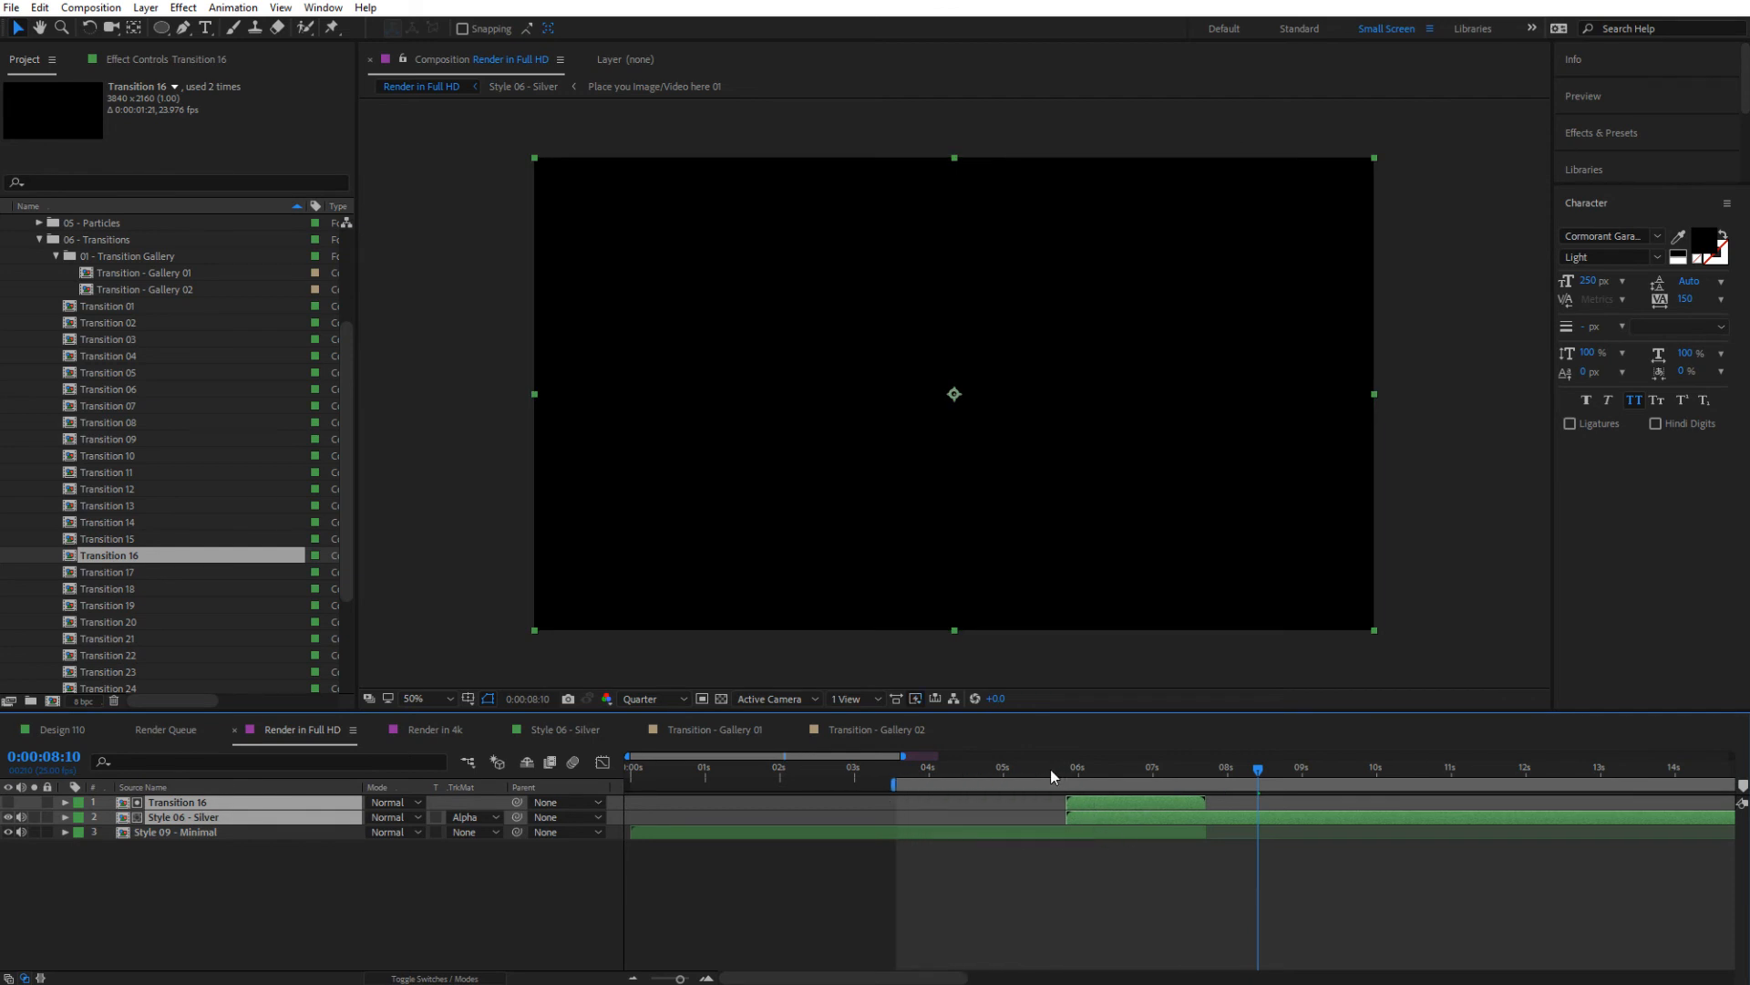
pyautogui.moveTo(1051, 770); pyautogui.dragTo(1207, 793)
pyautogui.click(1082, 894)
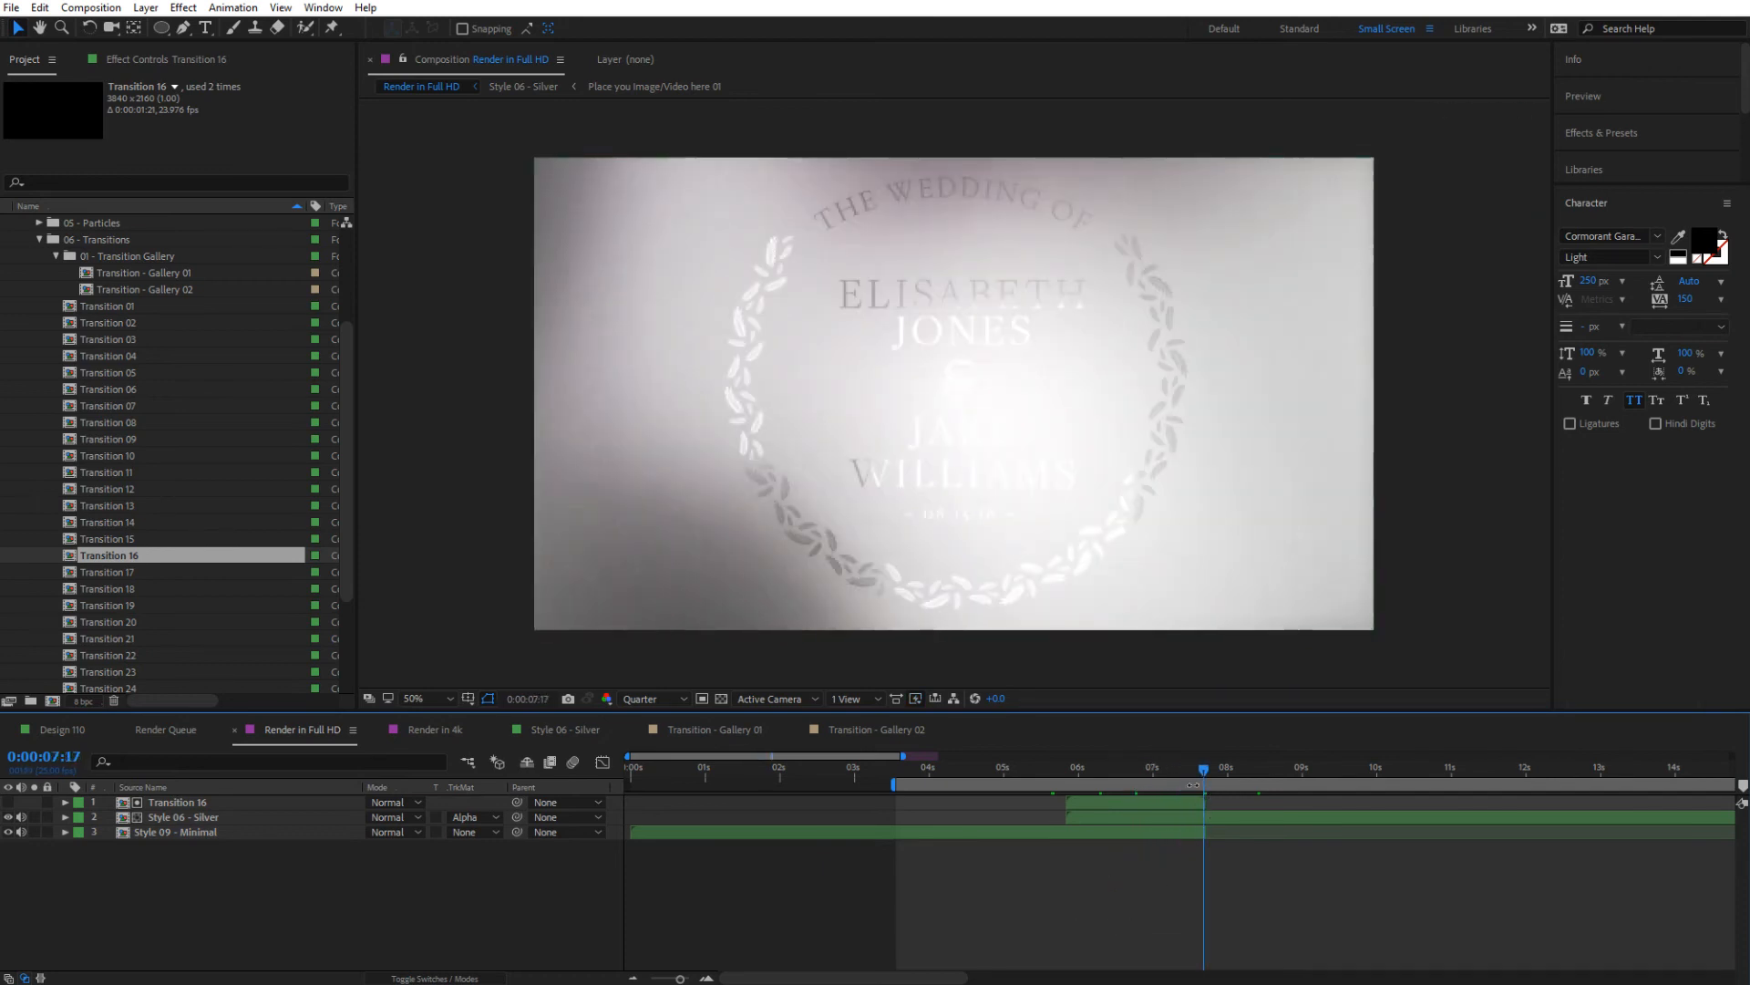
# Split the Style 06 - Silver layer at 0:00:07:17, on the last frame of Transition 16
pyautogui.moveTo(1210, 768)
pyautogui.mouseDown()
pyautogui.moveTo(1235, 770)
pyautogui.moveTo(1207, 770)
pyautogui.mouseUp()
pyautogui.click(1174, 804)
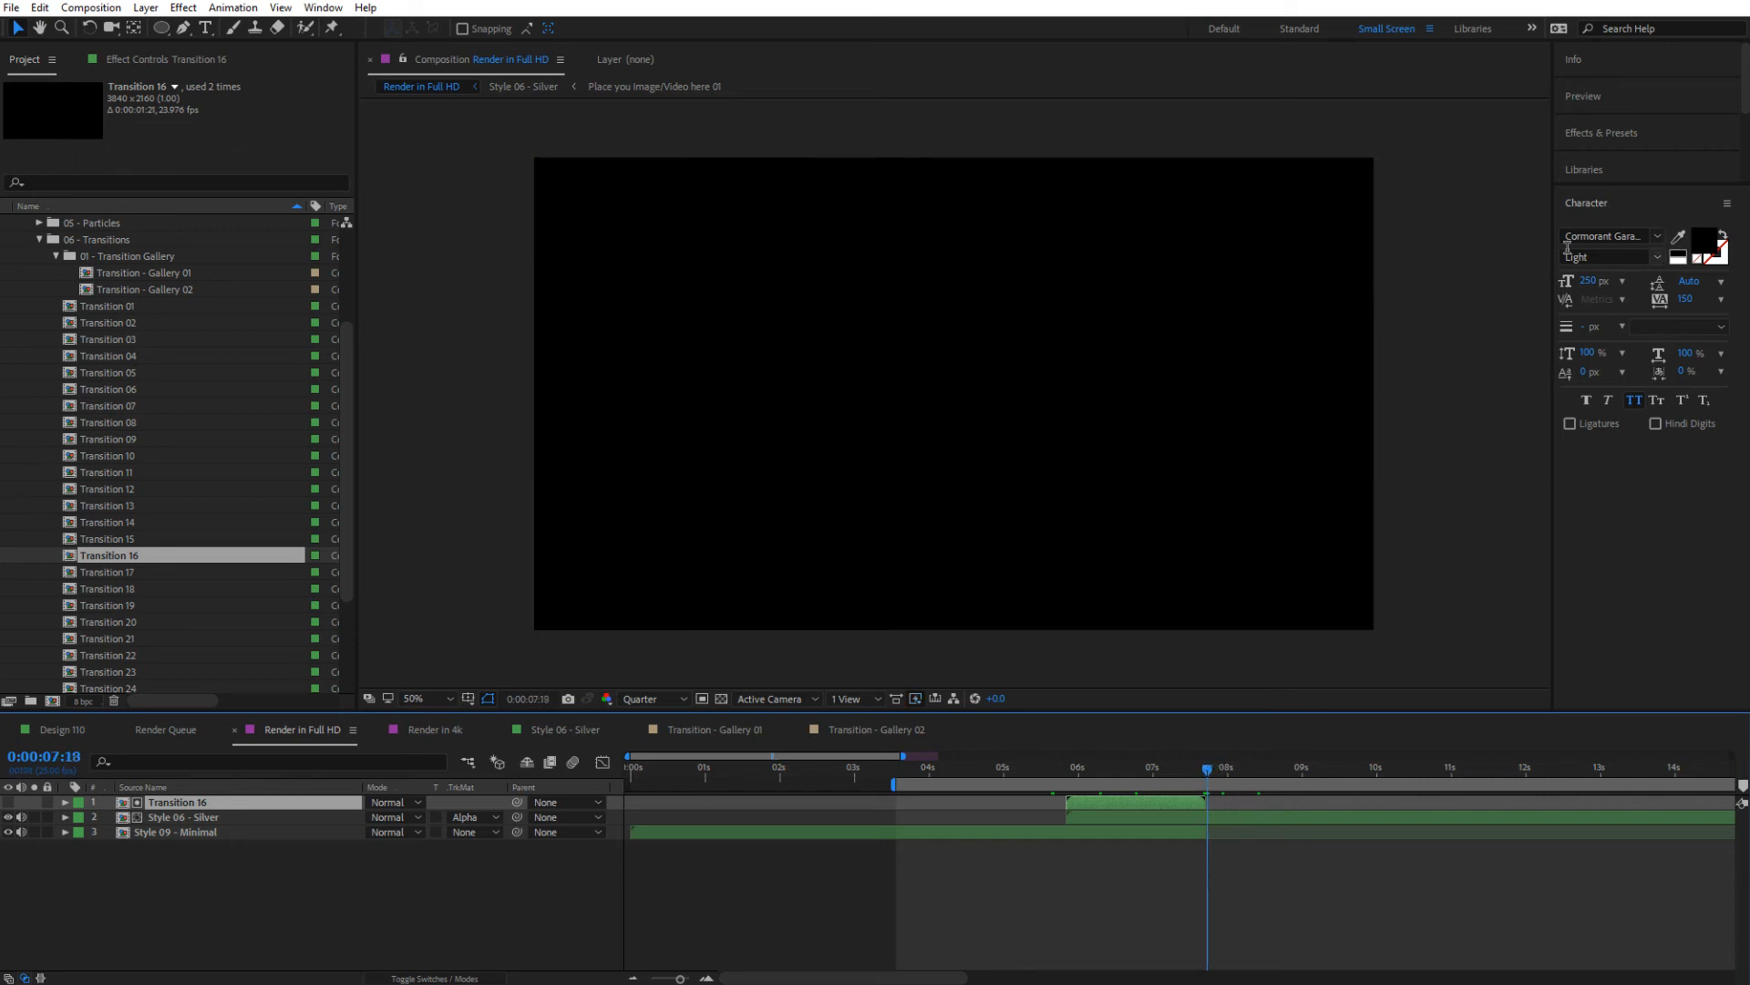
pyautogui.click(1600, 103)
pyautogui.click(1617, 126)
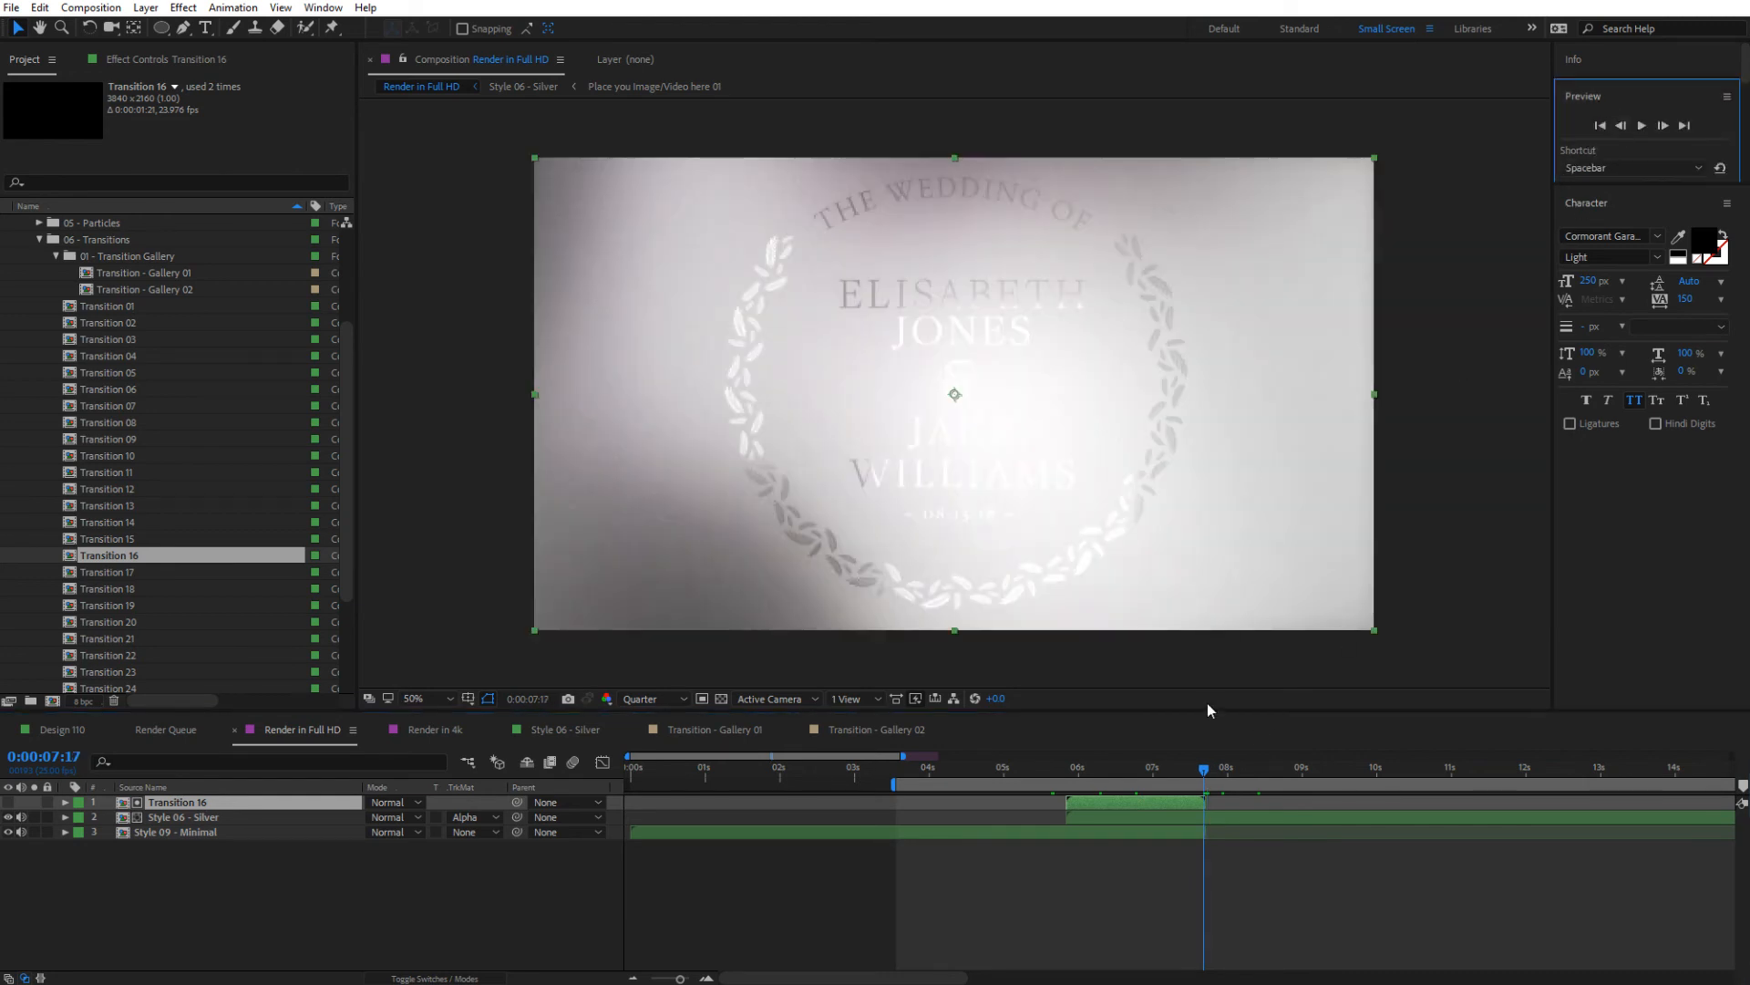
pyautogui.click(1211, 817)
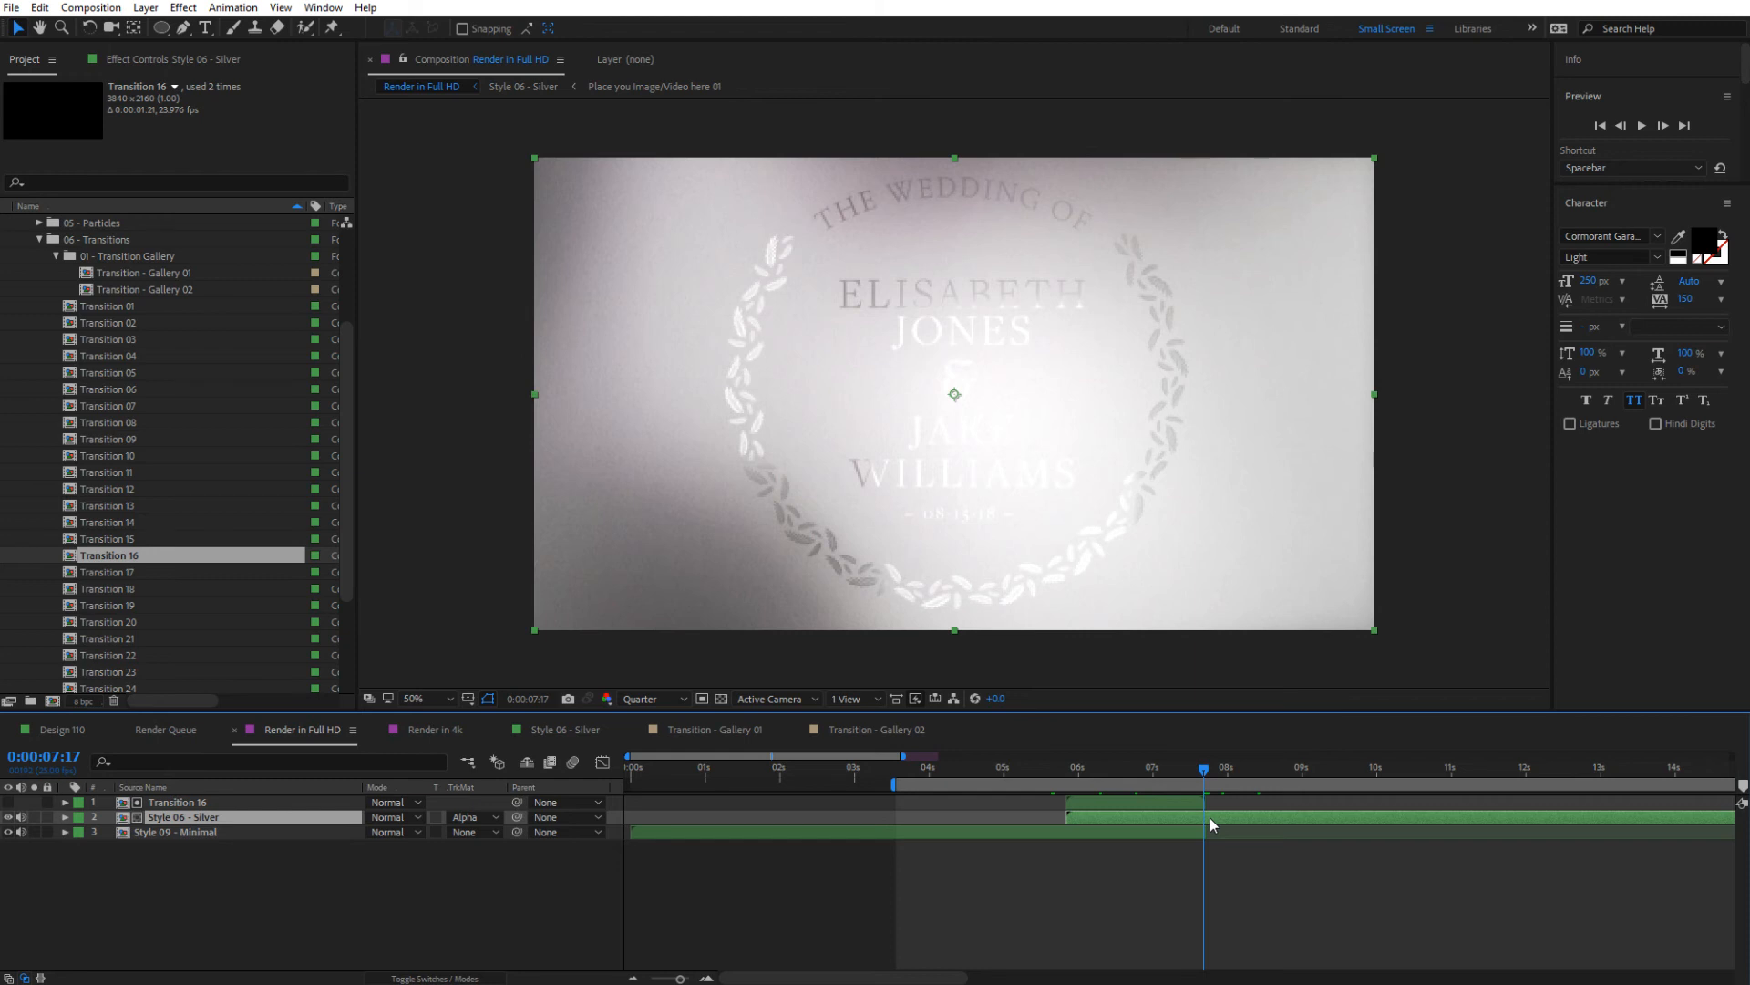
pyautogui.hotkey('ctrl', 'shift', 'd')
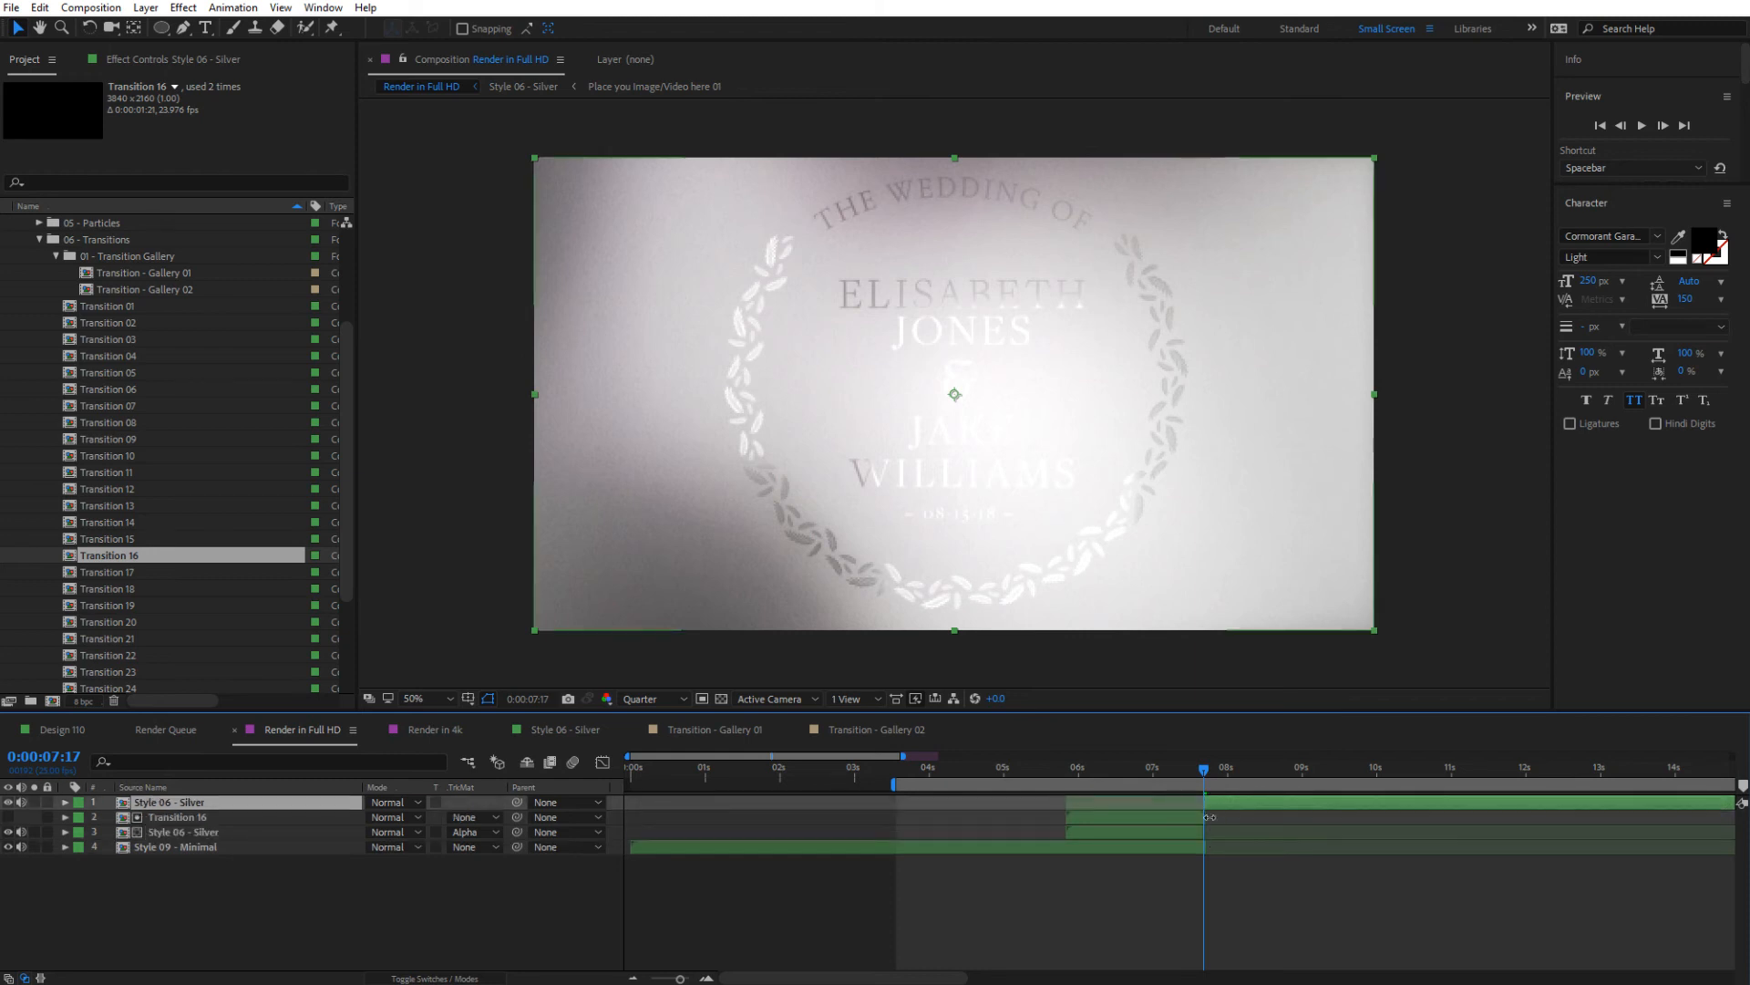
pyautogui.click(40, 8)
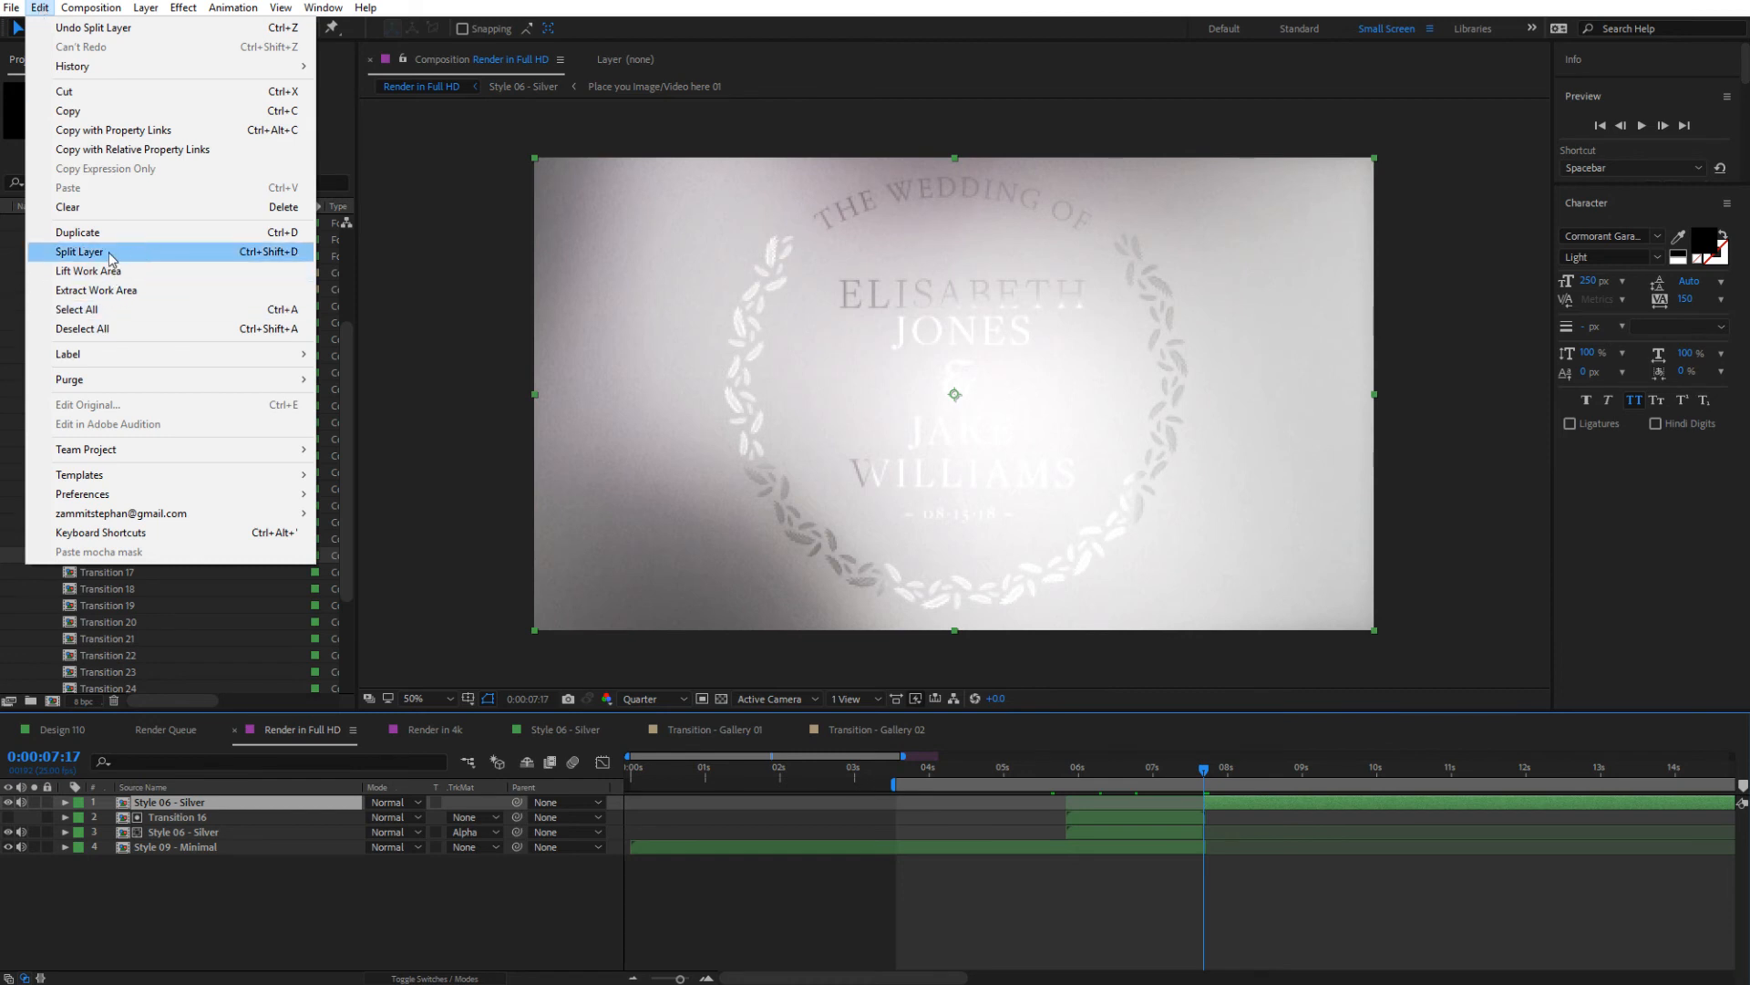
pyautogui.click(1235, 803)
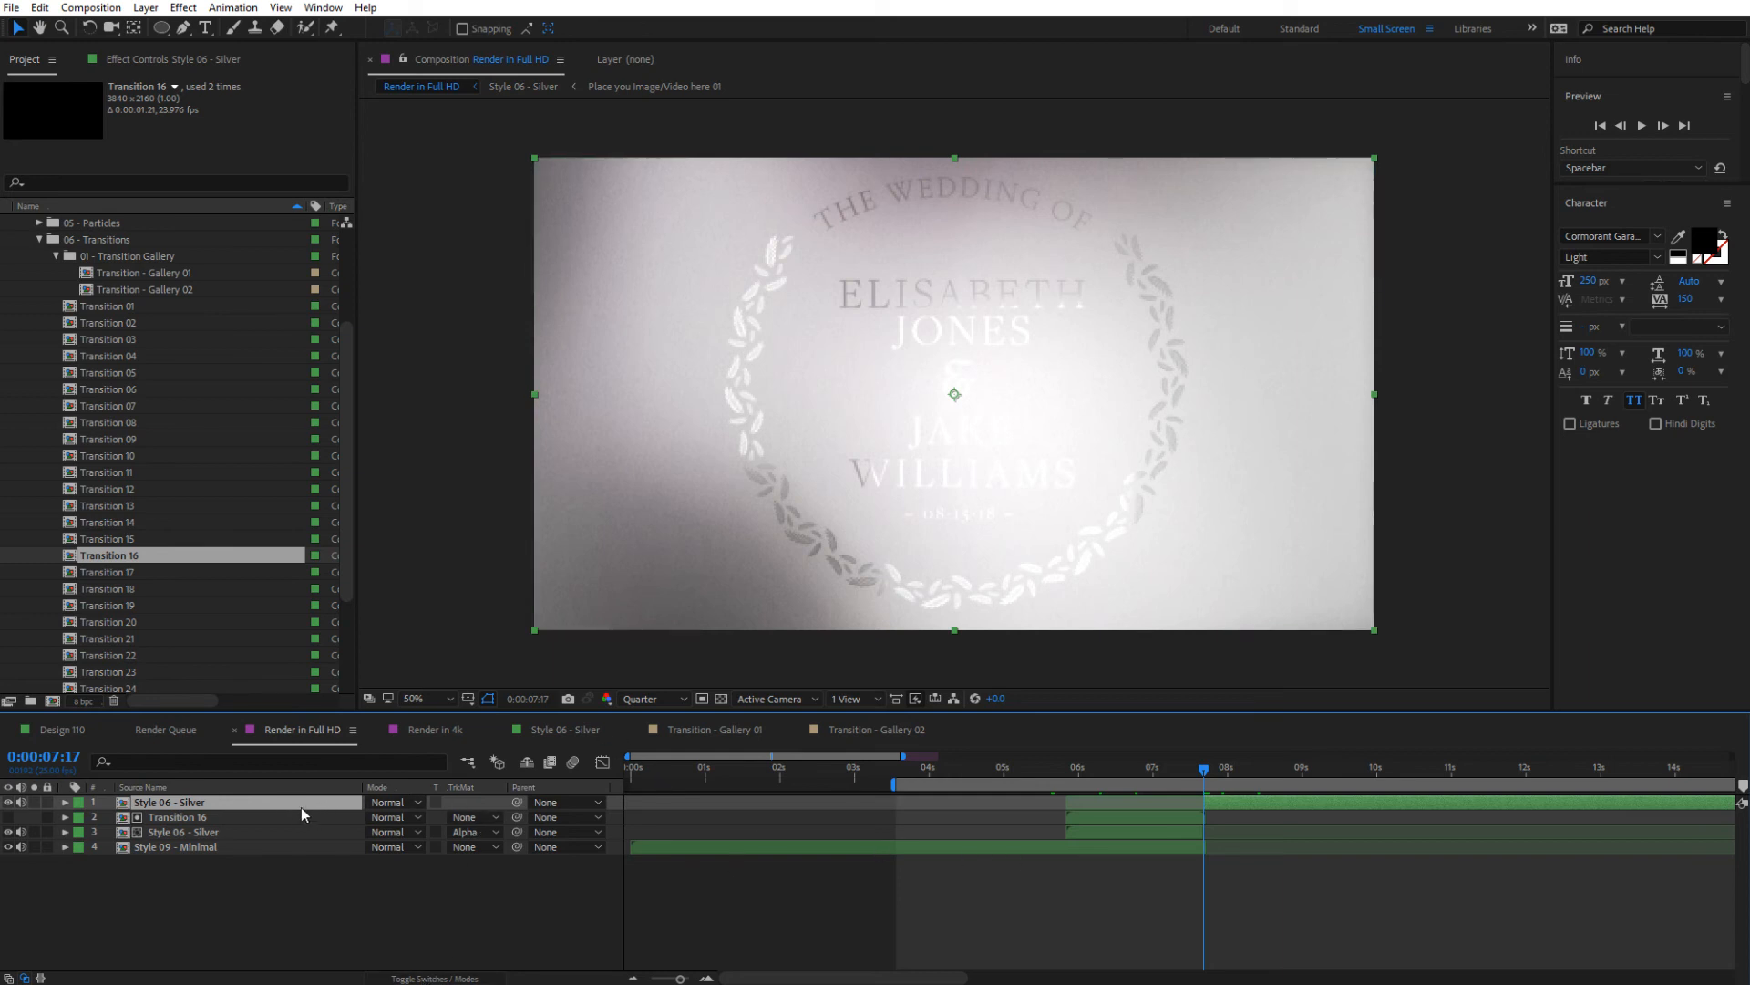
# Move the second part of Style 06 - Silver below Style 09 - Minimal, set it to No Track Matte and preview the result
pyautogui.moveTo(301, 806); pyautogui.dragTo(470, 872)
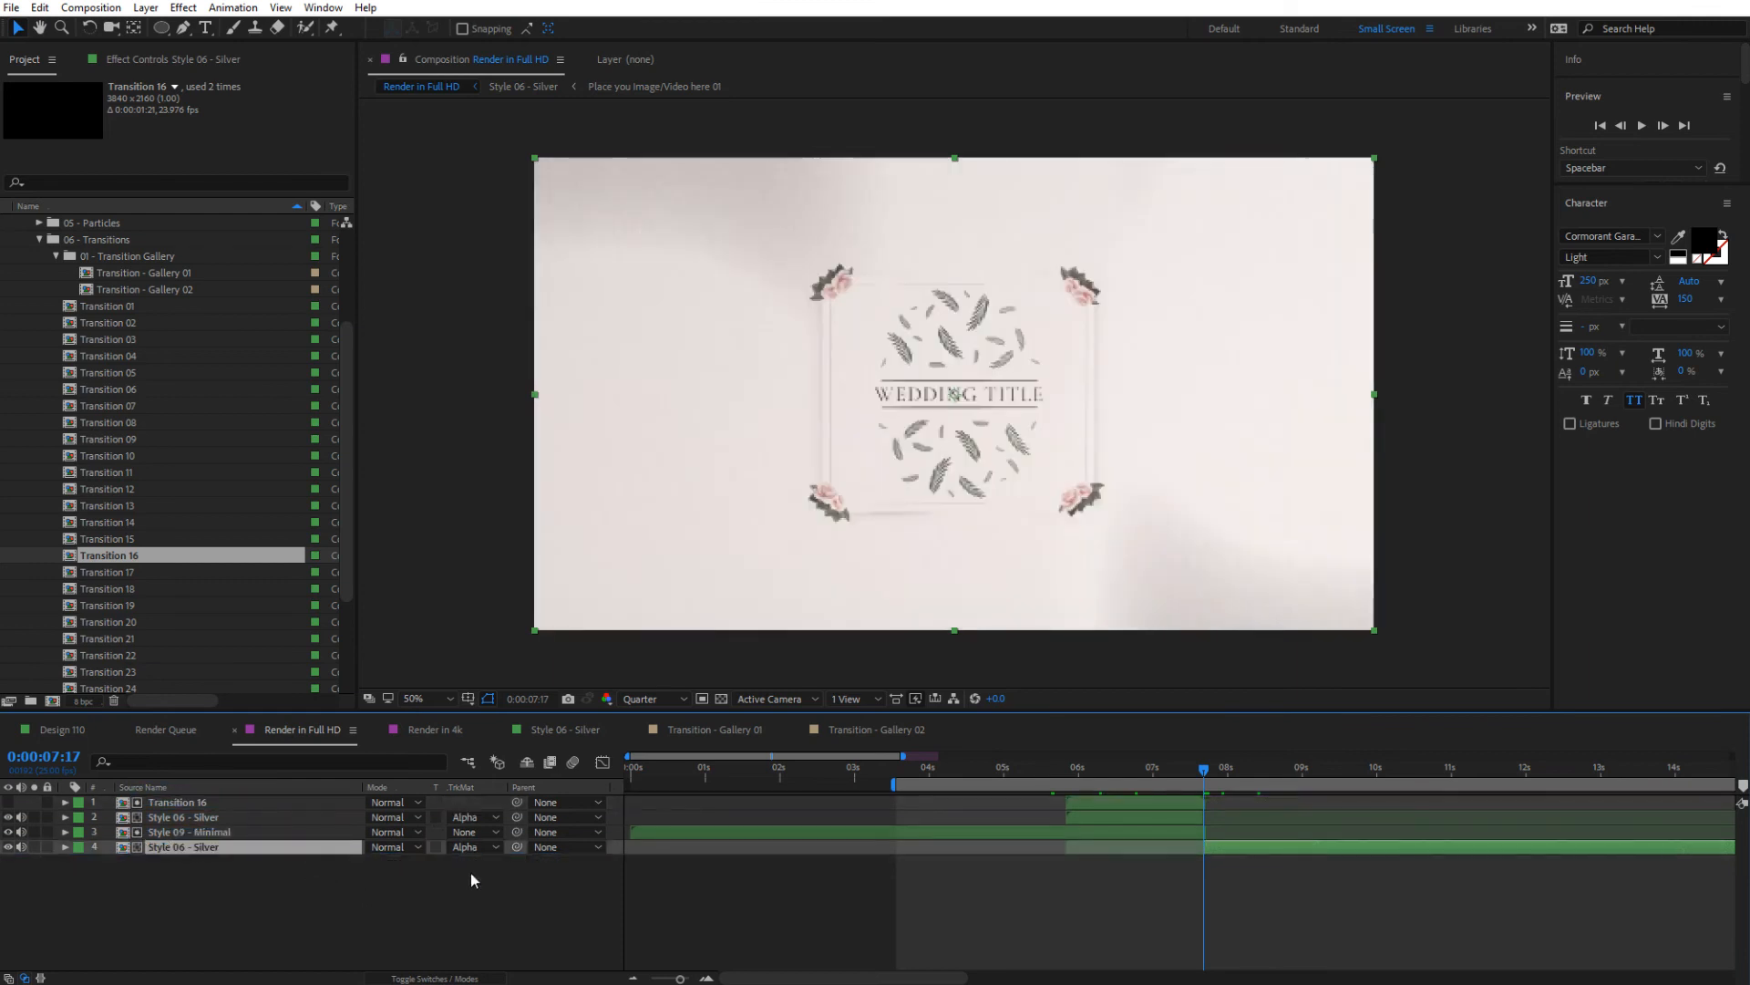
pyautogui.click(465, 846)
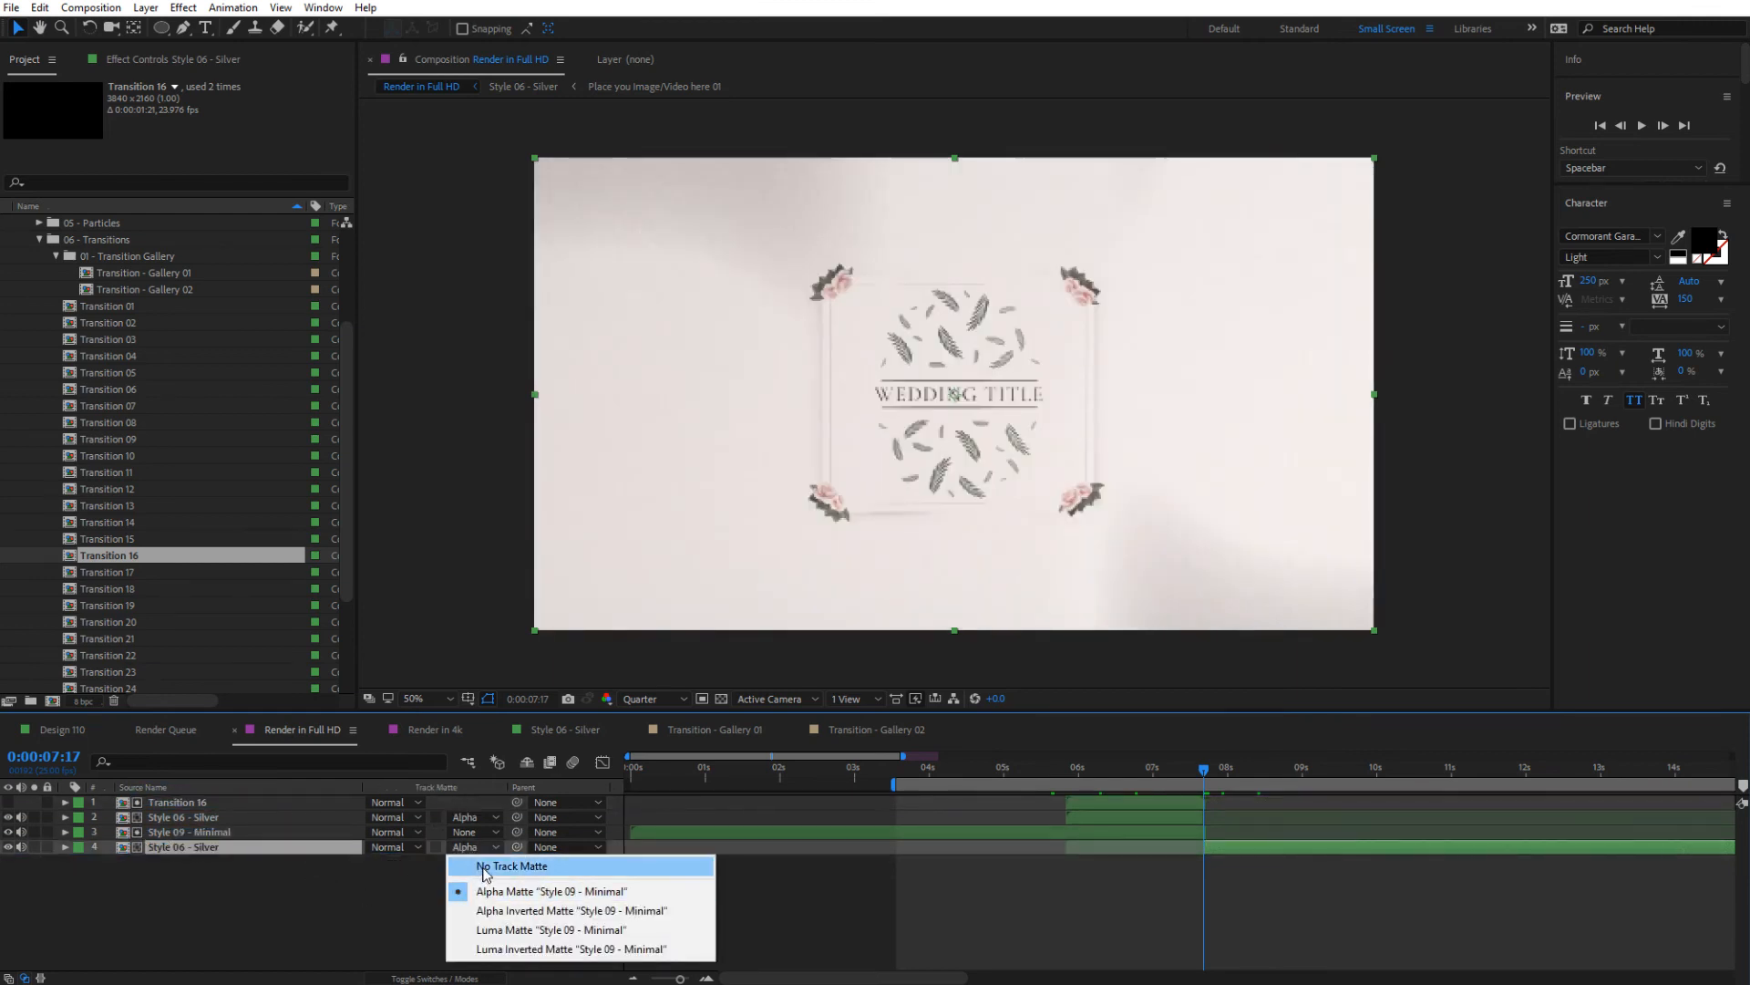
pyautogui.click(483, 866)
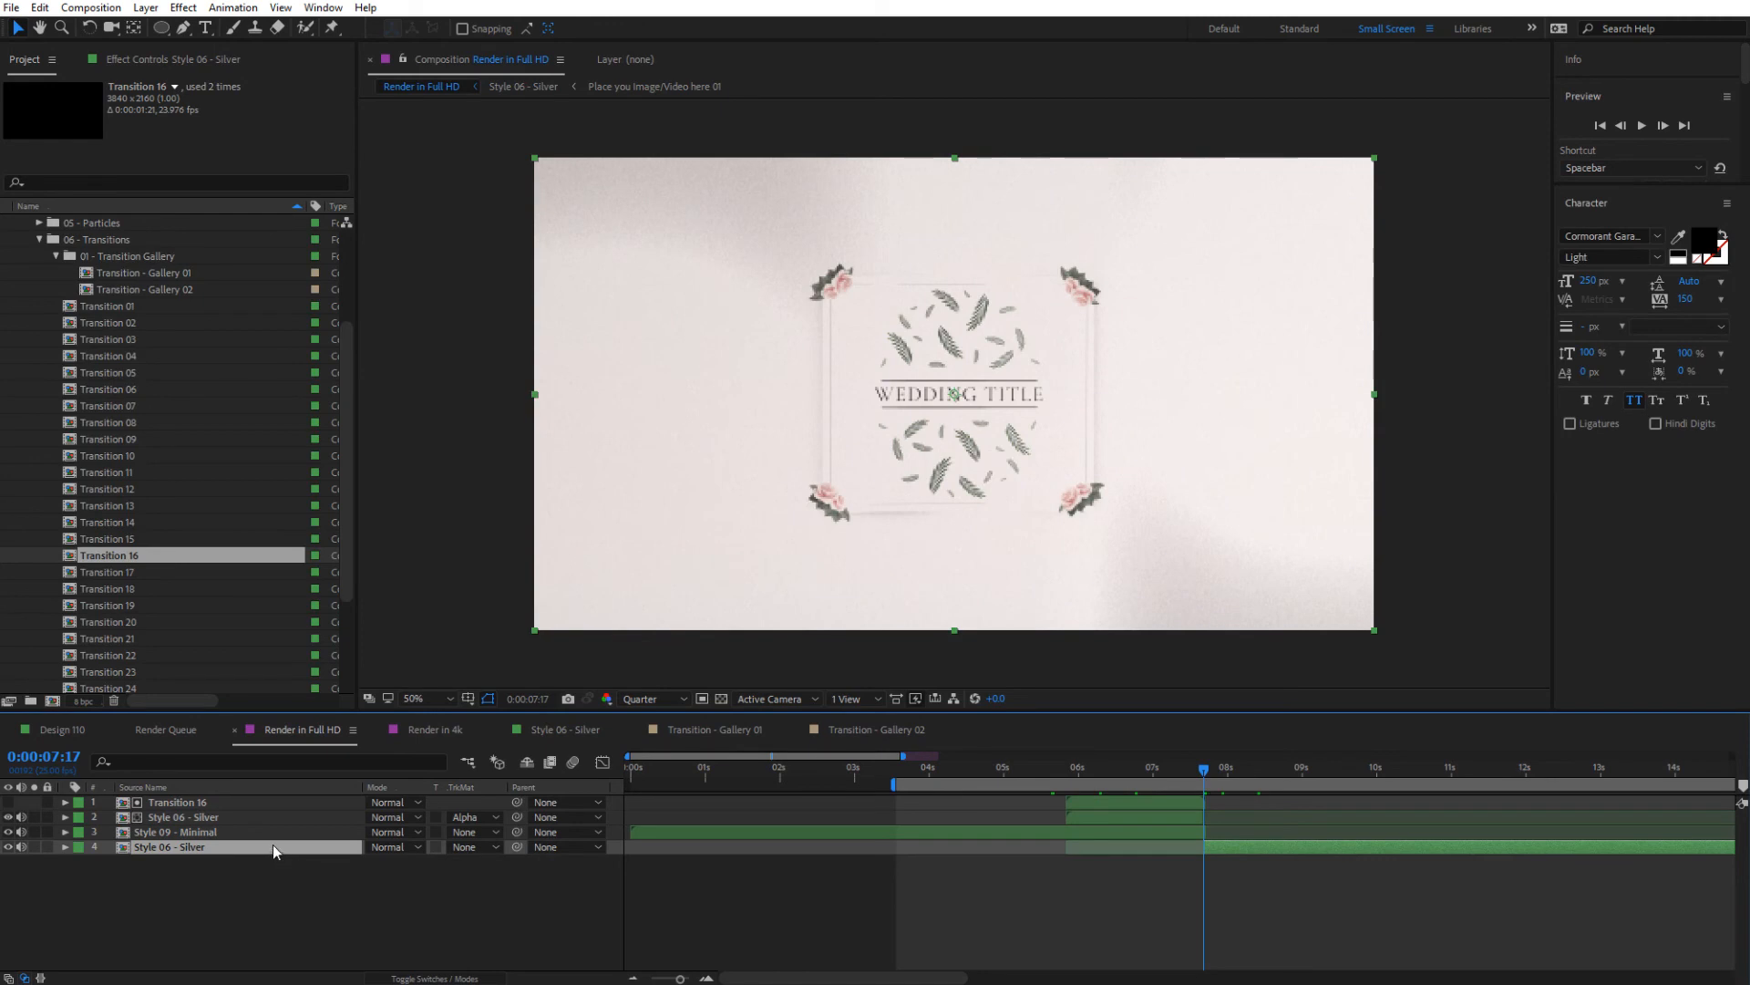
pyautogui.press('space')
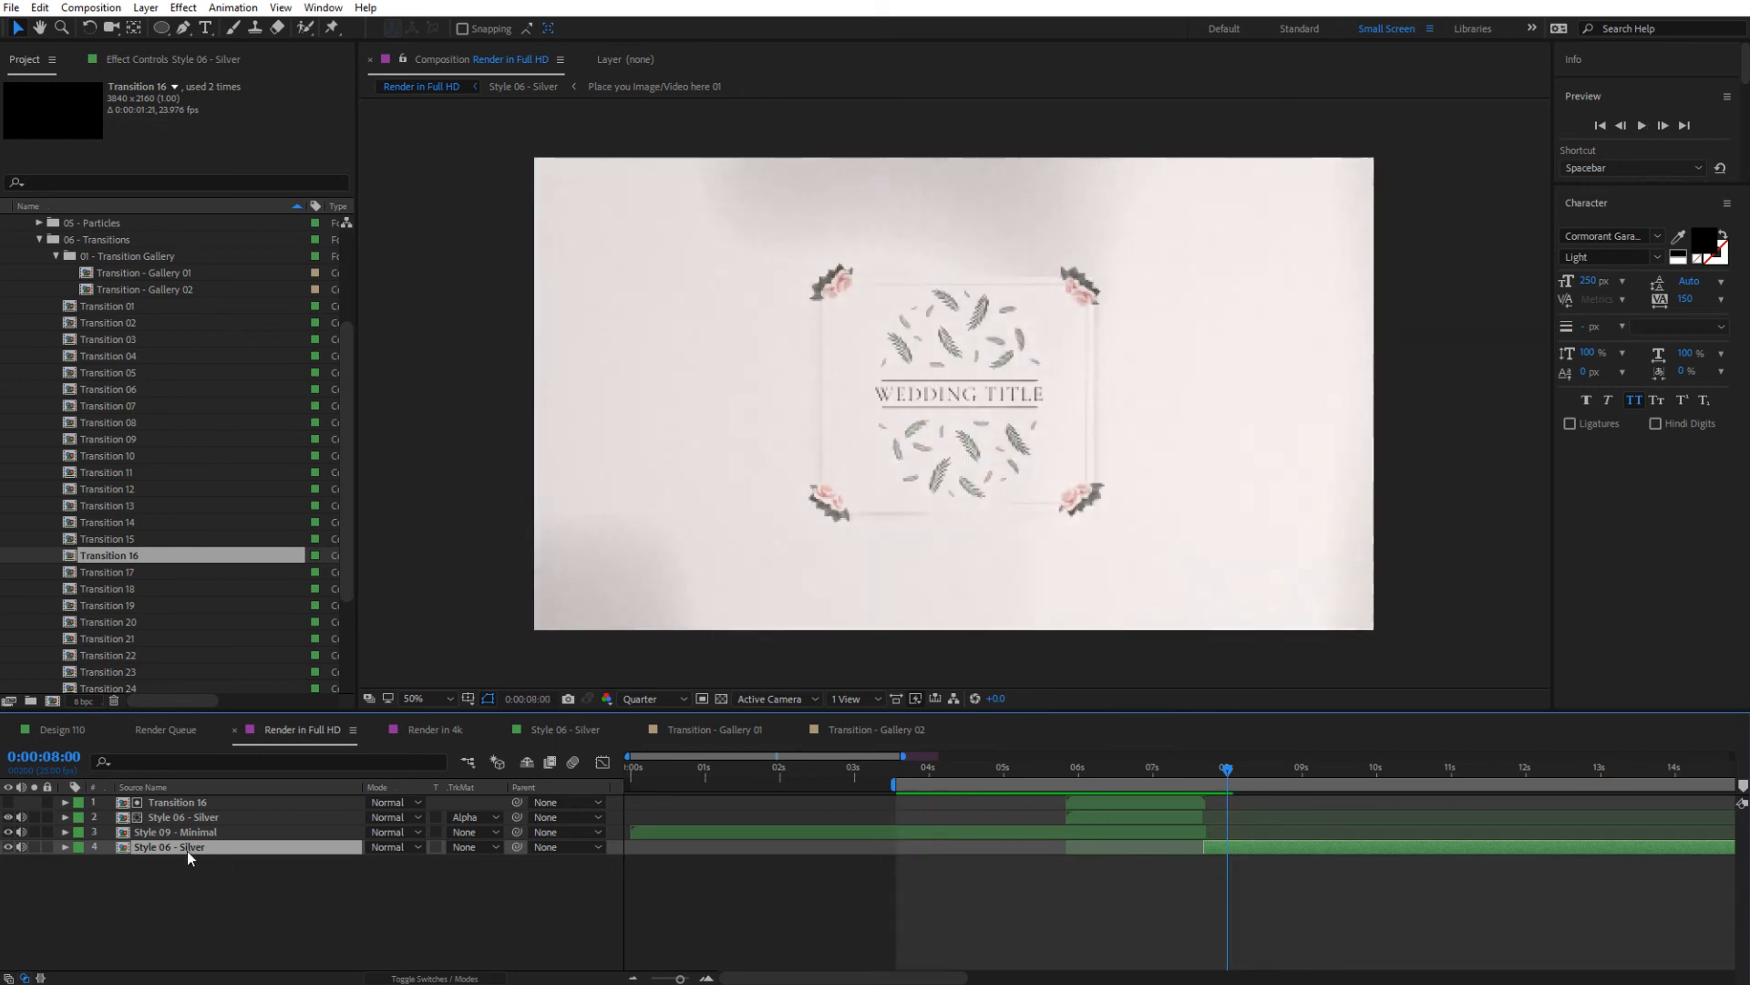
pyautogui.press('space')
# Move the second part of Style 06 - Silver back to the top of the layer stack and preview the transition
pyautogui.moveTo(185, 845); pyautogui.dragTo(164, 806)
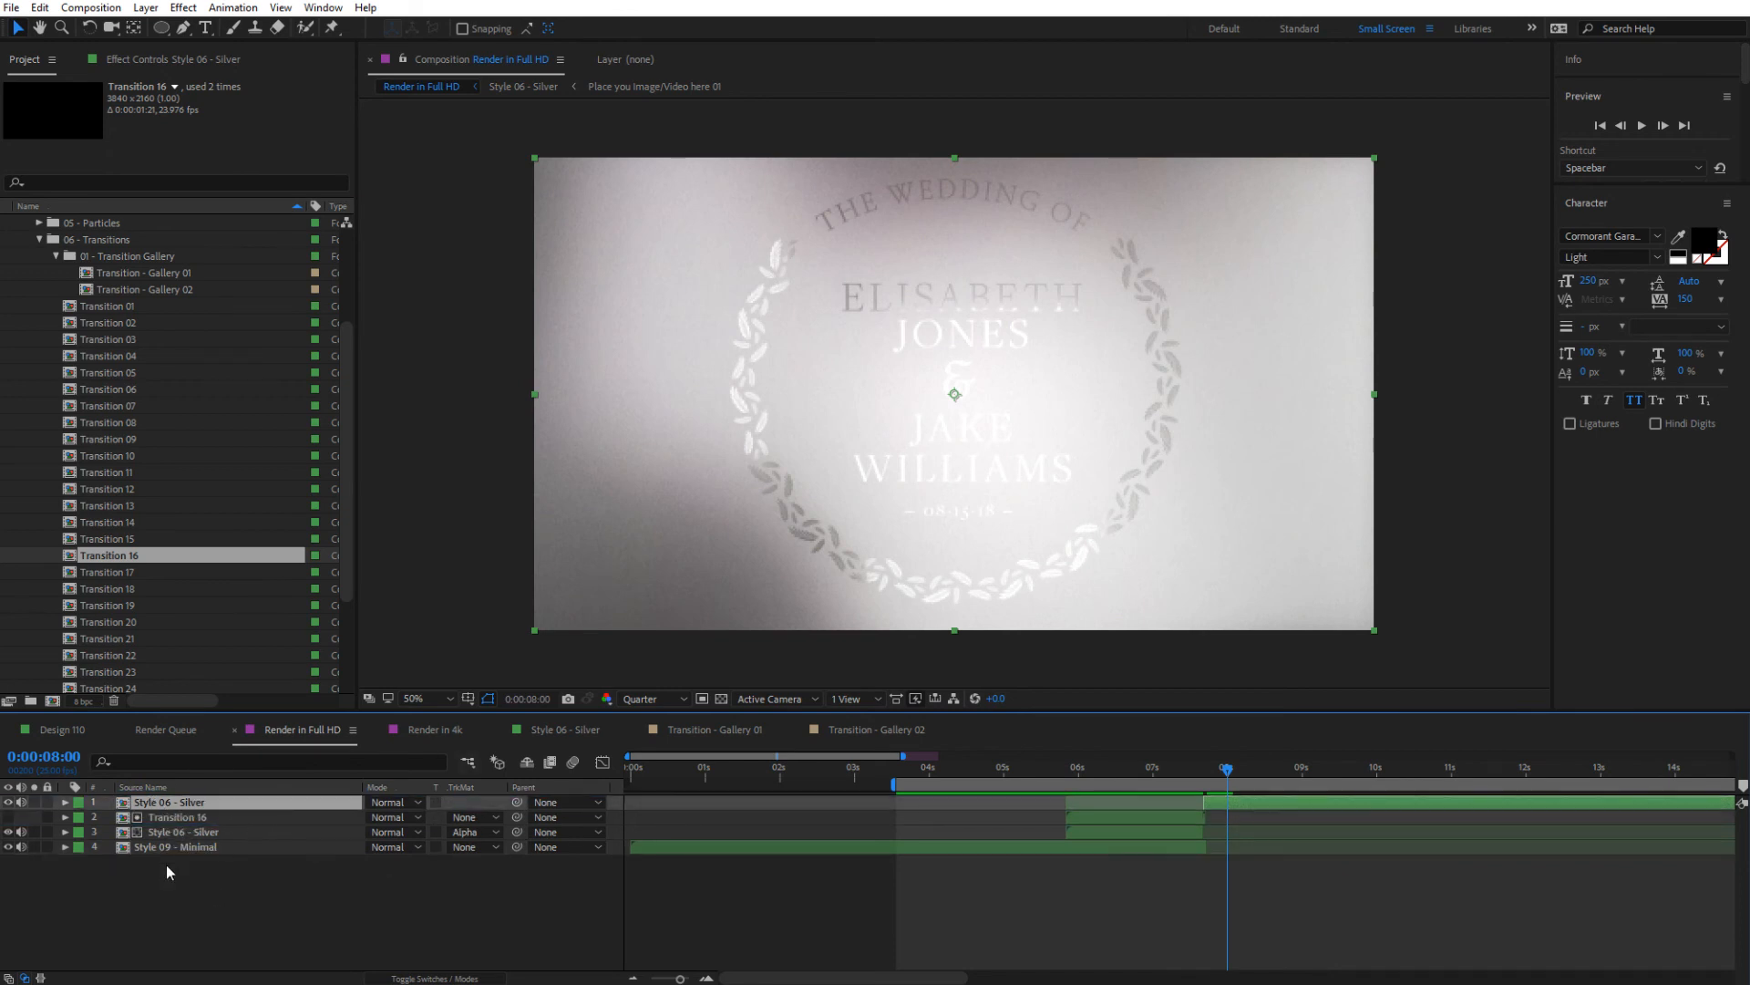
pyautogui.press('space')
pyautogui.press('space')
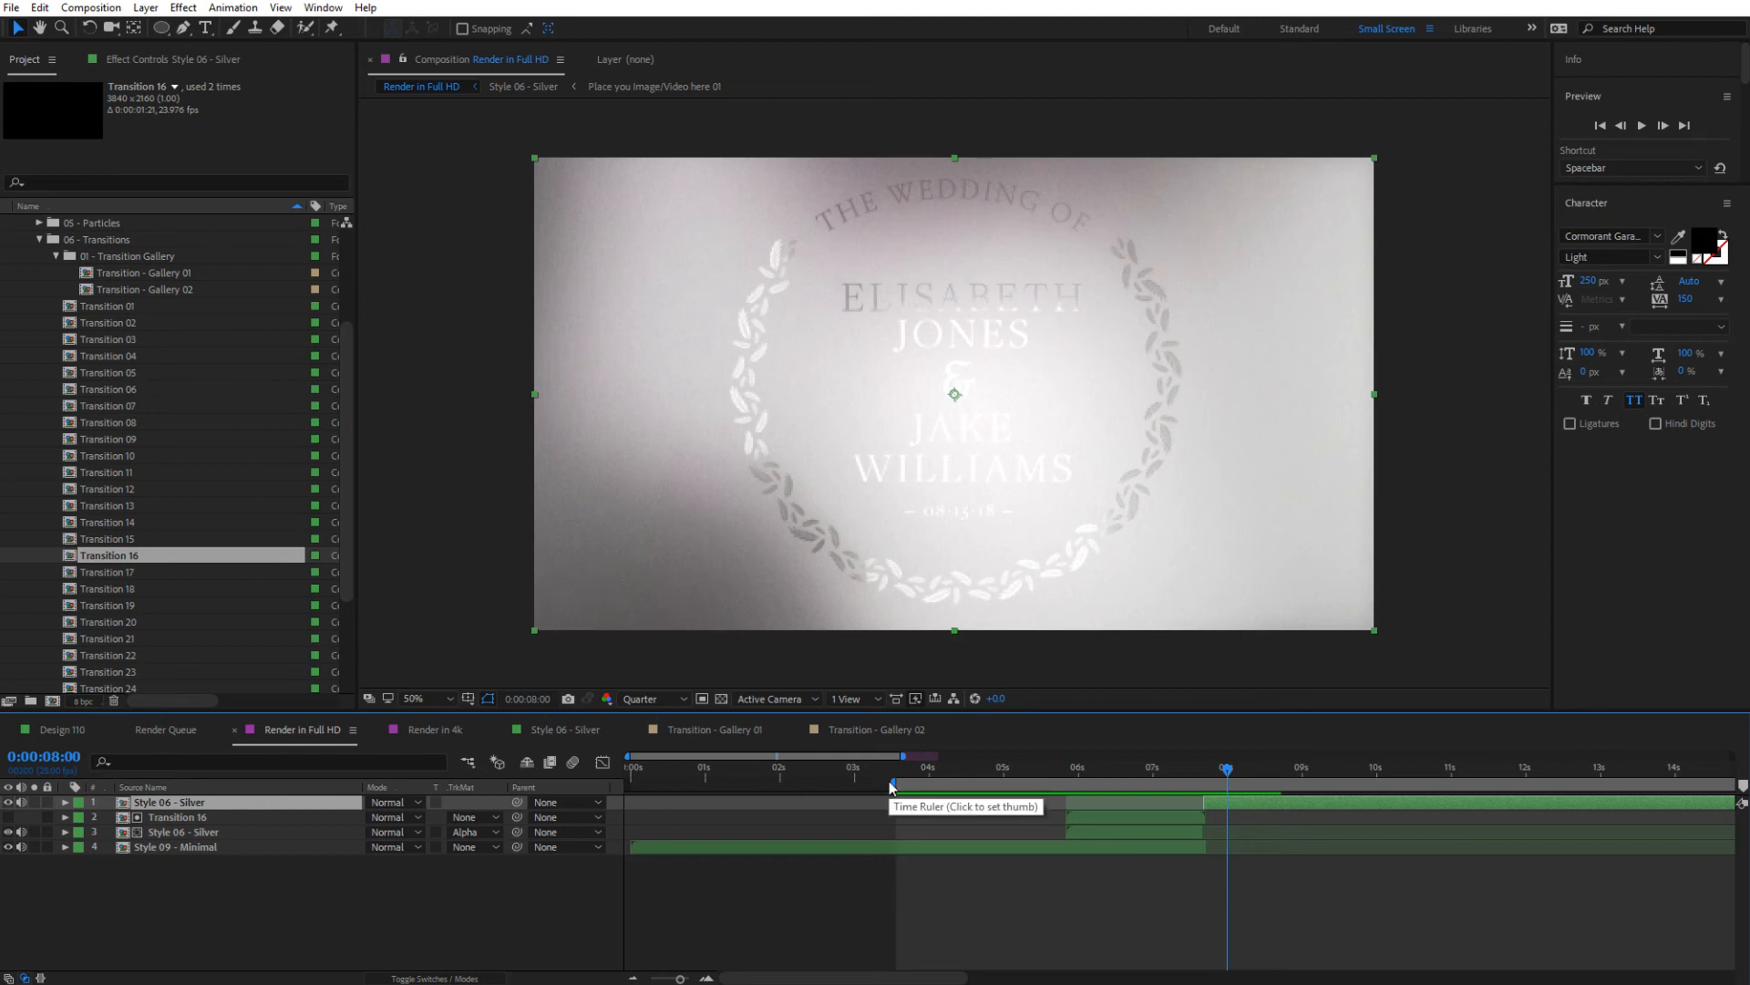
# Set the work area to run from the start of the composition to about 12 seconds
pyautogui.moveTo(889, 780); pyautogui.dragTo(607, 791)
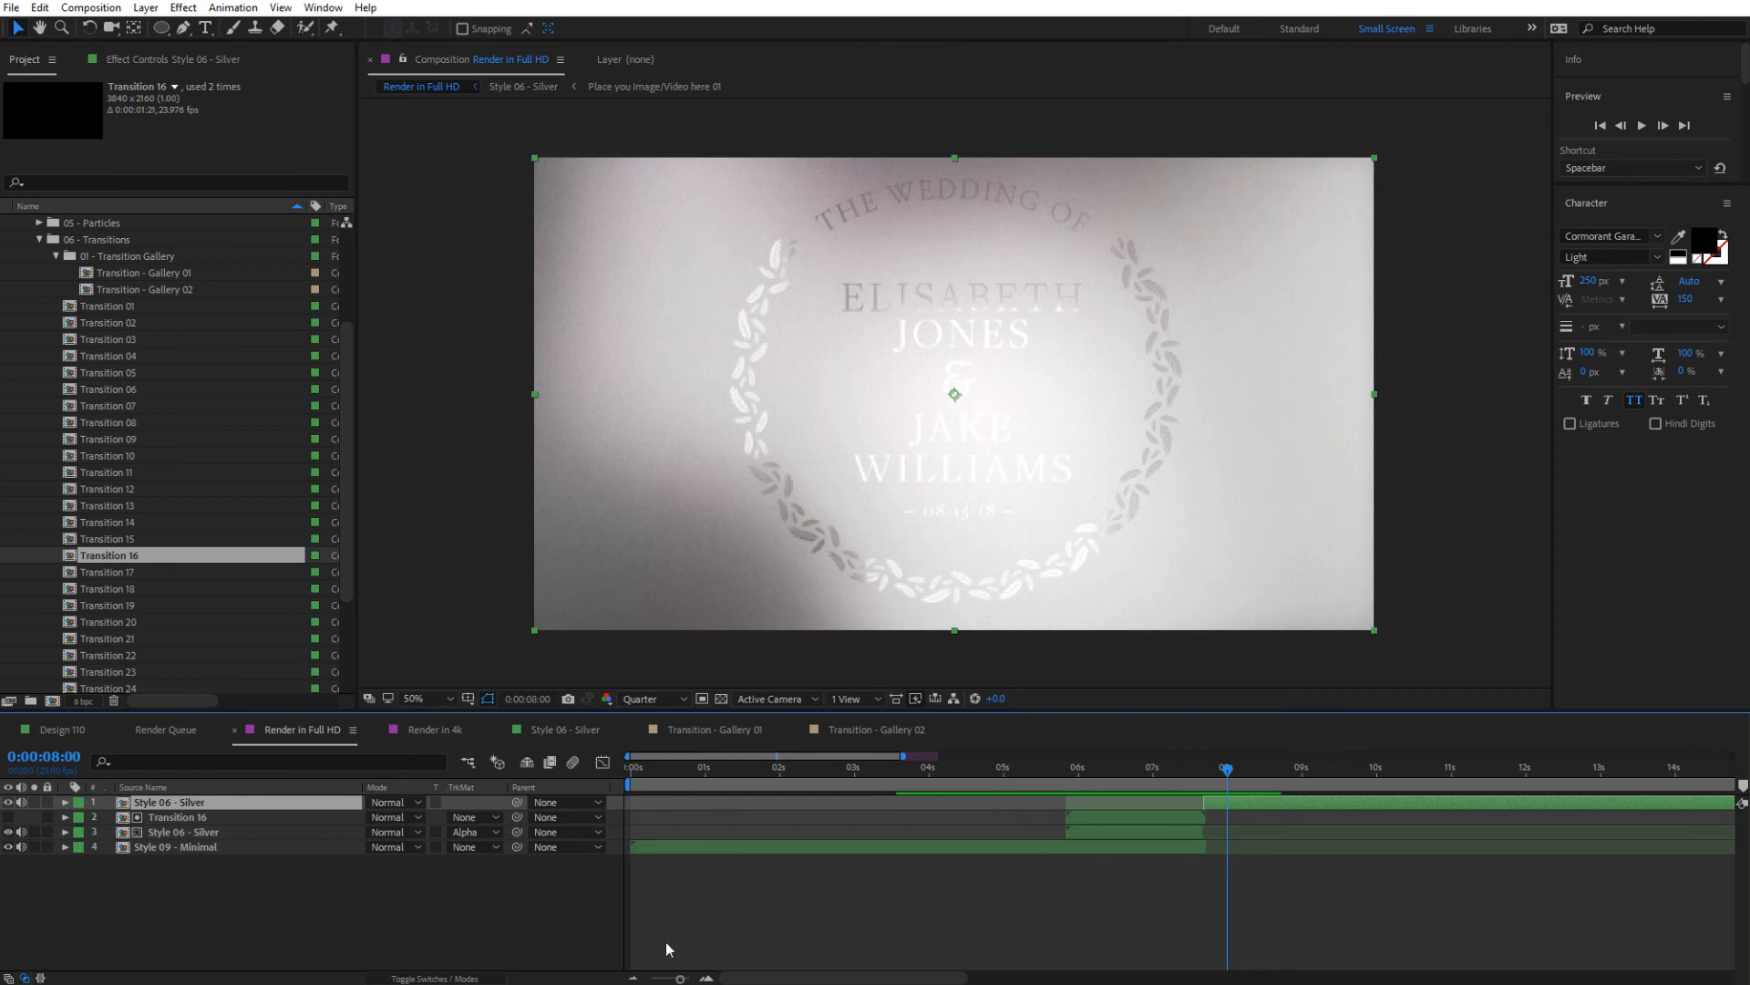
pyautogui.moveTo(680, 978); pyautogui.dragTo(663, 978)
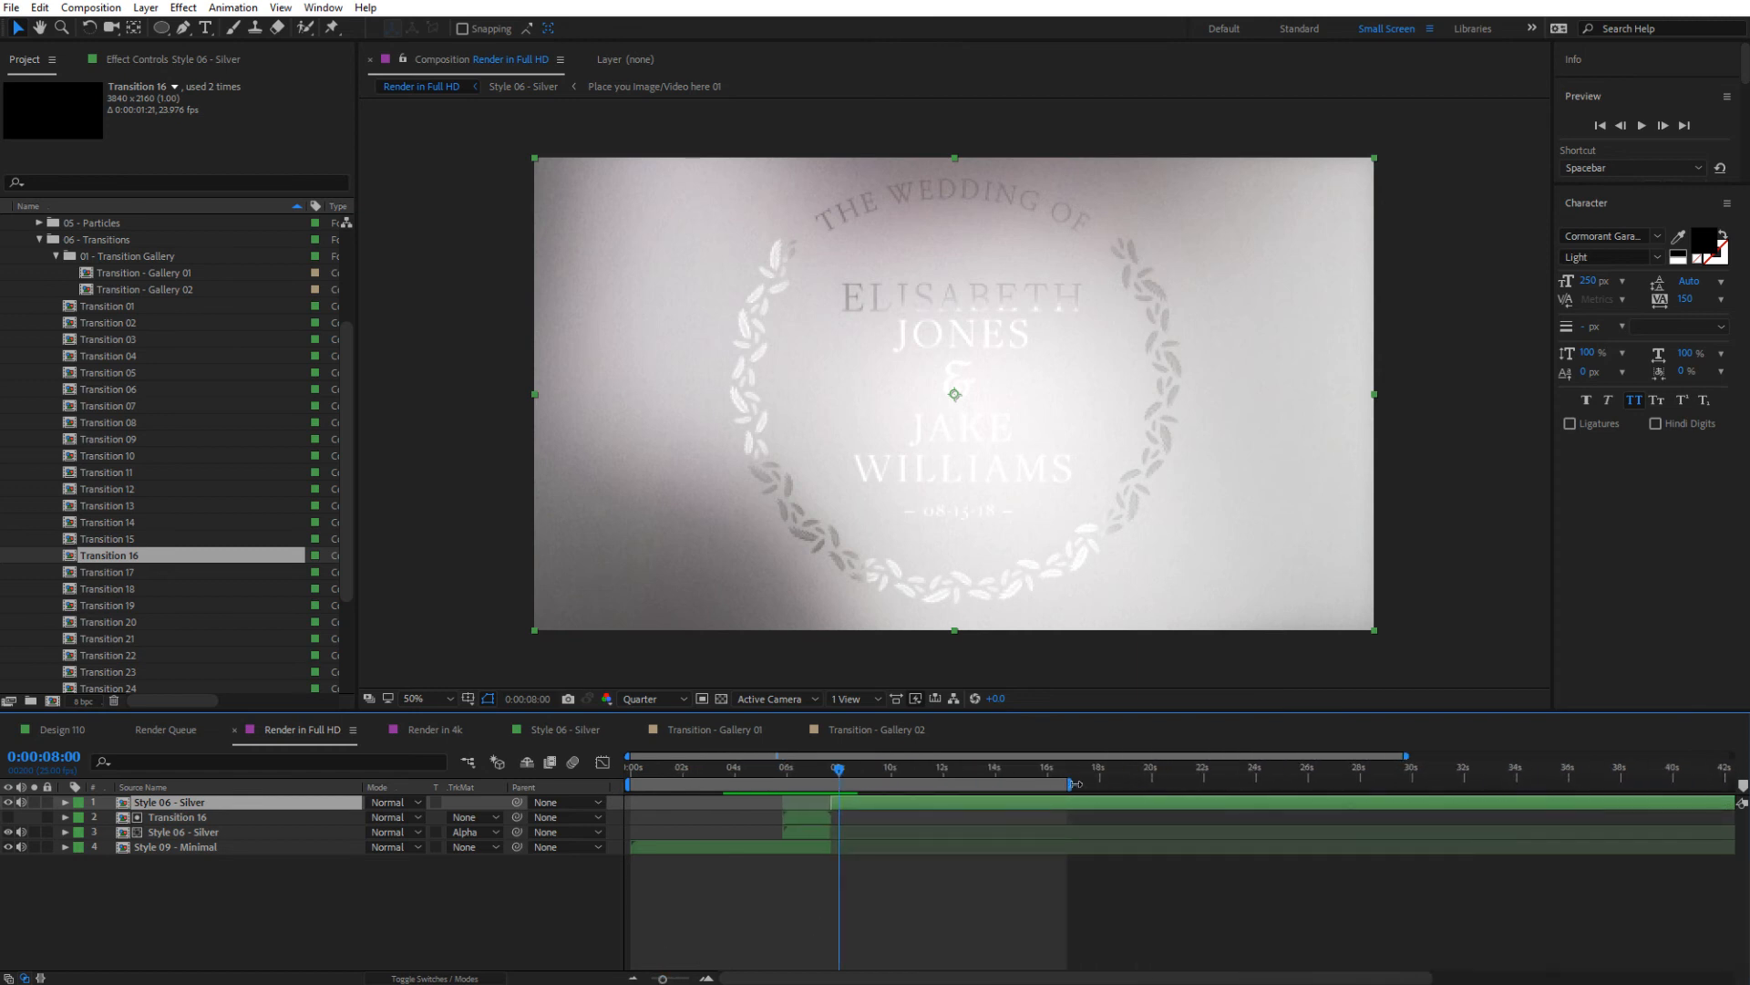
pyautogui.moveTo(1073, 784)
pyautogui.mouseDown()
pyautogui.moveTo(863, 785)
pyautogui.moveTo(941, 787)
pyautogui.mouseUp()
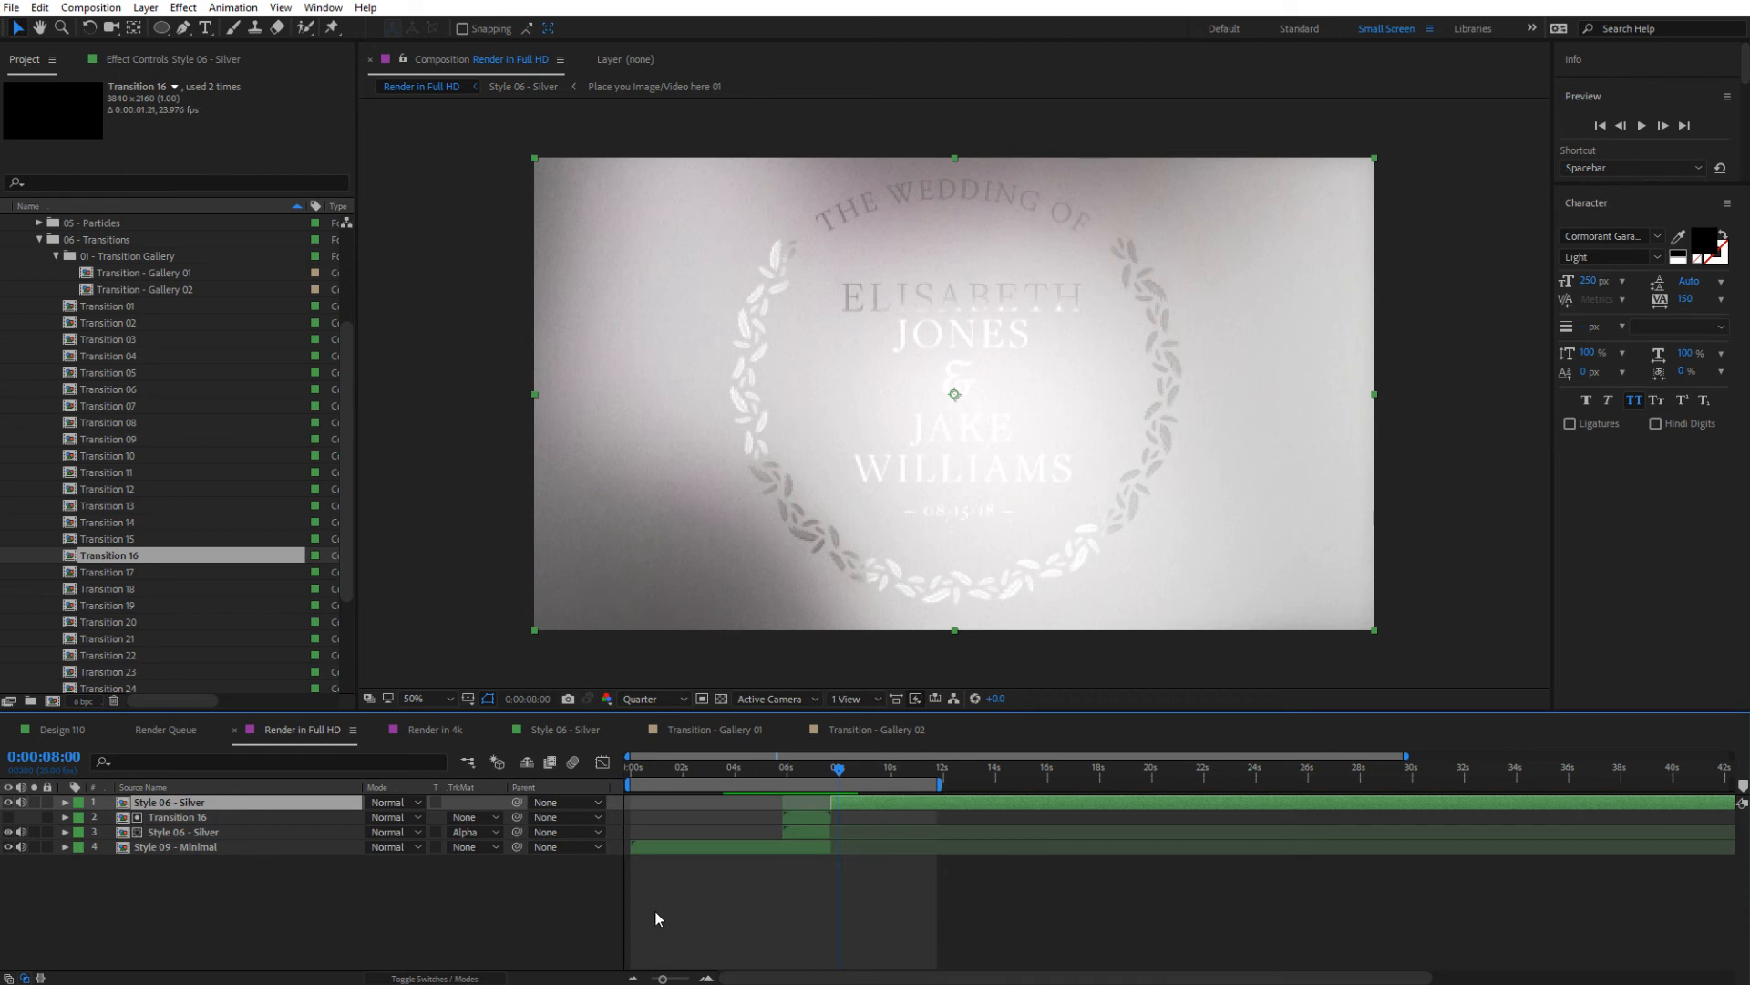
# Shift both Style 06 - Silver parts and Transition 16 earlier together so the transition starts at about 4.5 seconds, and preview it
pyautogui.click(806, 830)
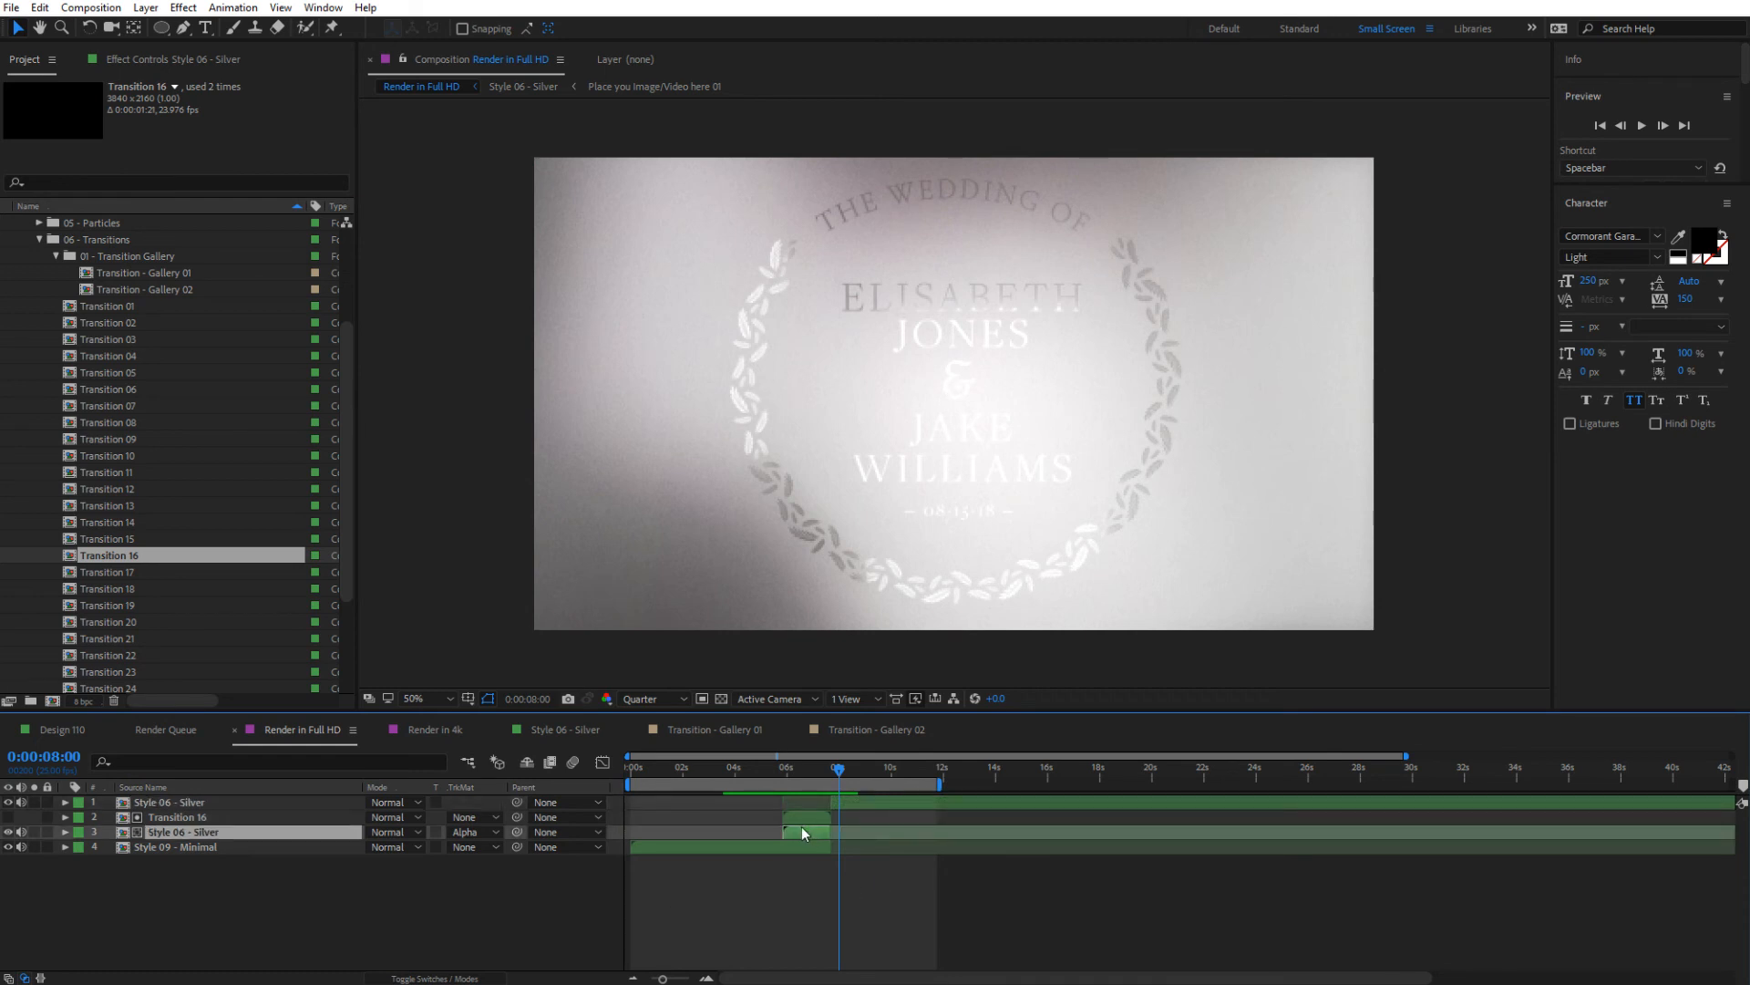
pyautogui.keyDown('shift'); pyautogui.click(861, 801); pyautogui.keyUp('shift')
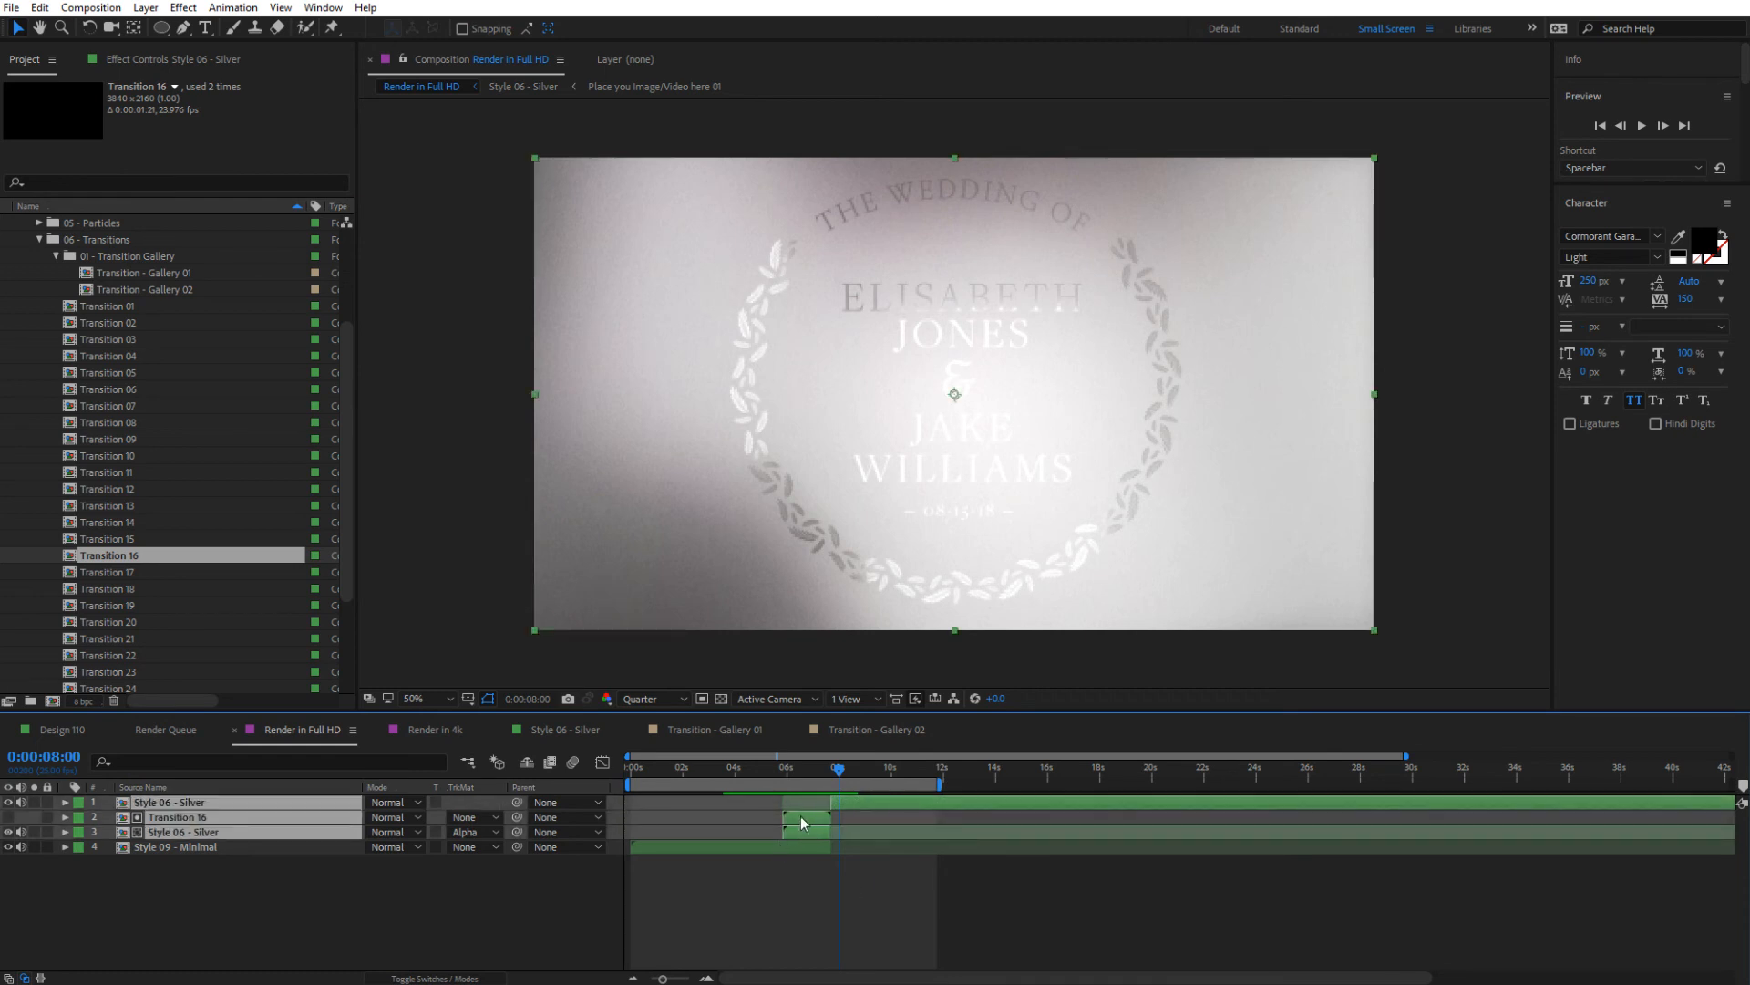
pyautogui.moveTo(800, 817); pyautogui.dragTo(765, 785)
pyautogui.click(735, 767)
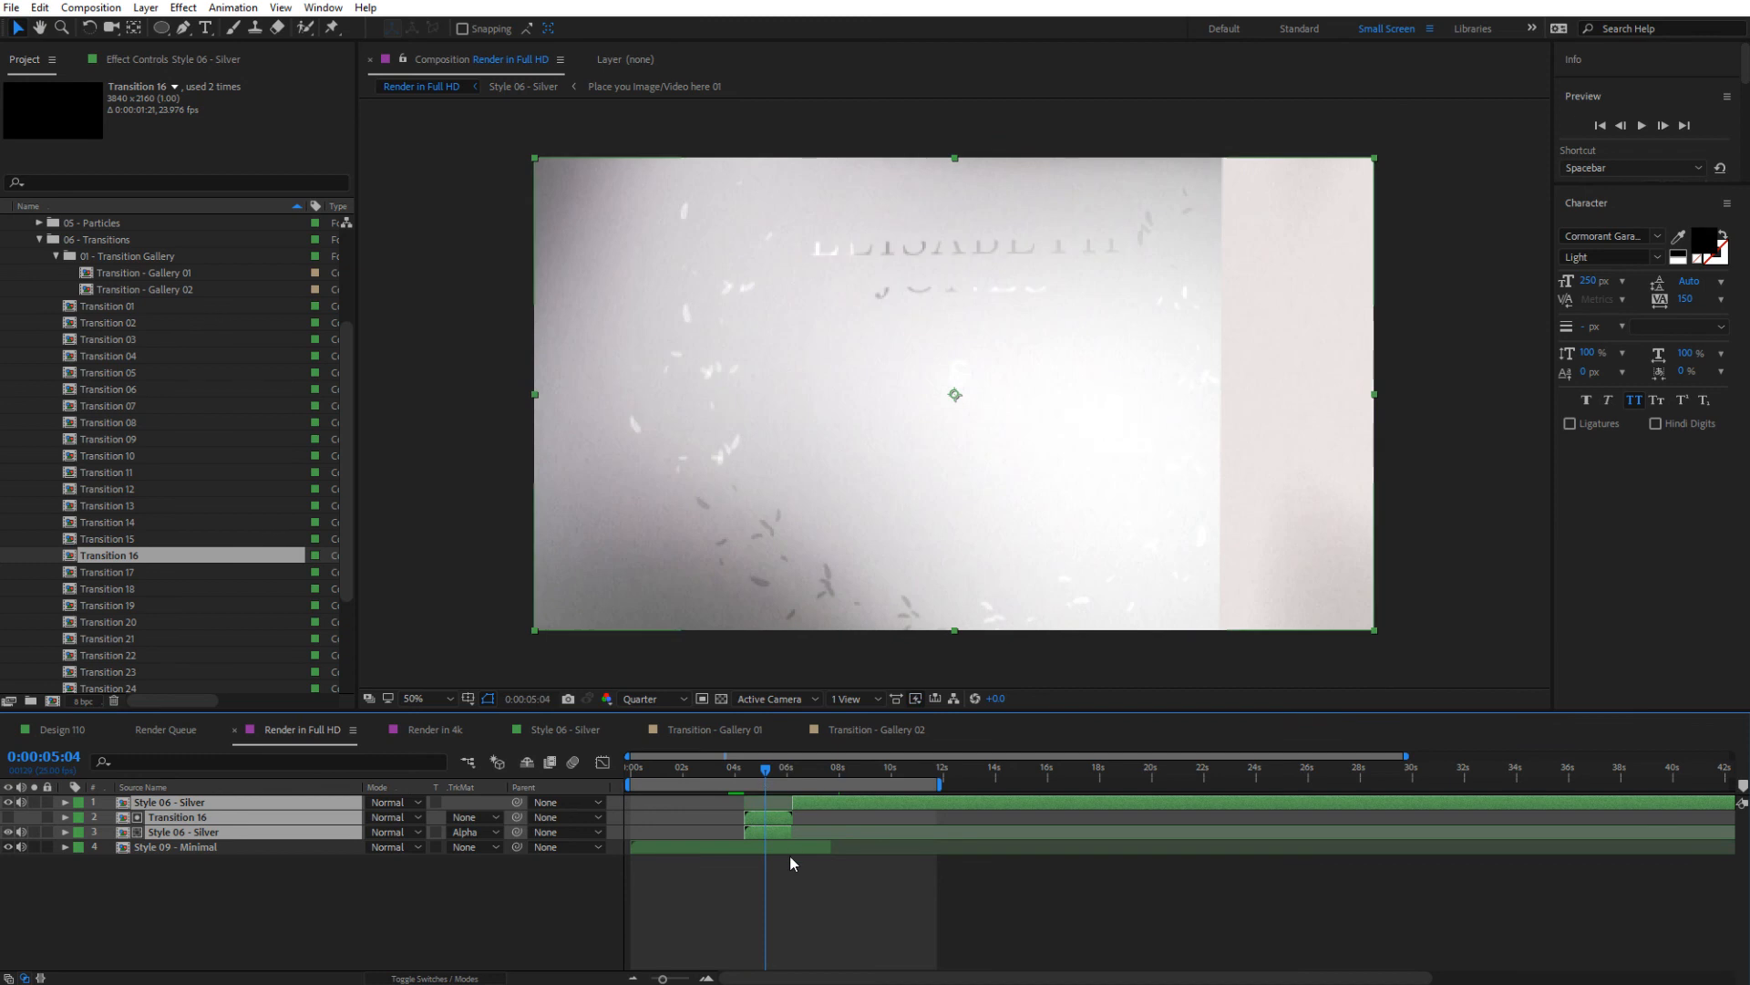
pyautogui.press('space')
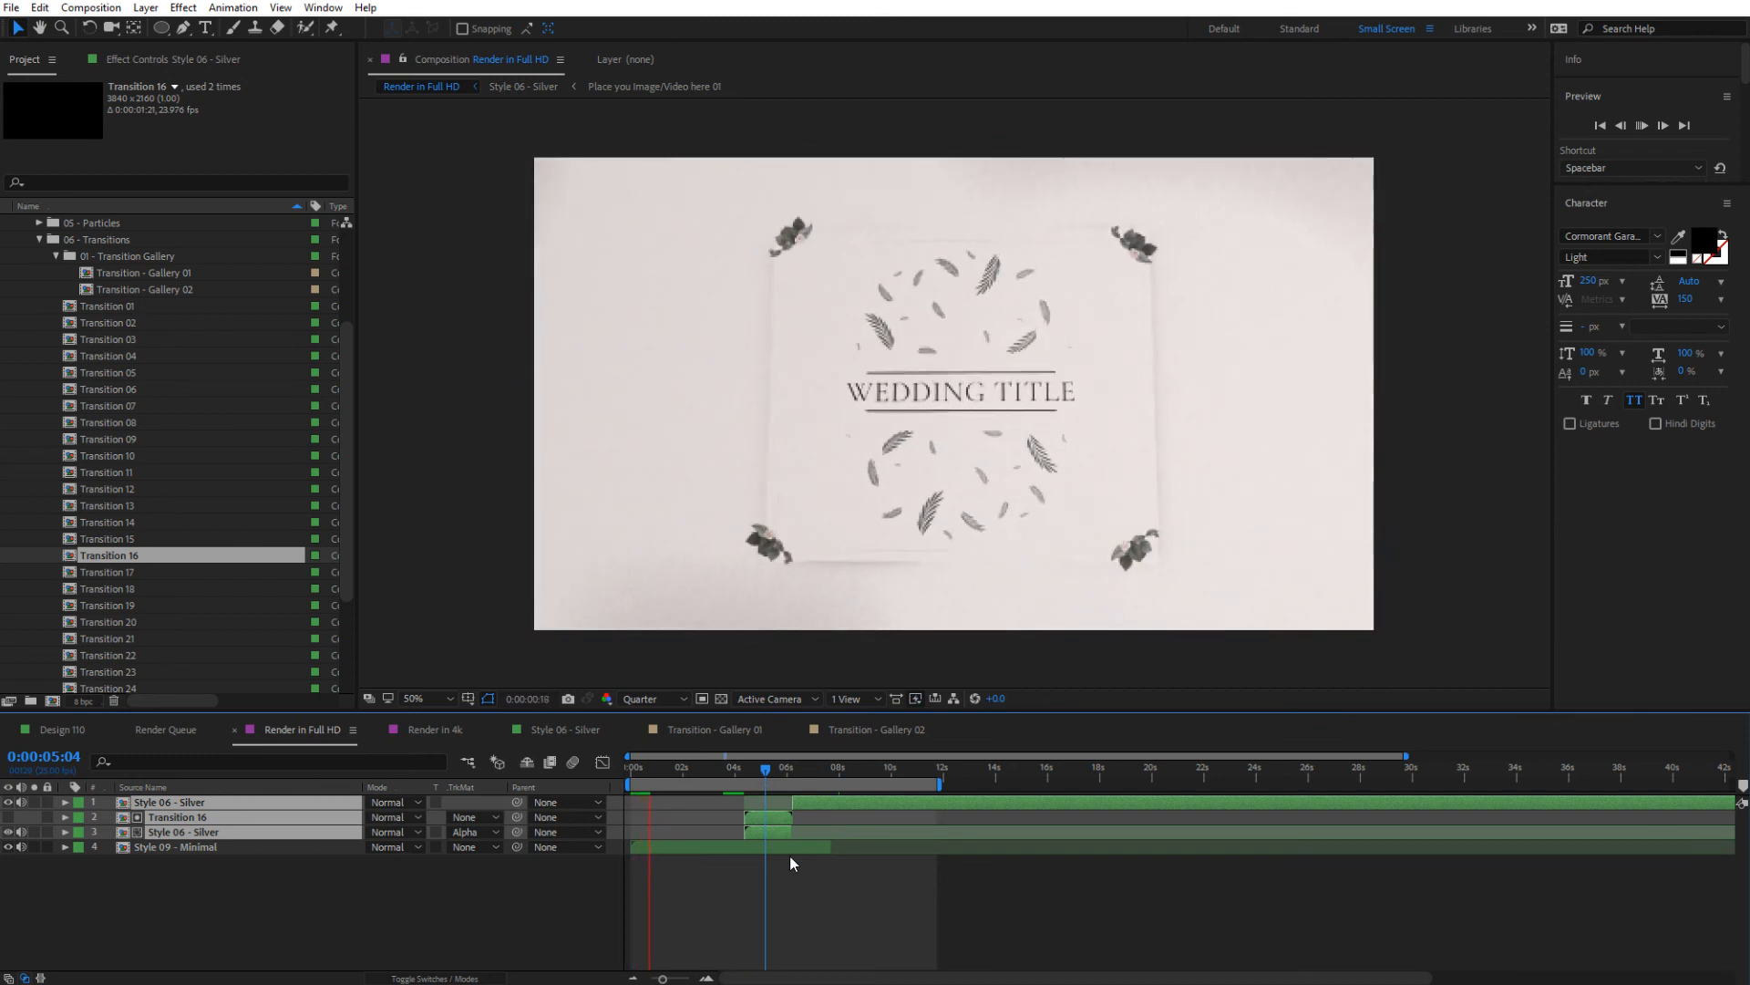
pyautogui.press('space')
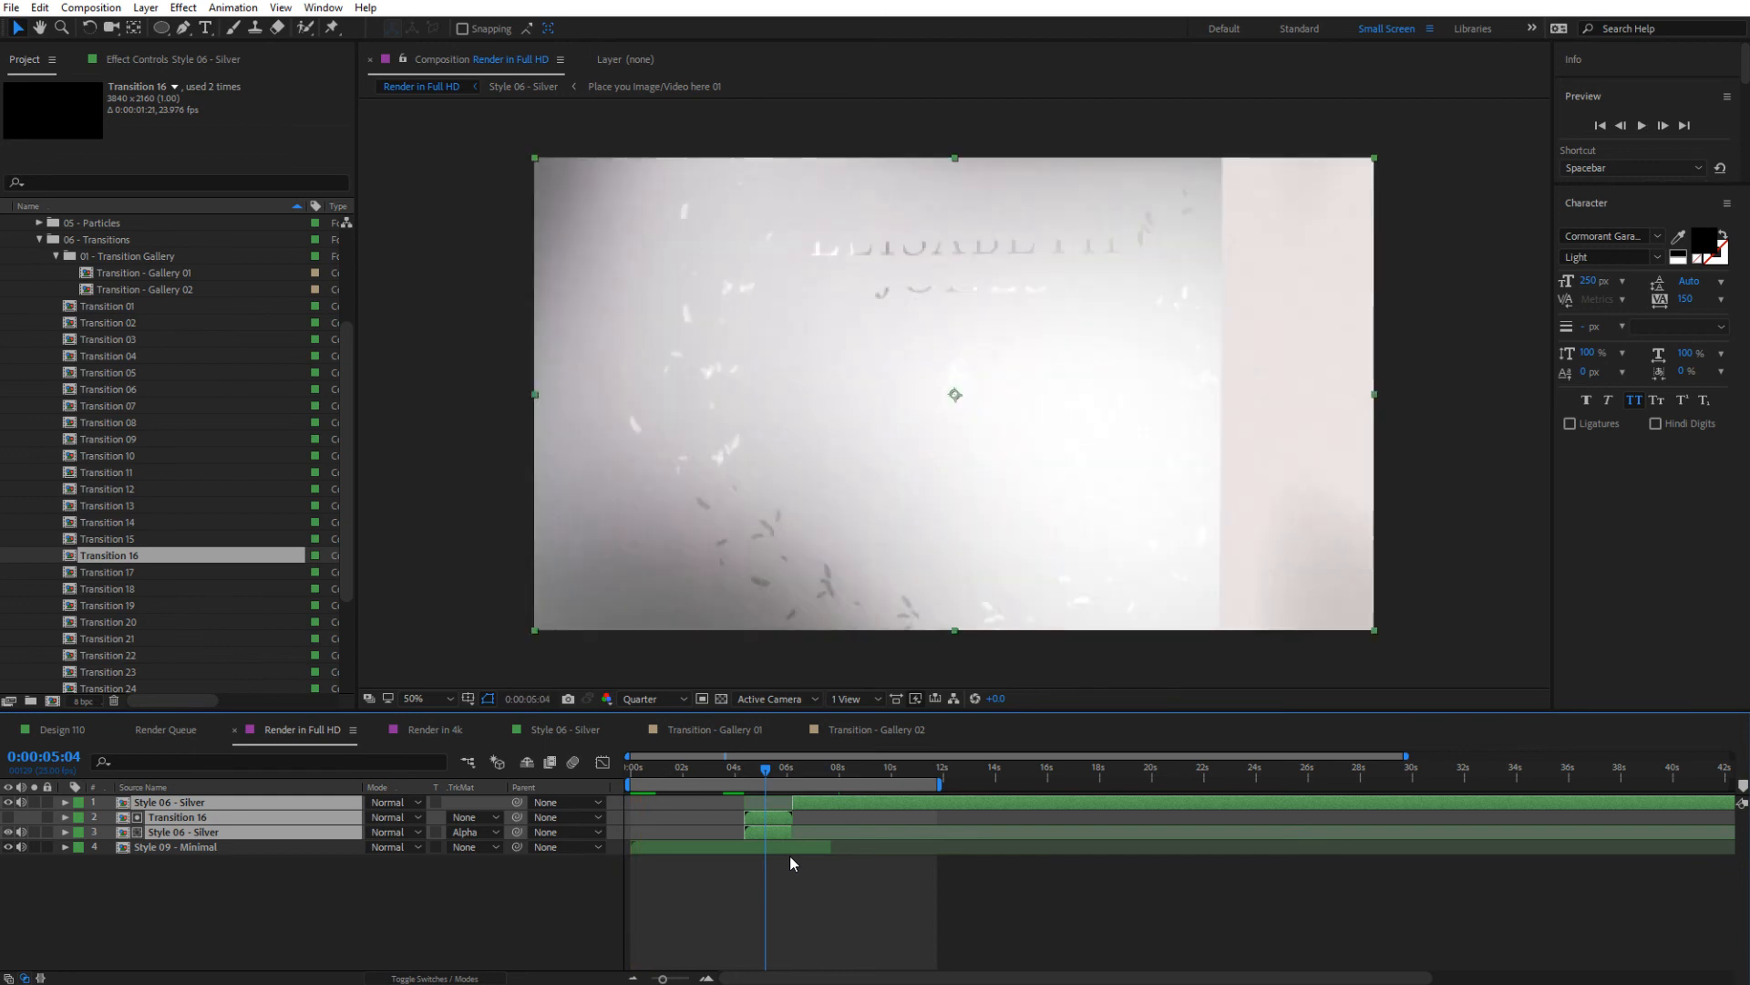
# Close the Render in 4k, Style 06 - Silver, Transition - Gallery 01 and Transition - Gallery 02 timelines
pyautogui.click(412, 917)
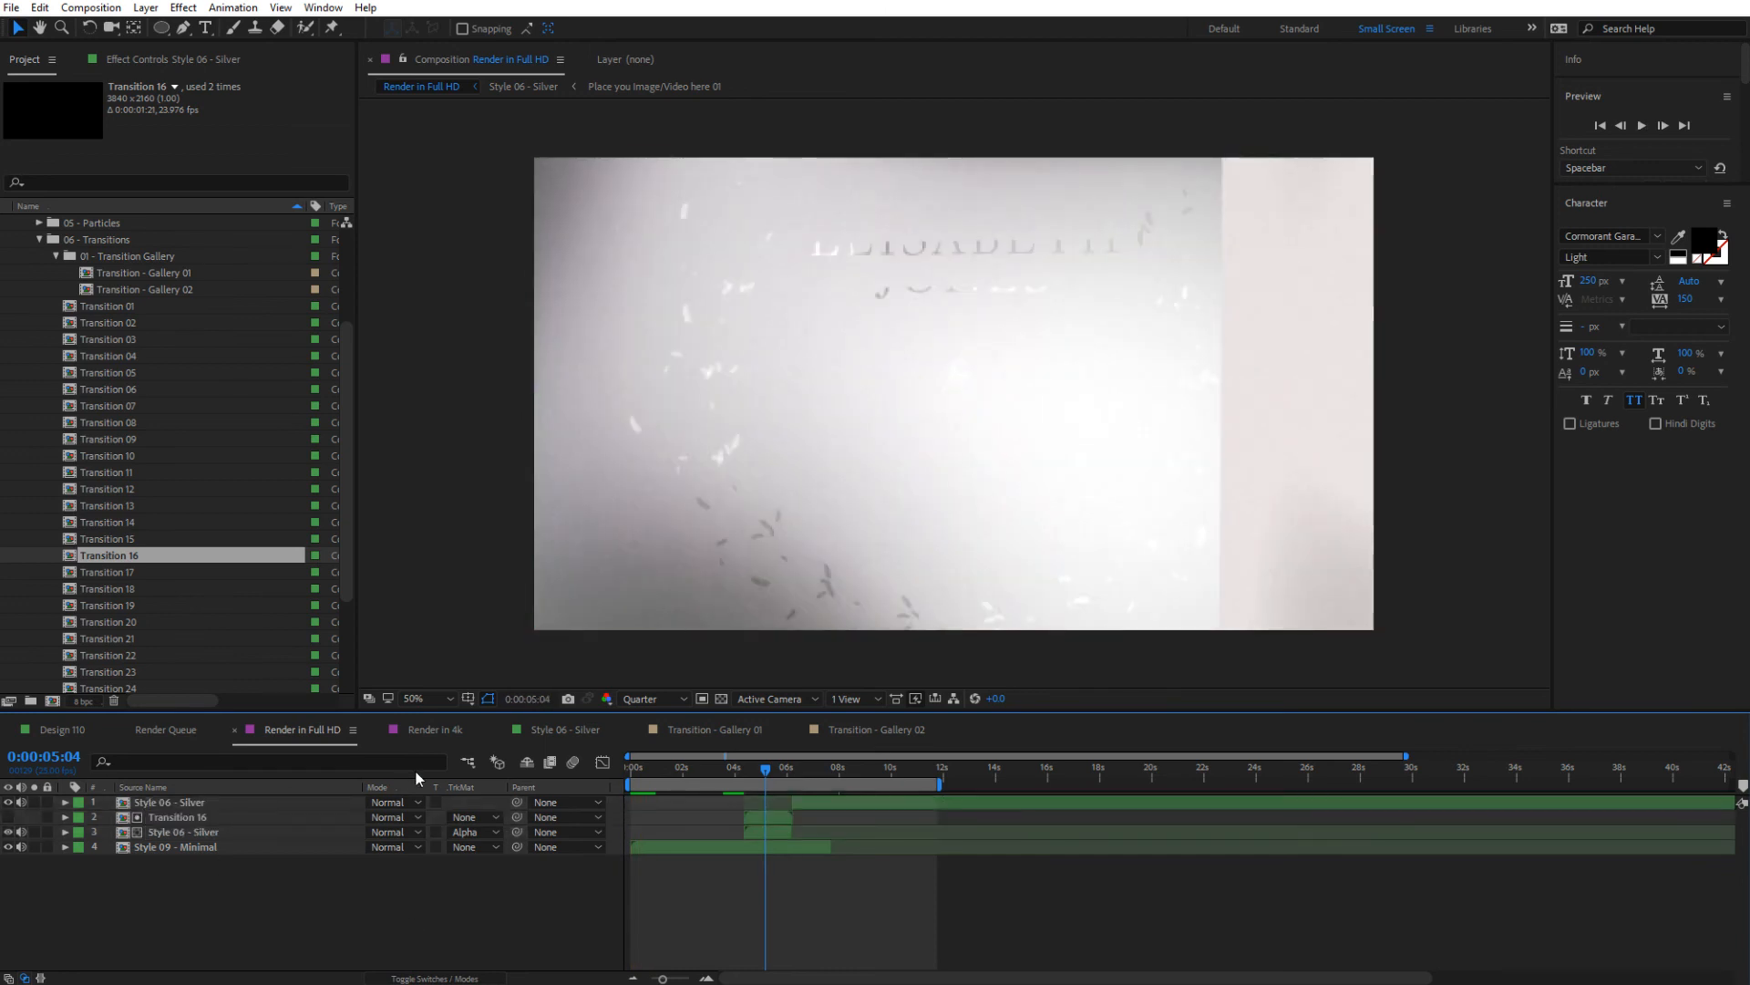
pyautogui.click(379, 734)
pyautogui.click(380, 735)
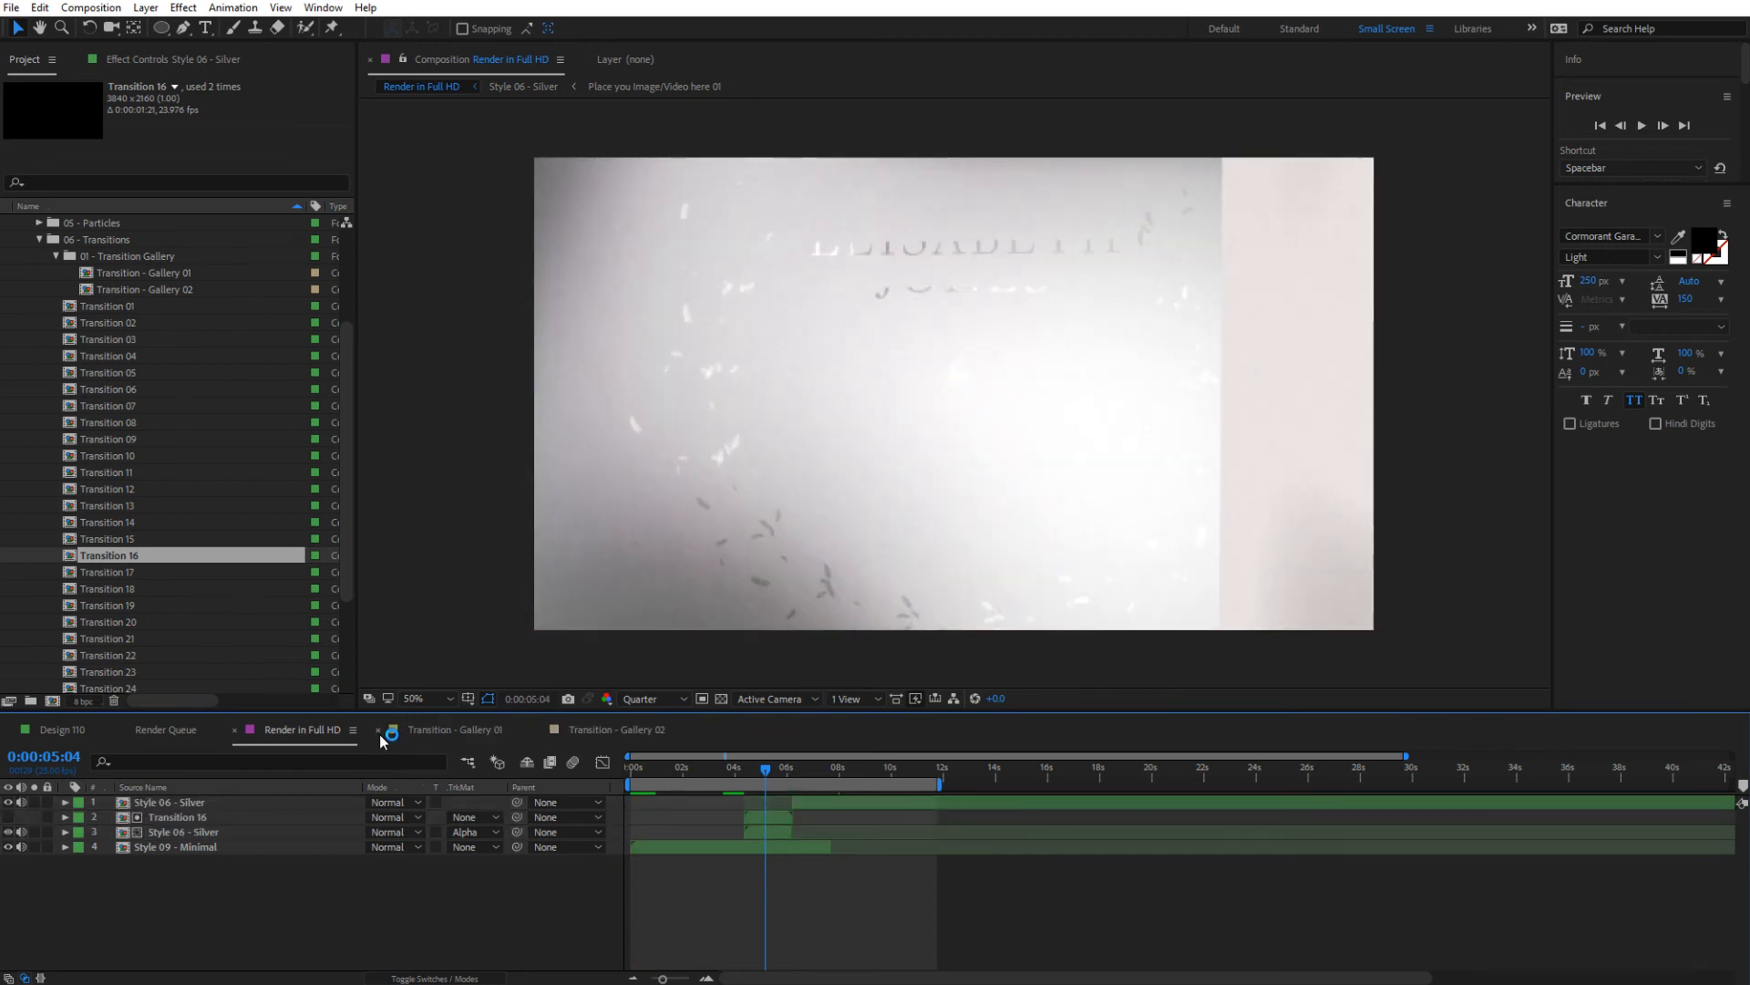
pyautogui.click(379, 734)
pyautogui.click(379, 735)
# Add the Render in Full HD composition to the Adobe Media Encoder queue and select its queue item
pyautogui.click(85, 9)
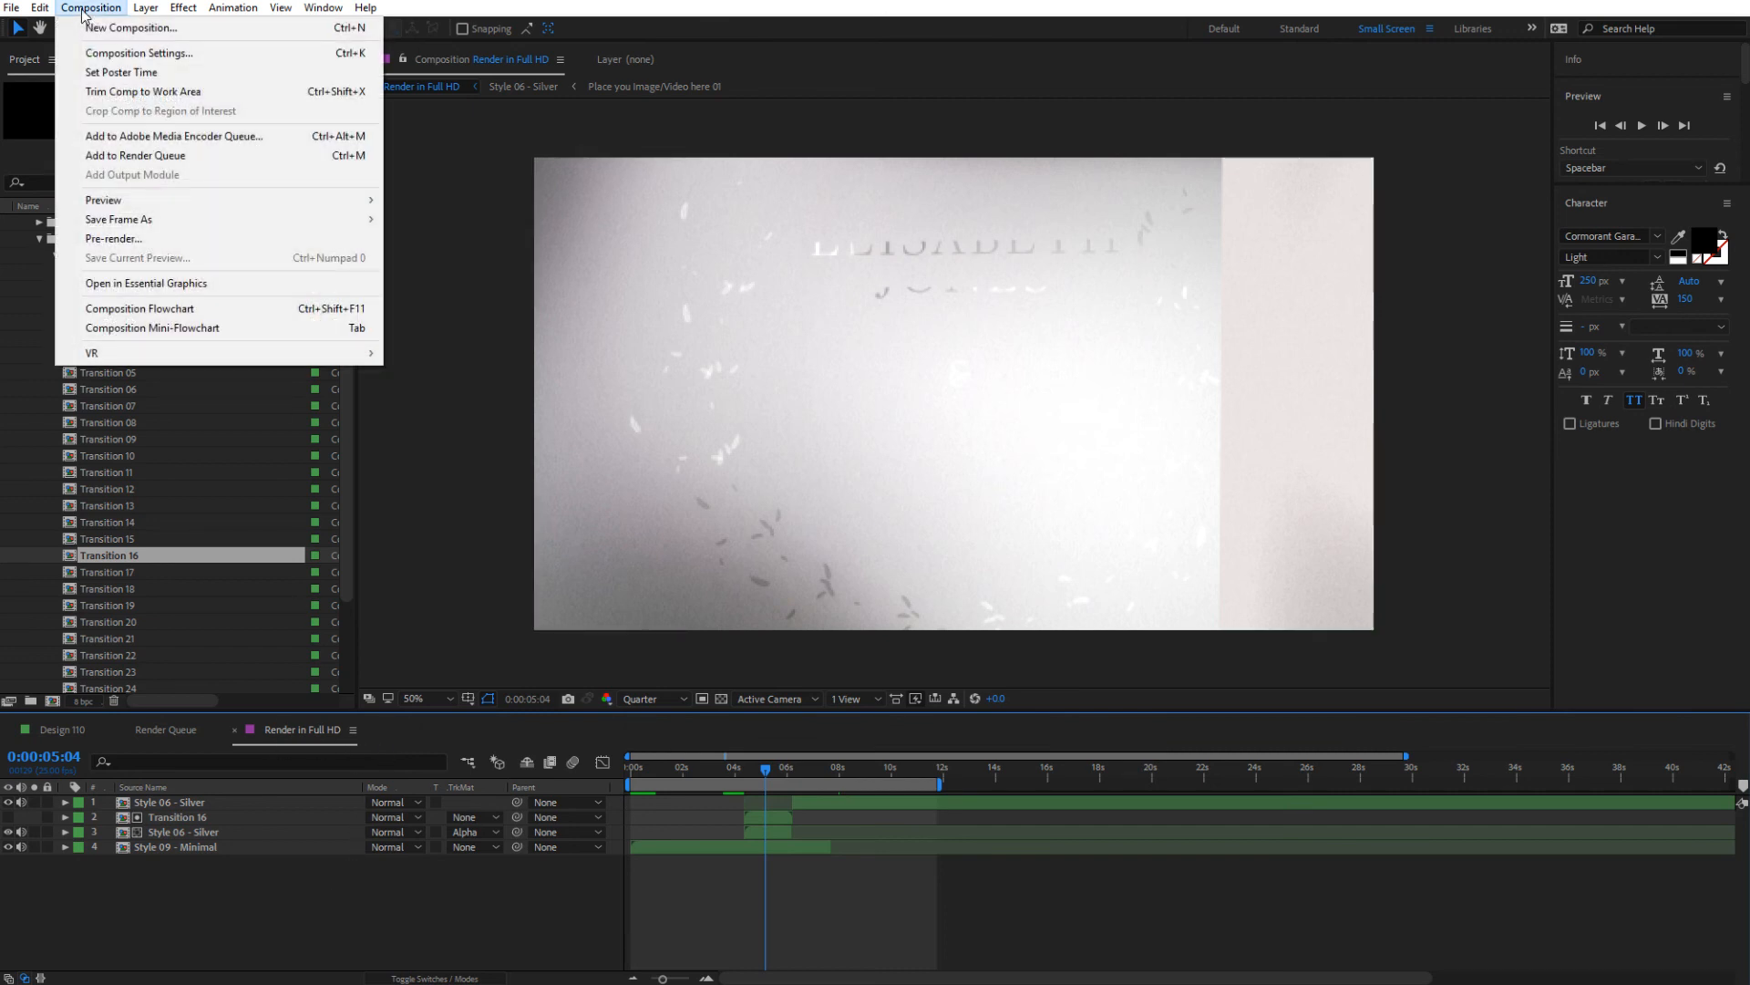
pyautogui.click(198, 138)
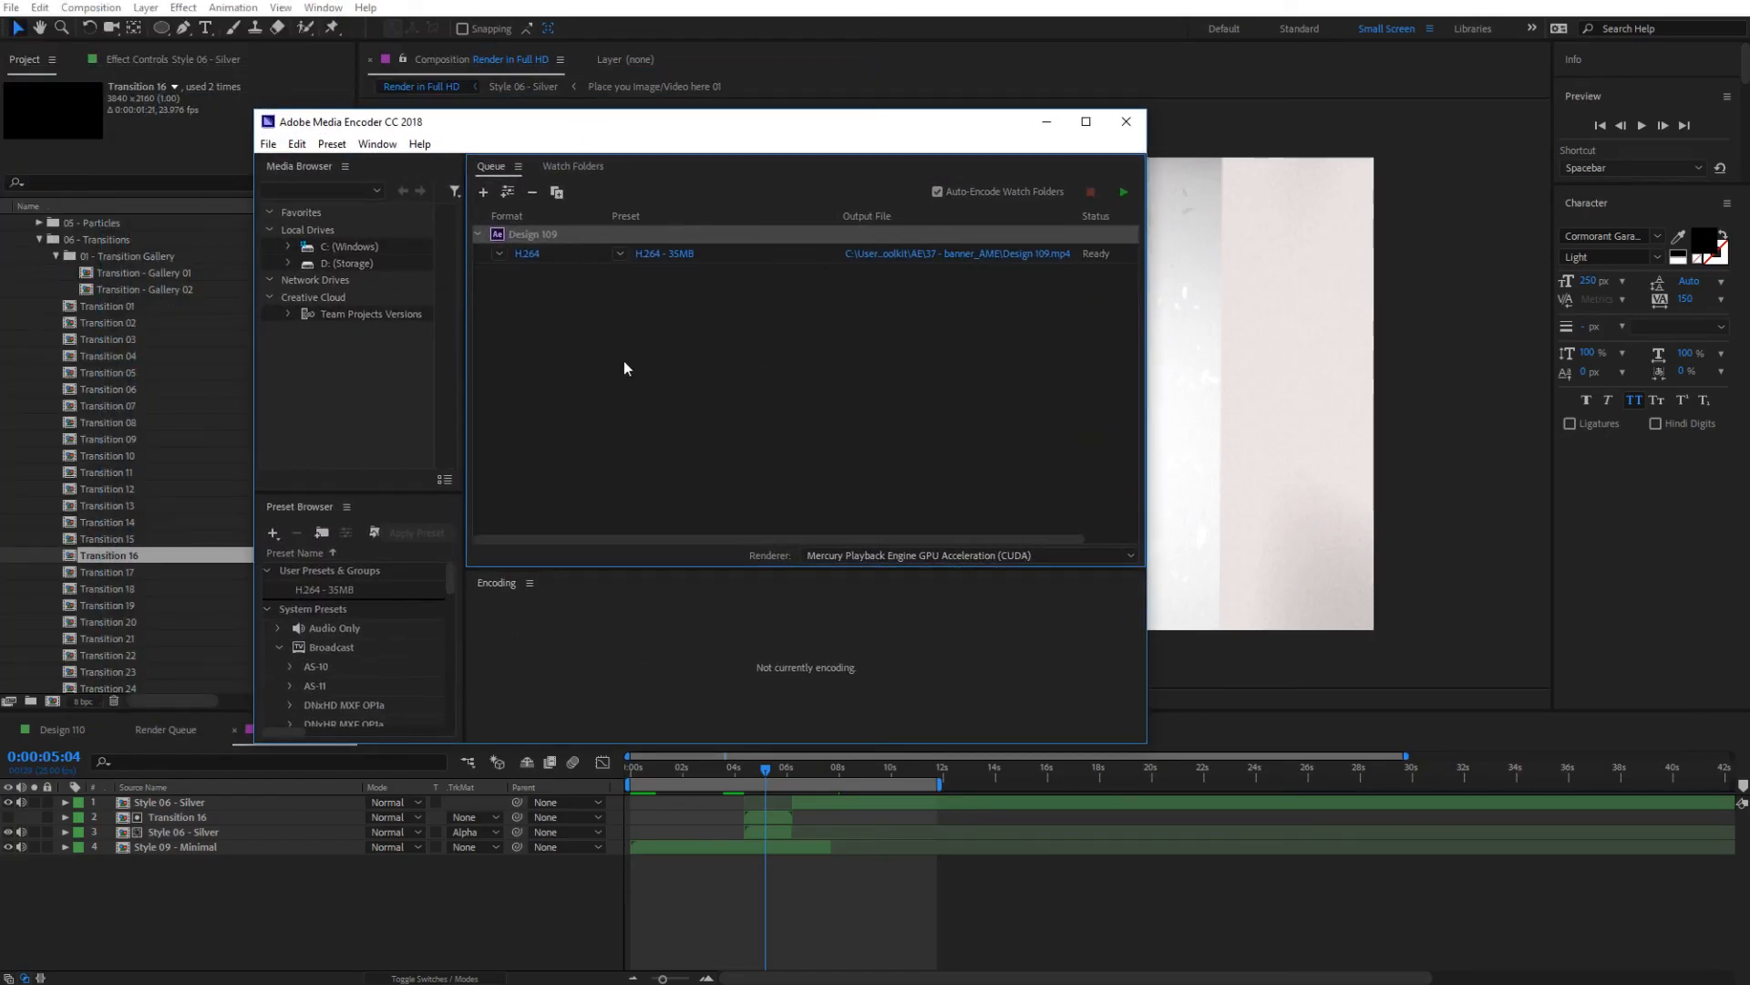
pyautogui.moveTo(489, 122); pyautogui.dragTo(716, 140)
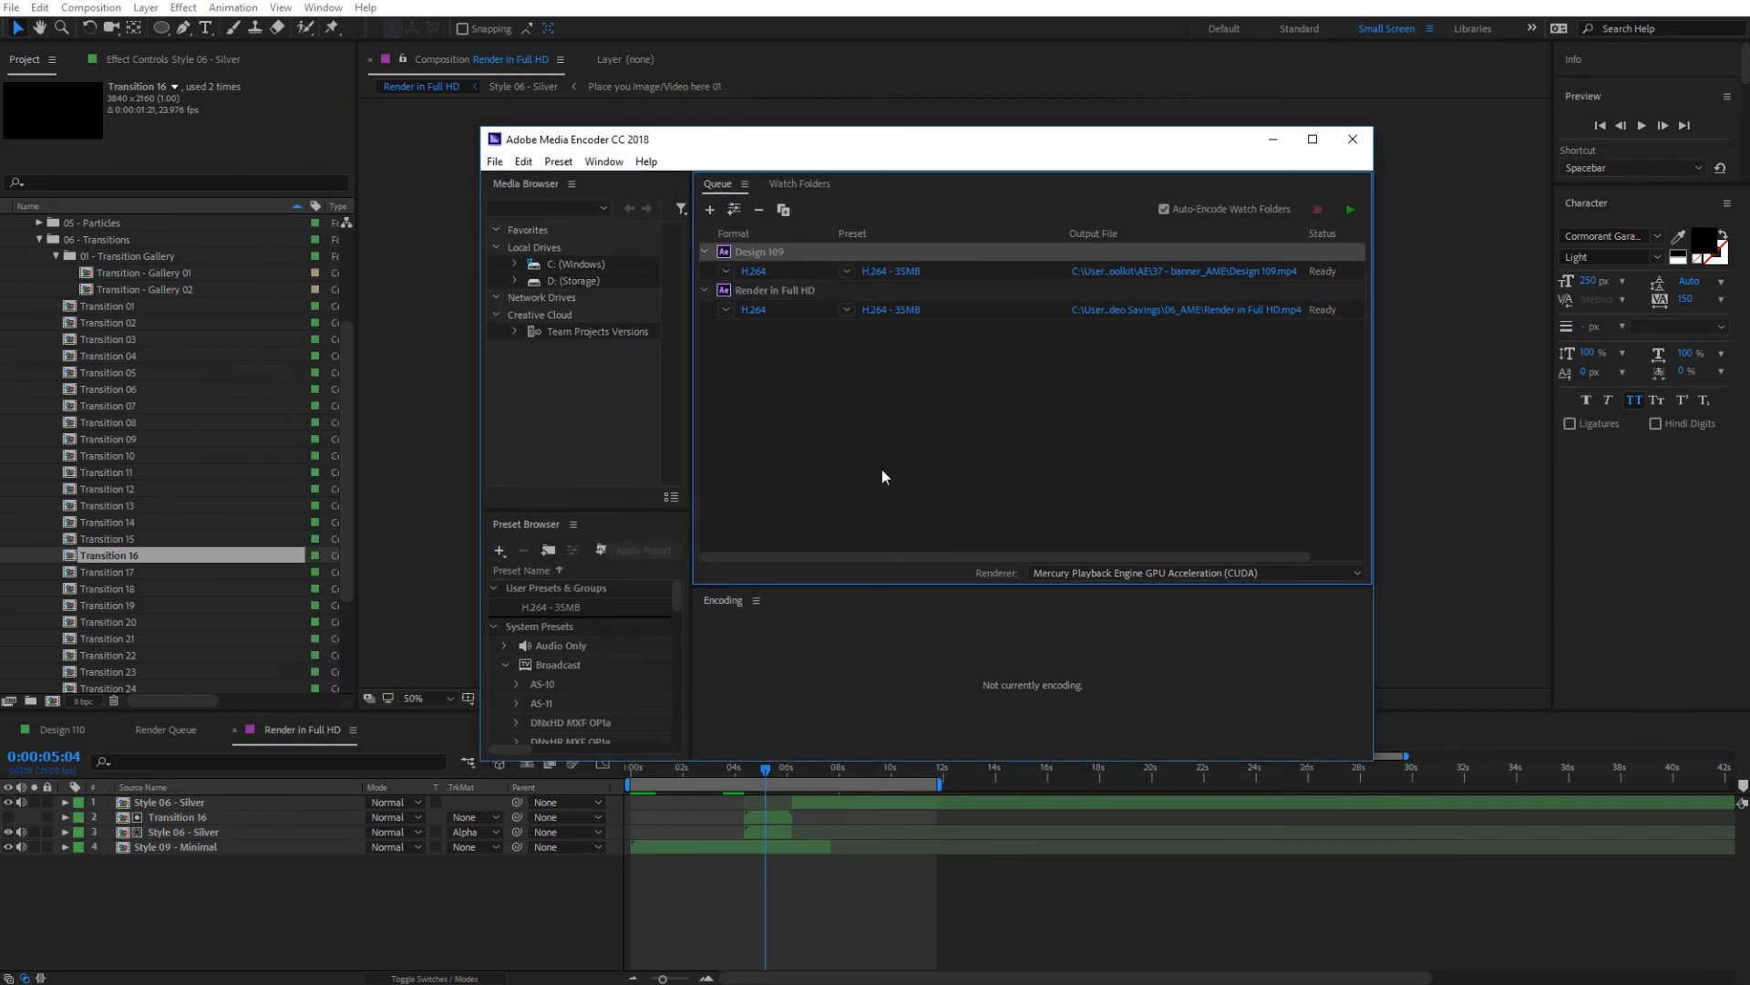
pyautogui.click(773, 292)
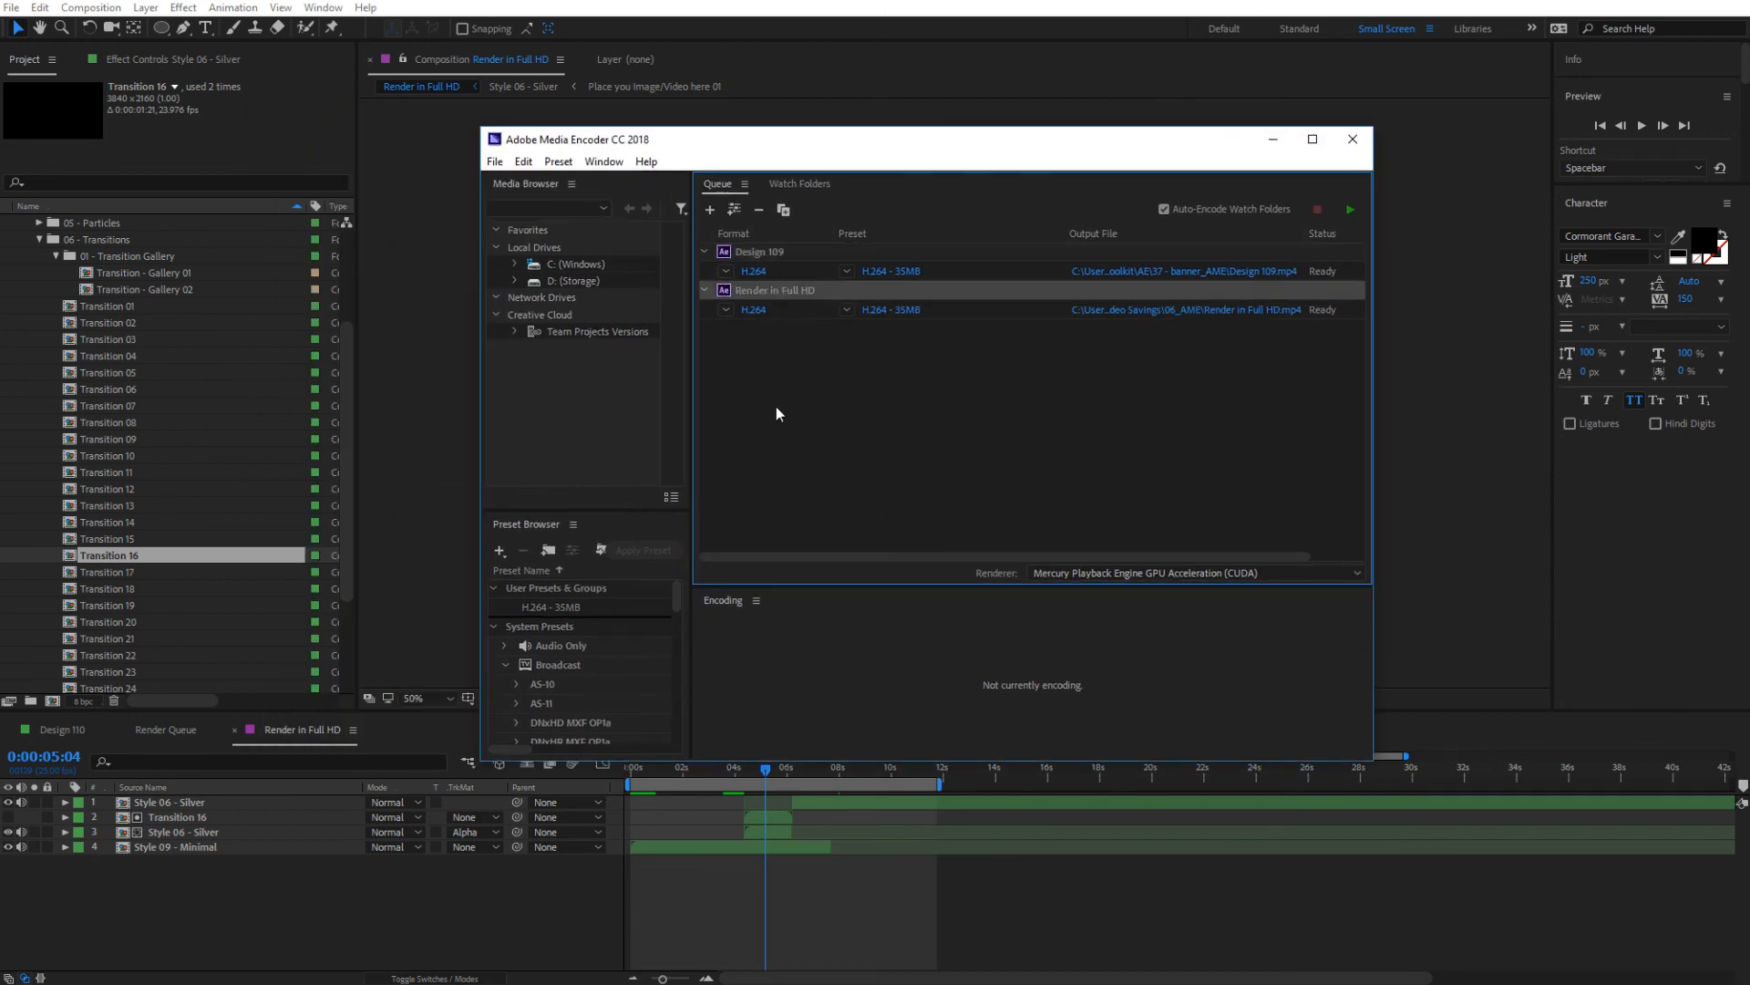
# Remove the Design 109 item from the encoding queue
pyautogui.click(751, 250)
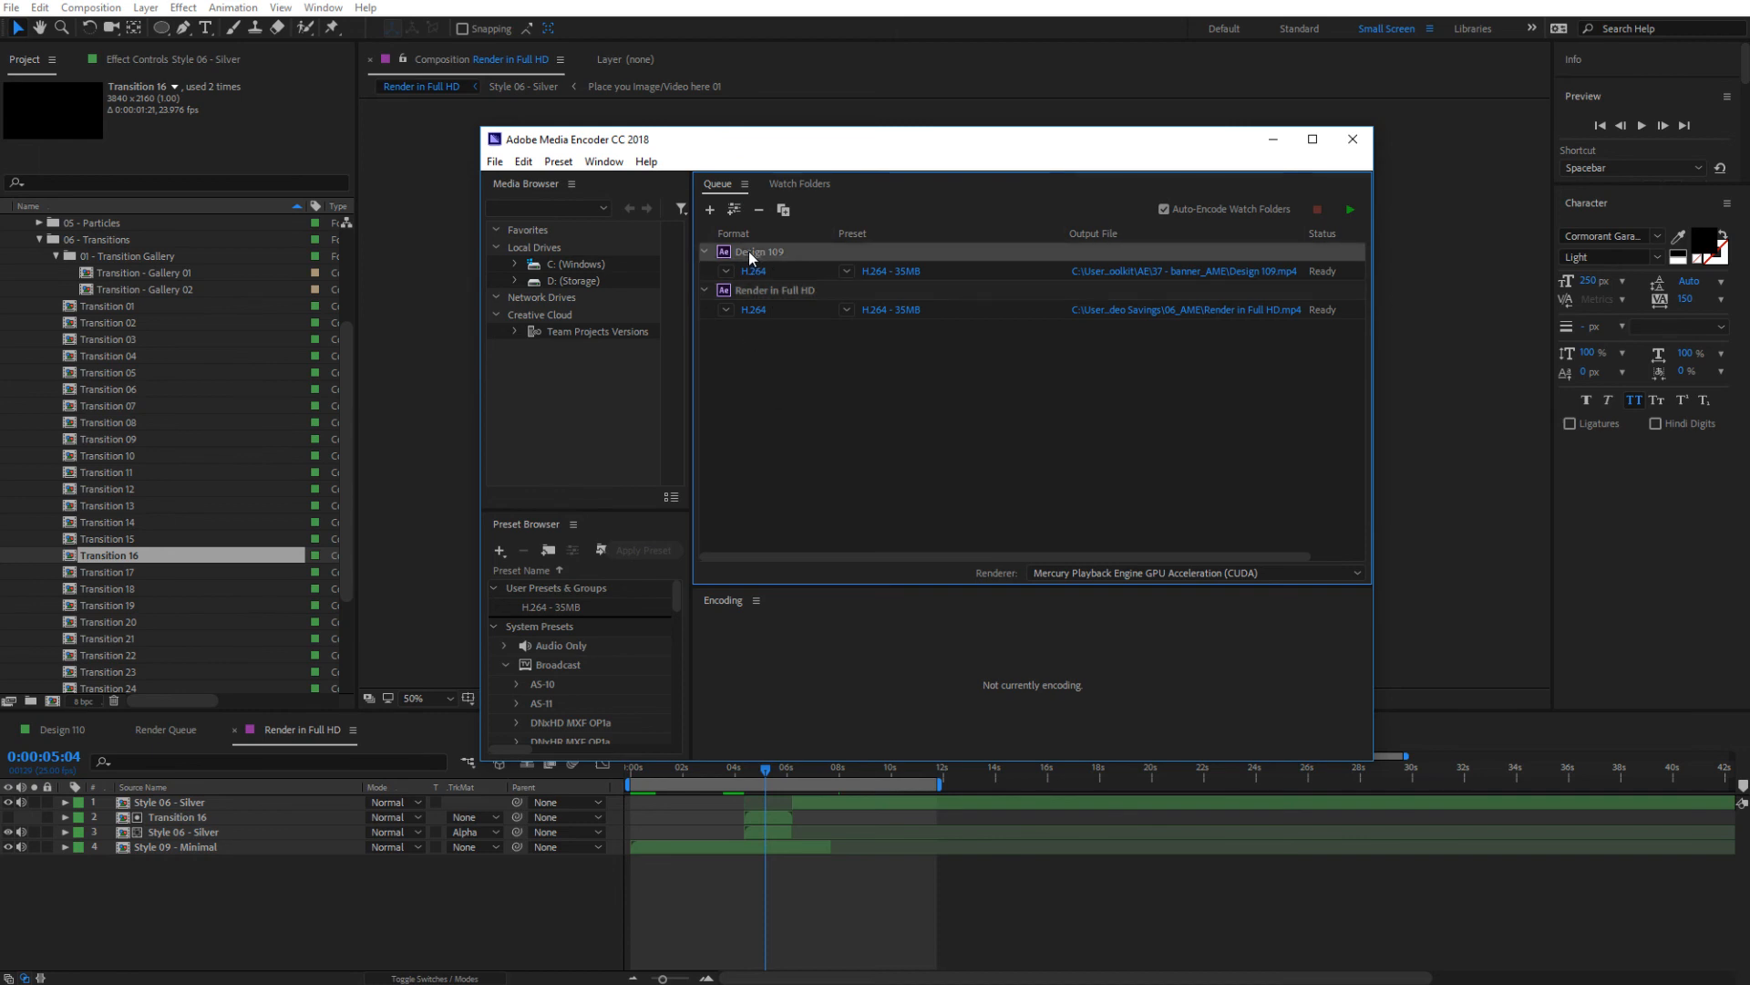
pyautogui.press('Delete')
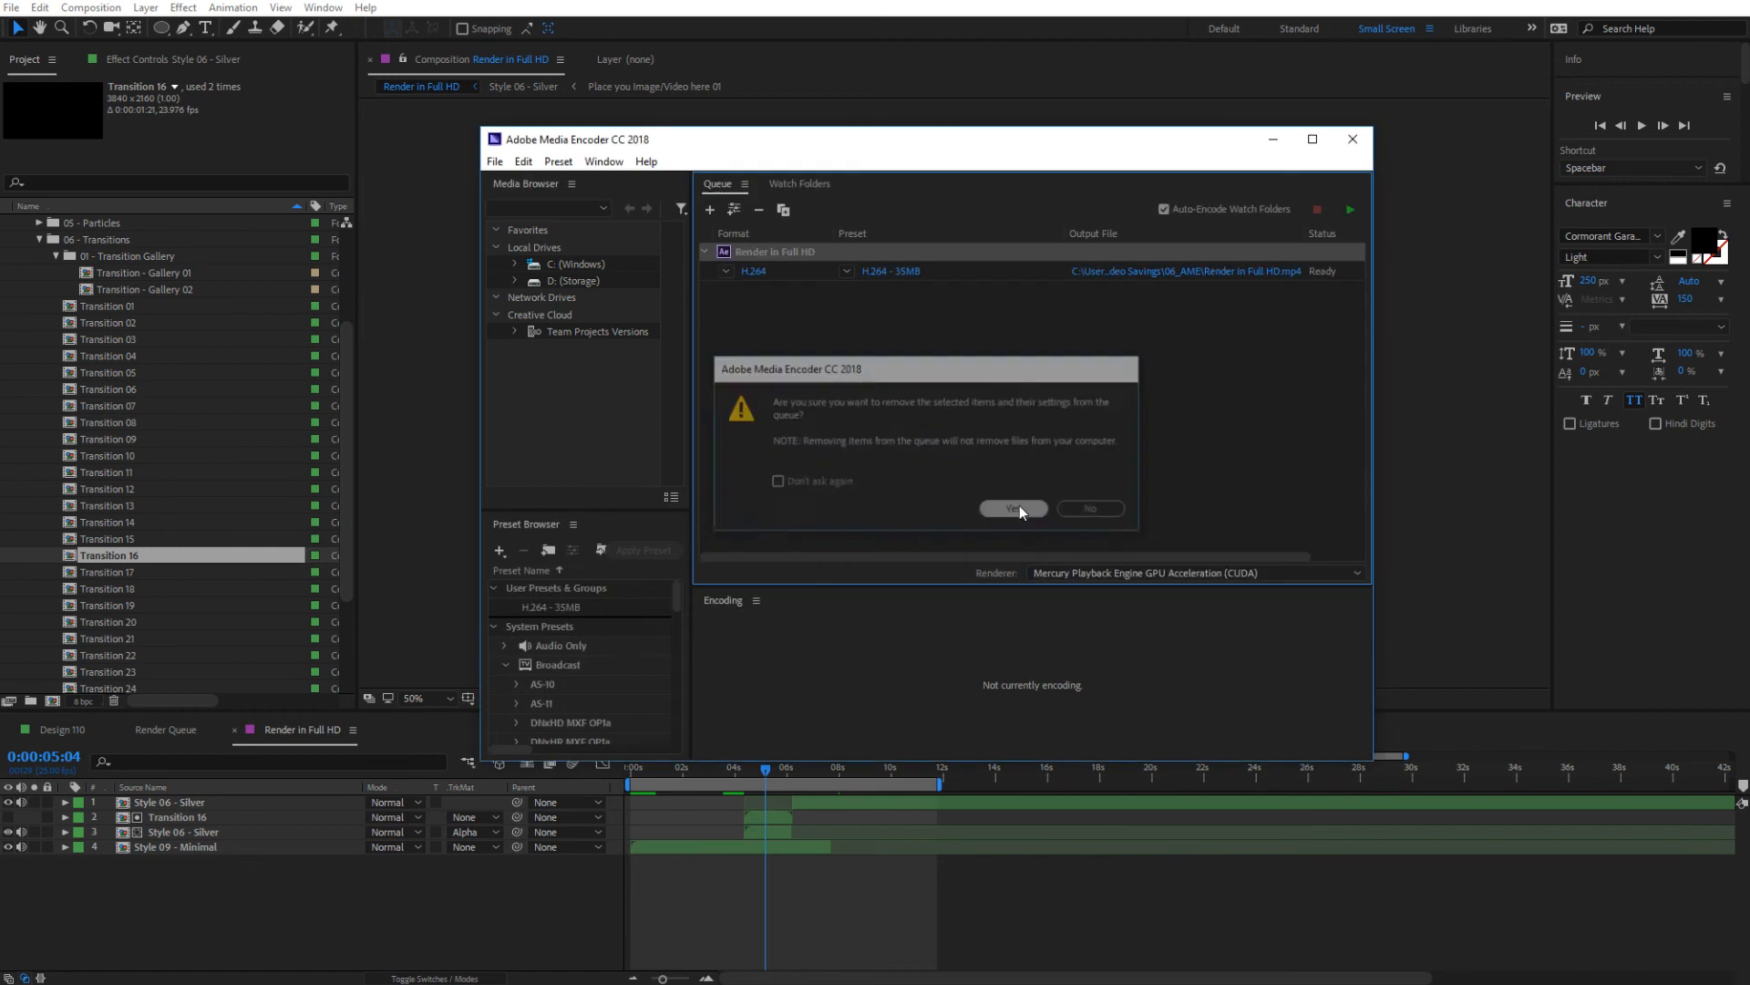
pyautogui.click(1019, 505)
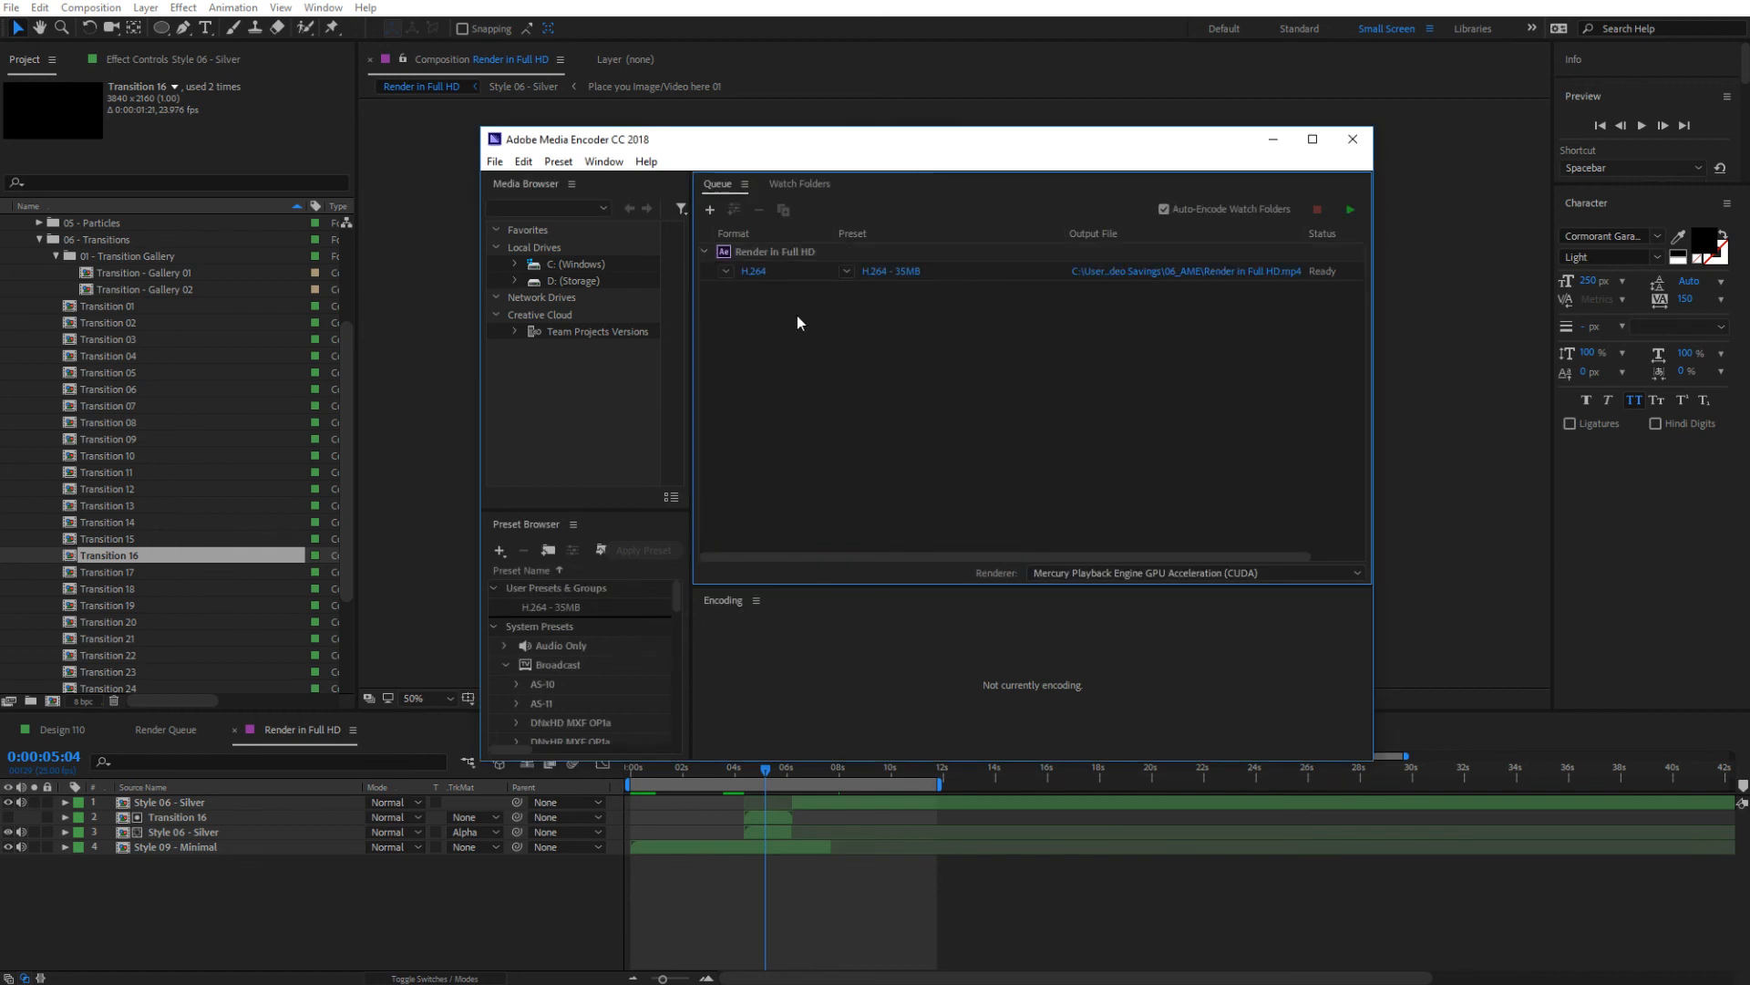
# Open the export settings of the Render in Full HD queue item and bring the whole dialog into view
pyautogui.click(762, 255)
pyautogui.click(882, 418)
pyautogui.click(883, 274)
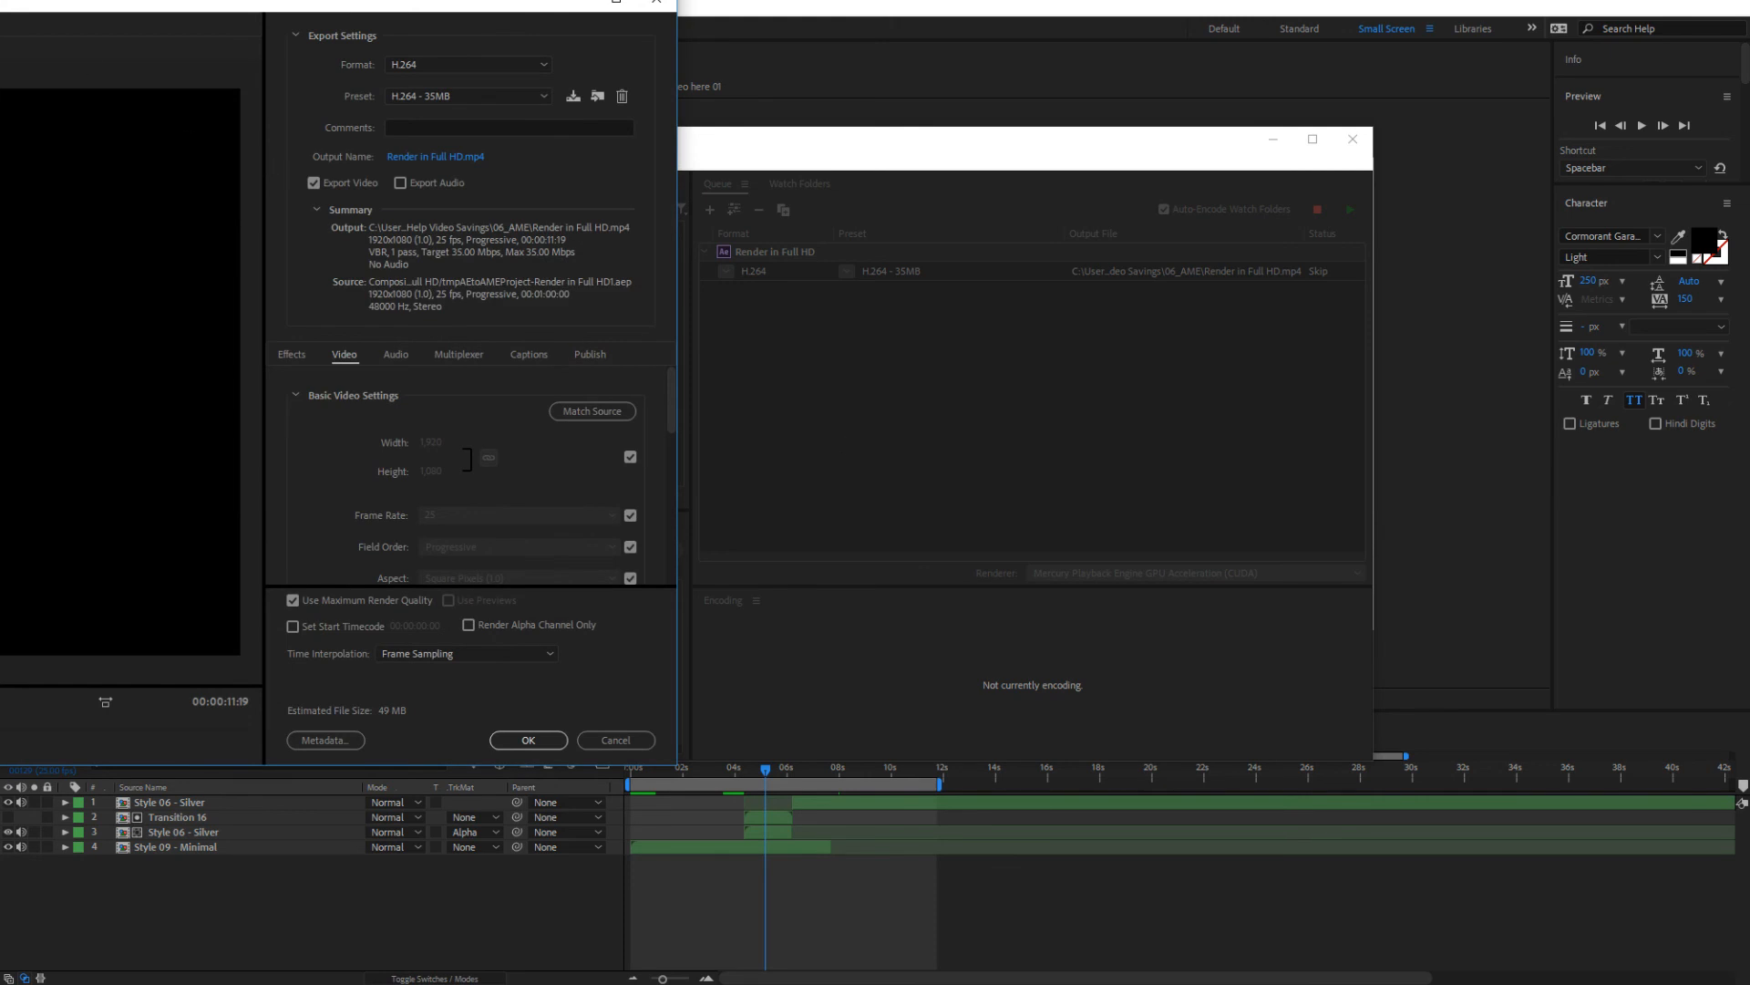
pyautogui.moveTo(4, 6); pyautogui.dragTo(957, 84)
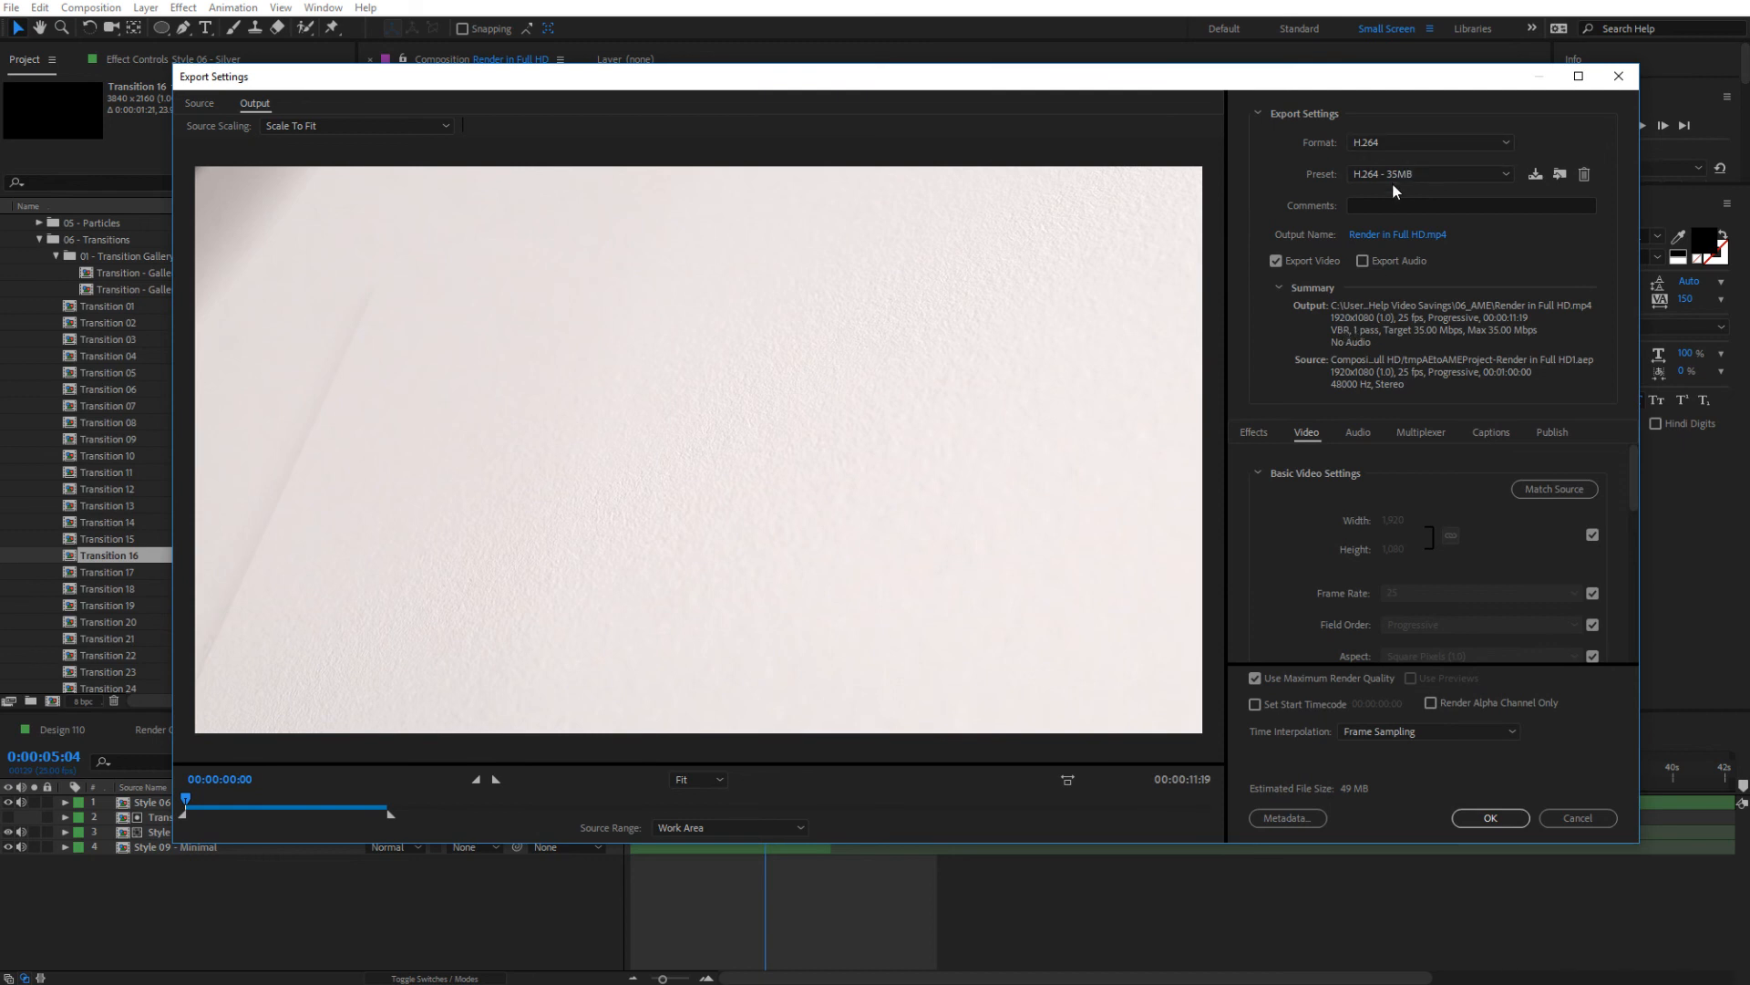
# Set the export output to a file named New Video Render in the Wedding Toolkit's Videos folder
pyautogui.click(1381, 237)
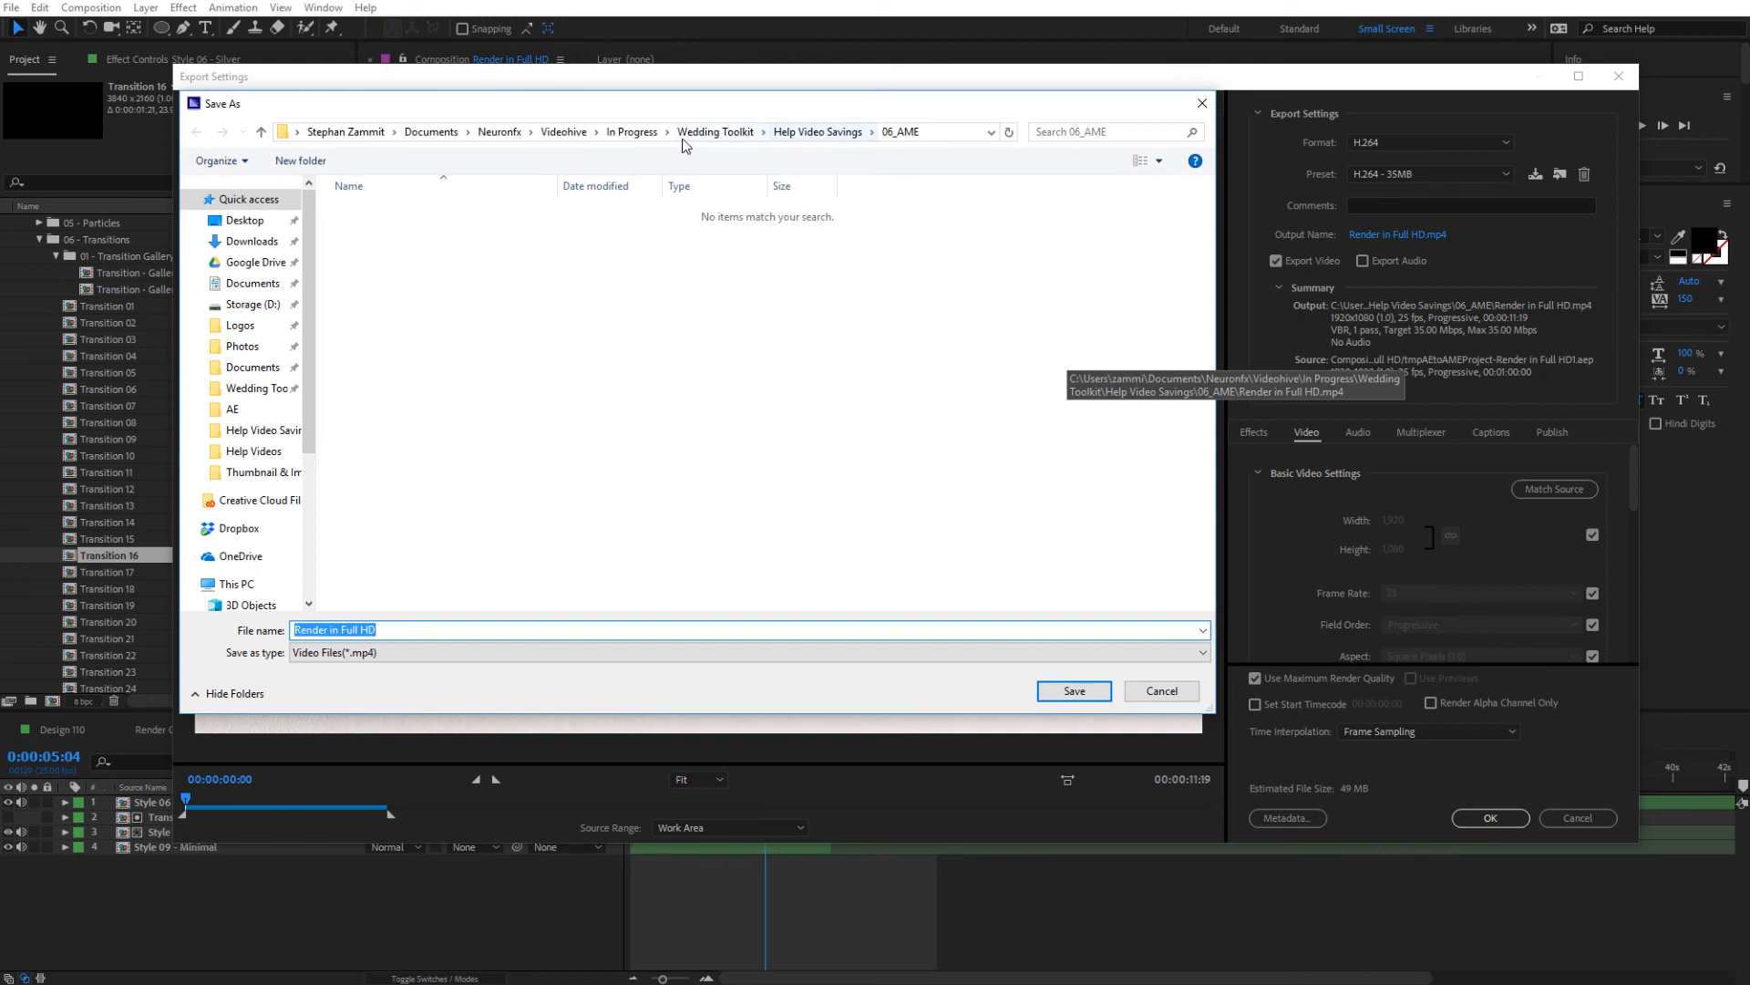
pyautogui.click(715, 133)
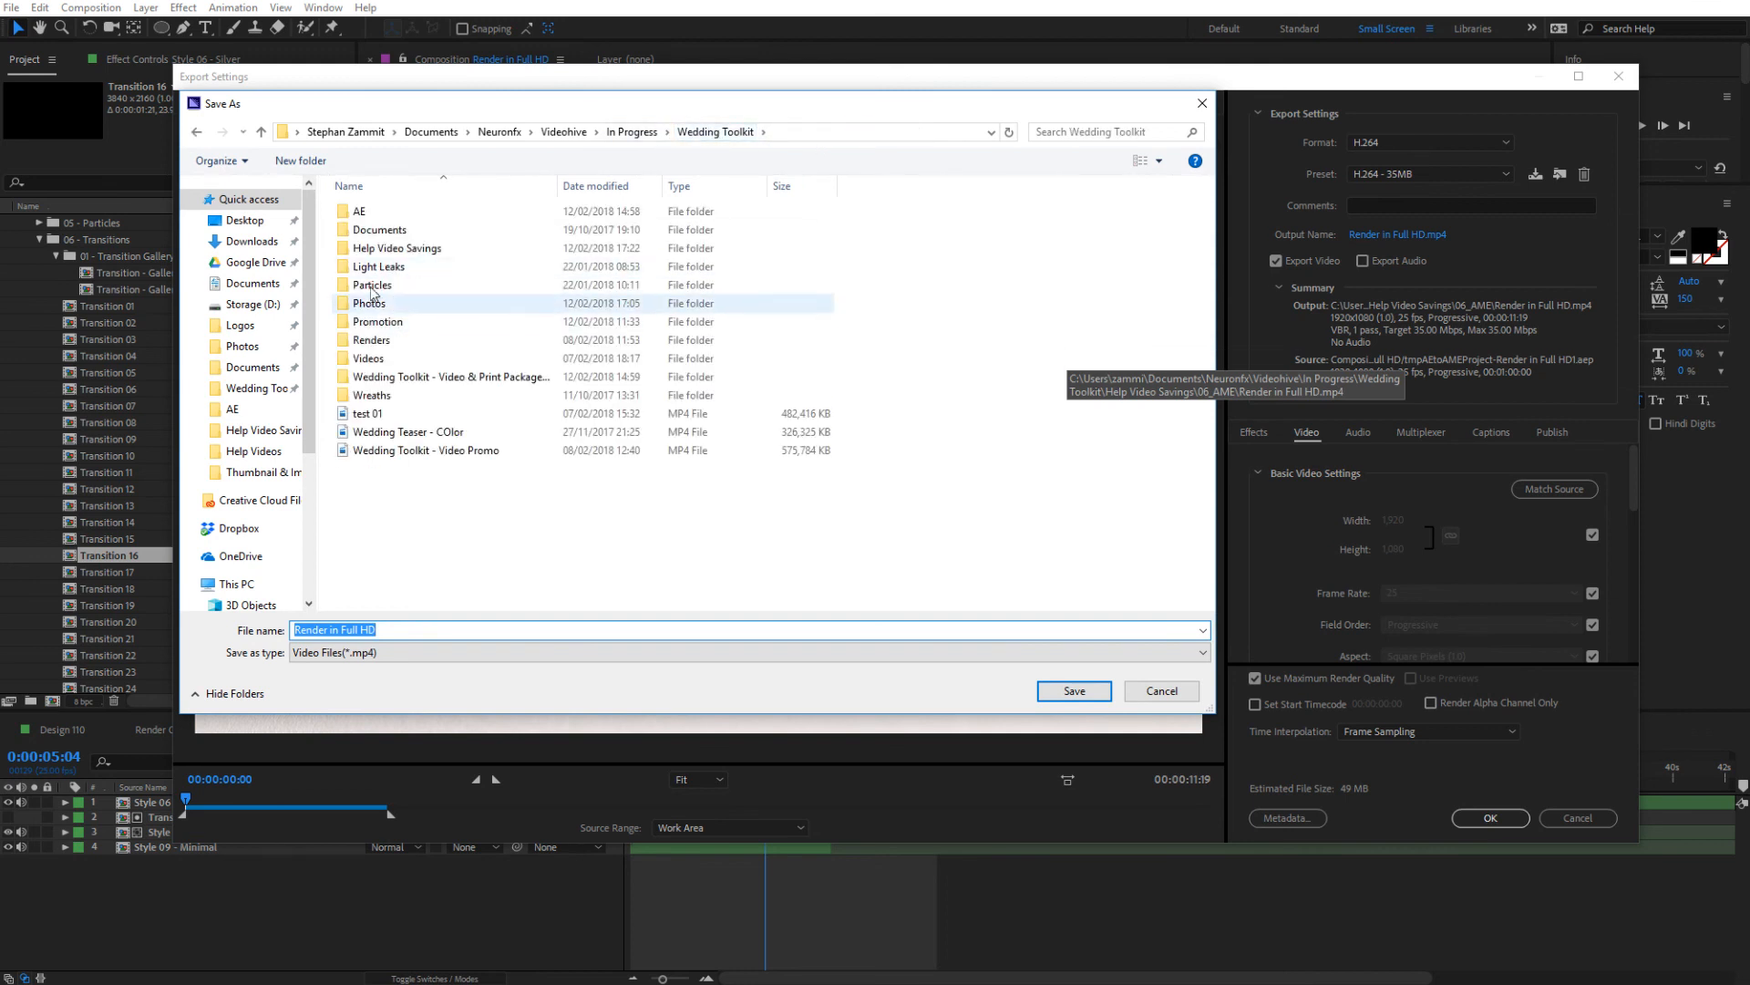
pyautogui.doubleClick(364, 358)
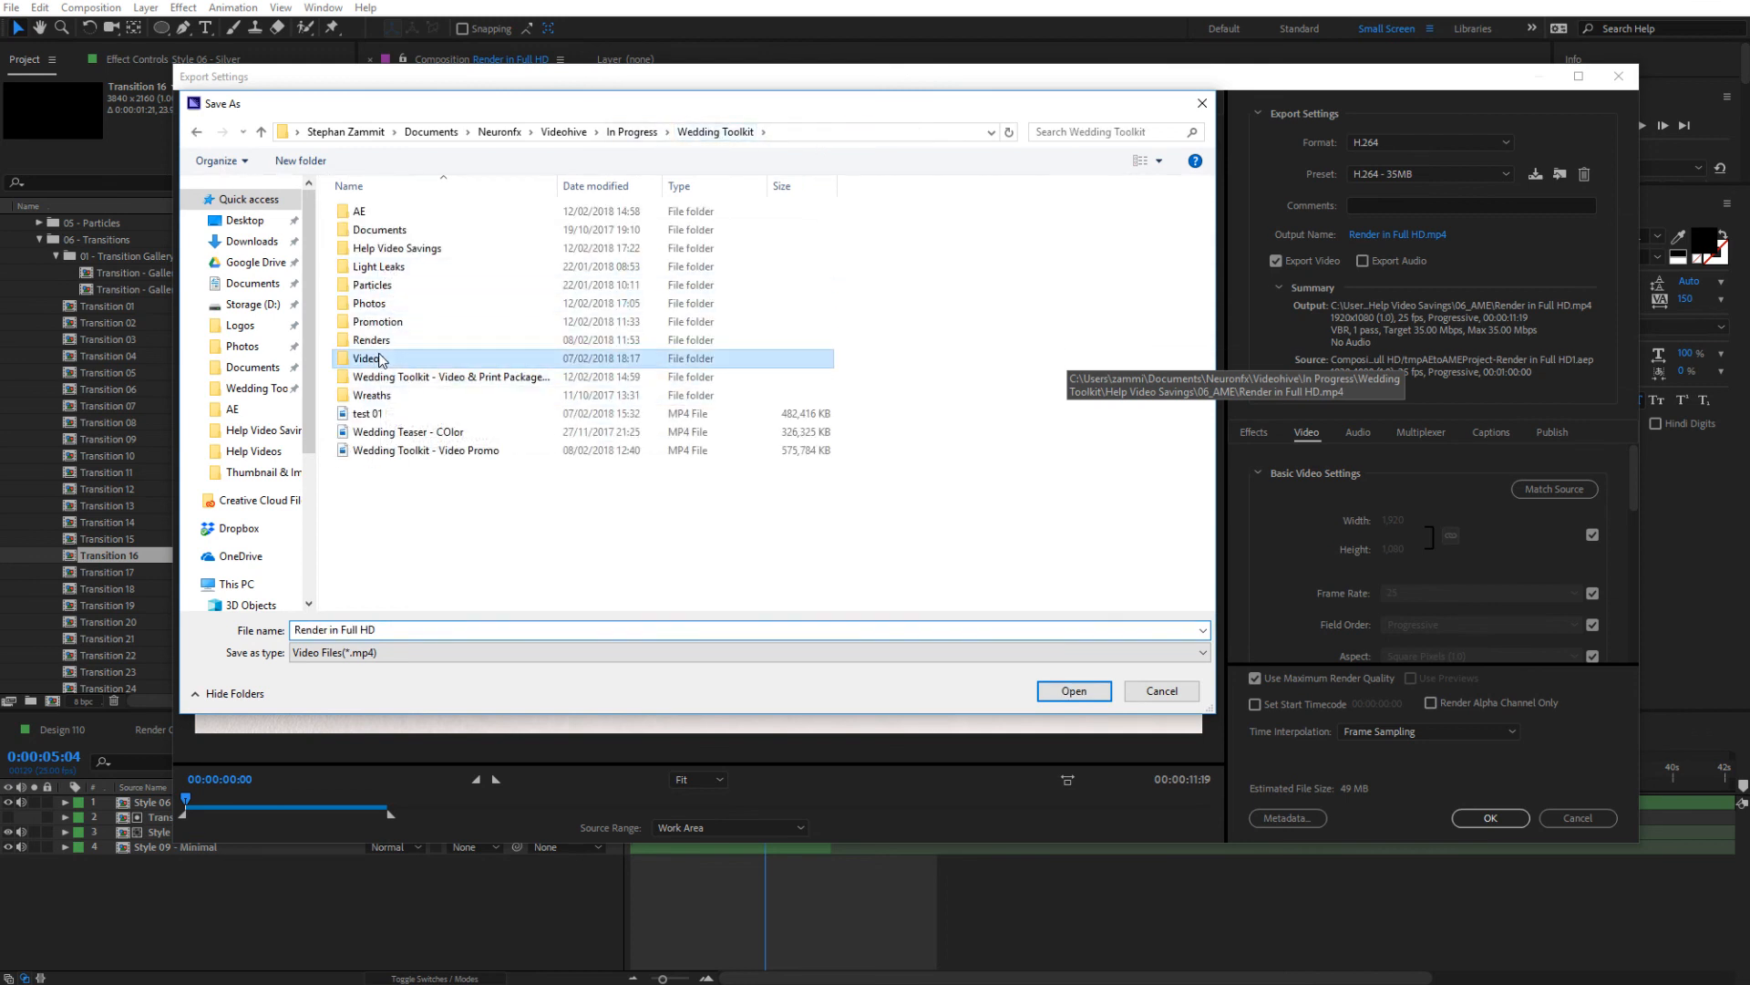
pyautogui.click(387, 629)
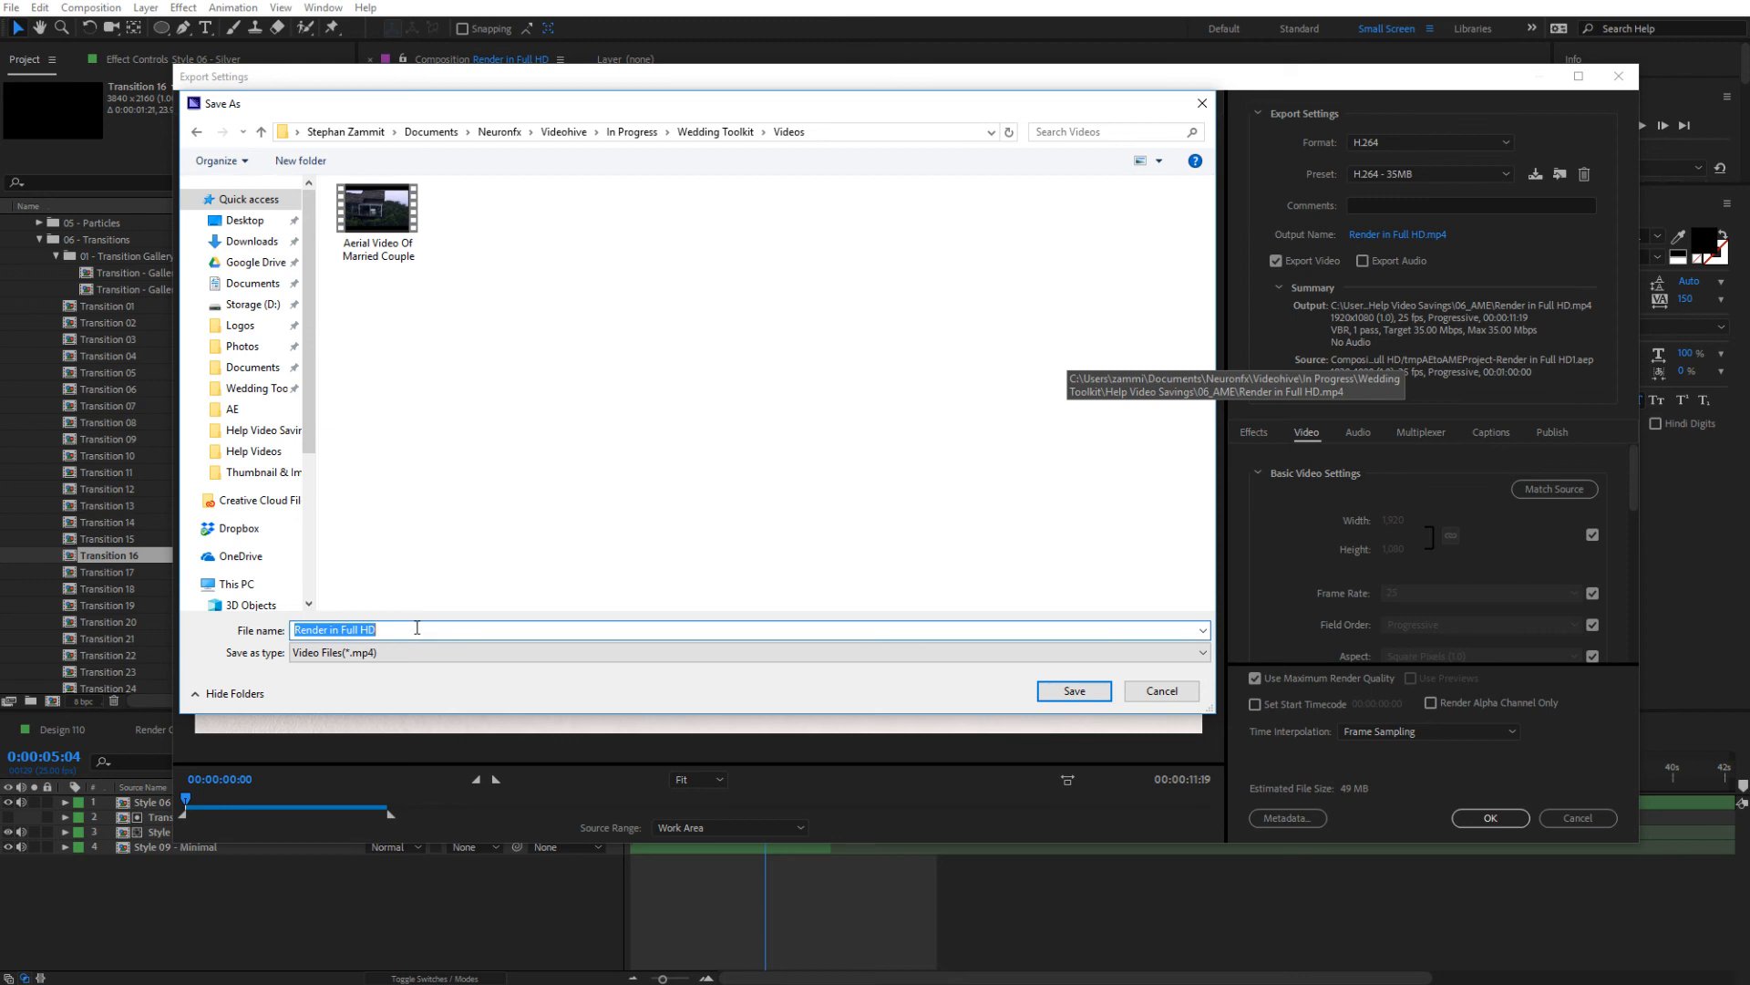
pyautogui.write('New Video Render')
pyautogui.click(1048, 695)
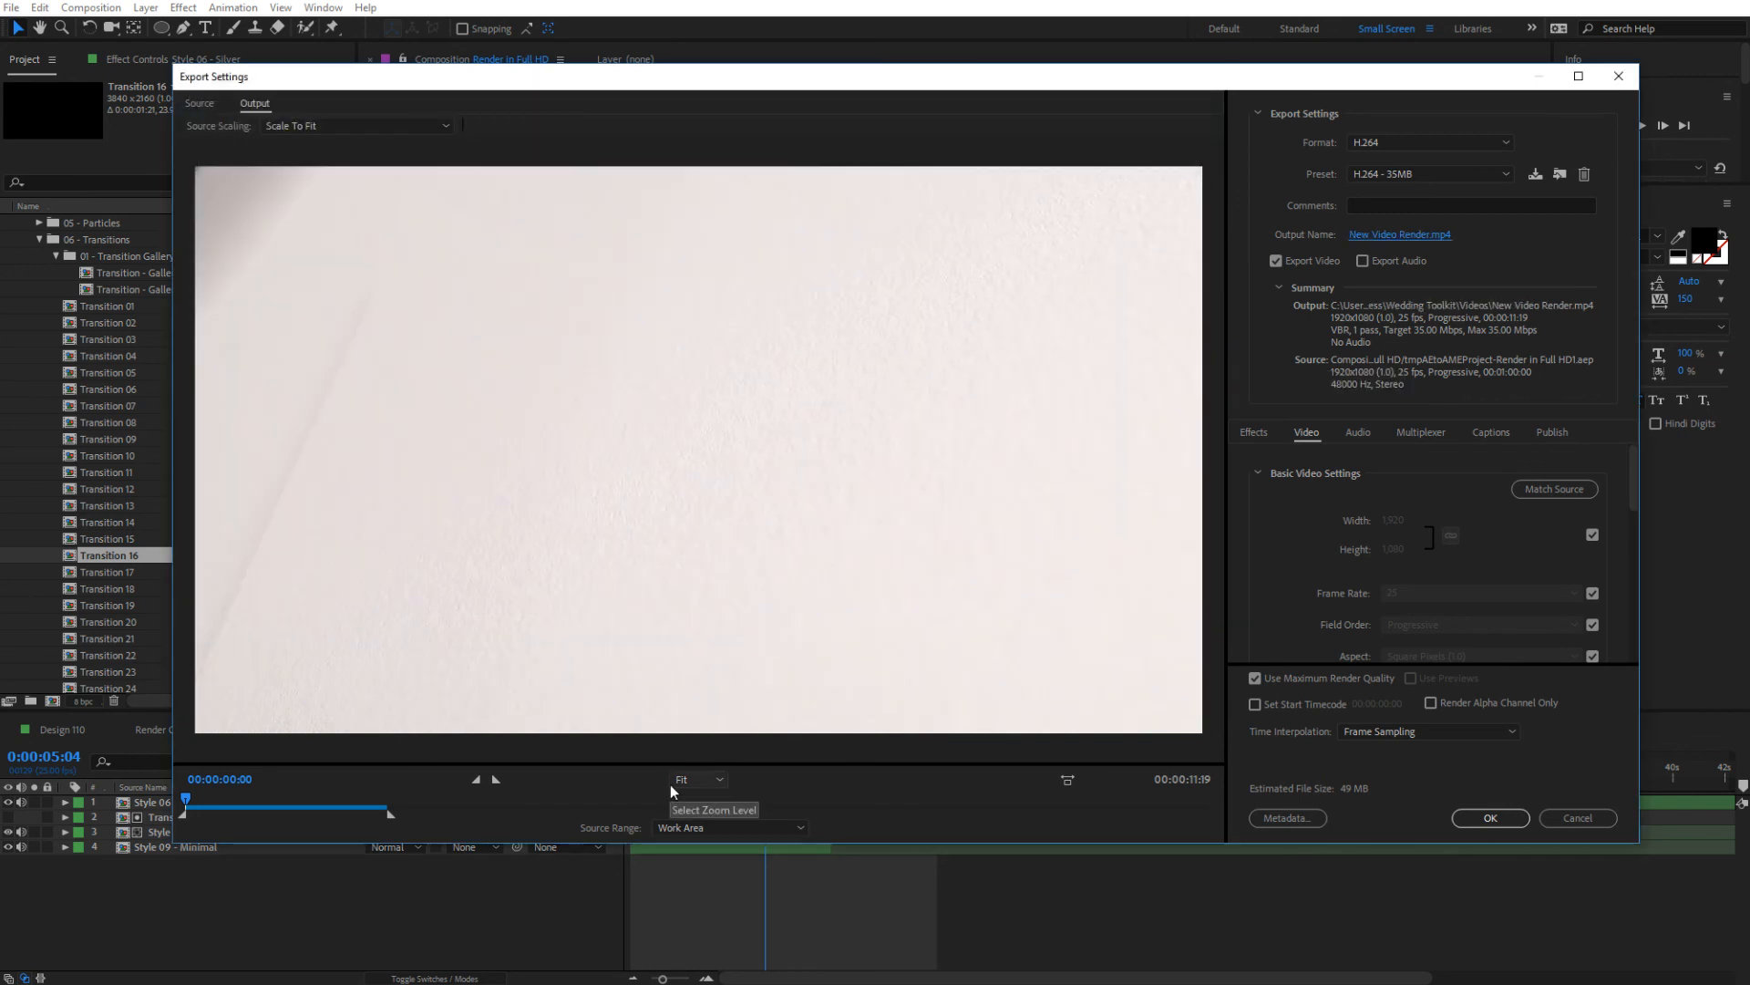
pyautogui.click(1431, 236)
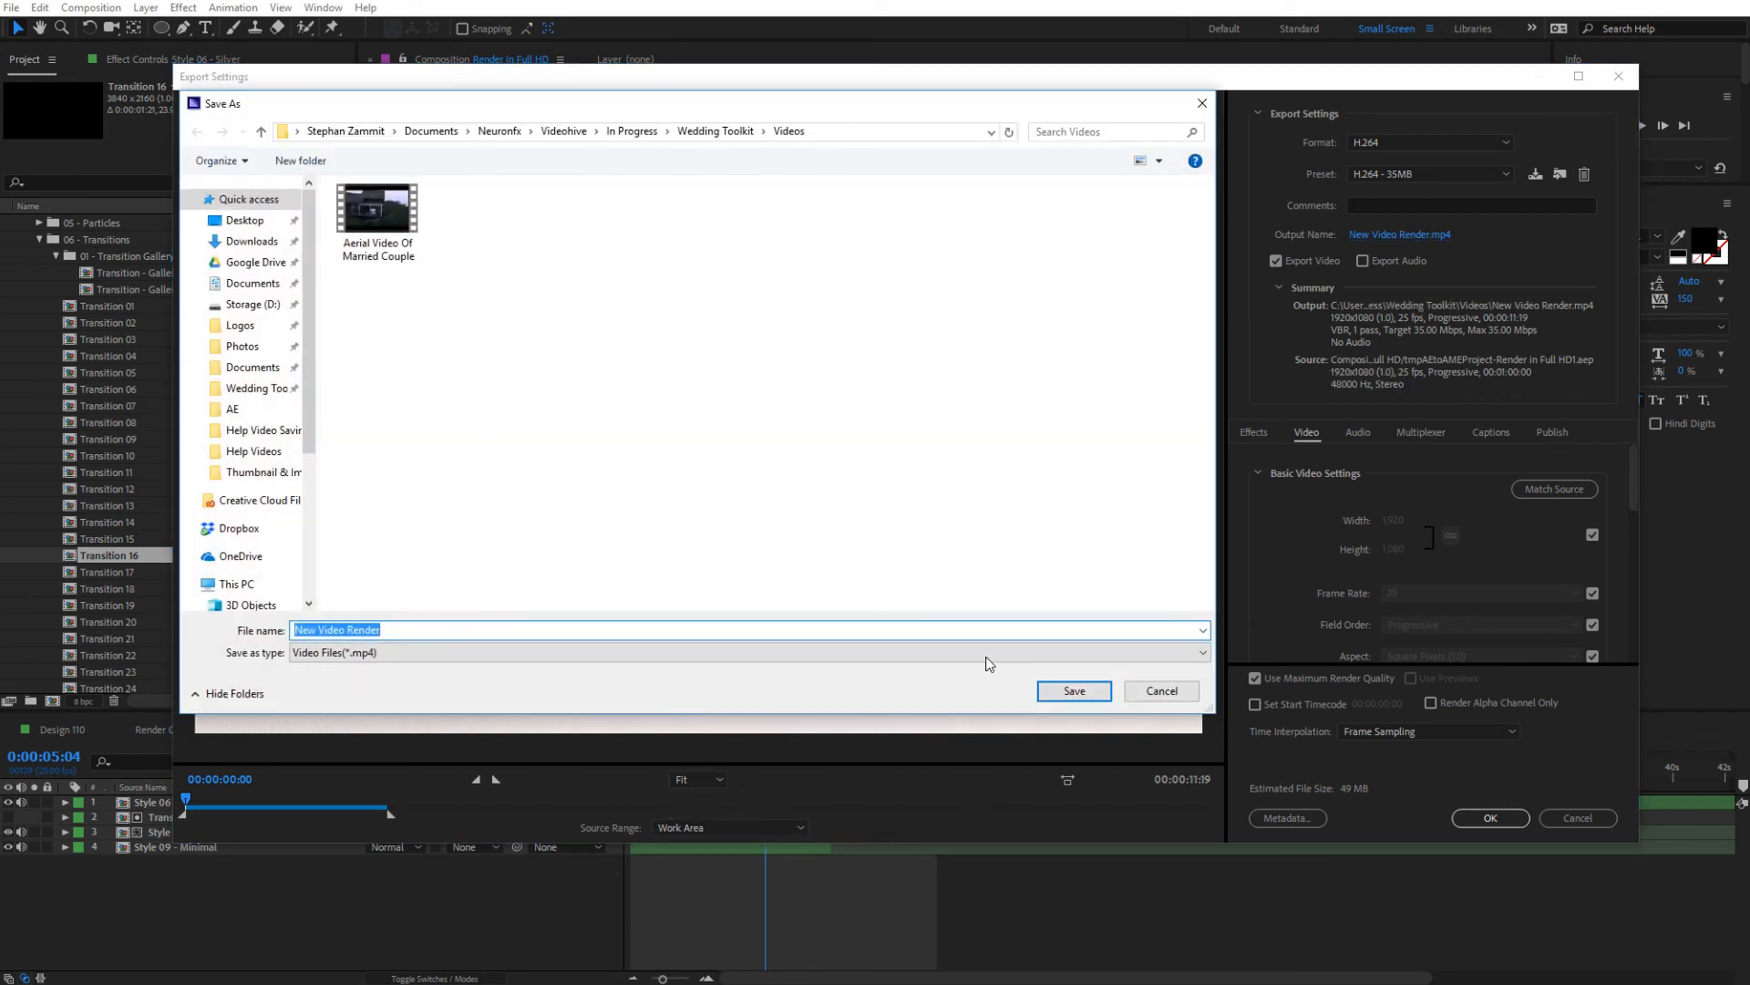
pyautogui.click(1073, 690)
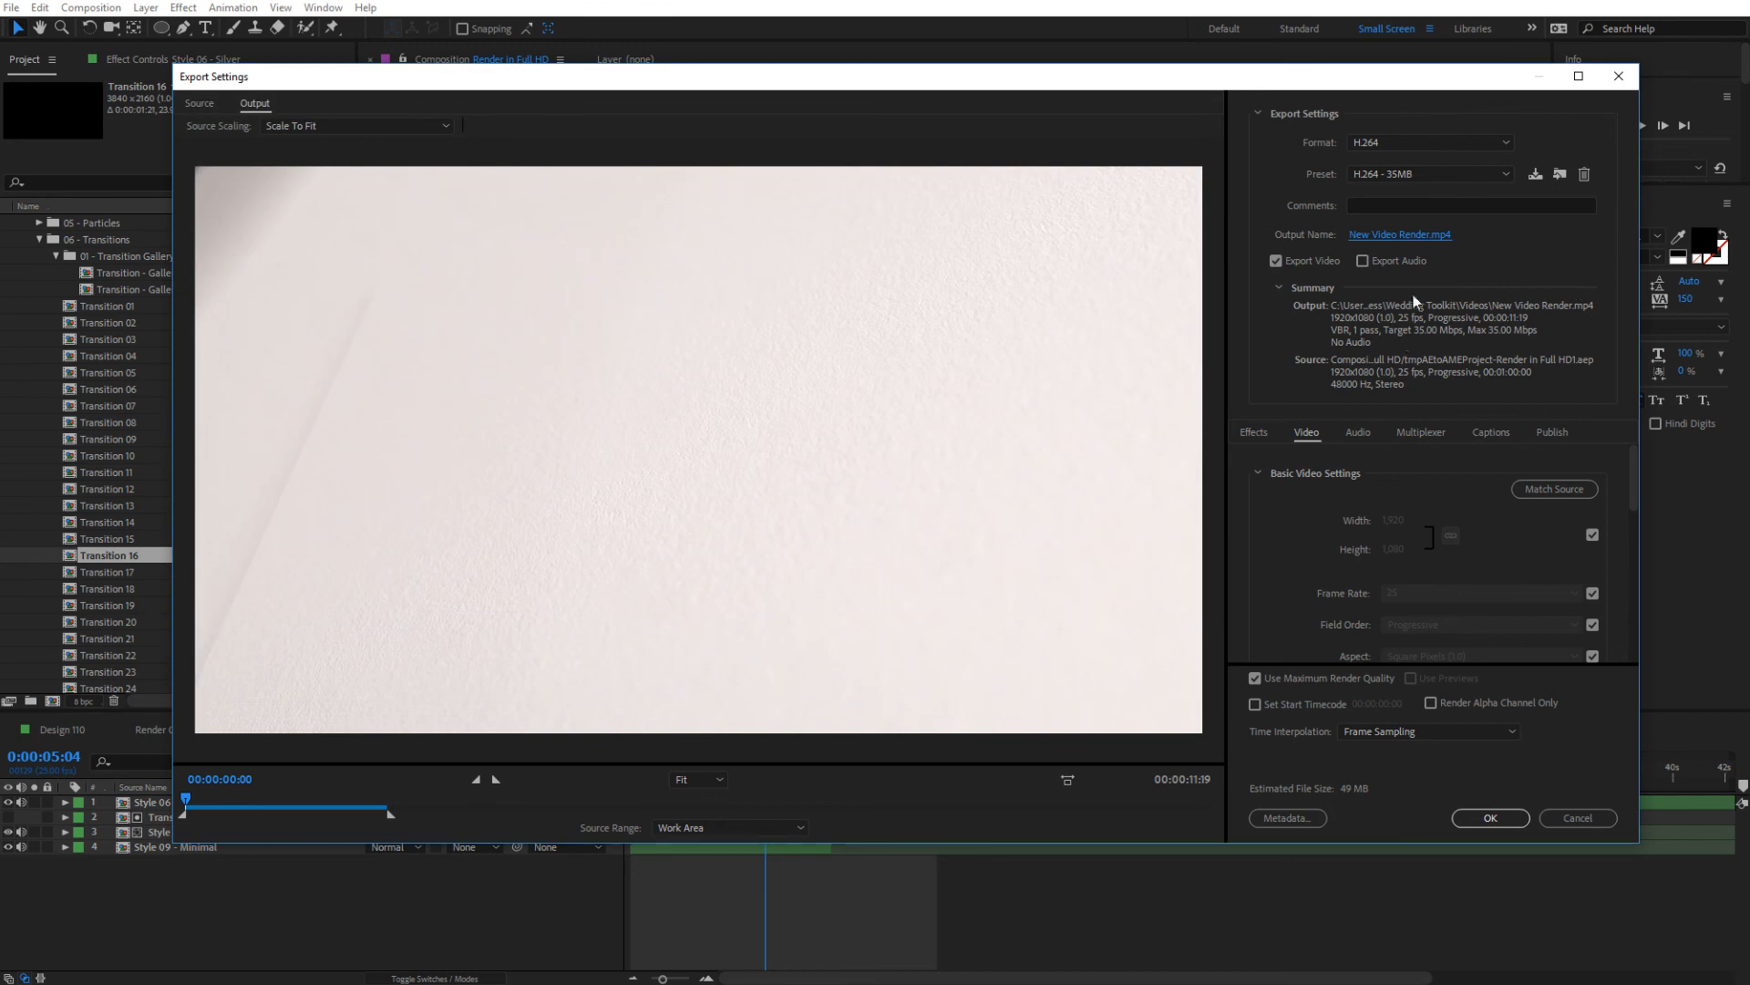
# Enable audio export for the Render in Full HD item and accept its export settings
pyautogui.click(1391, 261)
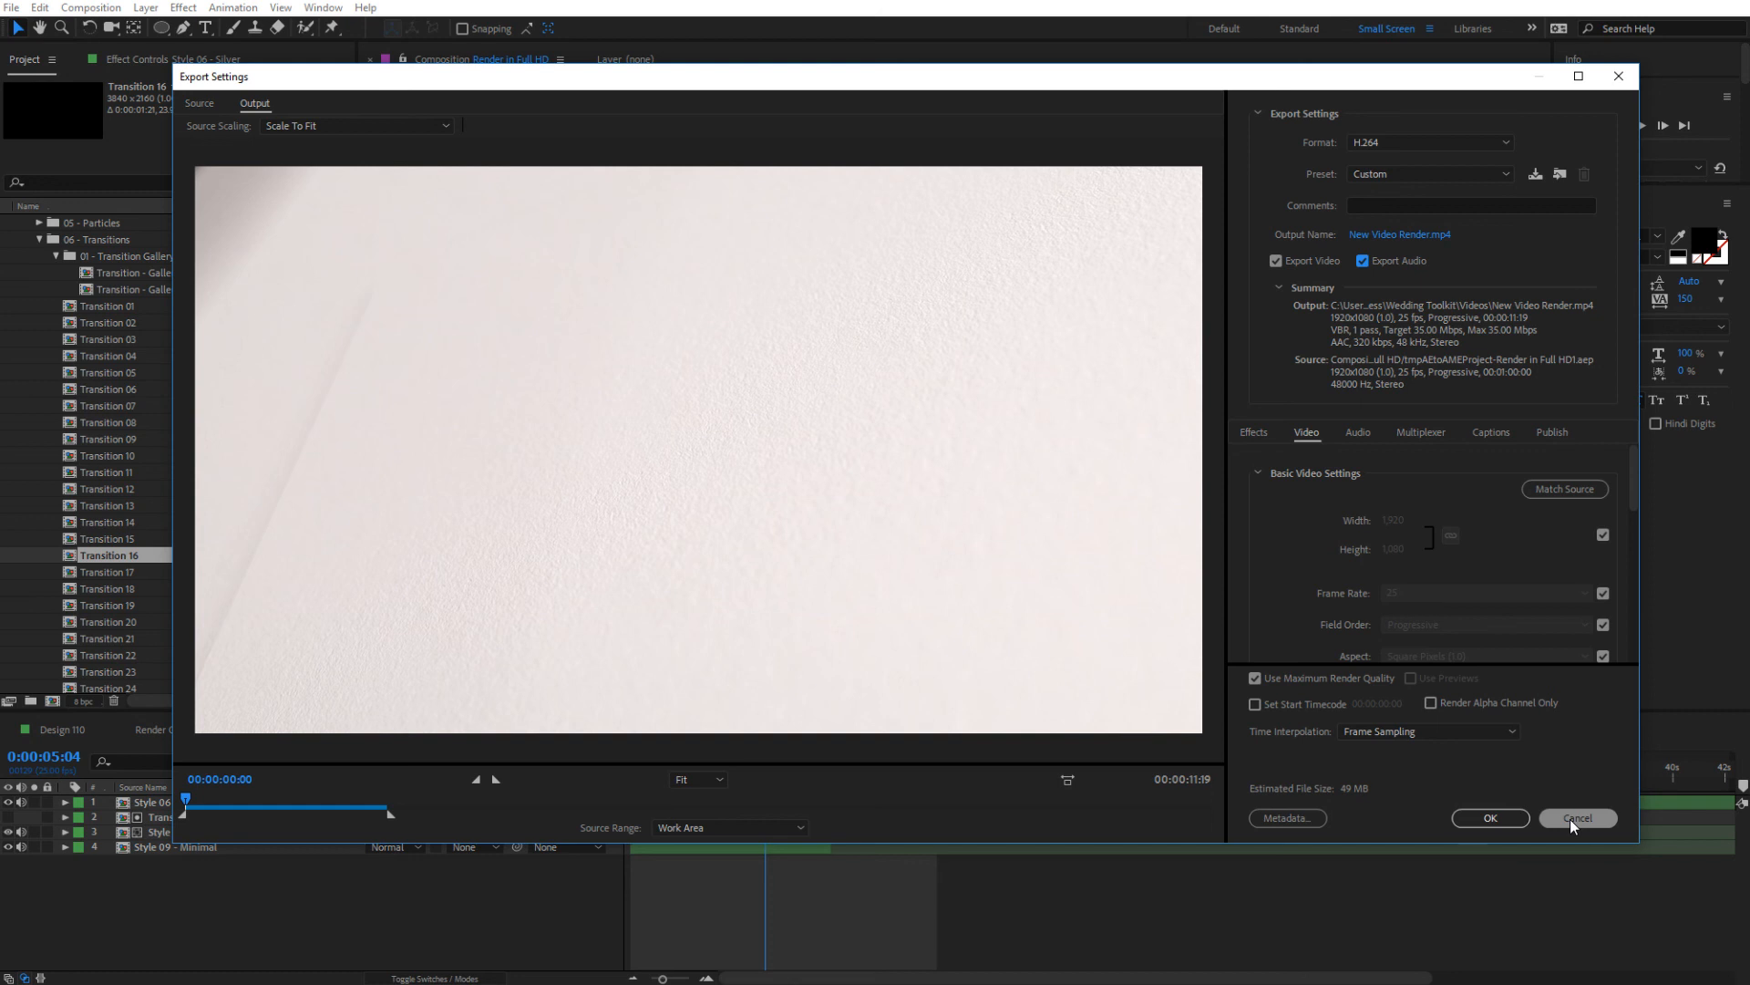
pyautogui.click(1488, 822)
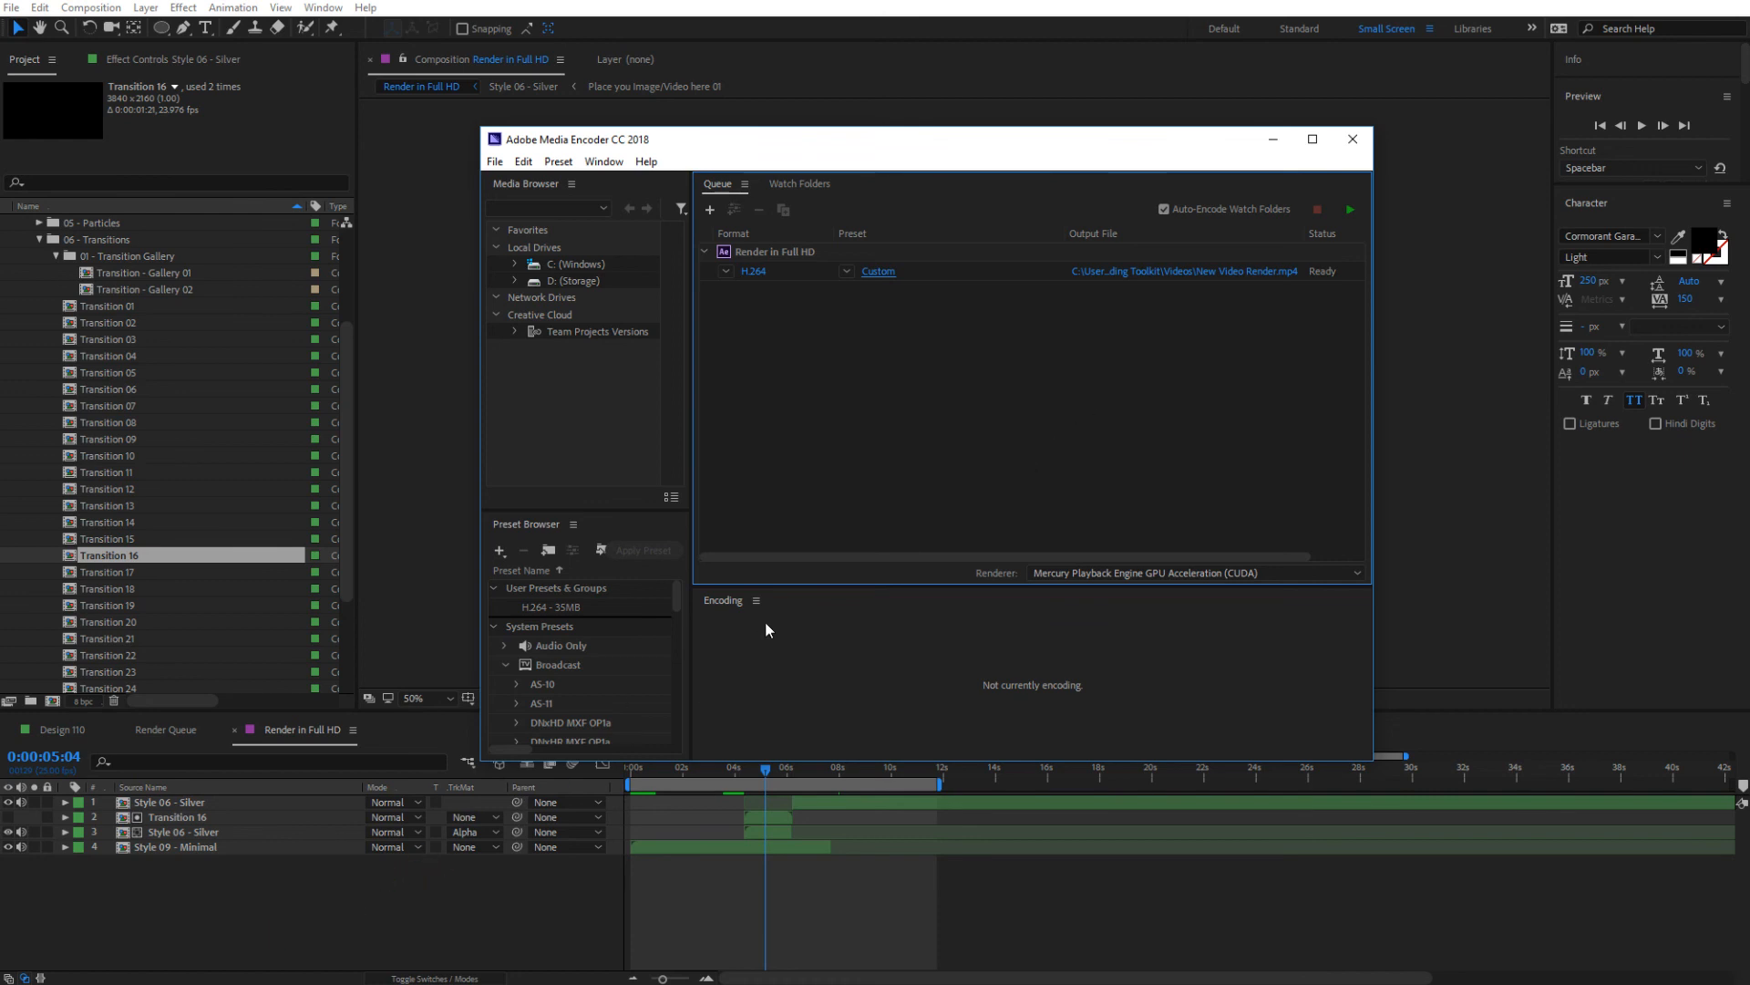
pyautogui.moveTo(679, 149); pyautogui.dragTo(579, 171)
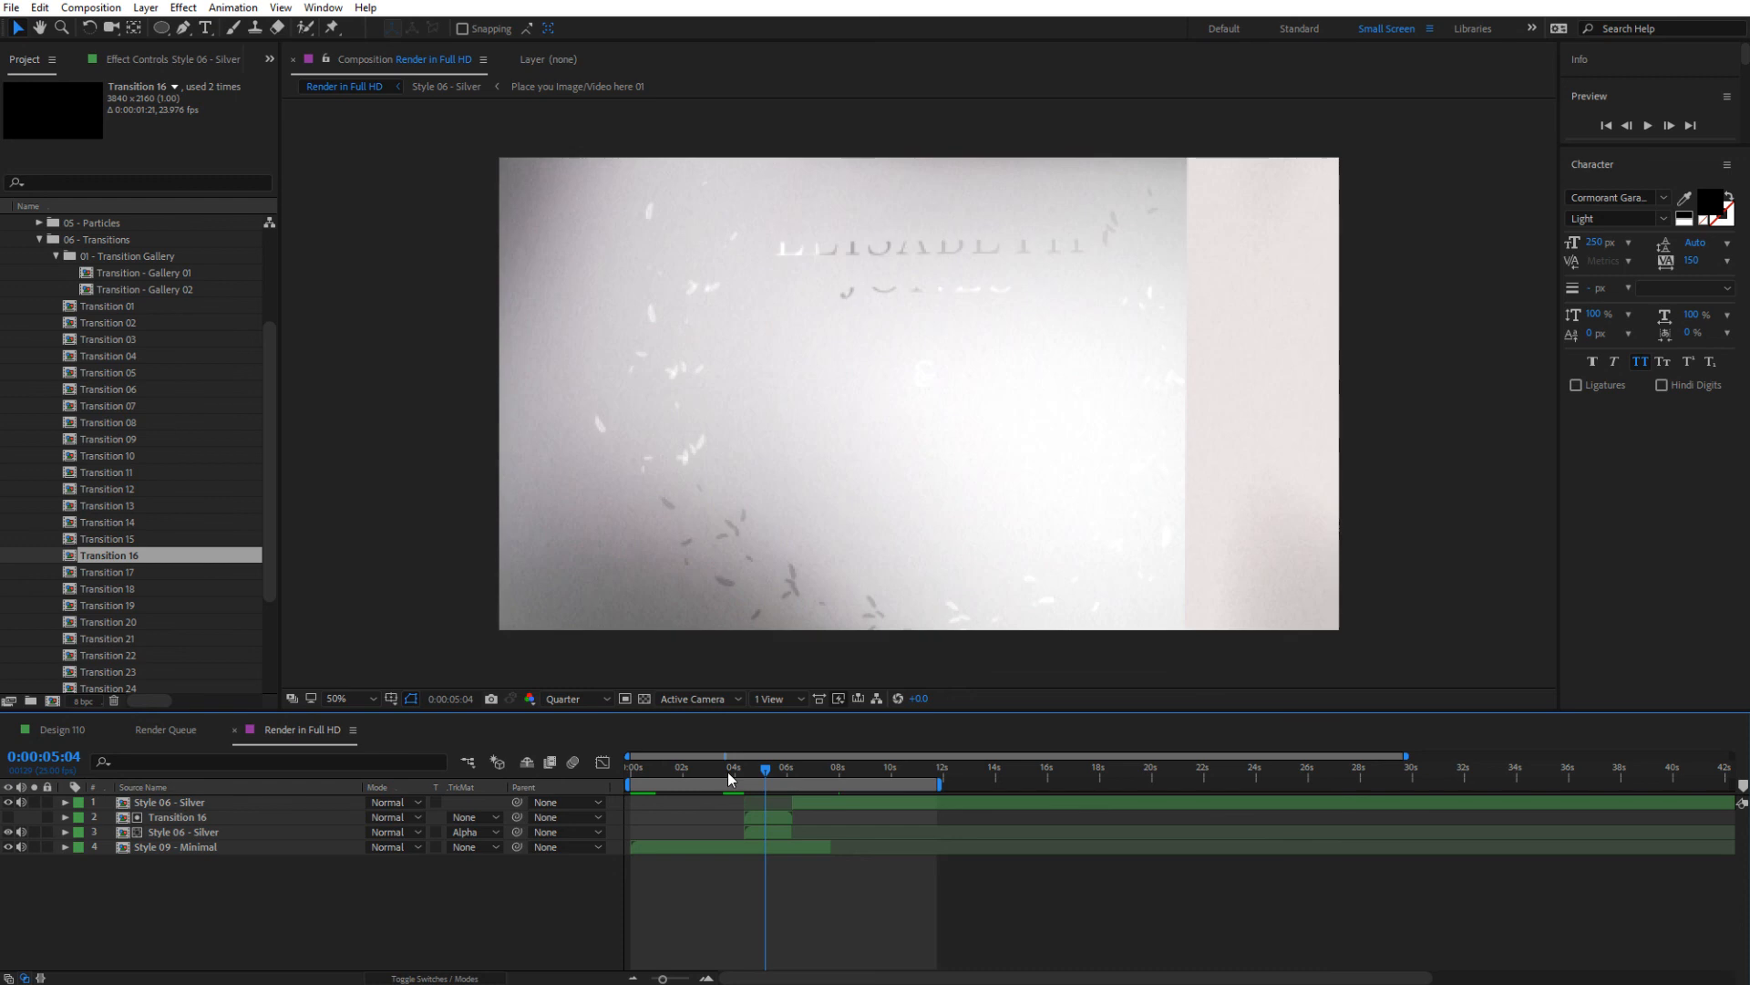
# Import the love-story preview mp3 into the project and place it below Style 09 - Minimal in the Render in Full HD composition
pyautogui.moveTo(730, 773); pyautogui.dragTo(725, 773)
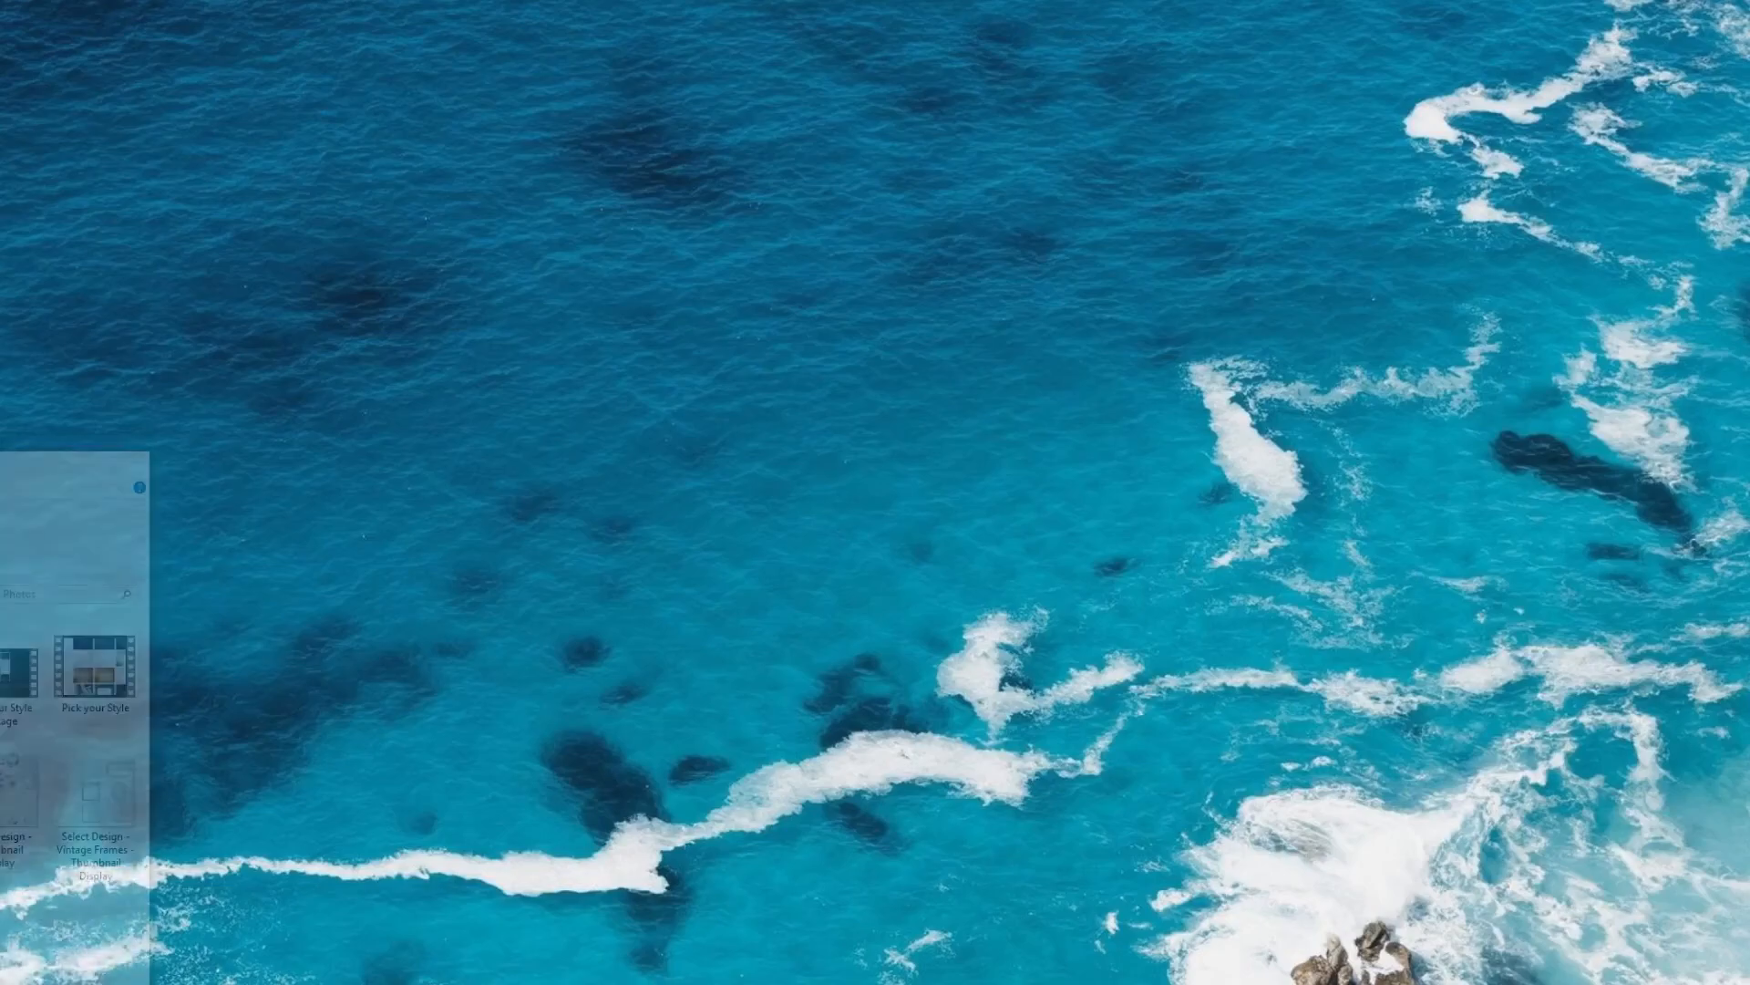
pyautogui.hotkey('alt', 'Tab')
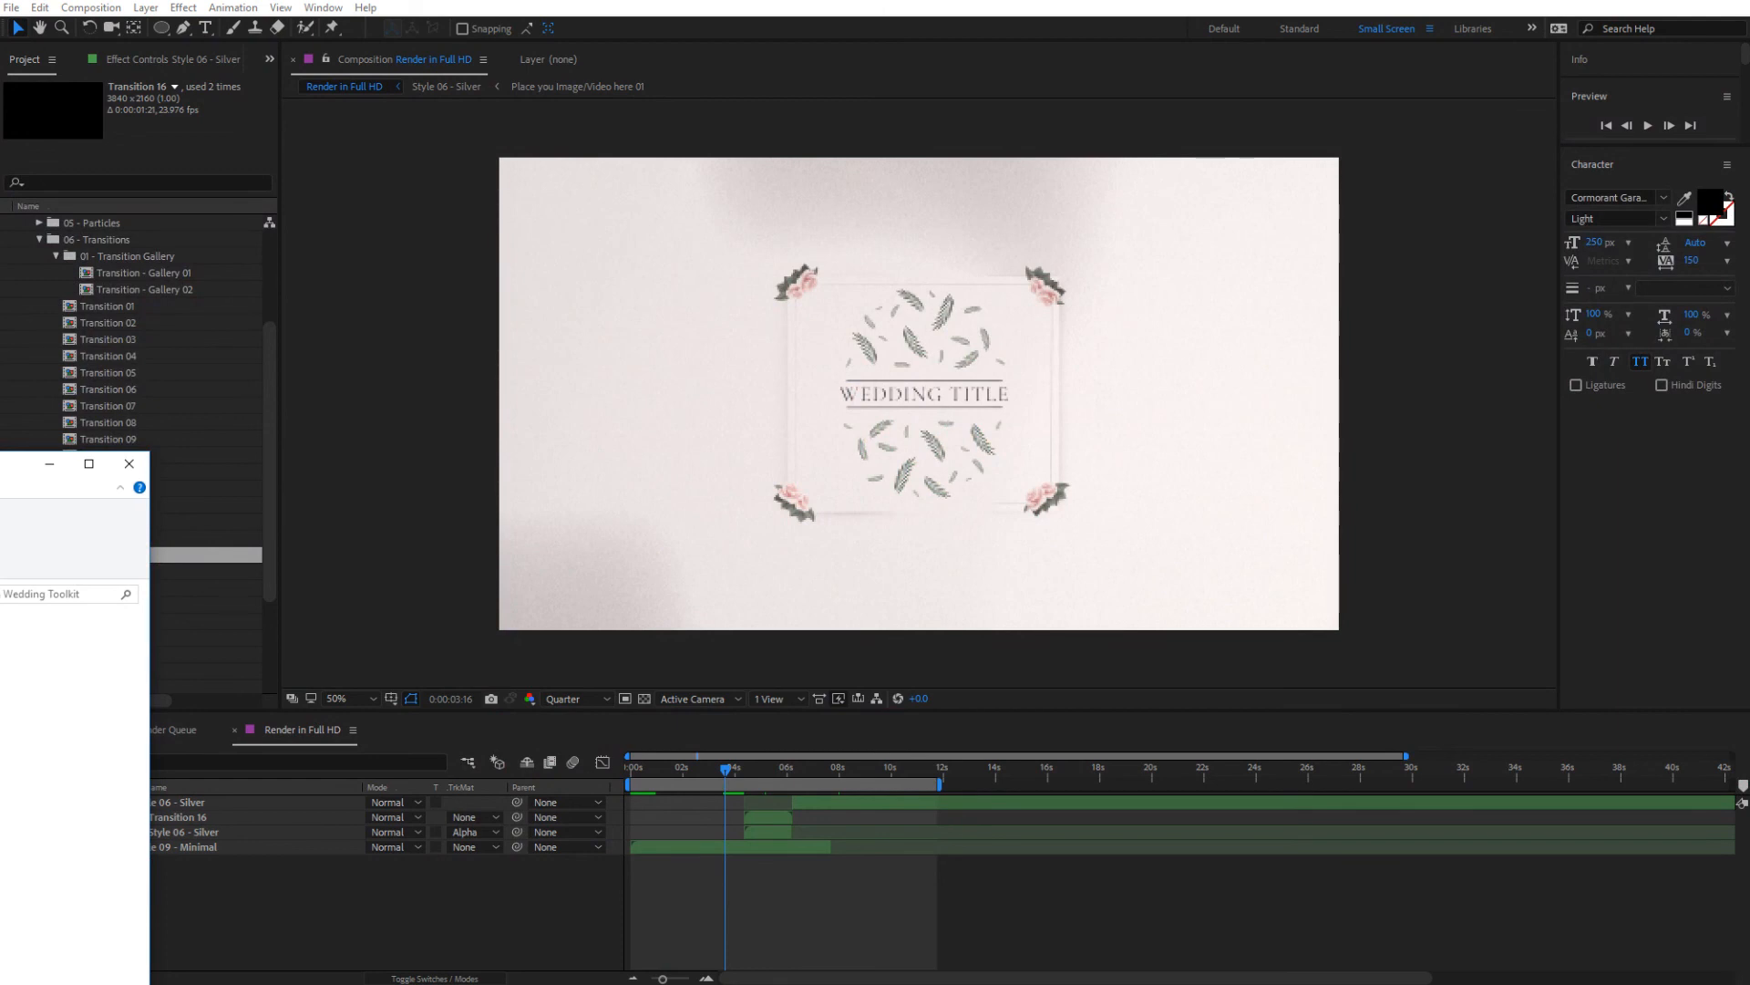
pyautogui.moveTo(137, 639); pyautogui.dragTo(16, 238)
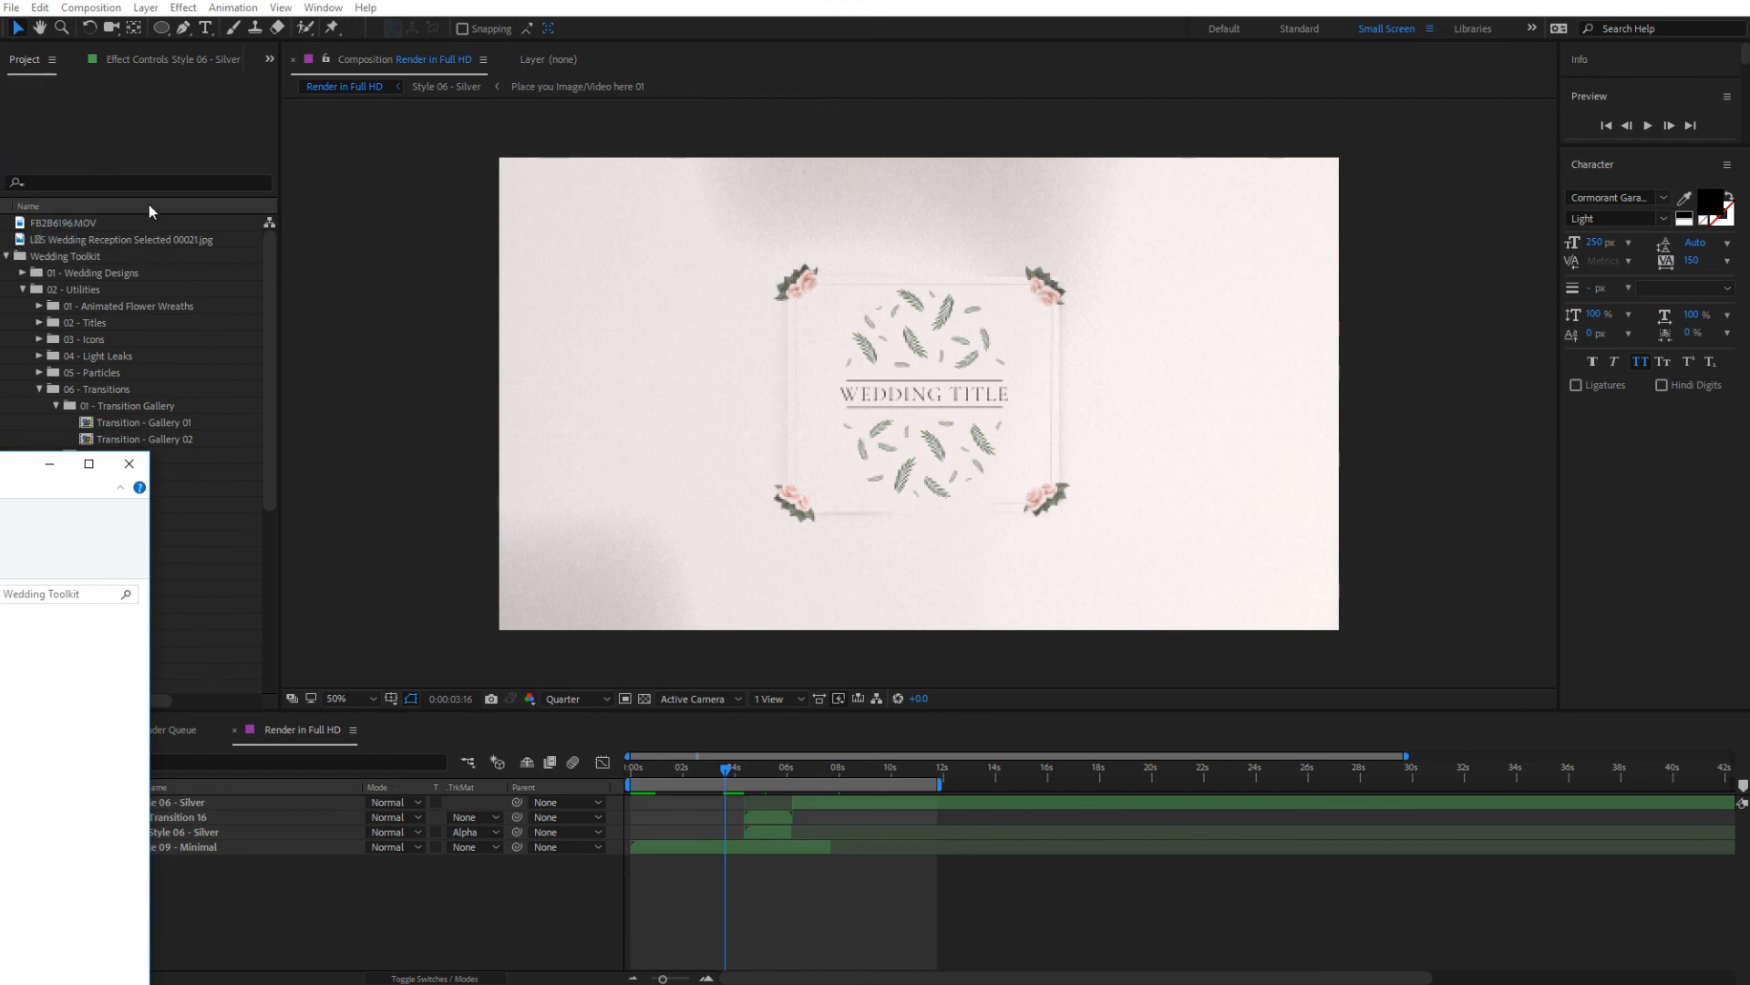
pyautogui.click(116, 215)
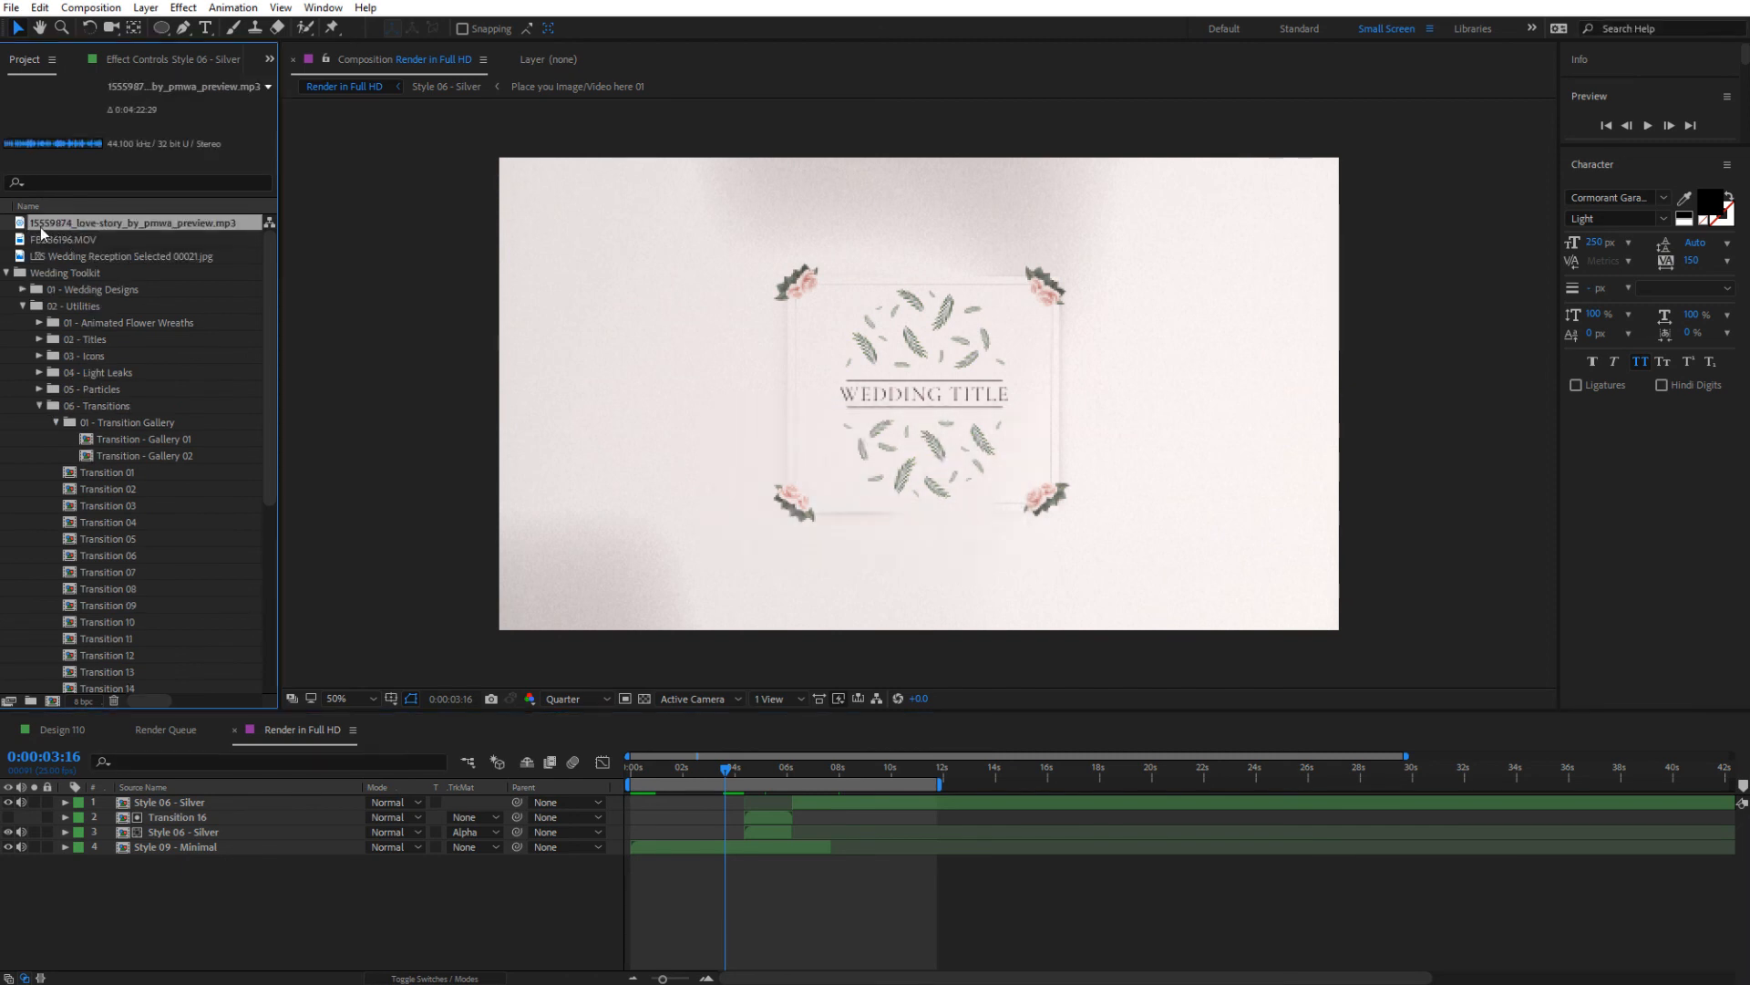
pyautogui.moveTo(40, 227); pyautogui.dragTo(252, 899)
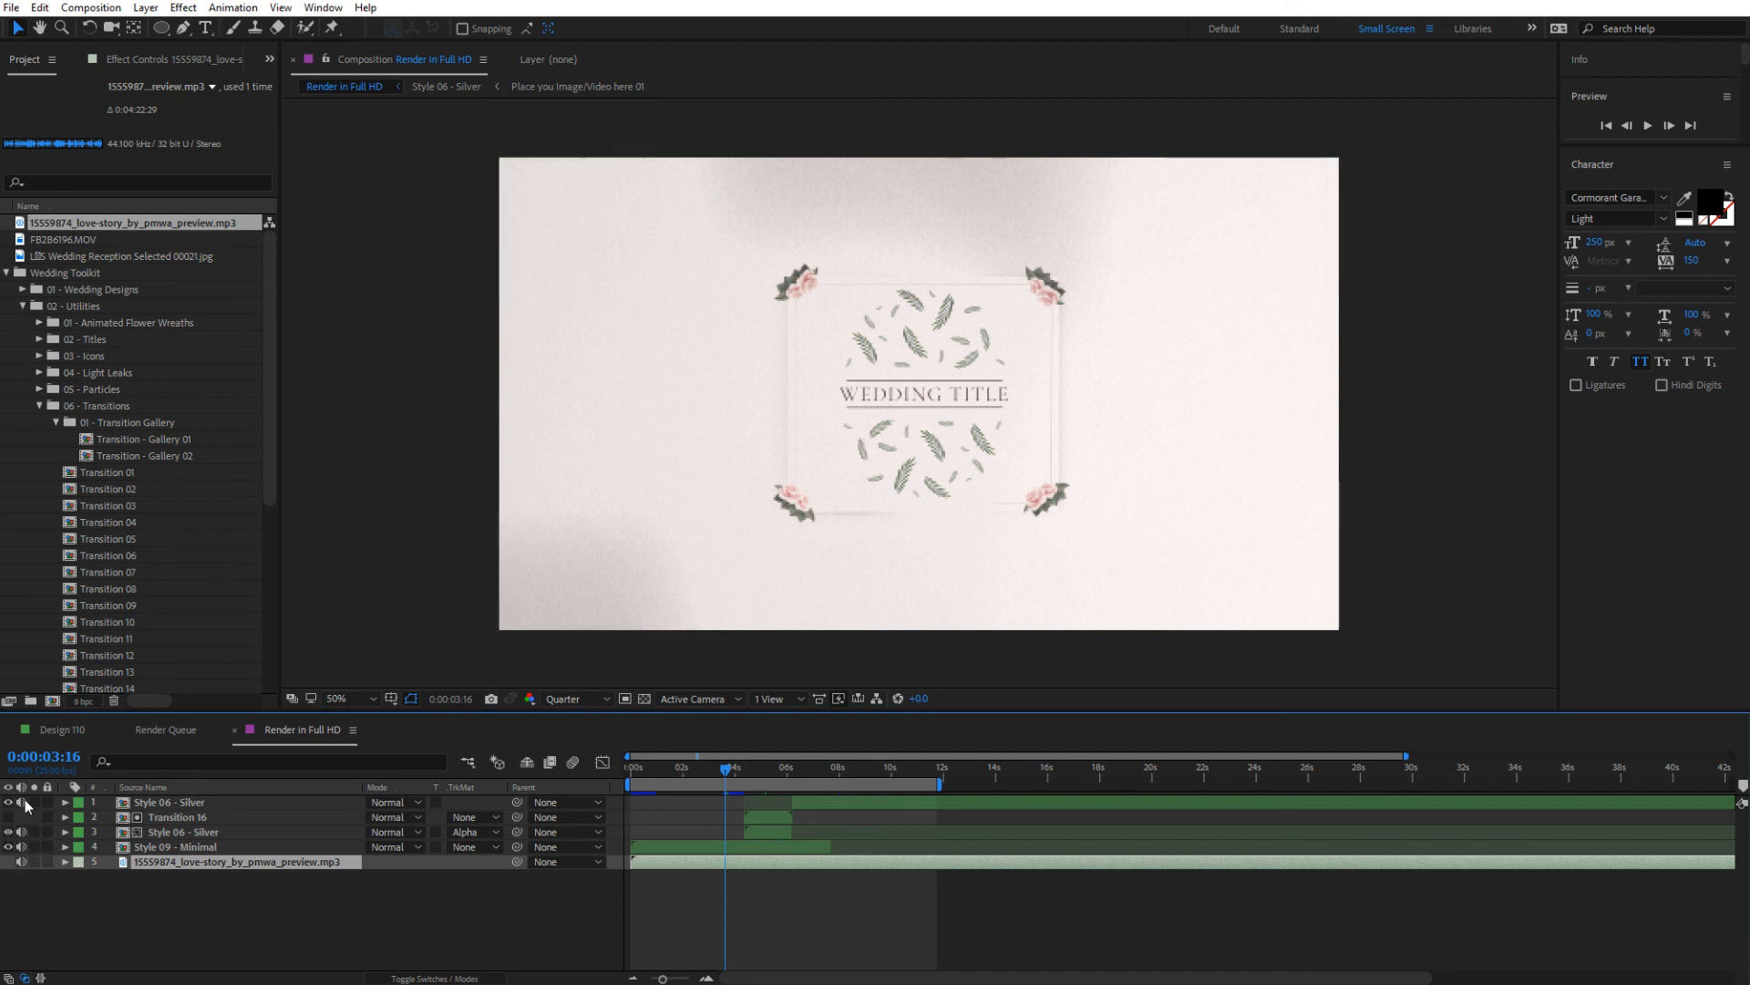
pyautogui.moveTo(21, 801); pyautogui.dragTo(21, 846)
pyautogui.moveTo(22, 848); pyautogui.dragTo(23, 806)
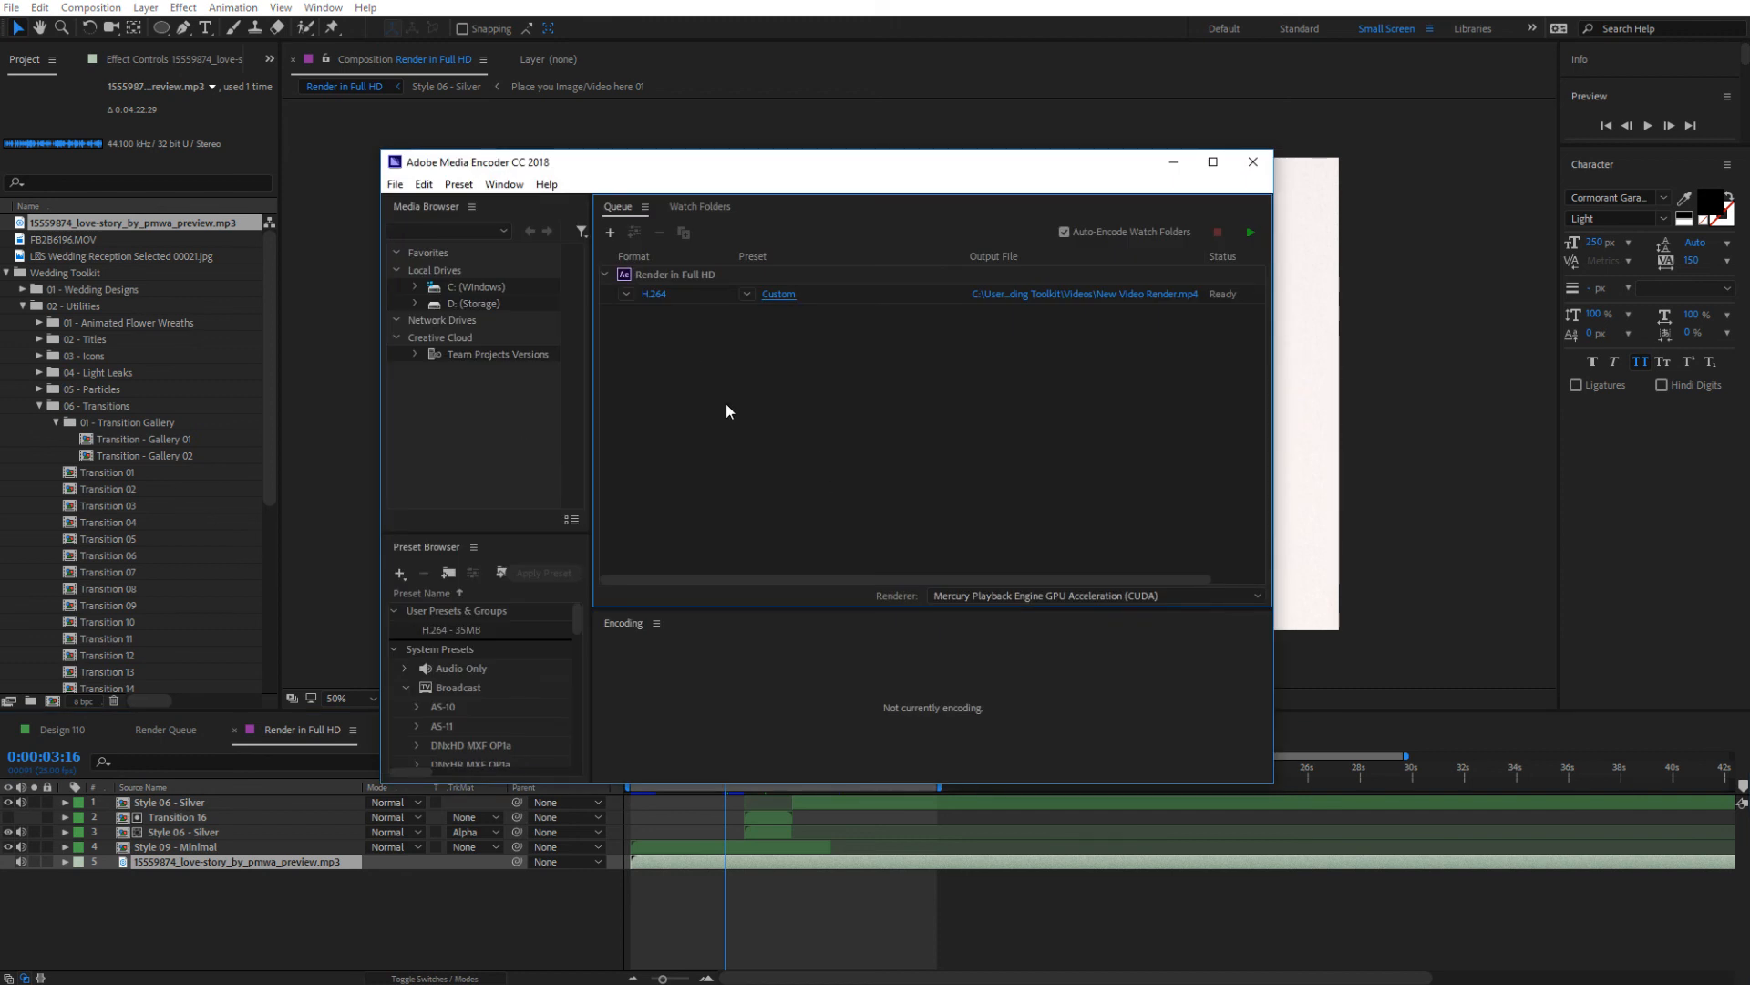
# Reopen the Render in Full HD export settings in Adobe Media Encoder, keep audio export enabled and match the video settings to the source
pyautogui.click(781, 293)
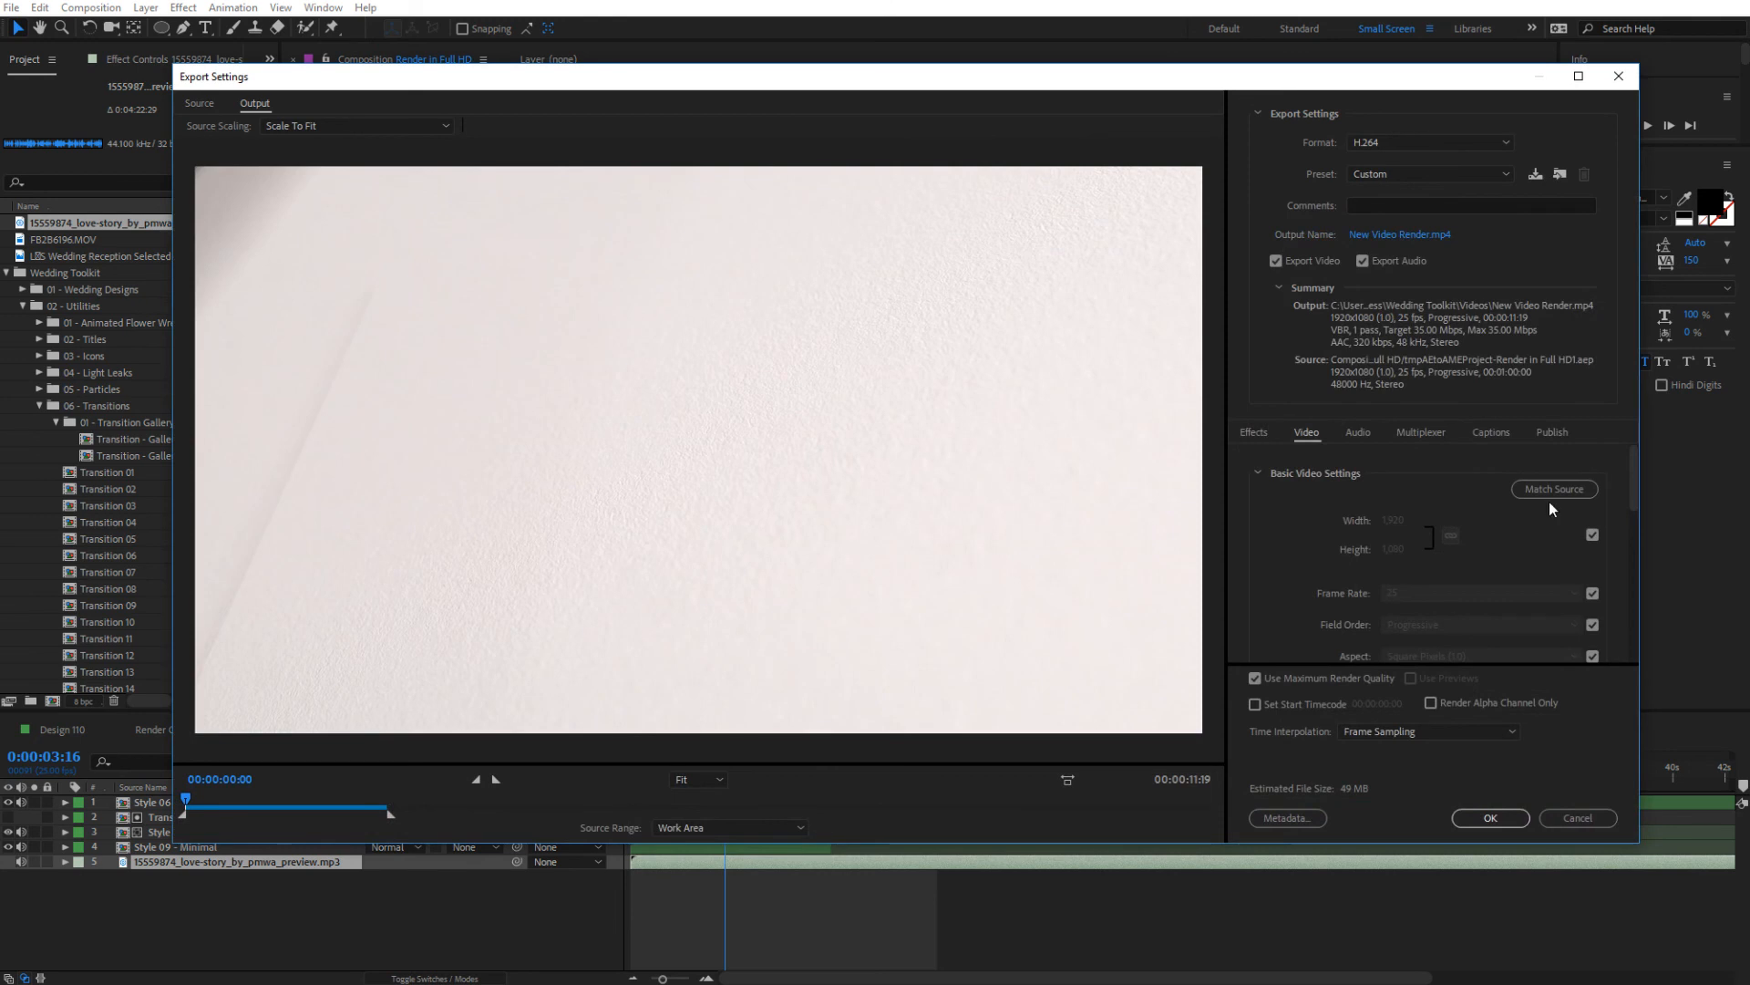
pyautogui.click(1393, 266)
pyautogui.click(1393, 266)
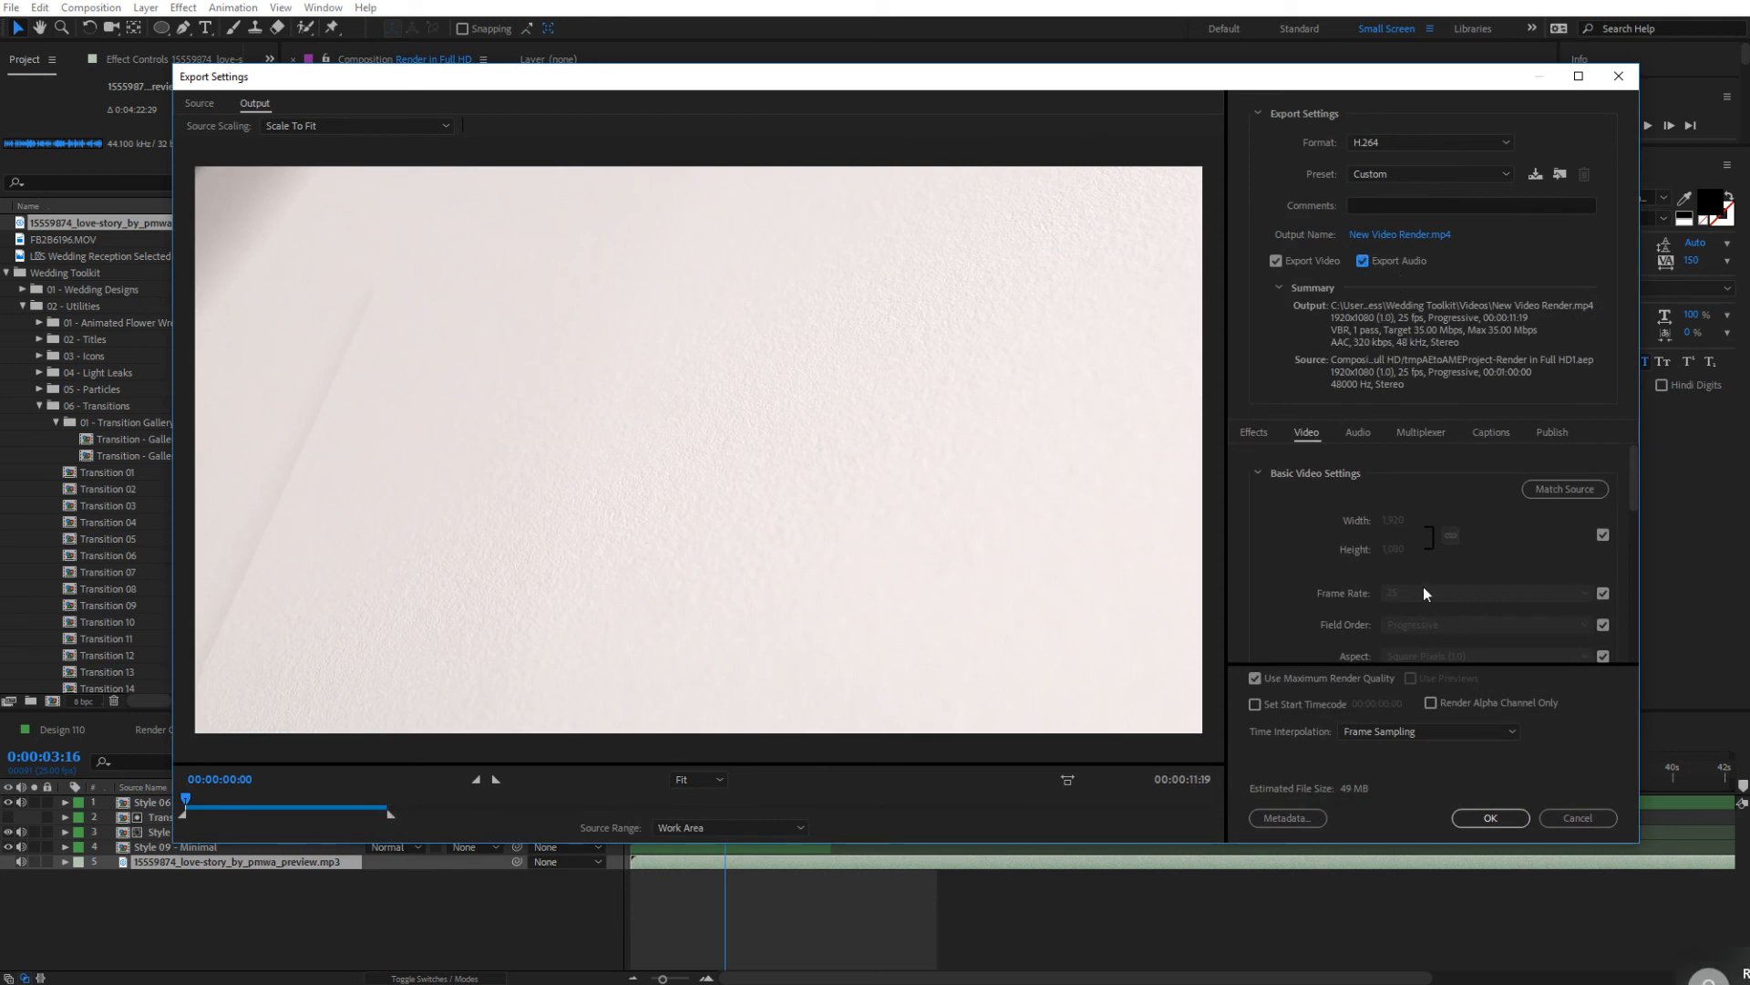
pyautogui.scroll(-2, 1442, 512)
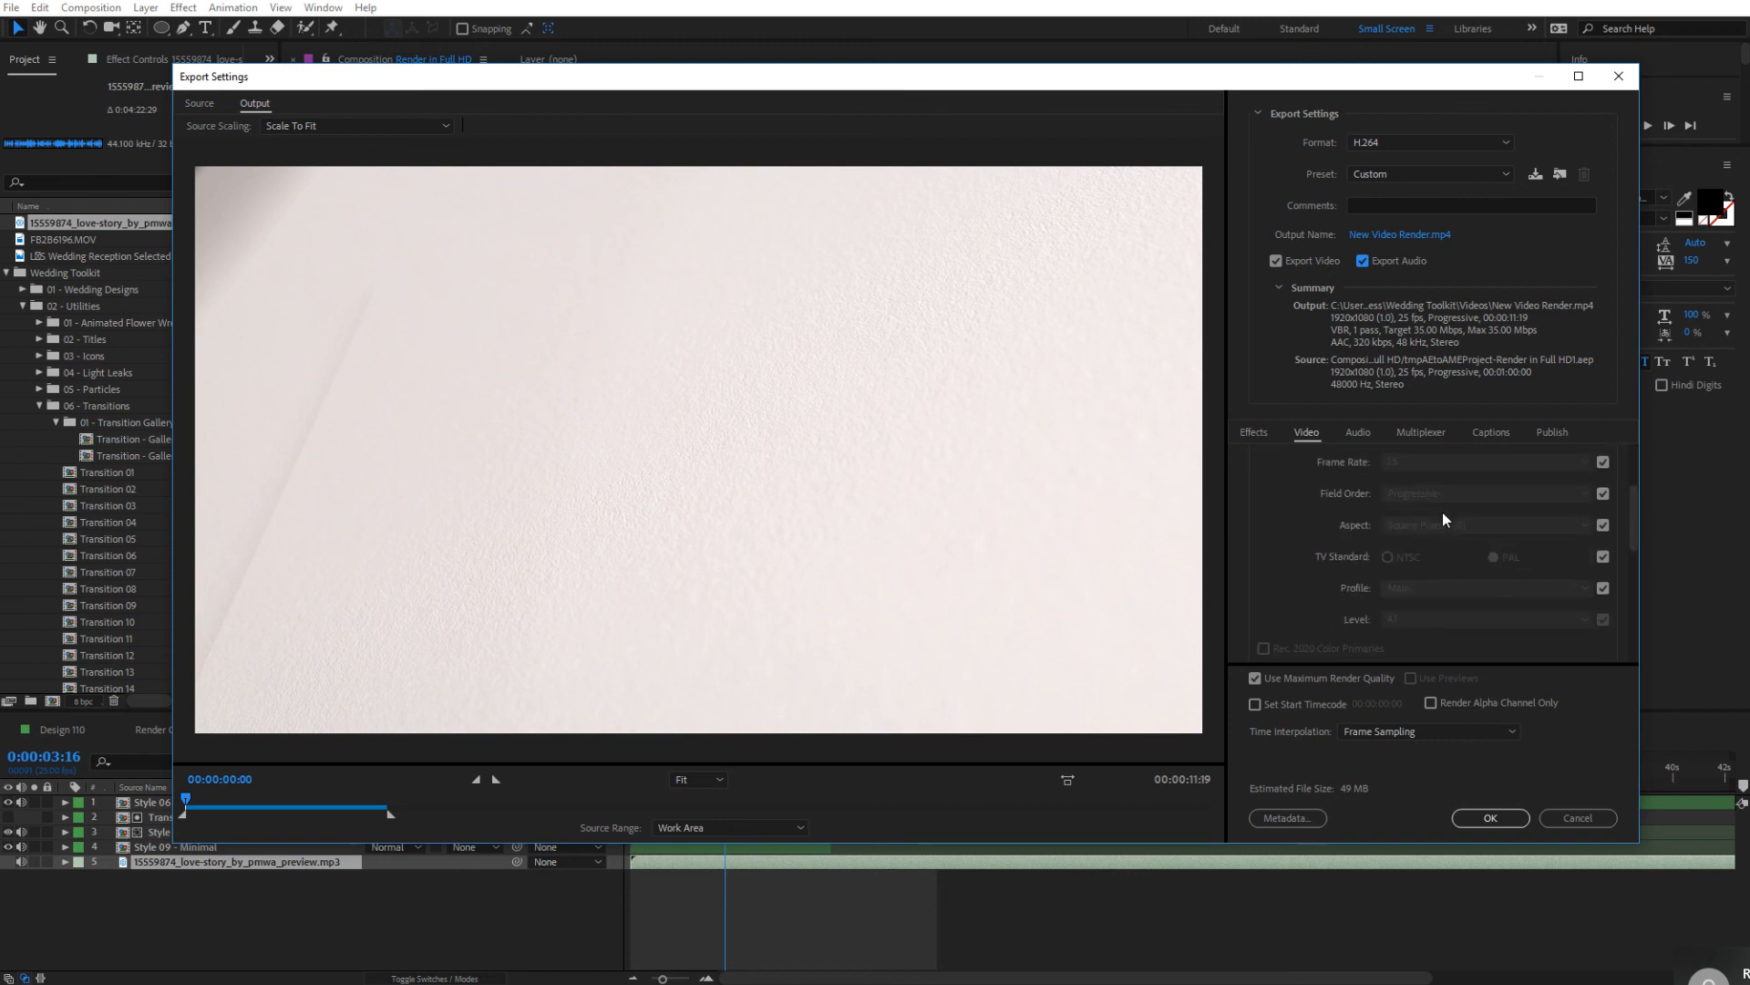
pyautogui.scroll(2, 1441, 510)
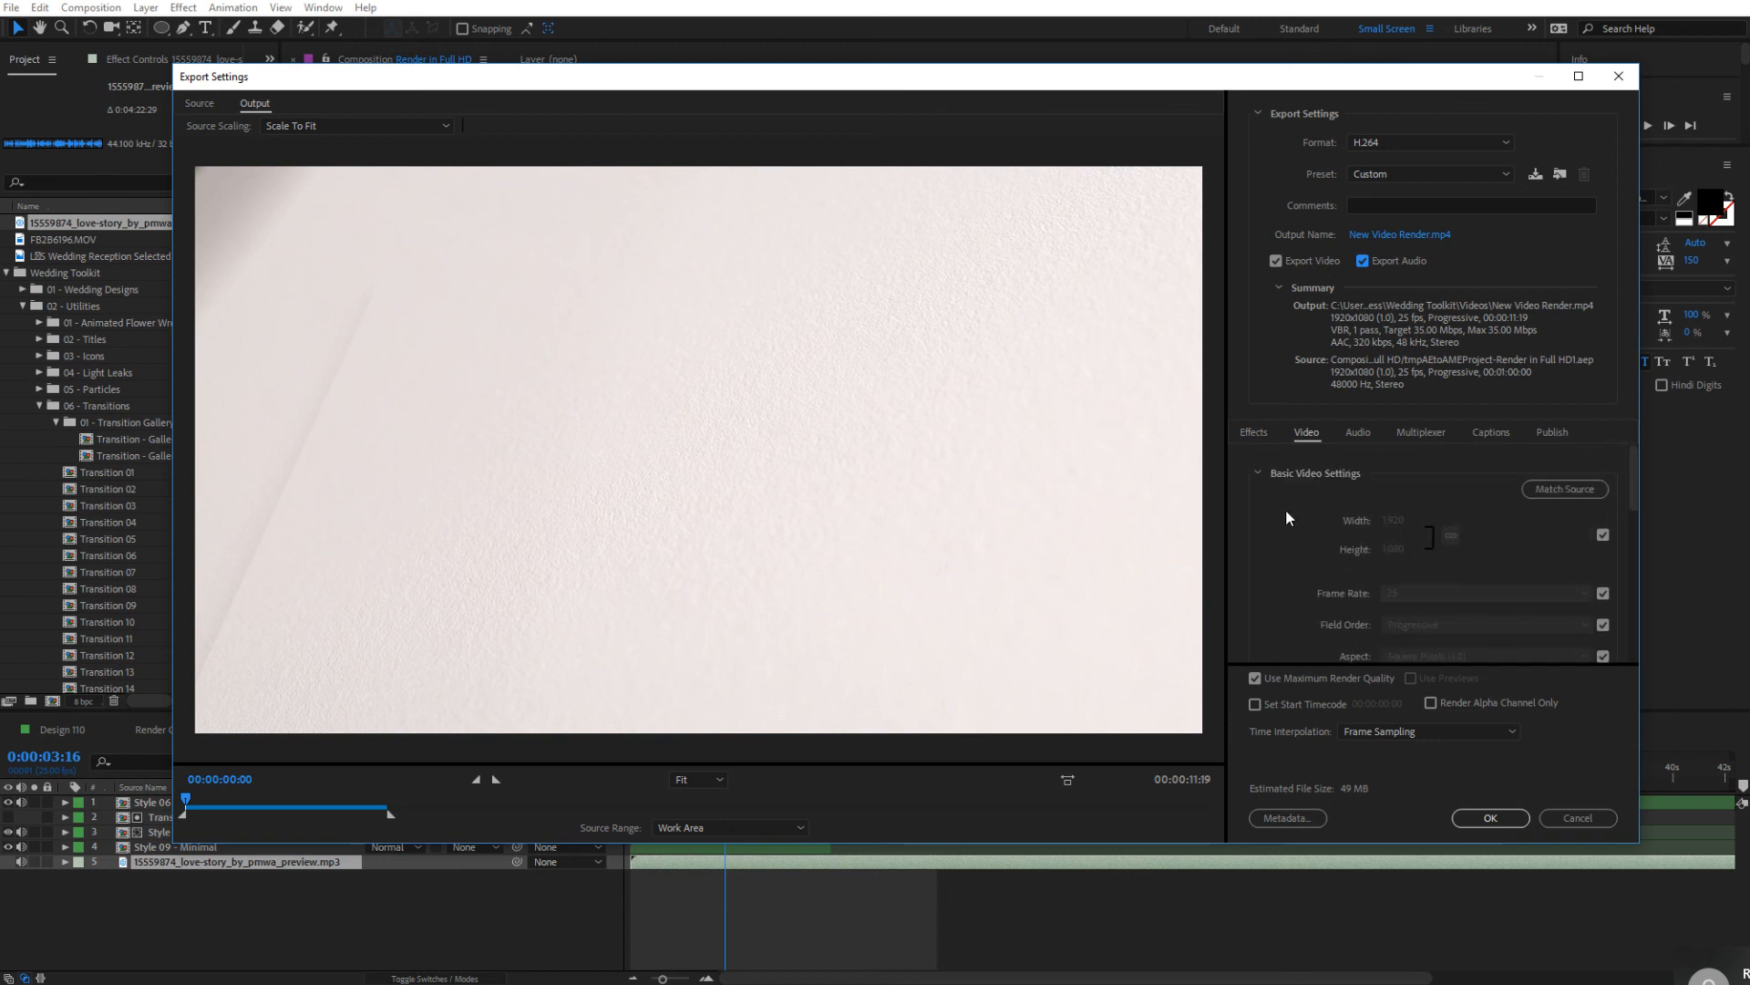
pyautogui.scroll(-2, 1378, 495)
pyautogui.scroll(2, 1436, 504)
pyautogui.click(1567, 488)
# Review the target and maximum bitrate and the advanced video settings, and accept the export settings
pyautogui.scroll(-5, 1386, 552)
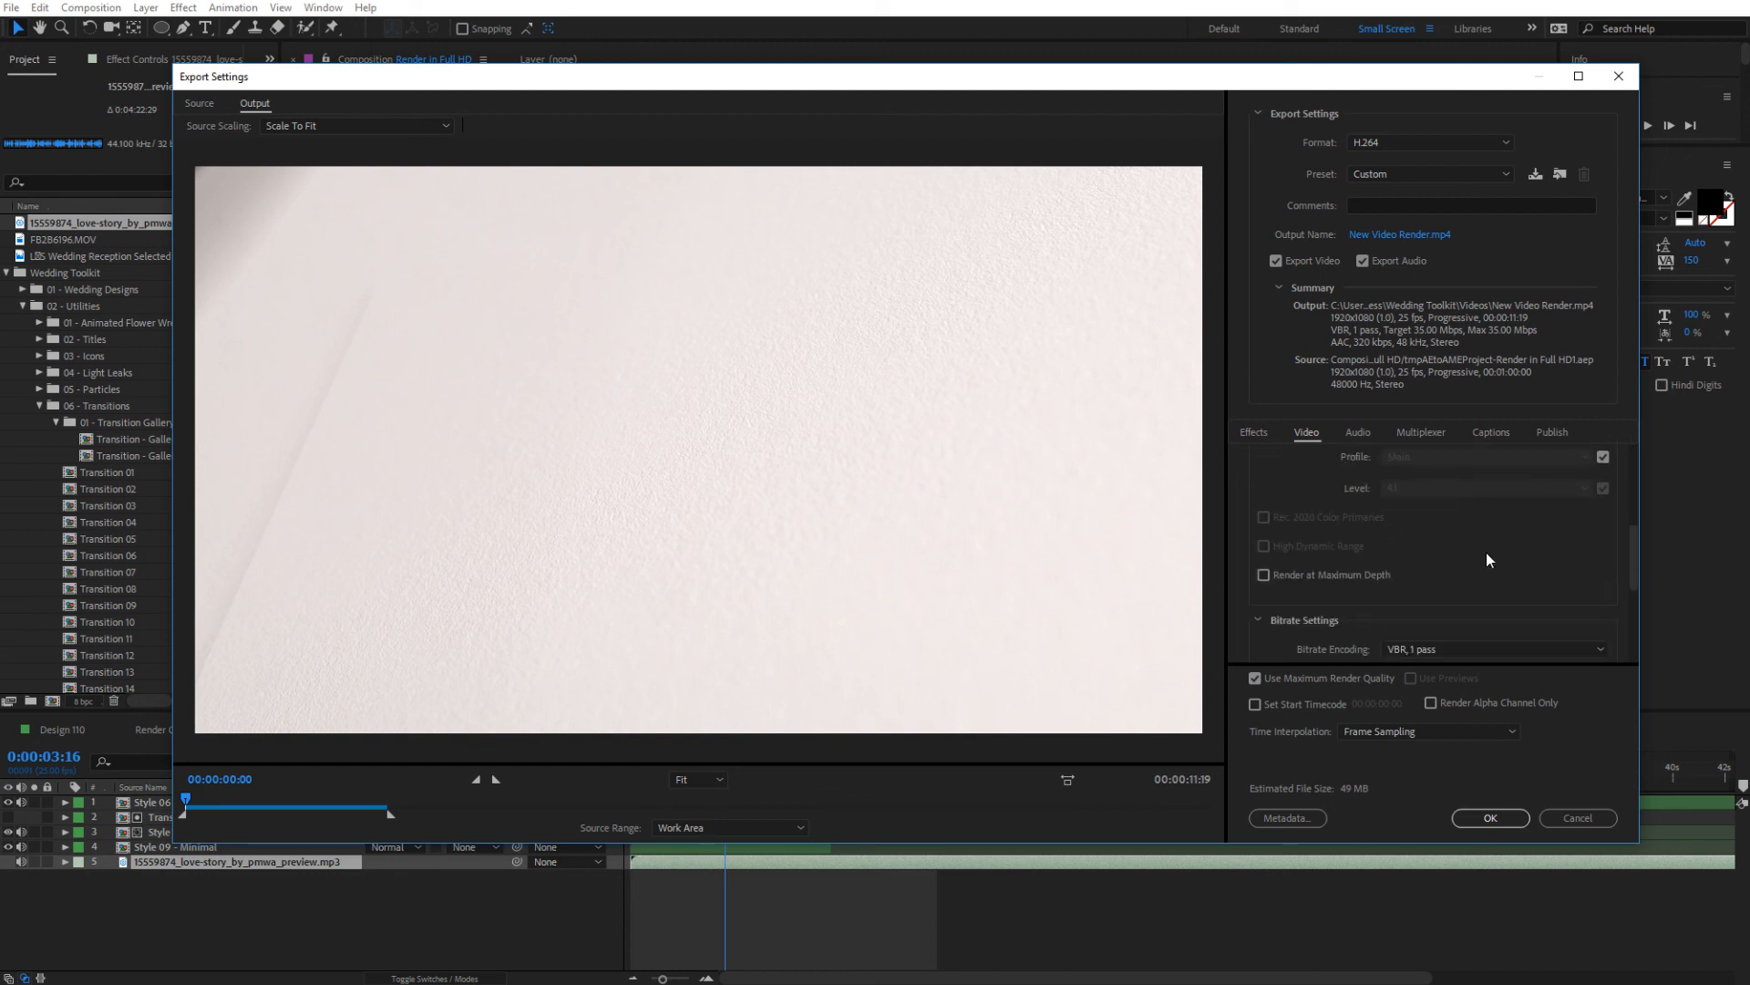
pyautogui.scroll(-3, 1483, 566)
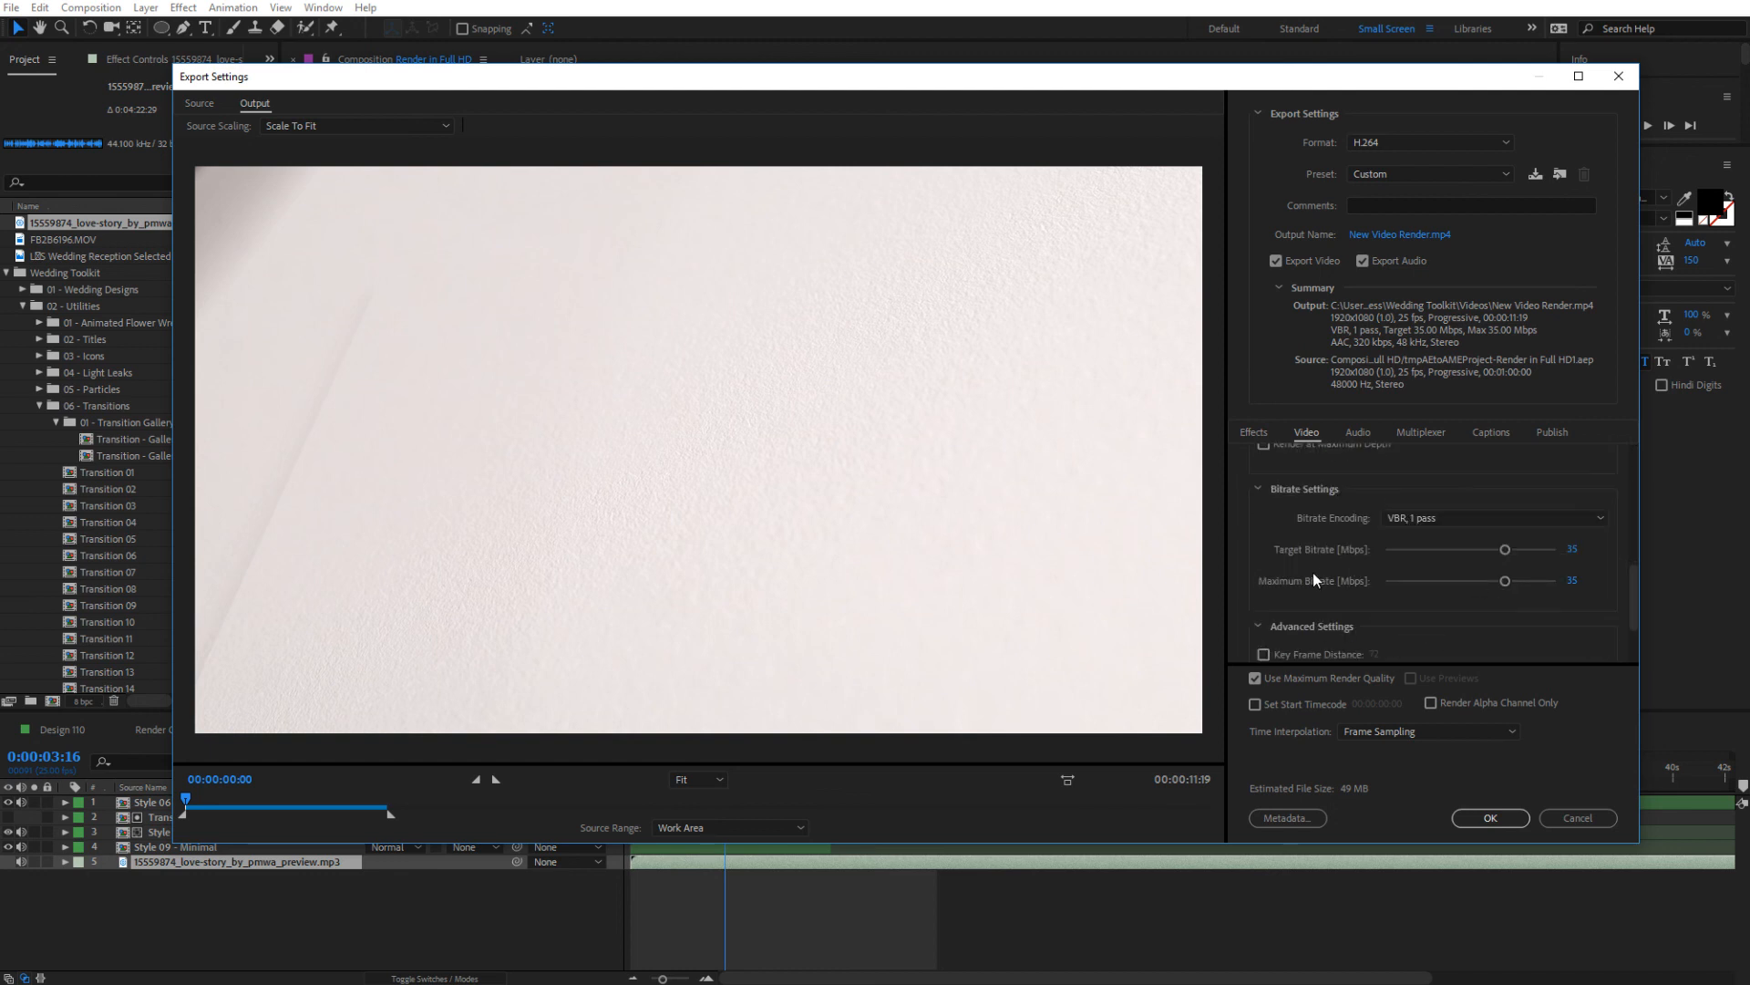
pyautogui.click(1577, 551)
pyautogui.scroll(-2, 1480, 620)
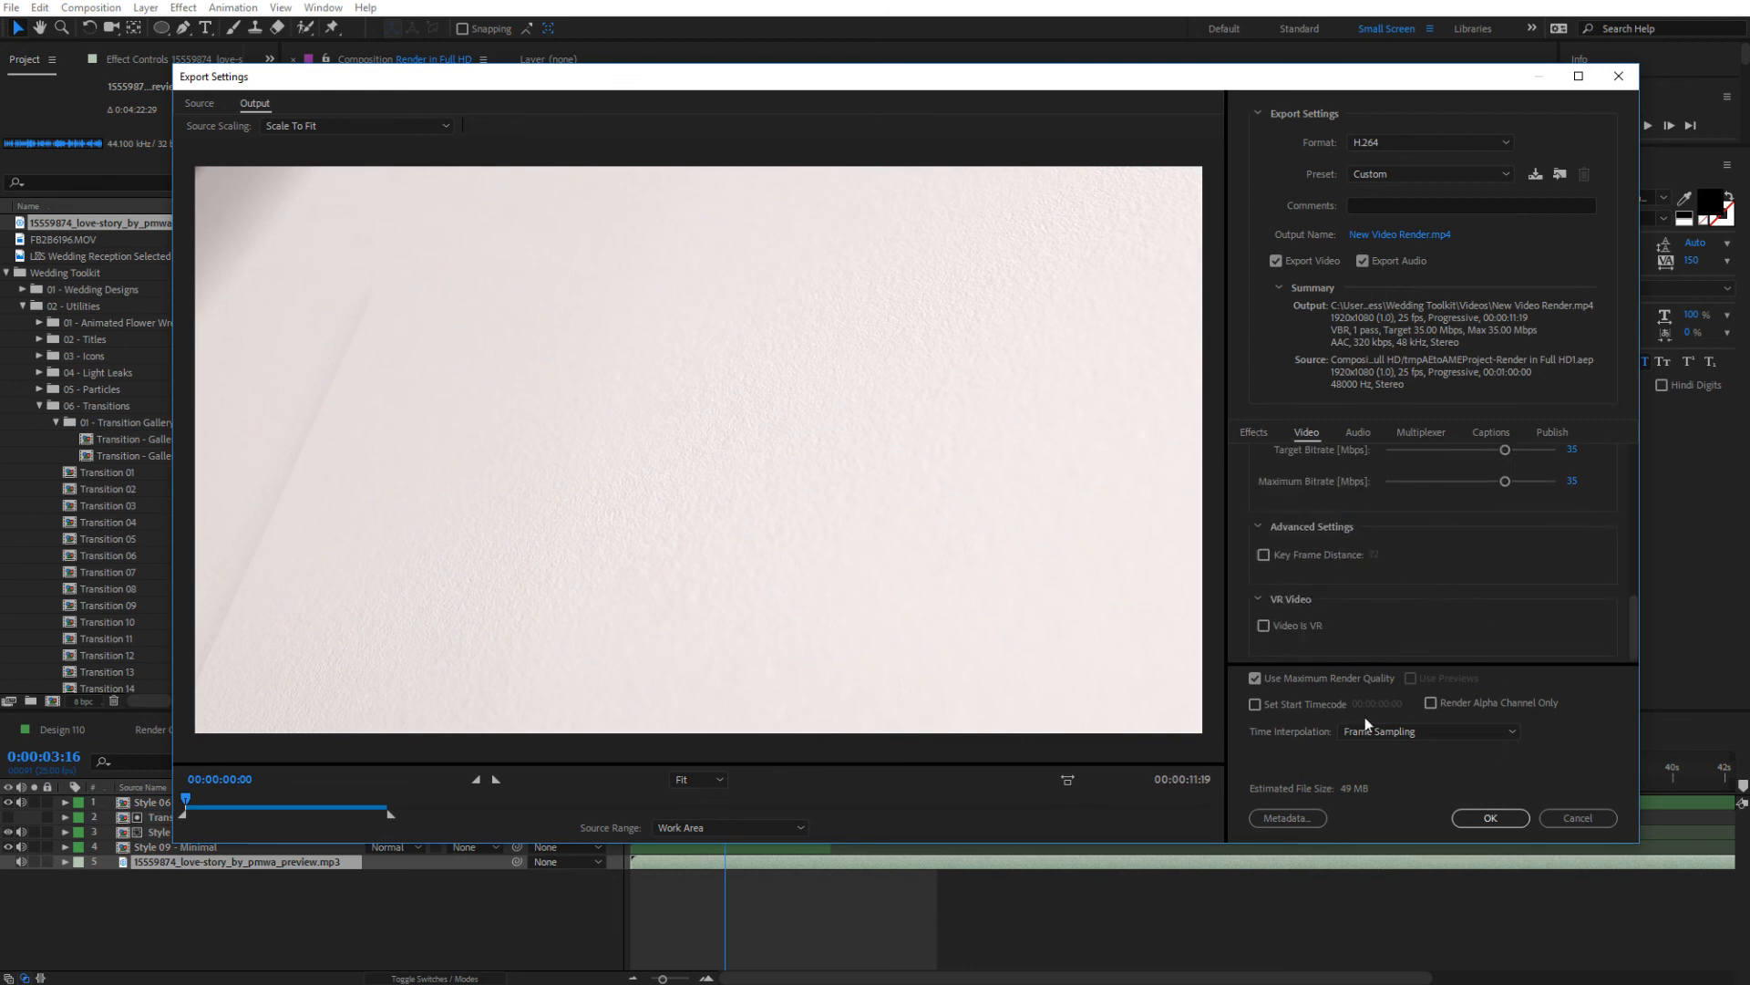
pyautogui.click(1486, 819)
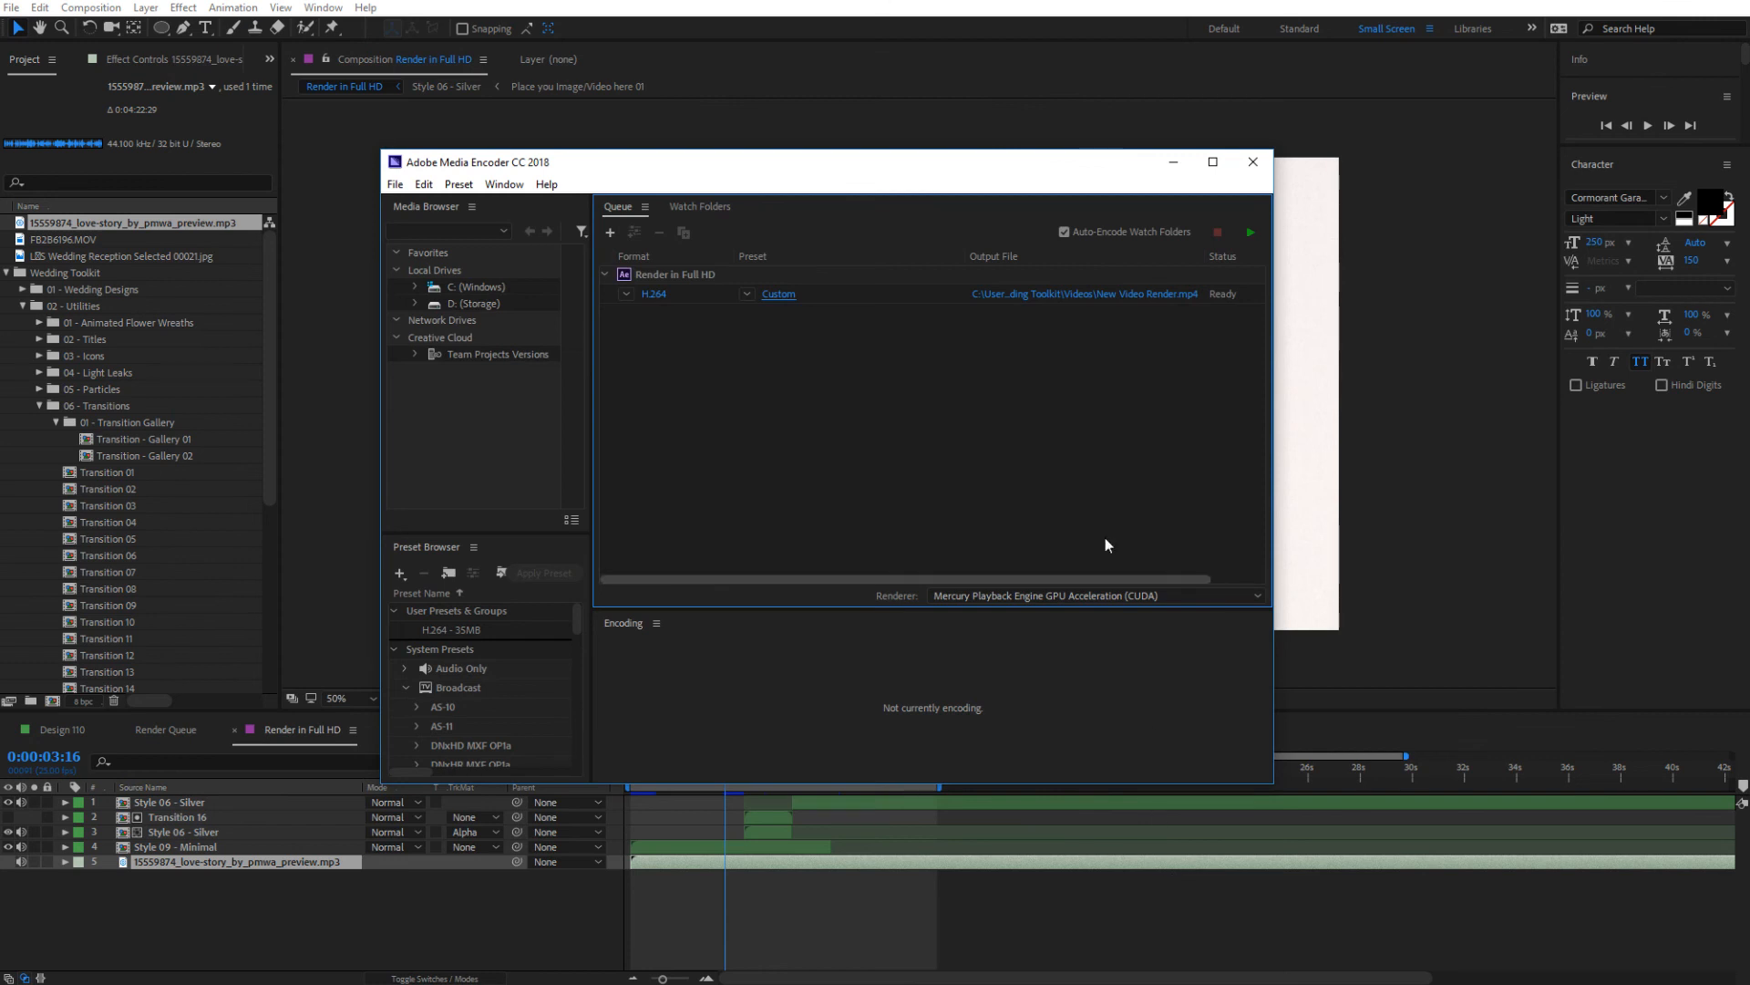
# Start encoding the queue and enlarge the encoder window to show more of the output preview
pyautogui.click(1249, 236)
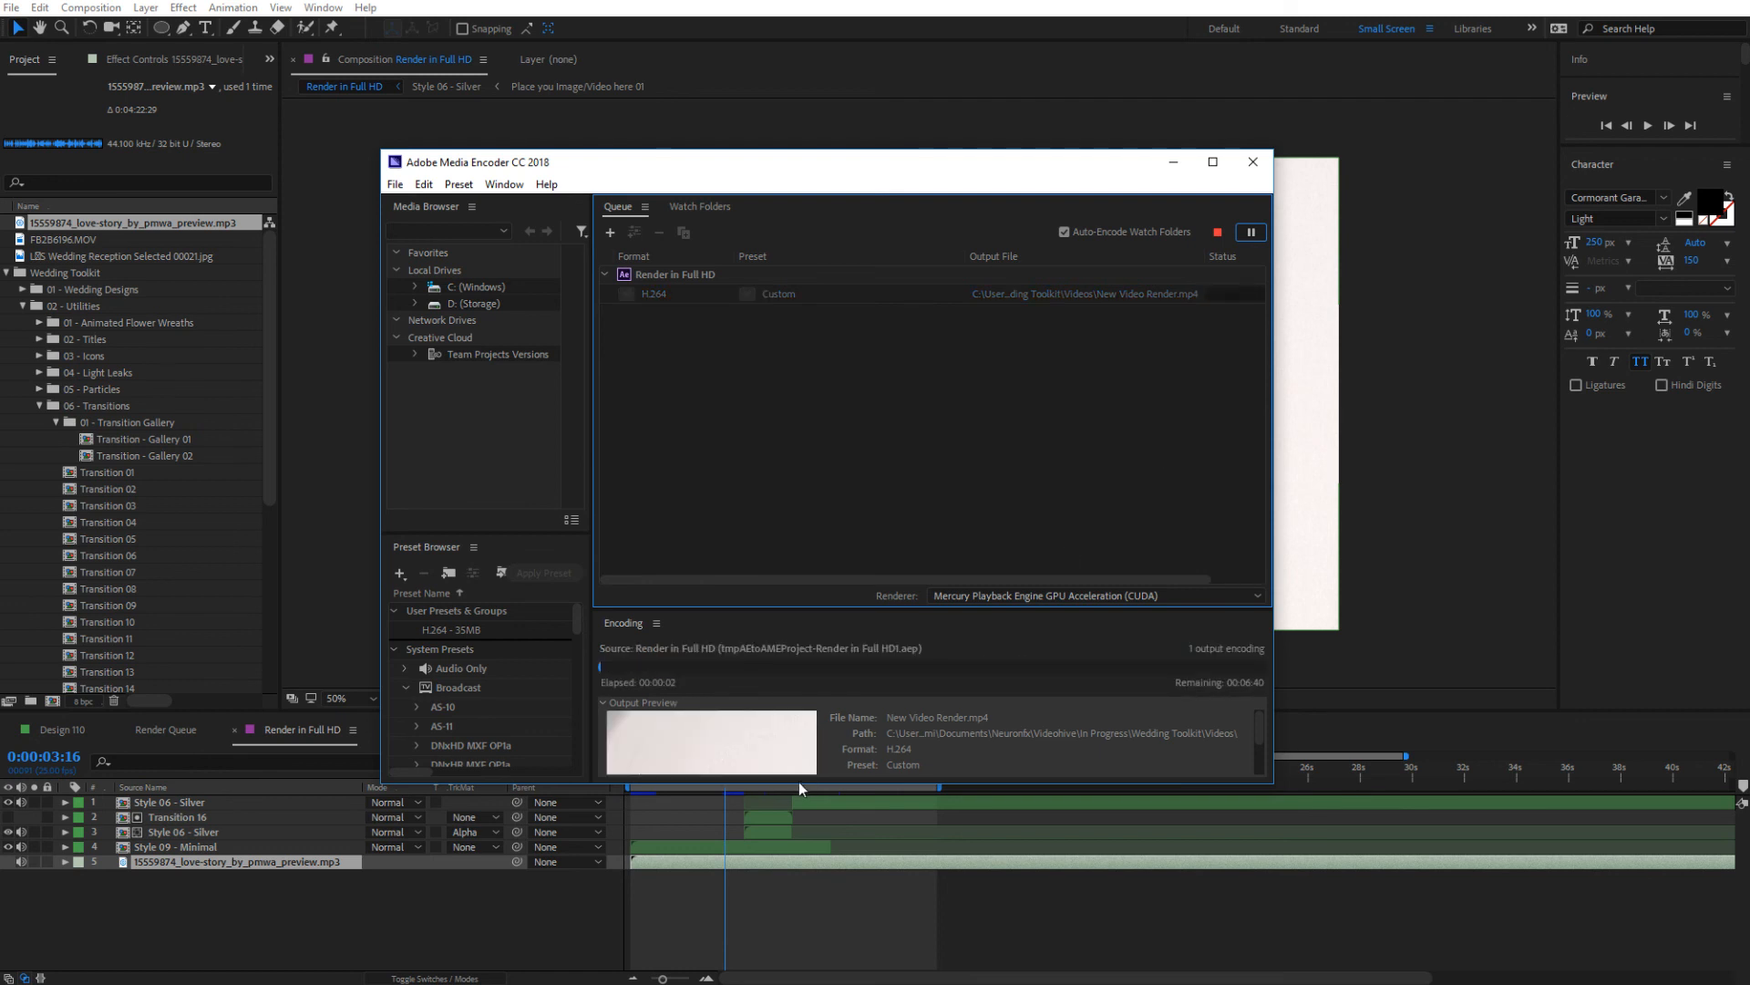
pyautogui.moveTo(796, 785); pyautogui.dragTo(799, 904)
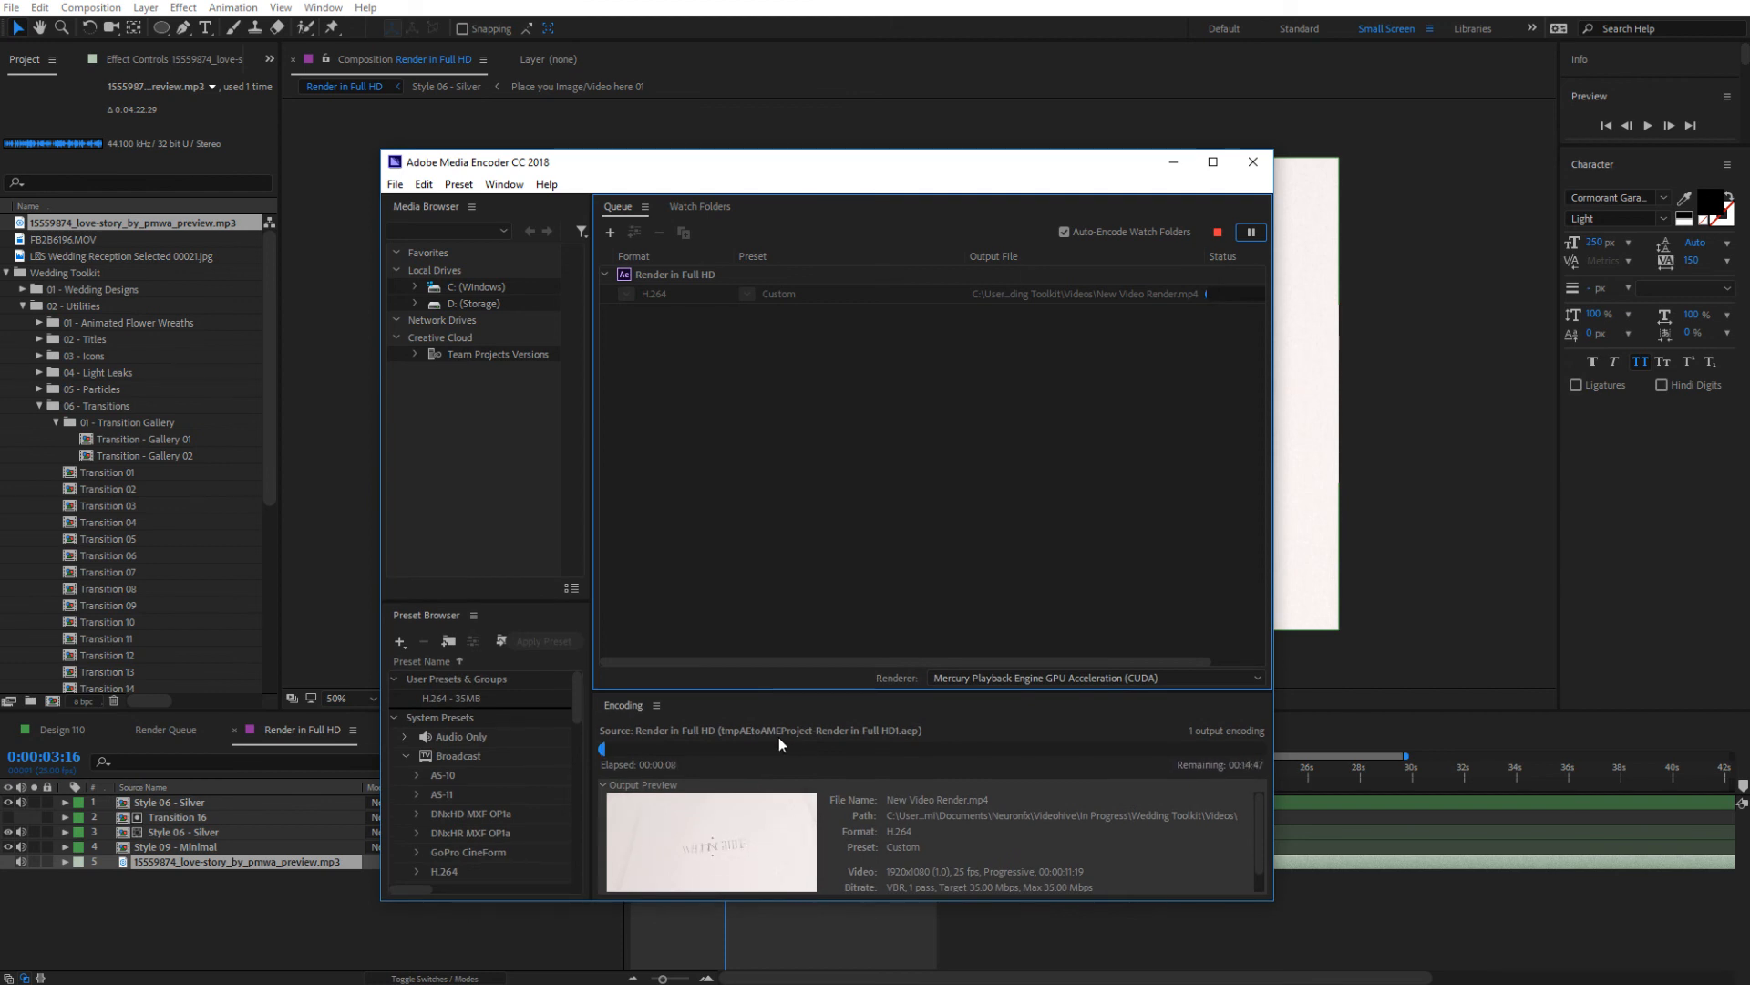
# Switch back to After Effects and look through the Wedding Toolkit's utilities, styles and wedding designs folders
pyautogui.click(216, 2)
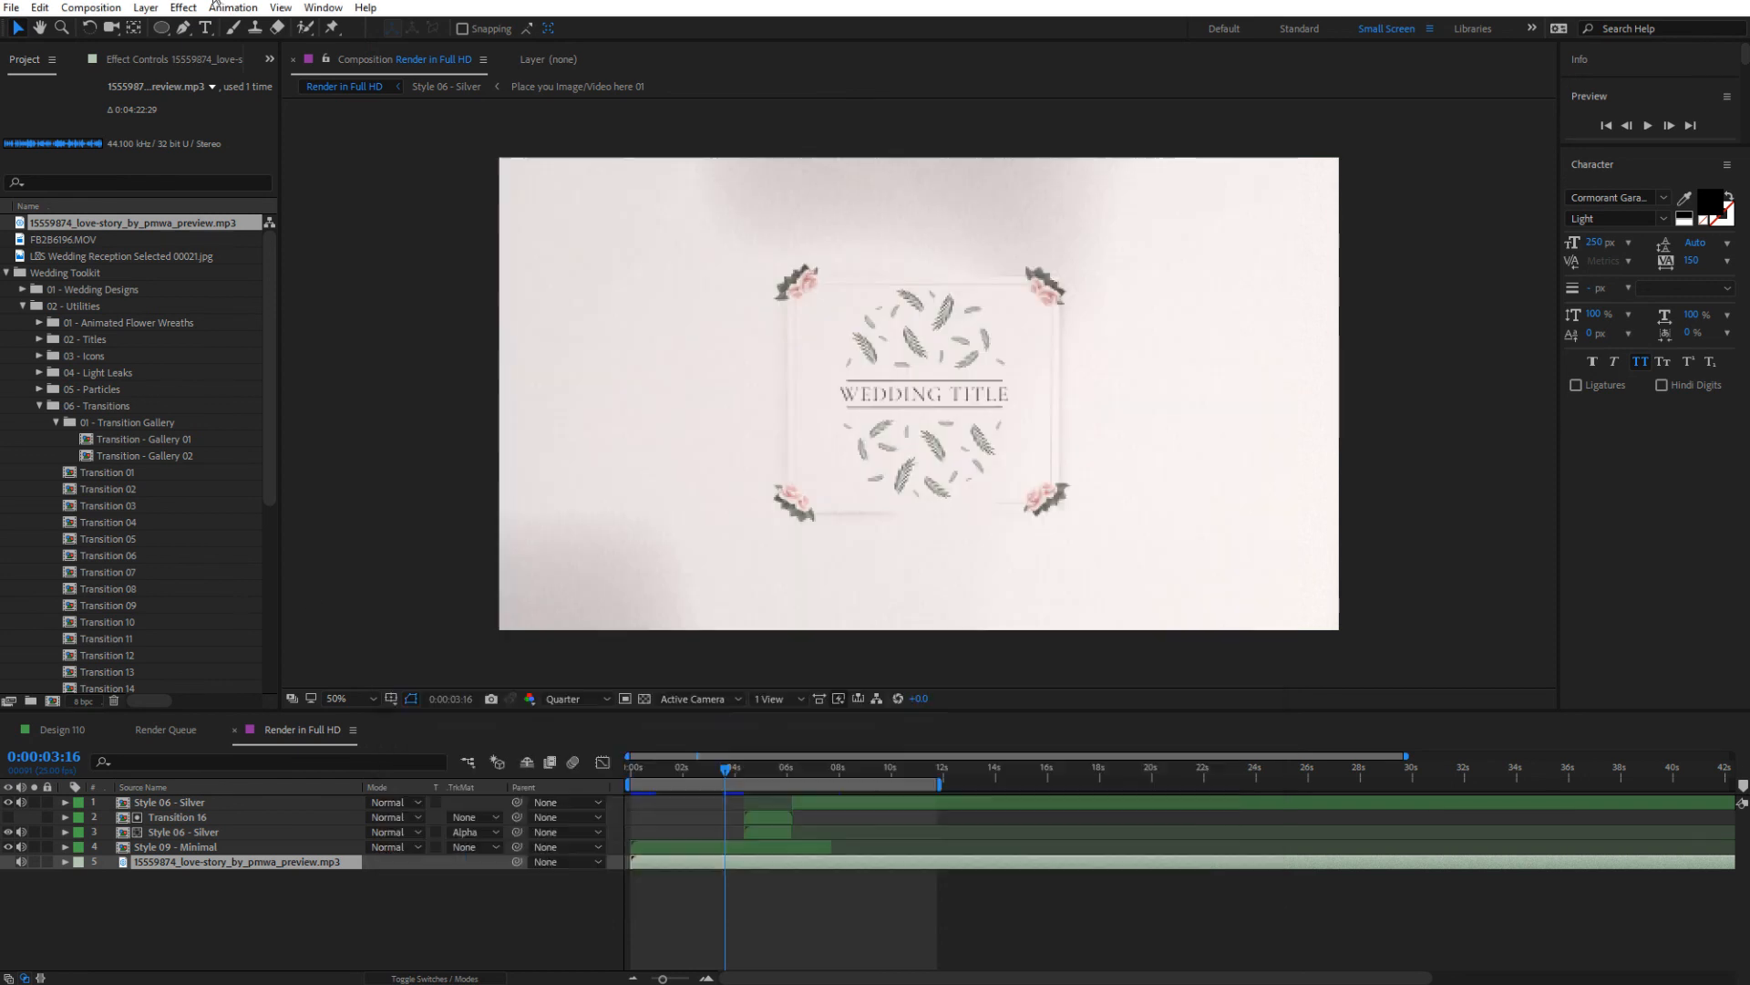
pyautogui.click(39, 404)
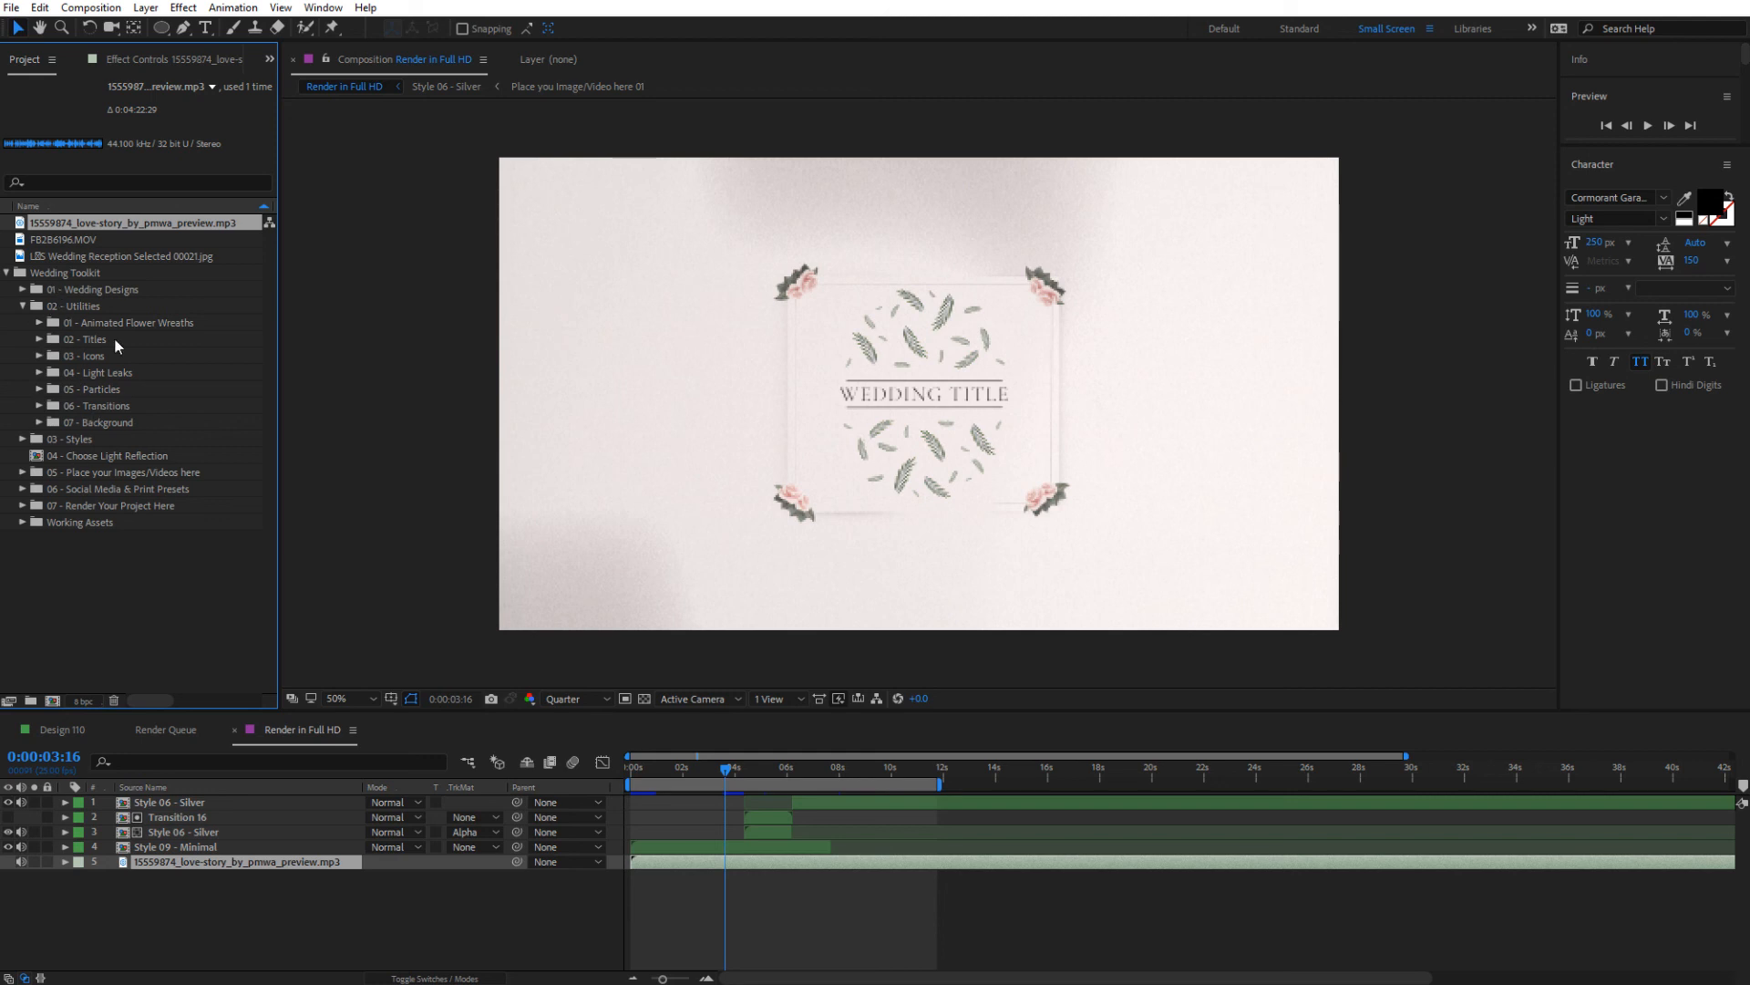
pyautogui.click(93, 329)
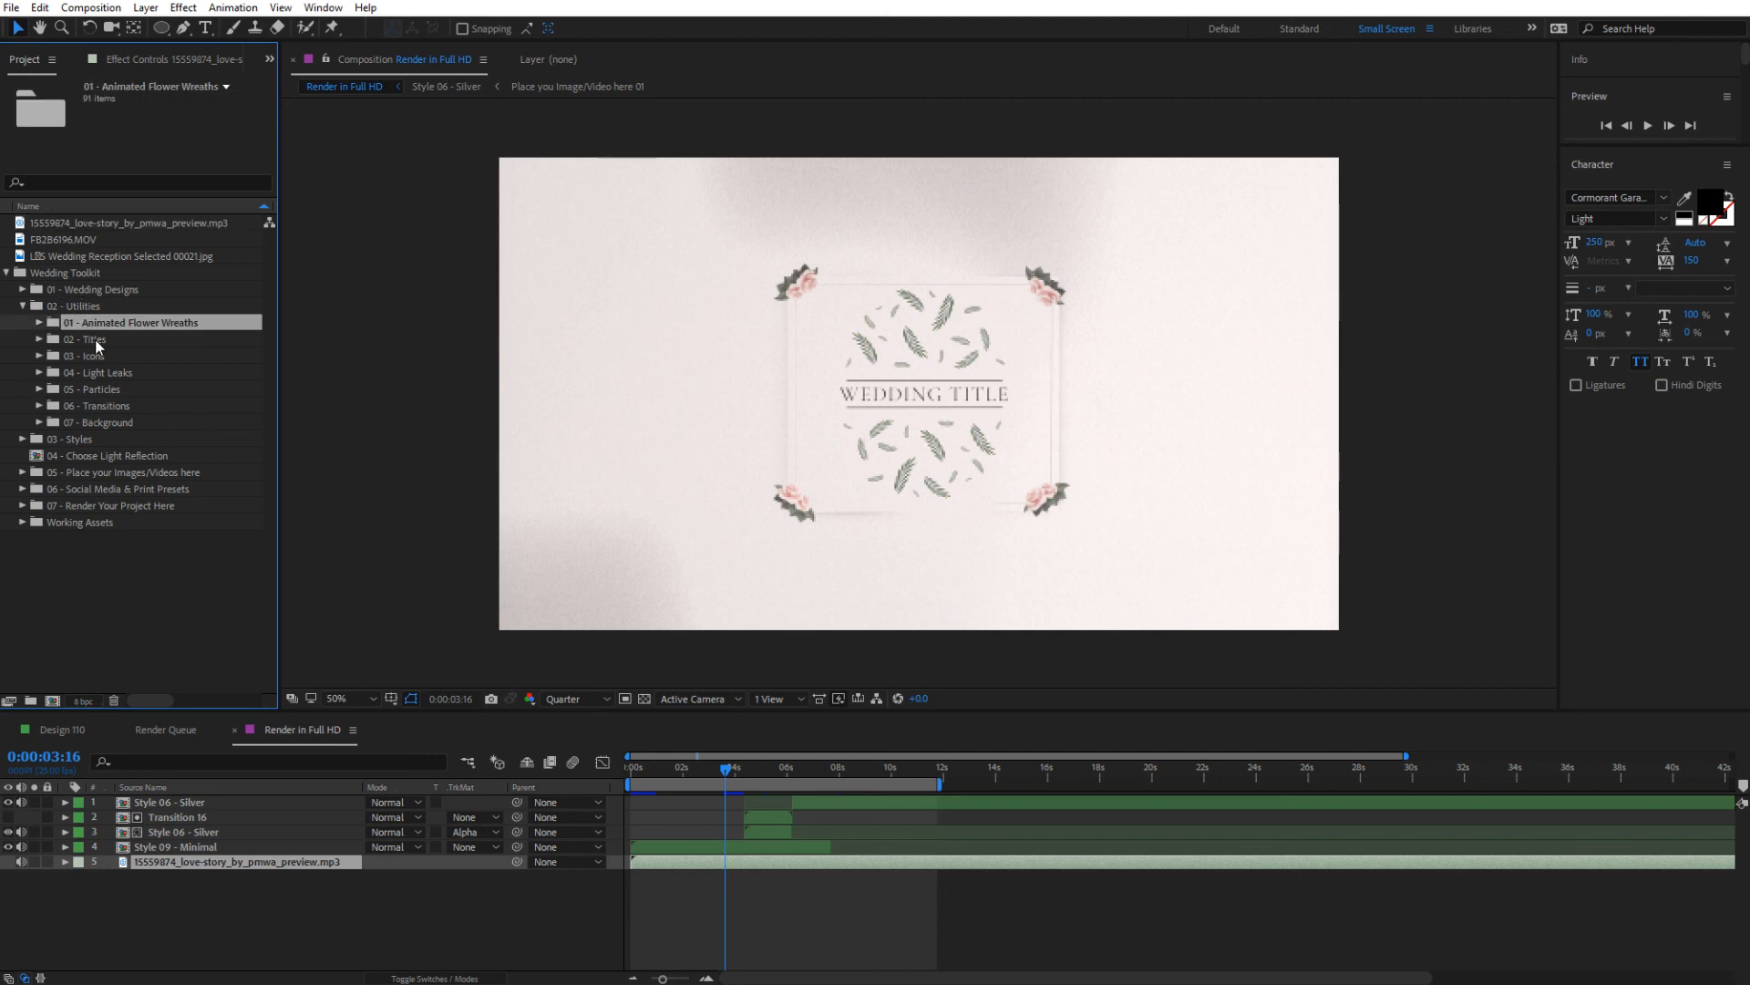
pyautogui.click(95, 338)
pyautogui.click(96, 370)
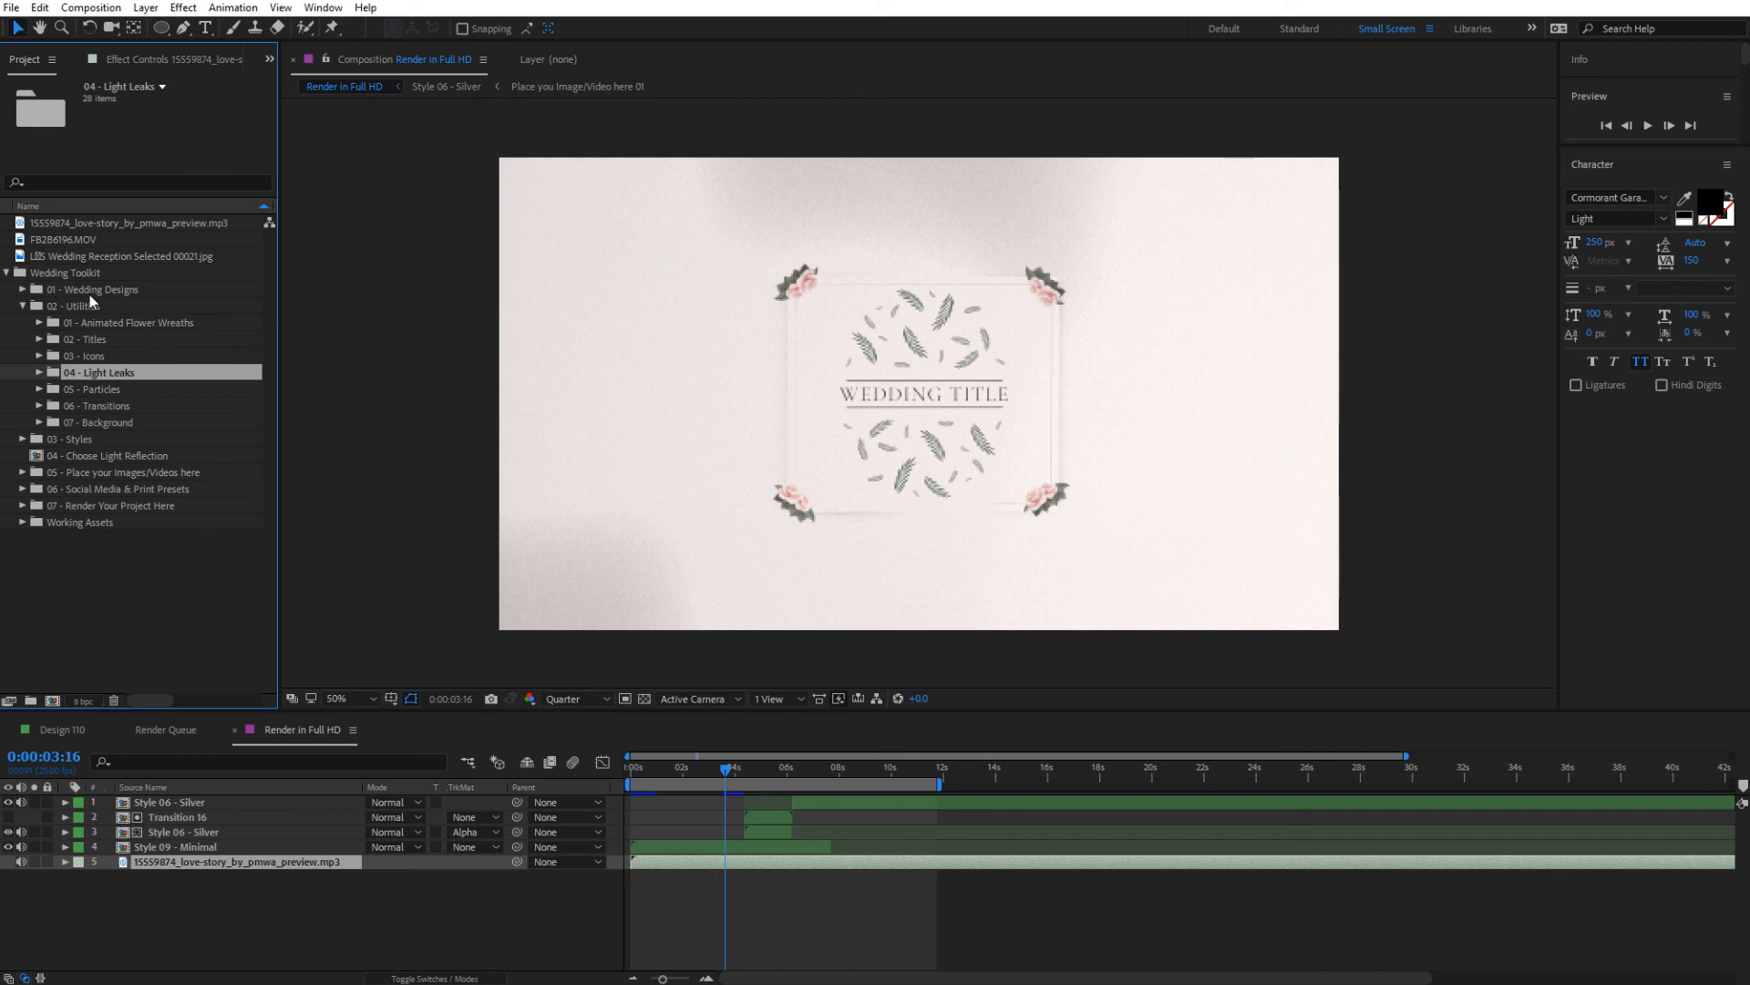
pyautogui.click(29, 306)
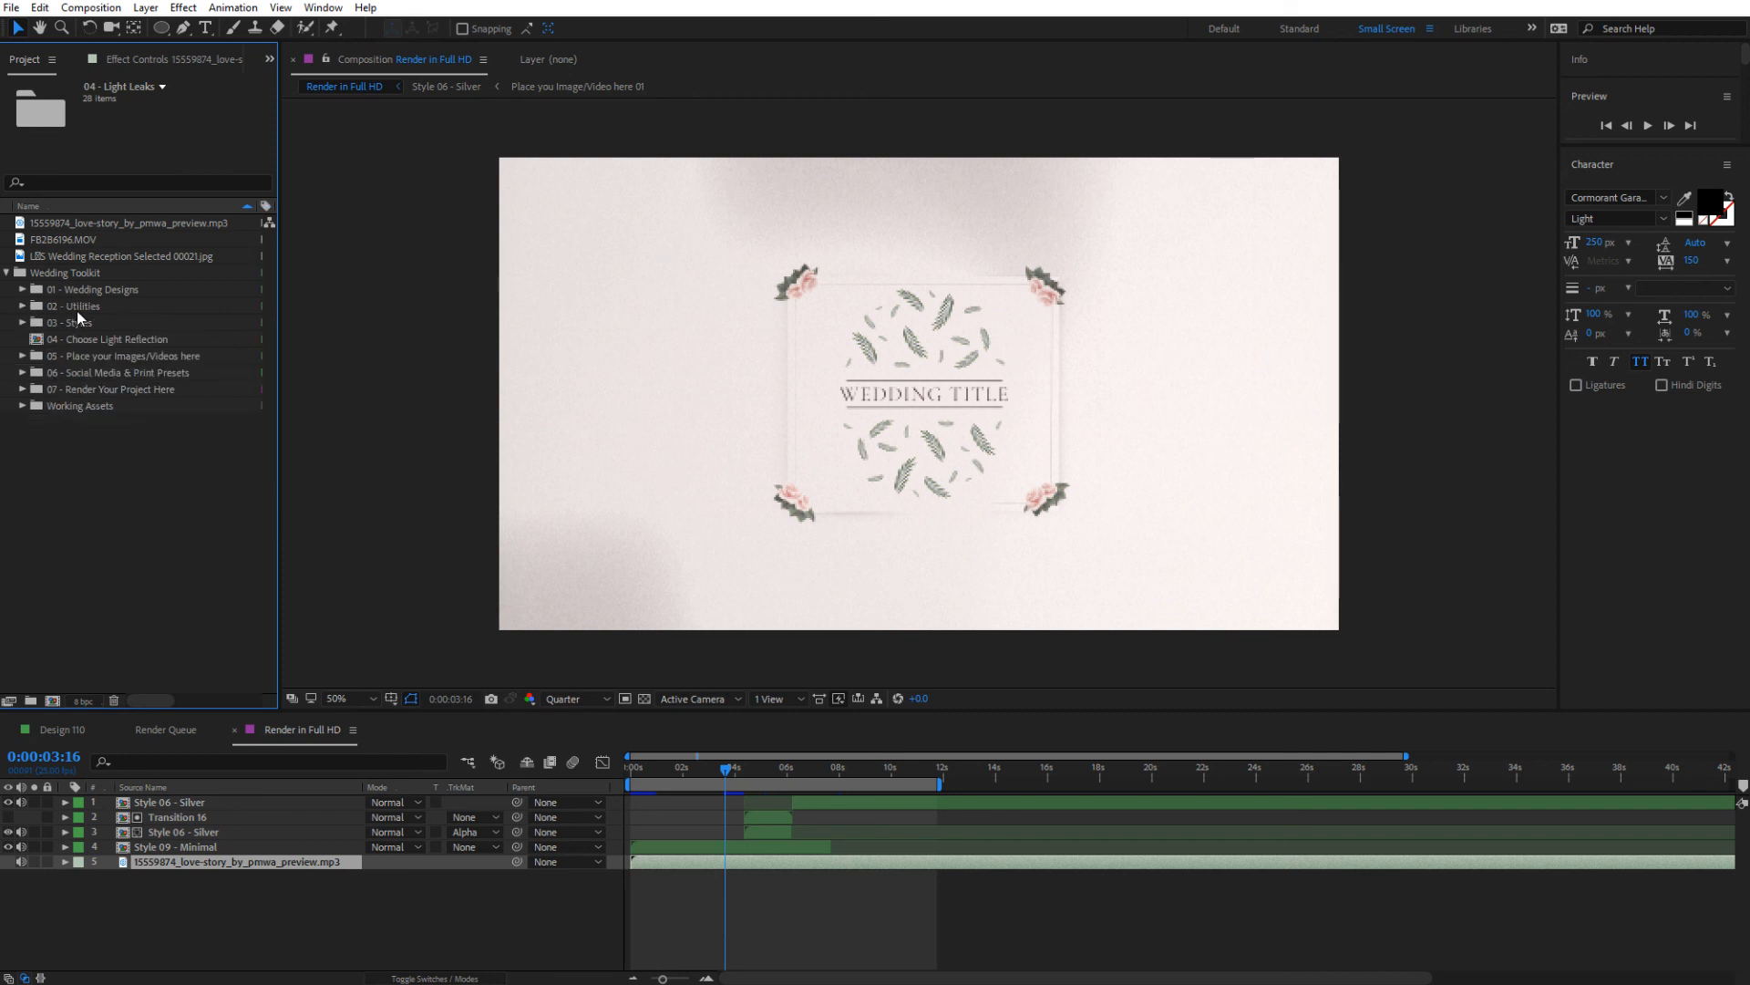
pyautogui.click(77, 322)
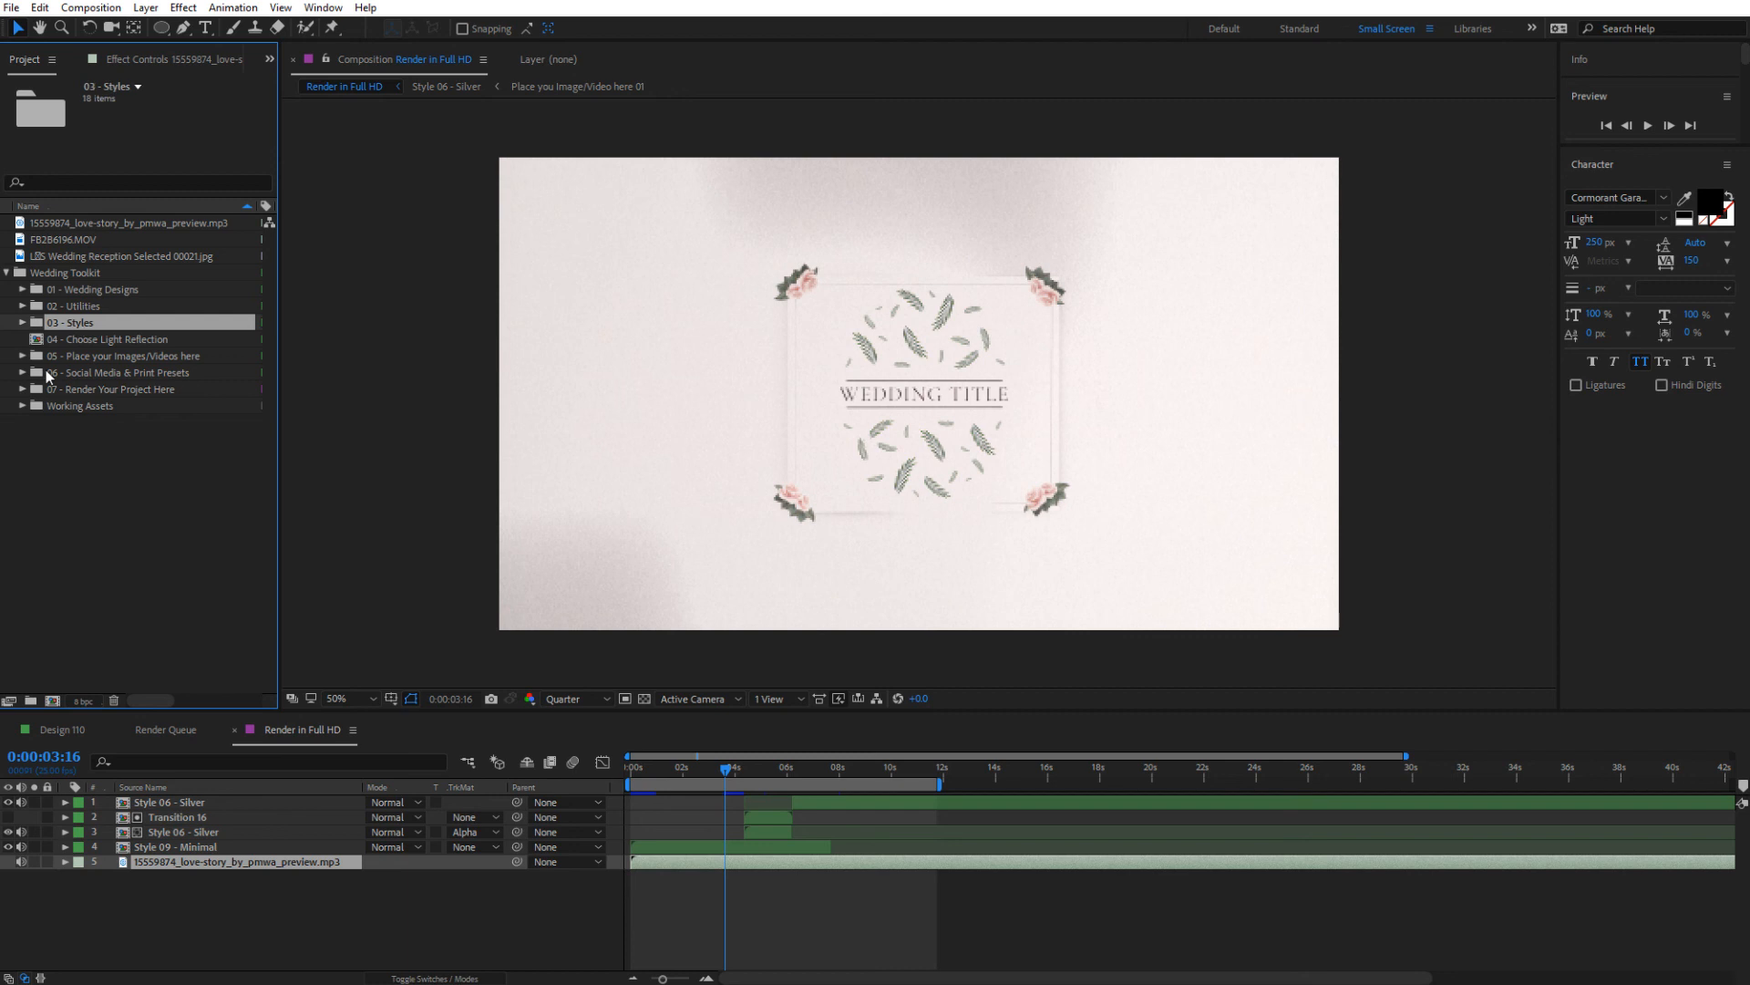
pyautogui.click(77, 307)
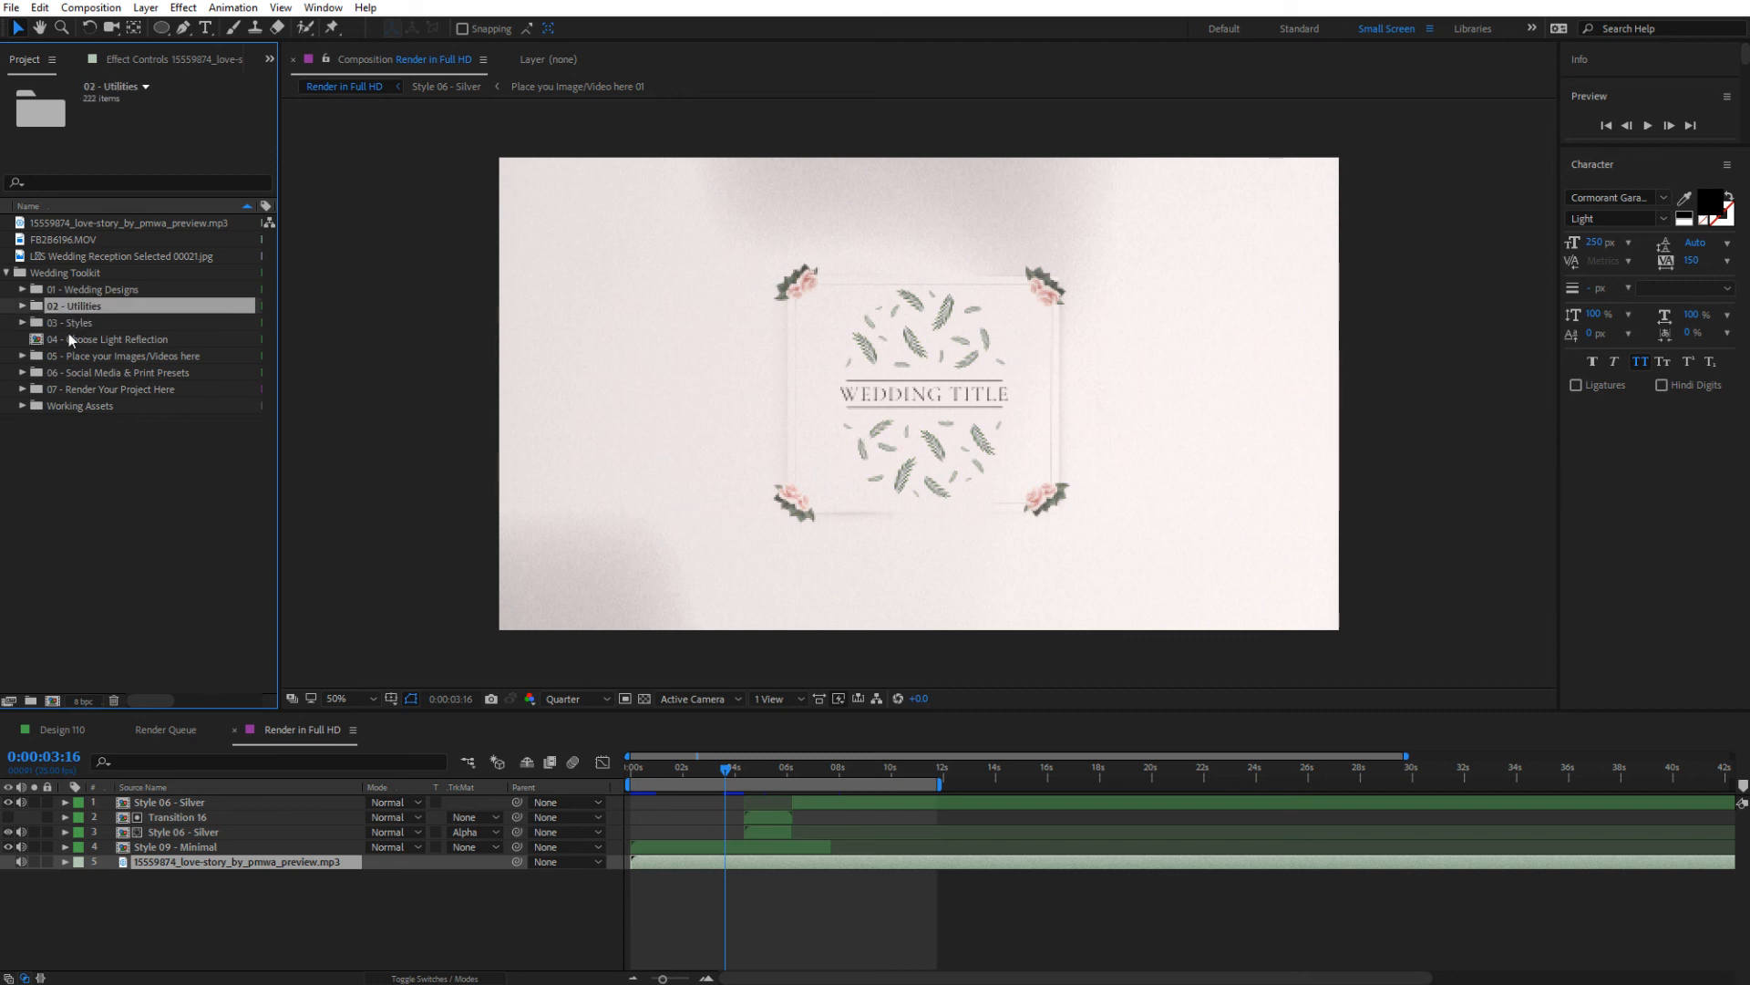
pyautogui.click(86, 289)
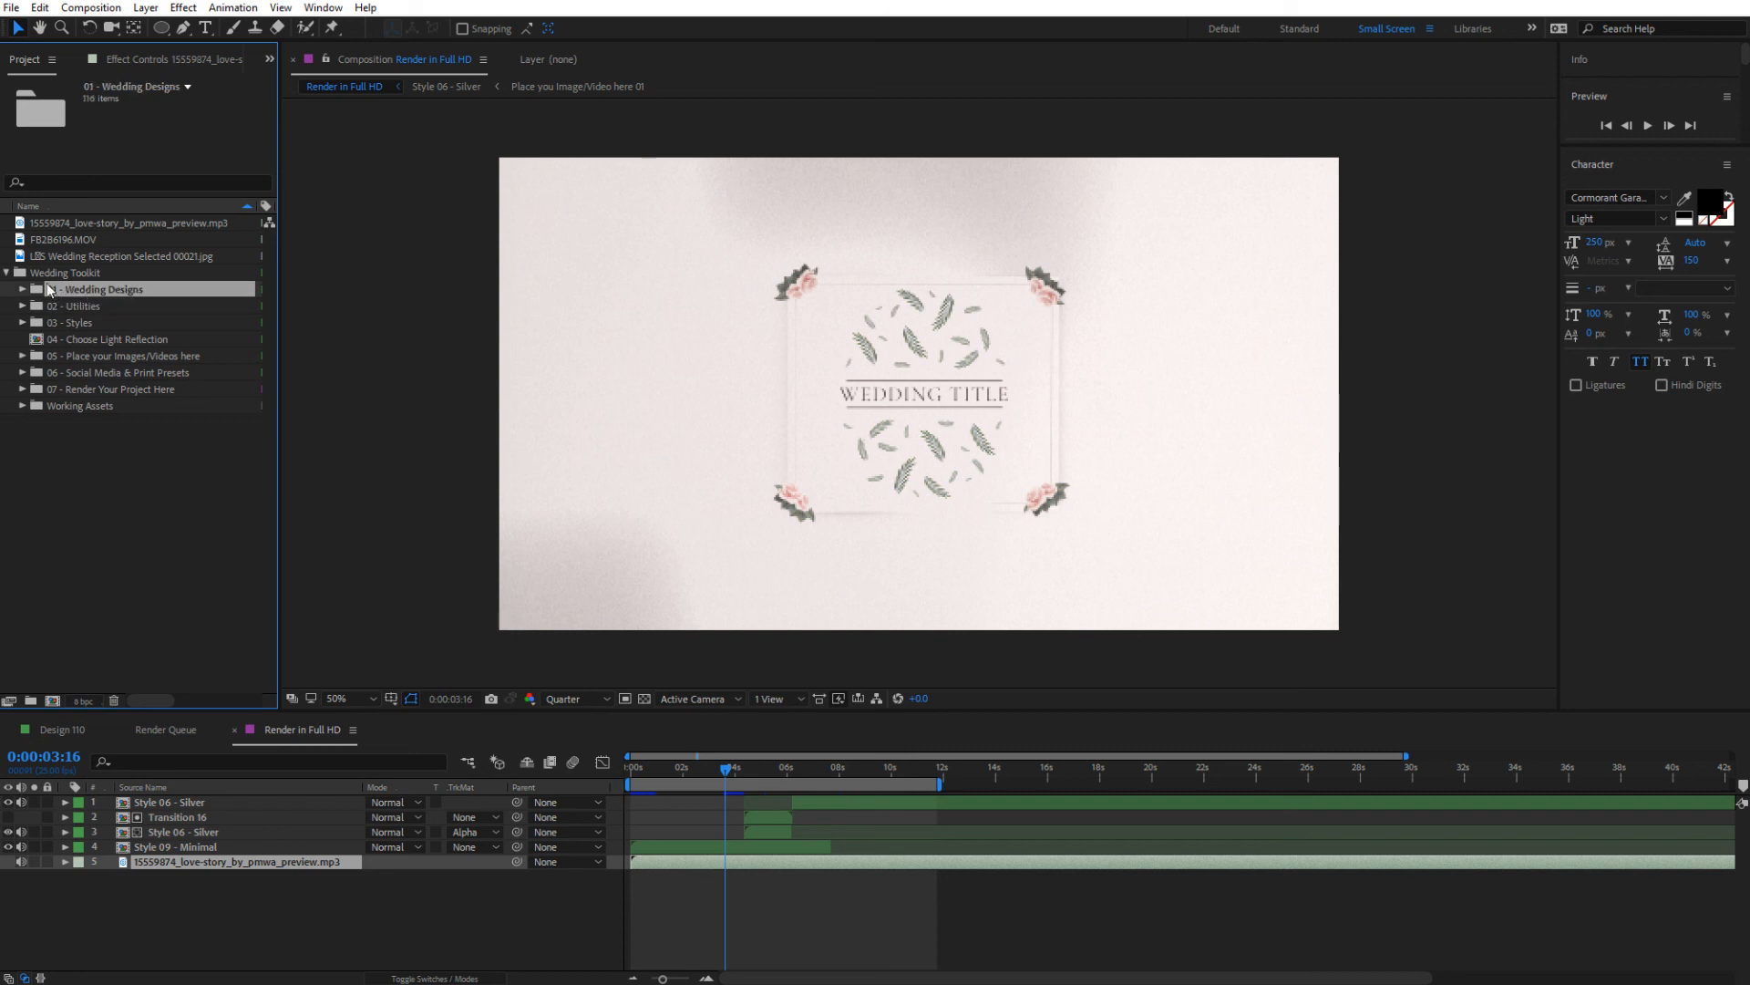
pyautogui.doubleClick(46, 285)
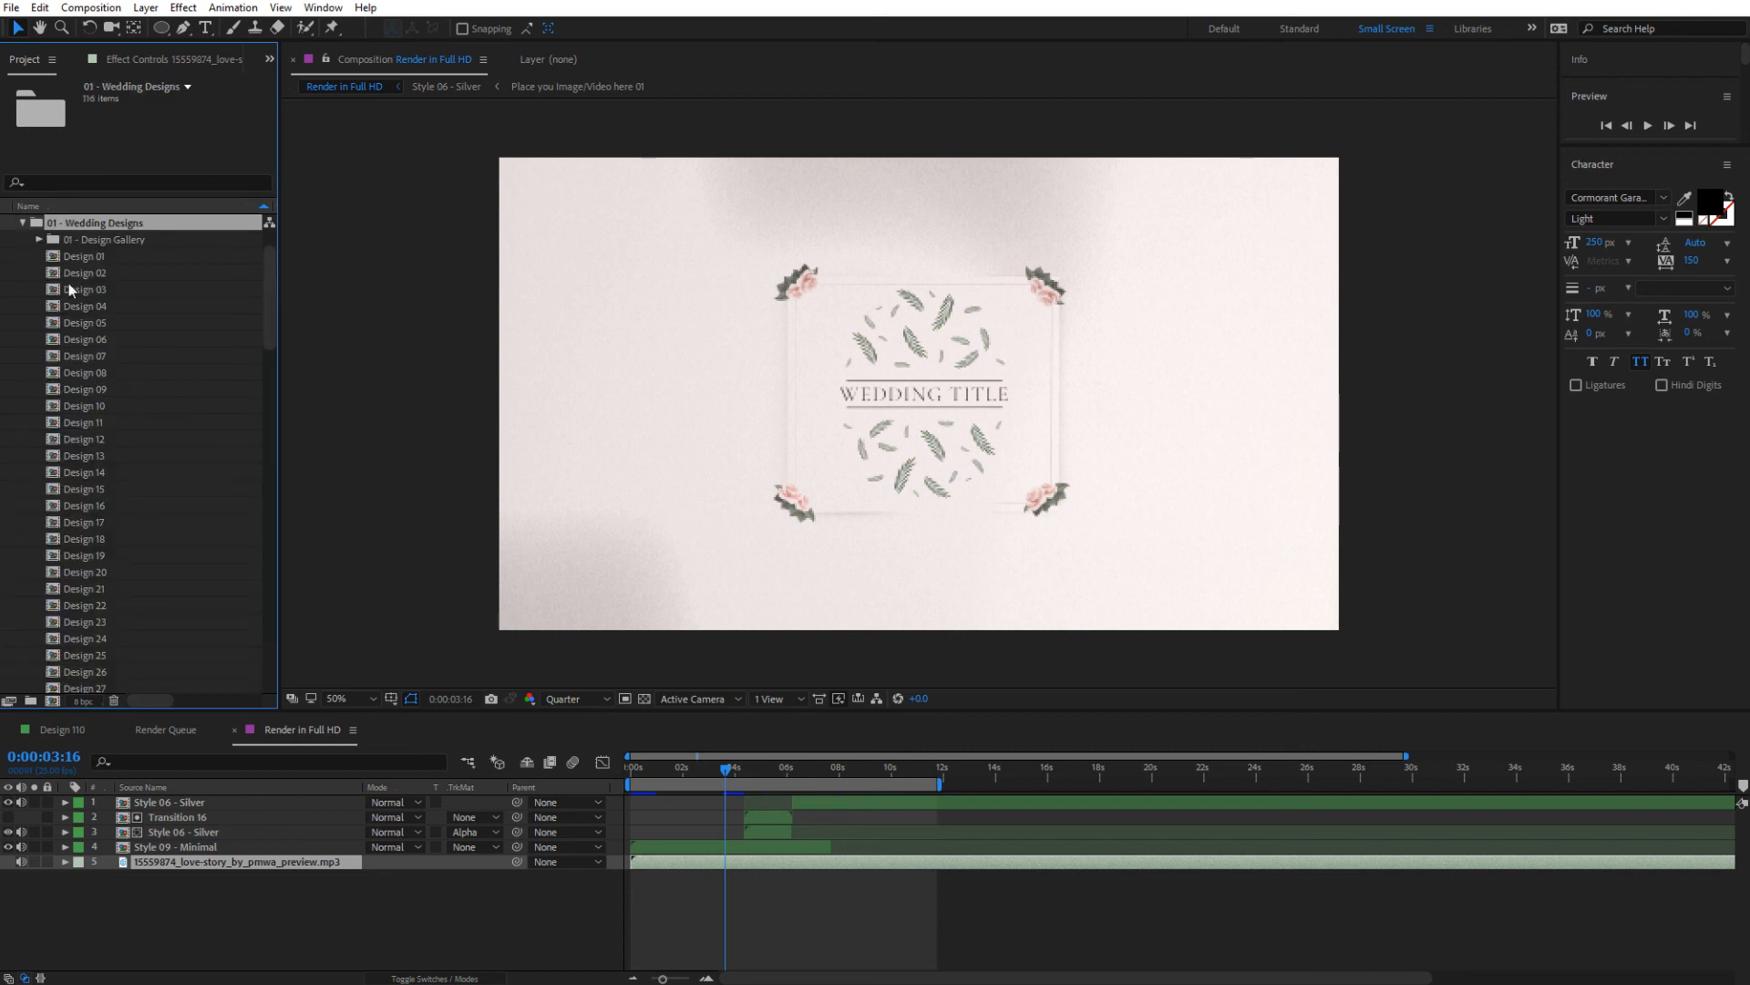
pyautogui.click(23, 223)
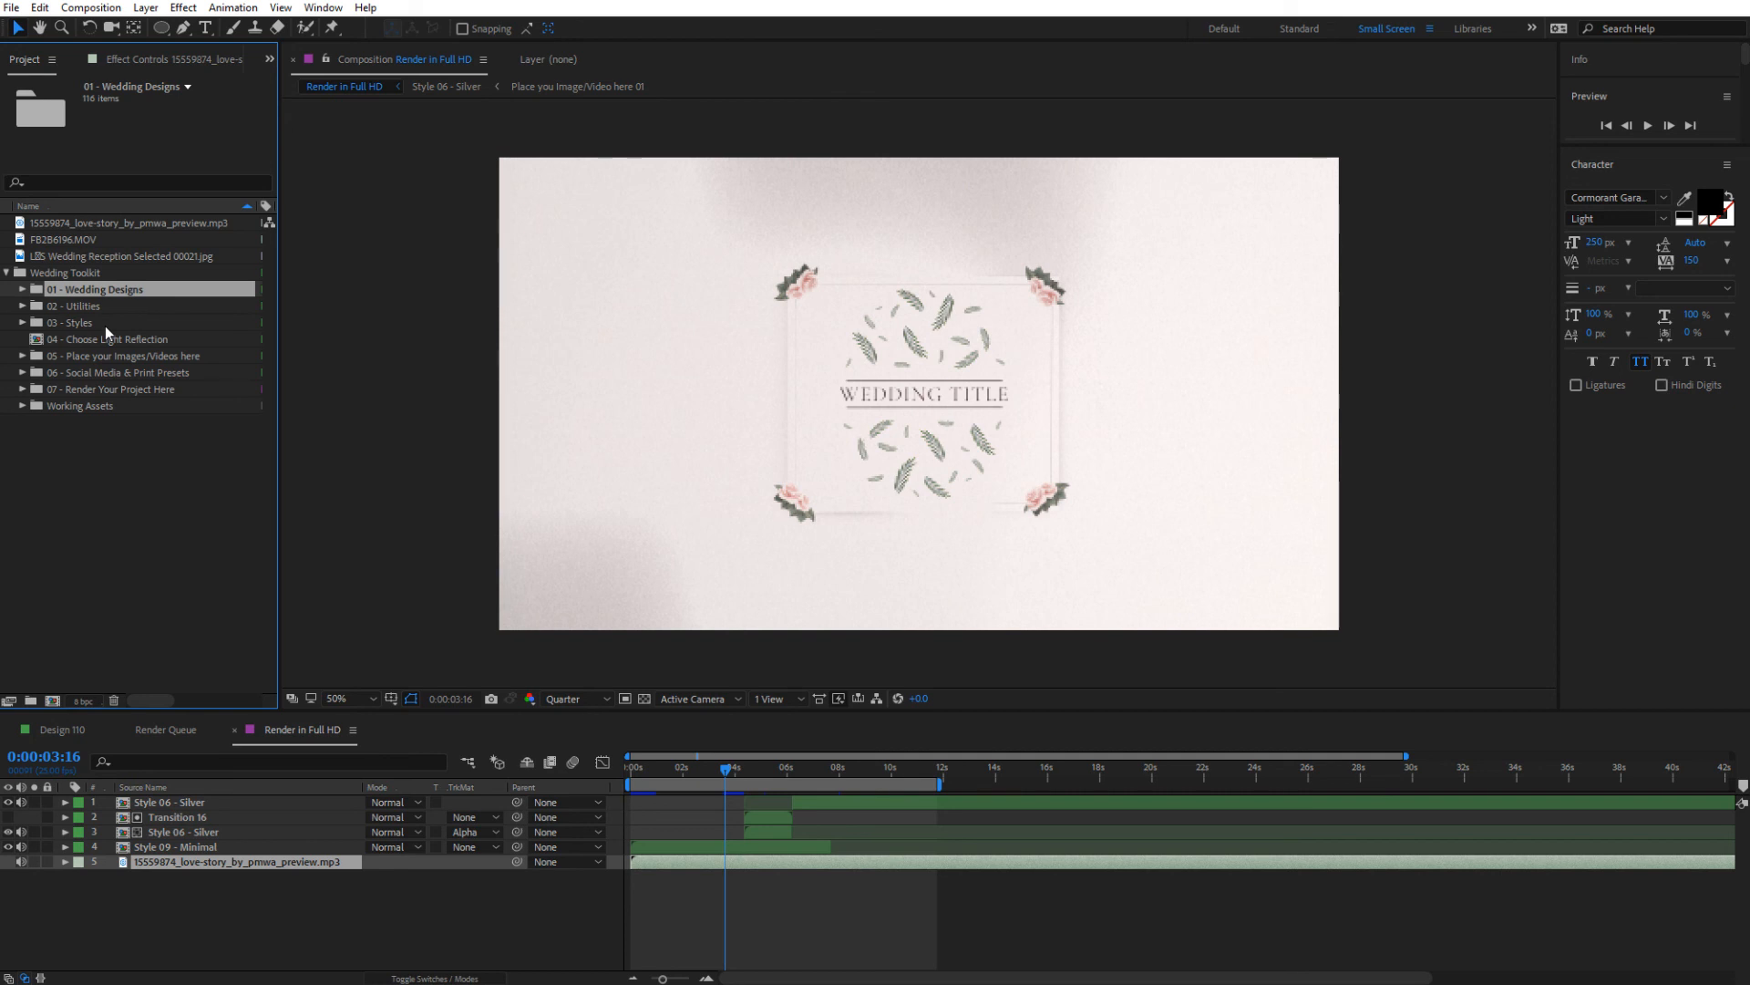